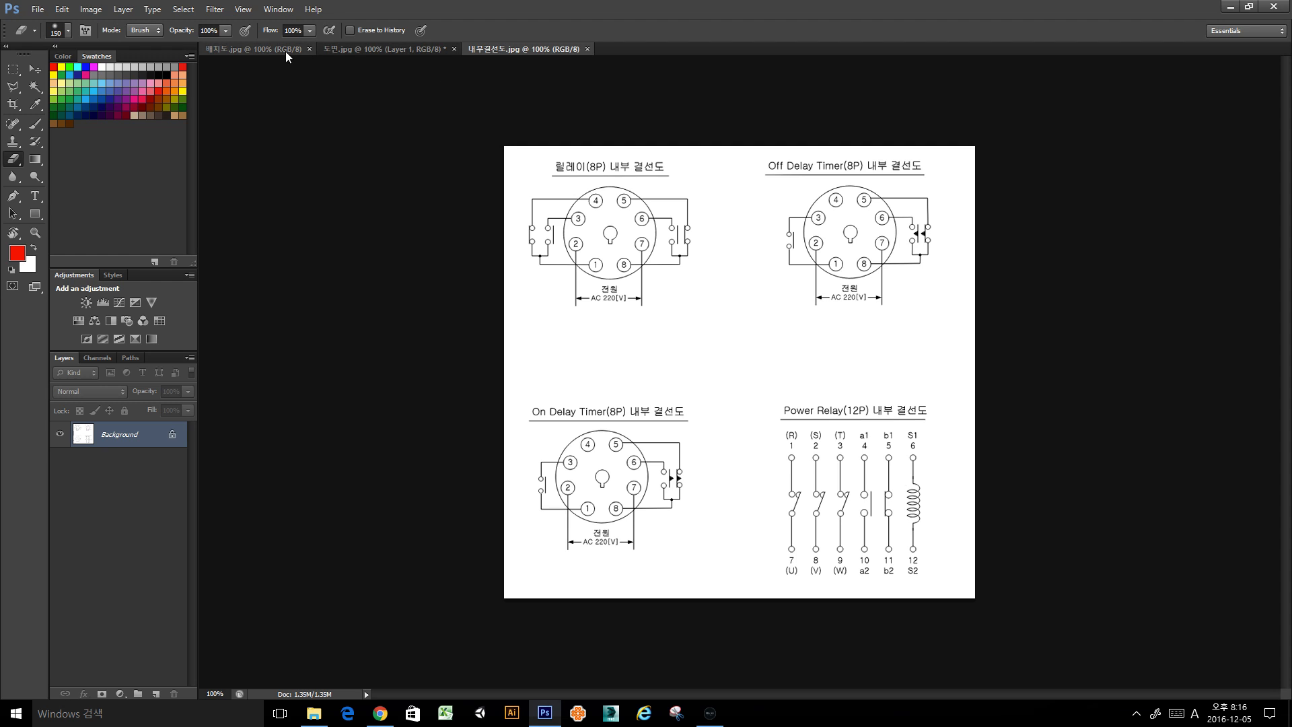
Look through the layout drawing 배치도.jpg, the circuit diagram 도면.jpg and the internal wiring diagrams 내부결선도.jpg.
{"action": "left_click", "coordinate": [285, 49]}
{"action": "left_click", "coordinate": [361, 48]}
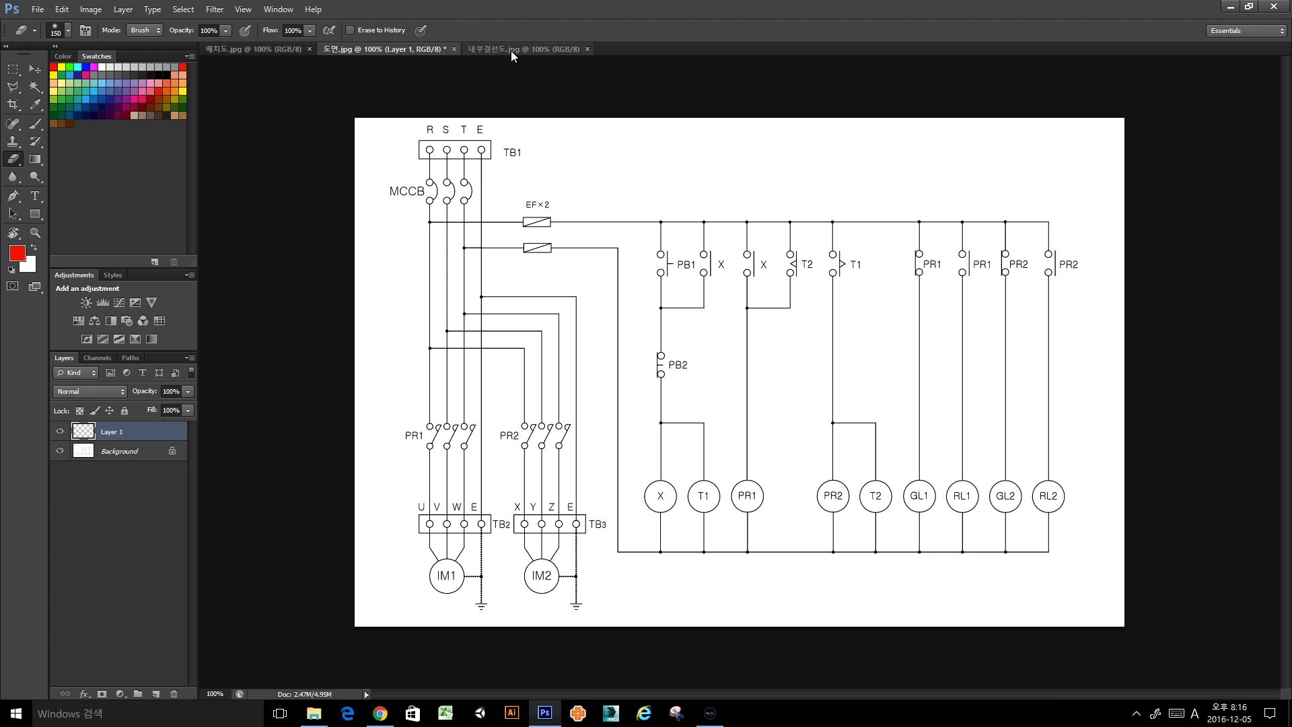
{"action": "left_click", "coordinate": [537, 50]}
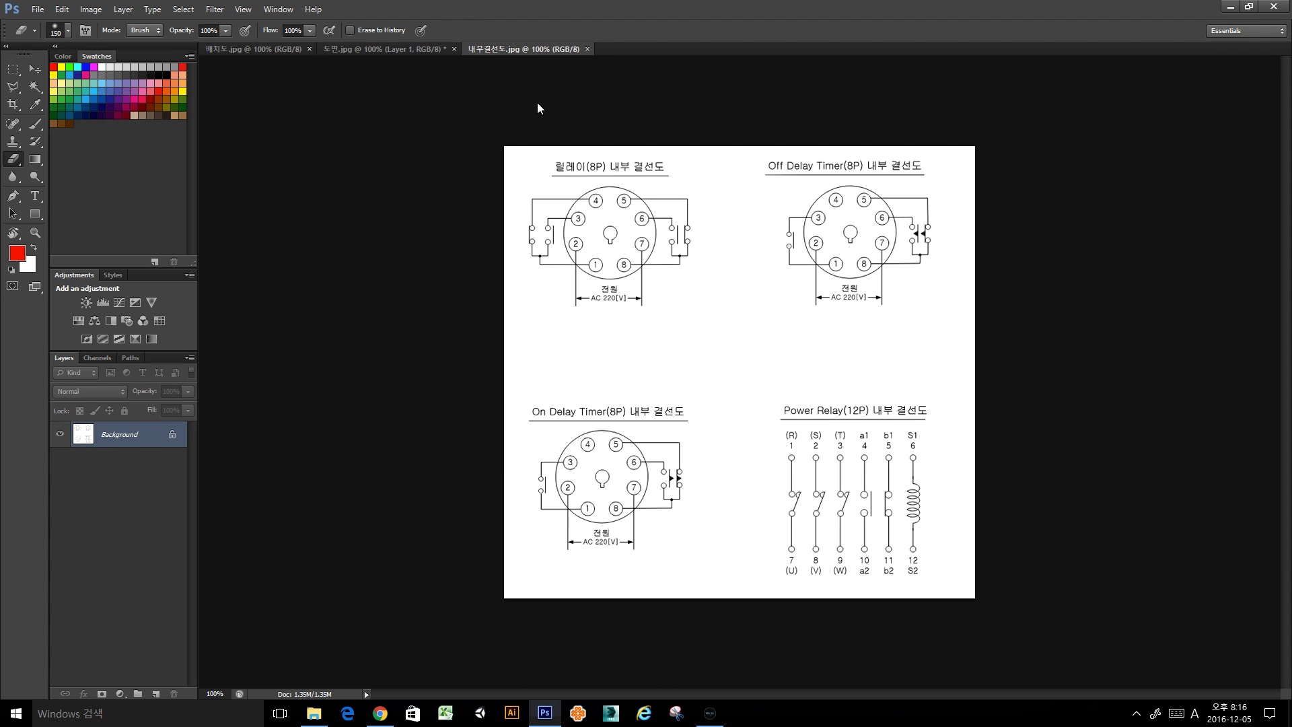
{"action": "left_click", "coordinate": [252, 50]}
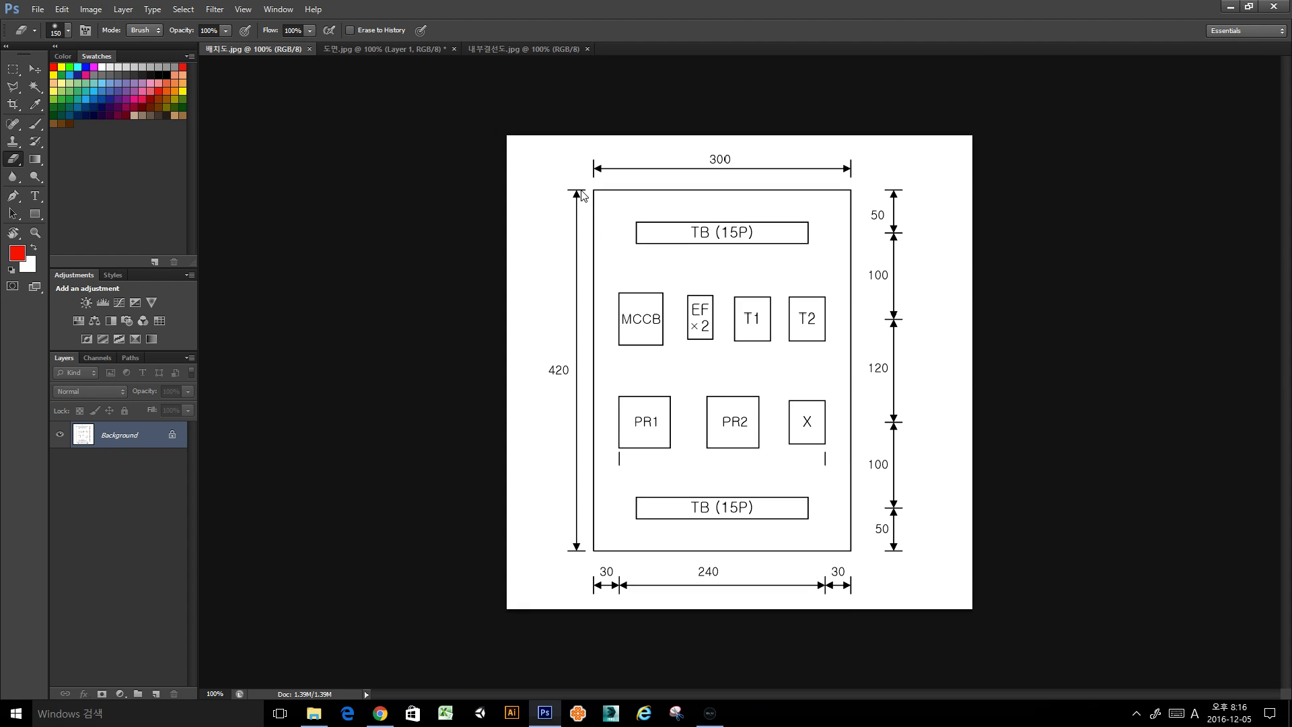
{"action": "left_click", "coordinate": [367, 52]}
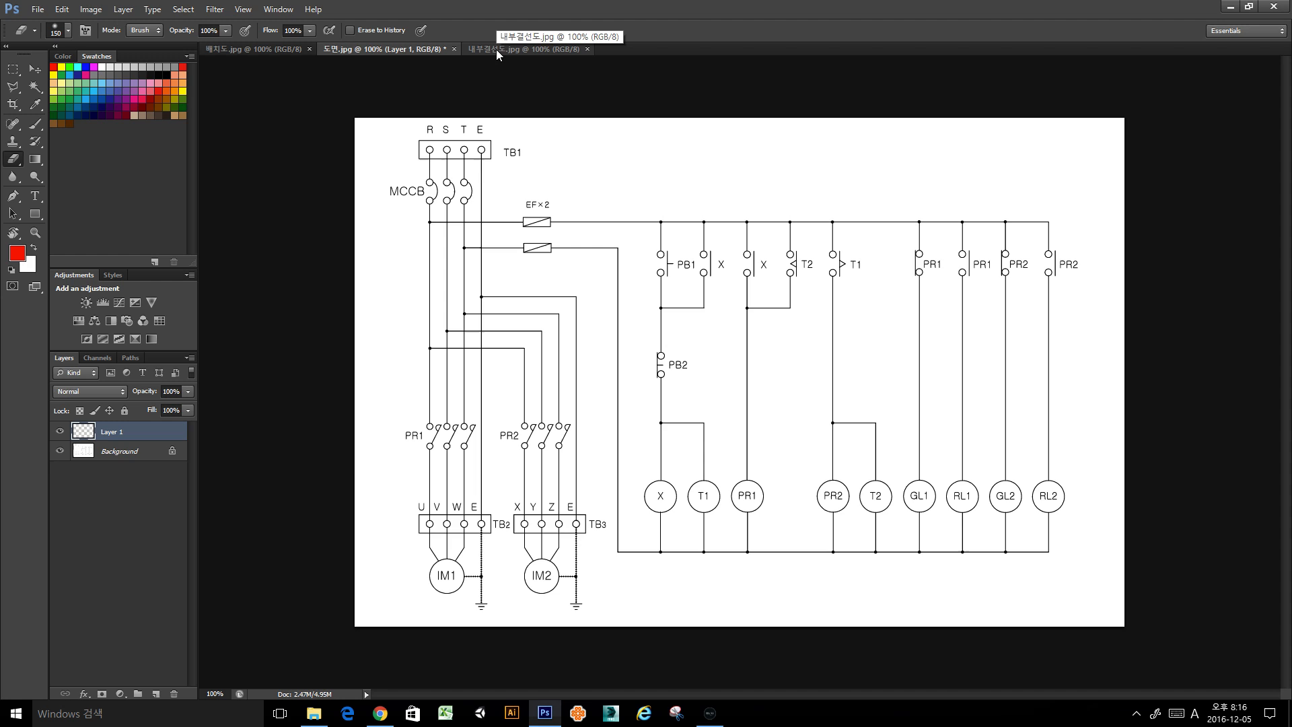
{"action": "left_click", "coordinate": [502, 47]}
{"action": "left_click", "coordinate": [417, 48]}
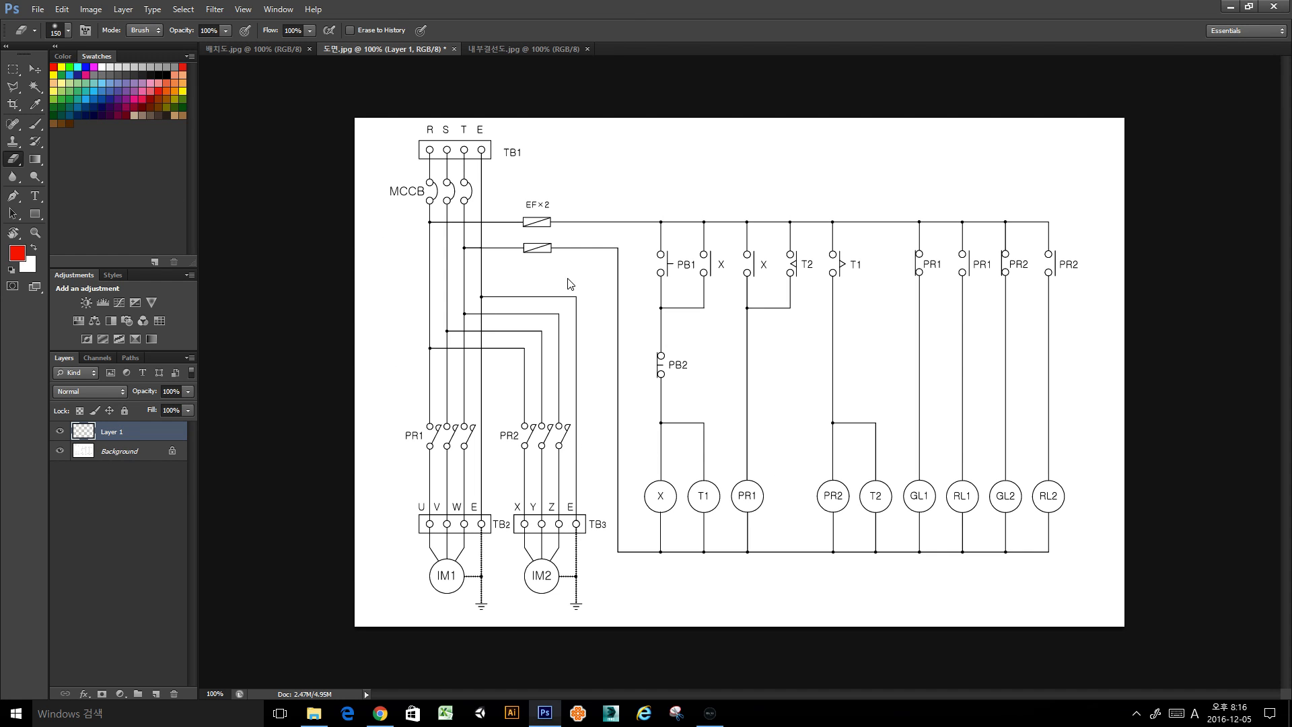
With the Brush, underline terminals 1–3 and 7–9 in red on the Power Relay(12P) diagram in 내부결선도.jpg.
{"action": "key", "text": "b"}
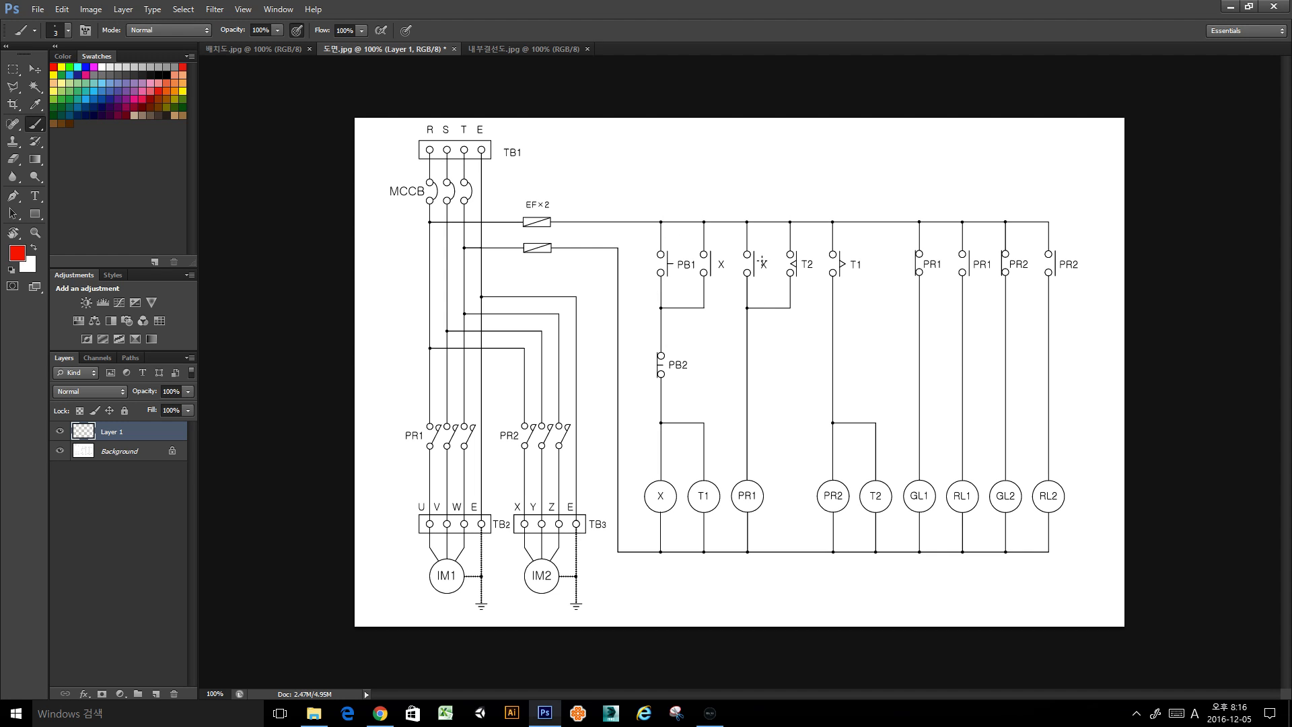
{"action": "left_click", "coordinate": [546, 48]}
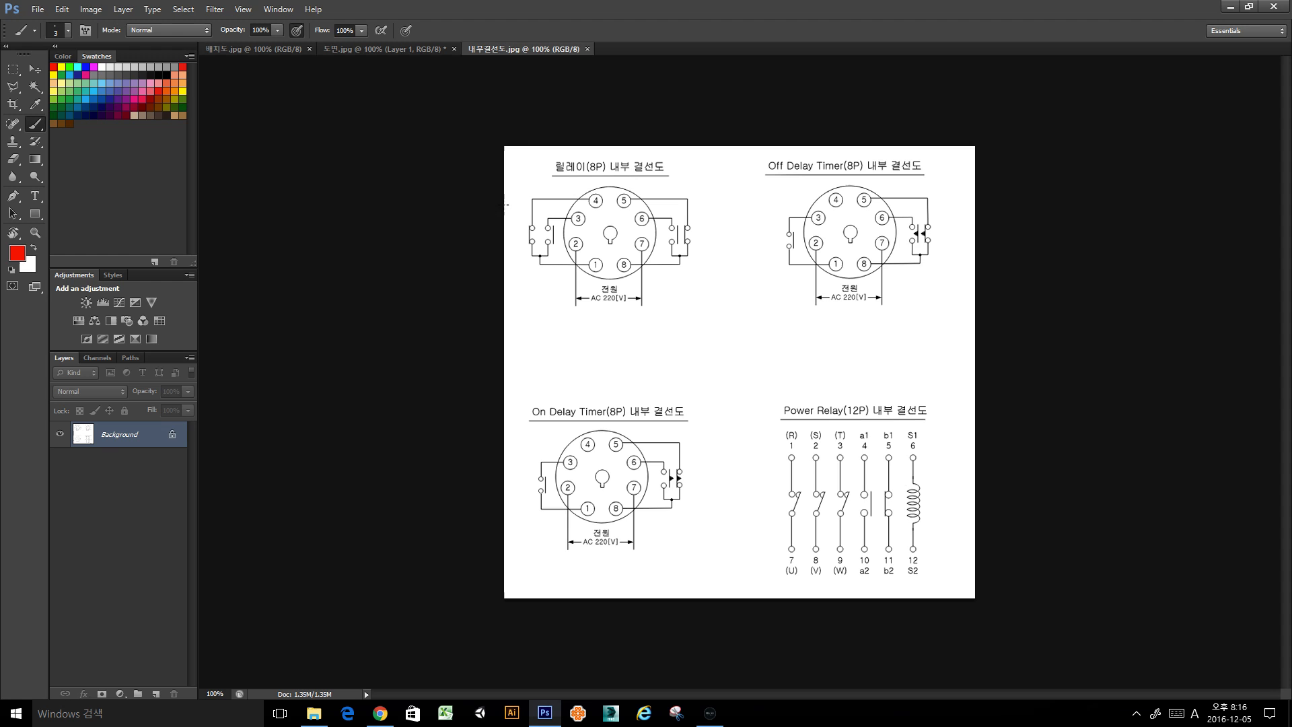
{"action": "left_click", "coordinate": [408, 50]}
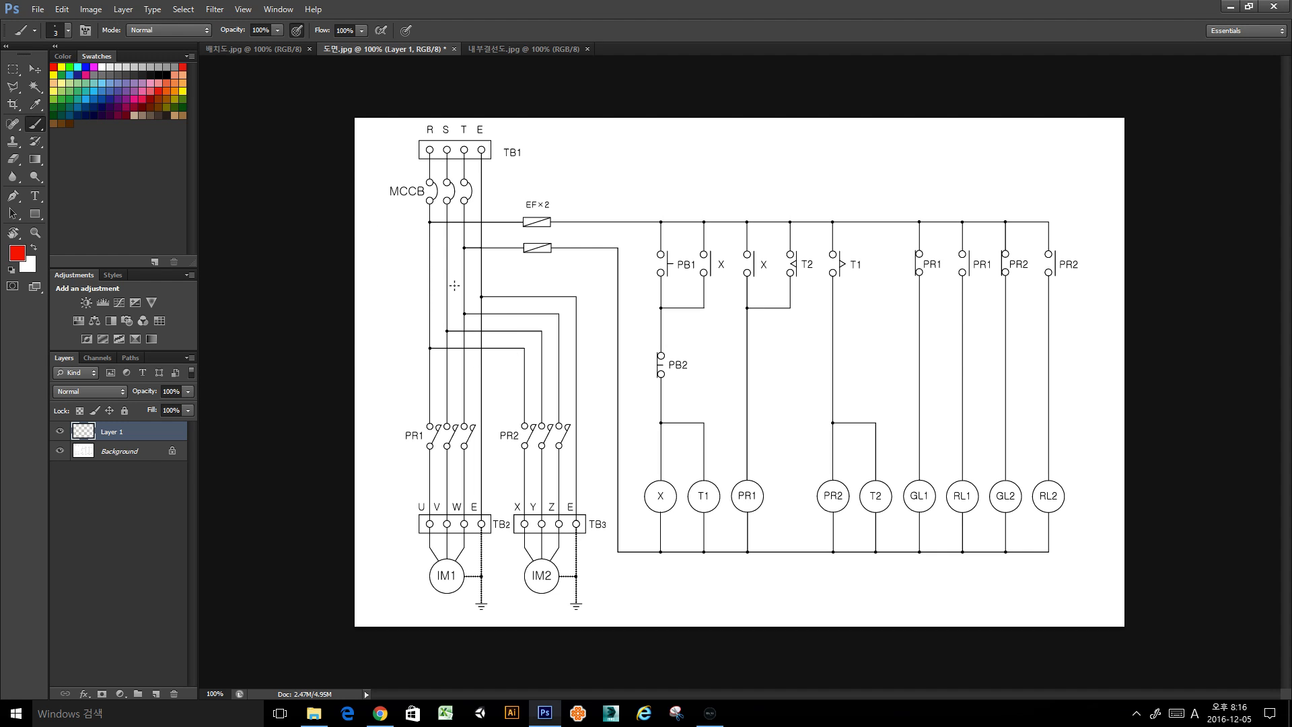
{"action": "left_click", "coordinate": [491, 47]}
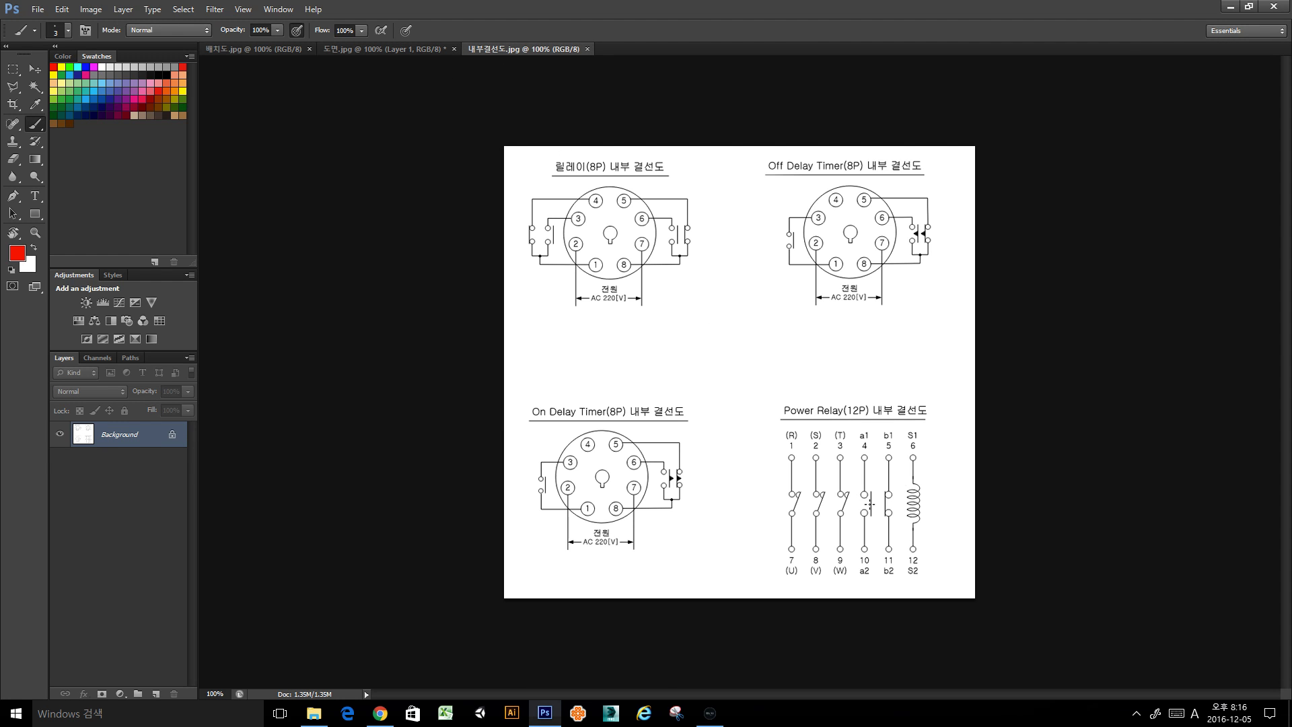
{"action": "left_click_drag", "start_coordinate": [787, 452], "coordinate": [846, 445]}
{"action": "left_click_drag", "start_coordinate": [788, 564], "coordinate": [847, 562]}
In 도면.jpg, handwrite 1, 2, 3 above and 7, 8, 9 below the main contacts of PR1 and PR2.
{"action": "left_click", "coordinate": [409, 50]}
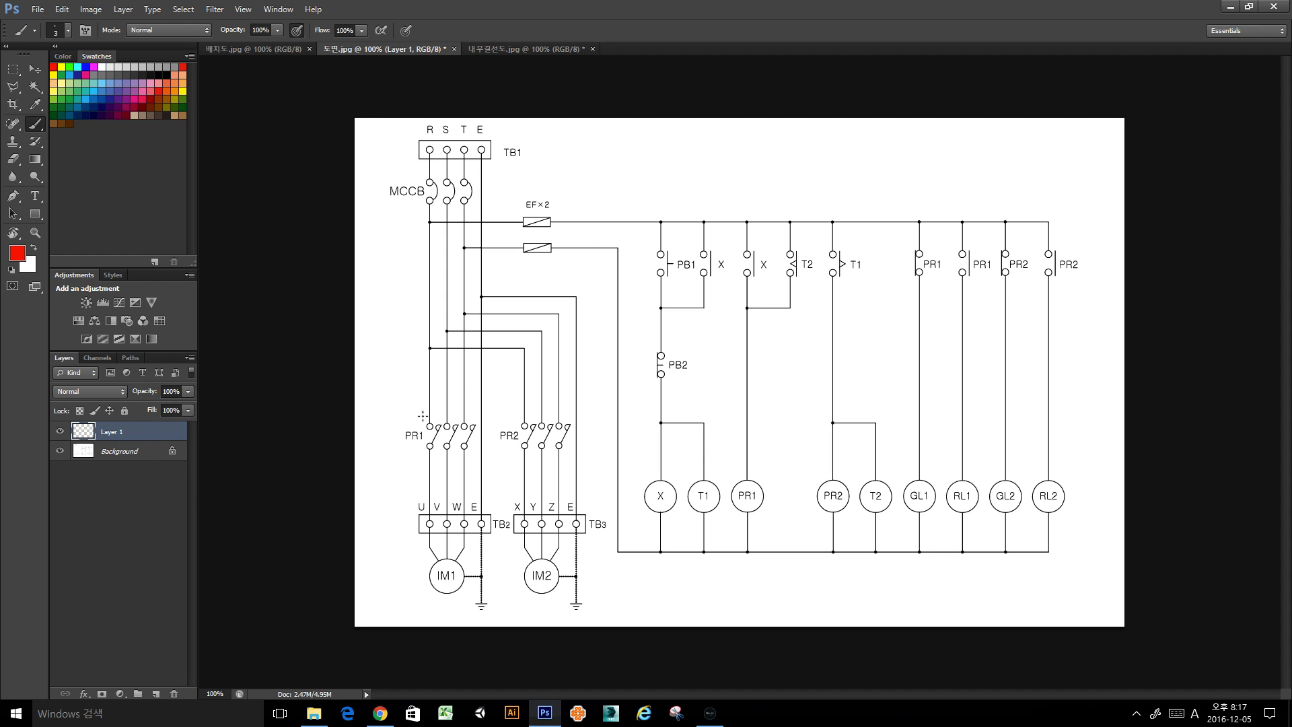
{"action": "mouse_move", "coordinate": [422, 412]}
{"action": "left_mouse_down"}
{"action": "mouse_move", "coordinate": [423, 423]}
{"action": "mouse_move", "coordinate": [470, 416]}
{"action": "mouse_move", "coordinate": [425, 464]}
{"action": "mouse_move", "coordinate": [448, 452]}
{"action": "mouse_move", "coordinate": [474, 466]}
{"action": "left_mouse_up"}
{"action": "mouse_move", "coordinate": [521, 409]}
{"action": "left_mouse_down"}
{"action": "mouse_move", "coordinate": [558, 419]}
{"action": "mouse_move", "coordinate": [534, 464]}
{"action": "mouse_move", "coordinate": [551, 454]}
{"action": "mouse_move", "coordinate": [570, 464]}
{"action": "left_mouse_up"}
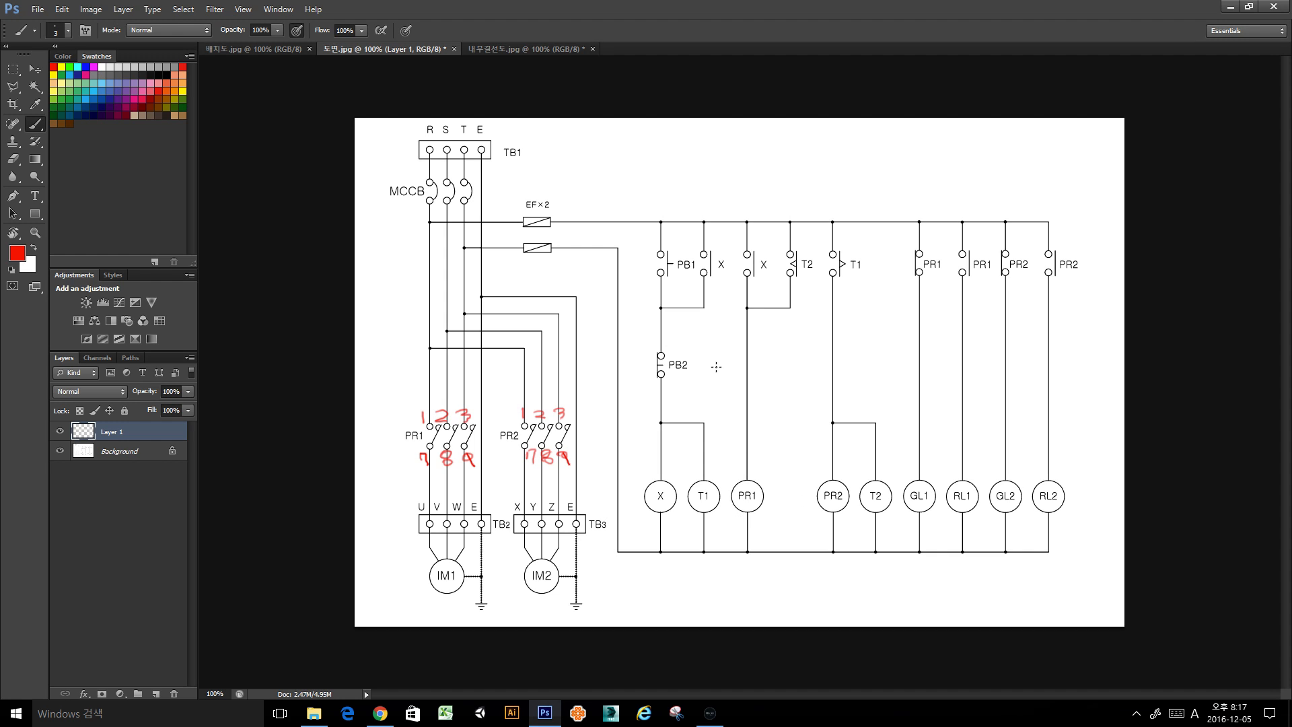
Underline coil terminals 6 and 12 on the Power Relay(12P) diagram in 내부결선도.jpg.
{"action": "left_click", "coordinate": [554, 54]}
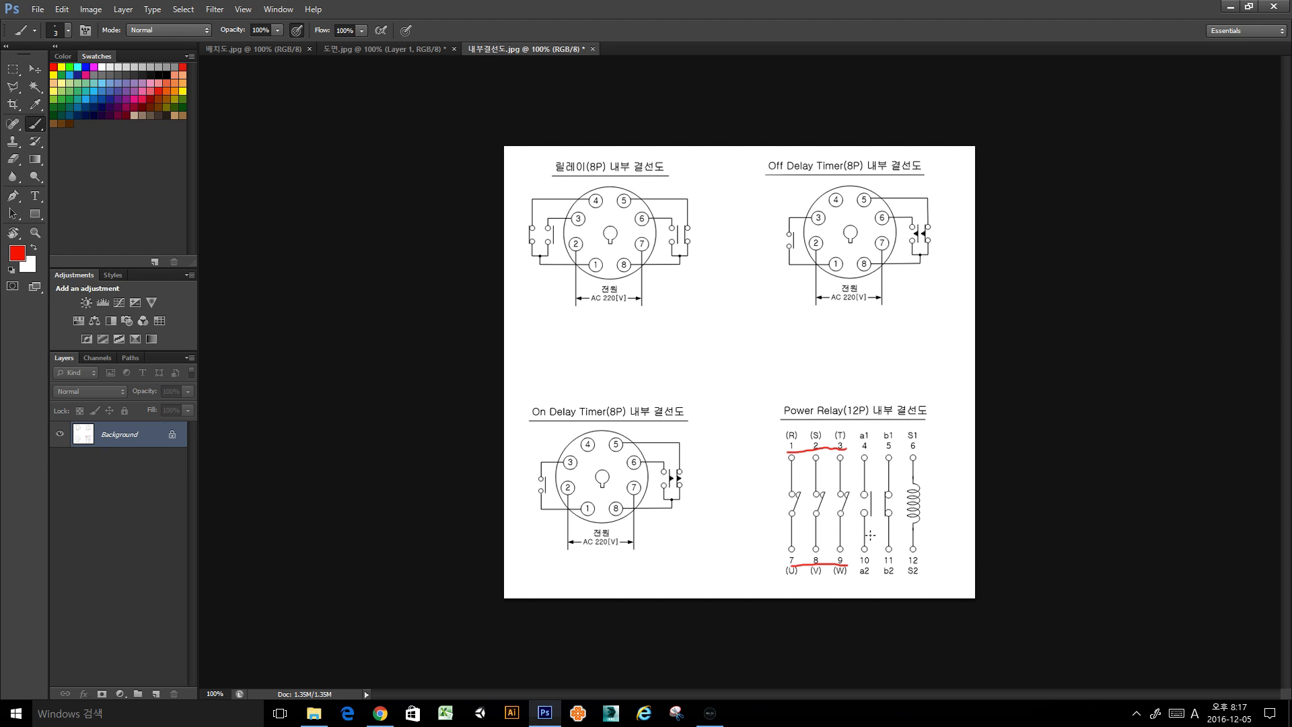
{"action": "left_click_drag", "start_coordinate": [910, 455], "coordinate": [921, 456]}
{"action": "left_click_drag", "start_coordinate": [907, 568], "coordinate": [917, 565]}
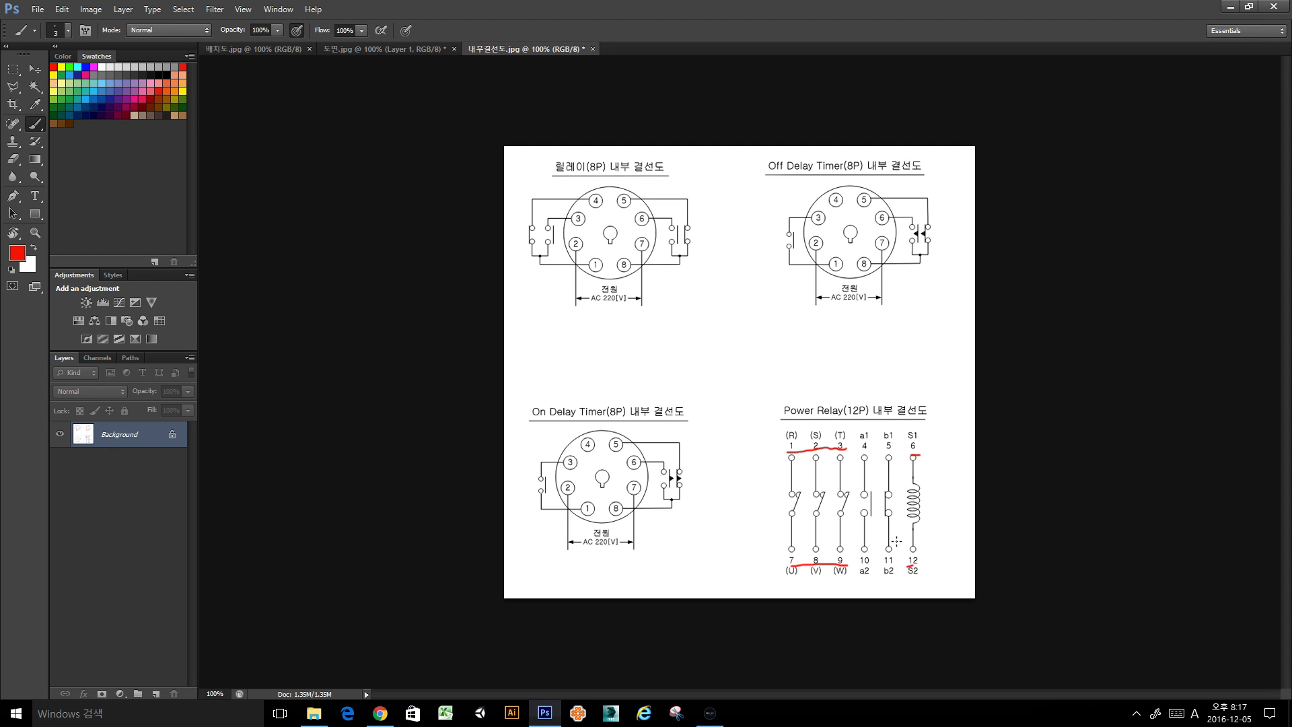
In 도면.jpg, handwrite 6 above and 12 below the PR1 and PR2 coils.
{"action": "left_click", "coordinate": [408, 54]}
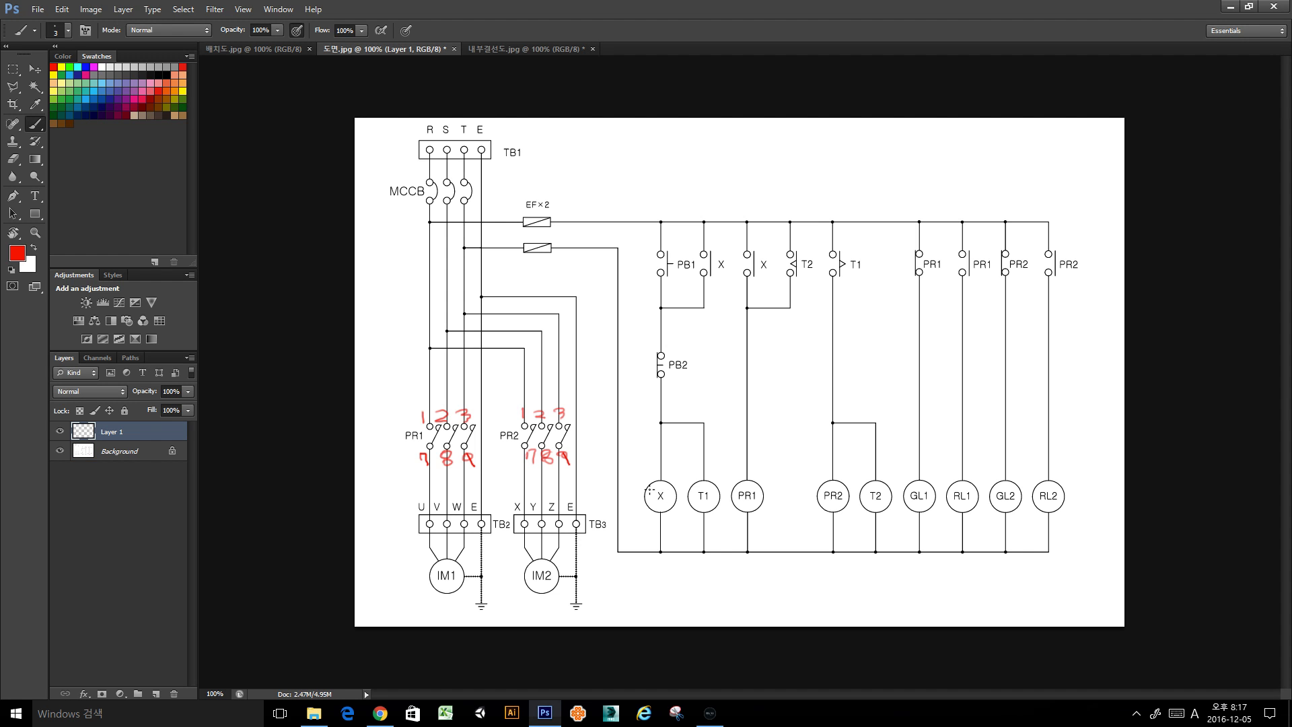
{"action": "left_click_drag", "start_coordinate": [763, 461], "coordinate": [755, 471]}
{"action": "left_click_drag", "start_coordinate": [768, 516], "coordinate": [781, 521]}
{"action": "left_click_drag", "start_coordinate": [850, 460], "coordinate": [848, 467]}
{"action": "left_click_drag", "start_coordinate": [846, 519], "coordinate": [863, 523]}
Check the power relay's auxiliary contacts and handwrite 5/11 at the closed and 4/10 at the open PR1 and PR2 contacts in 도면.jpg.
{"action": "left_click", "coordinate": [536, 47]}
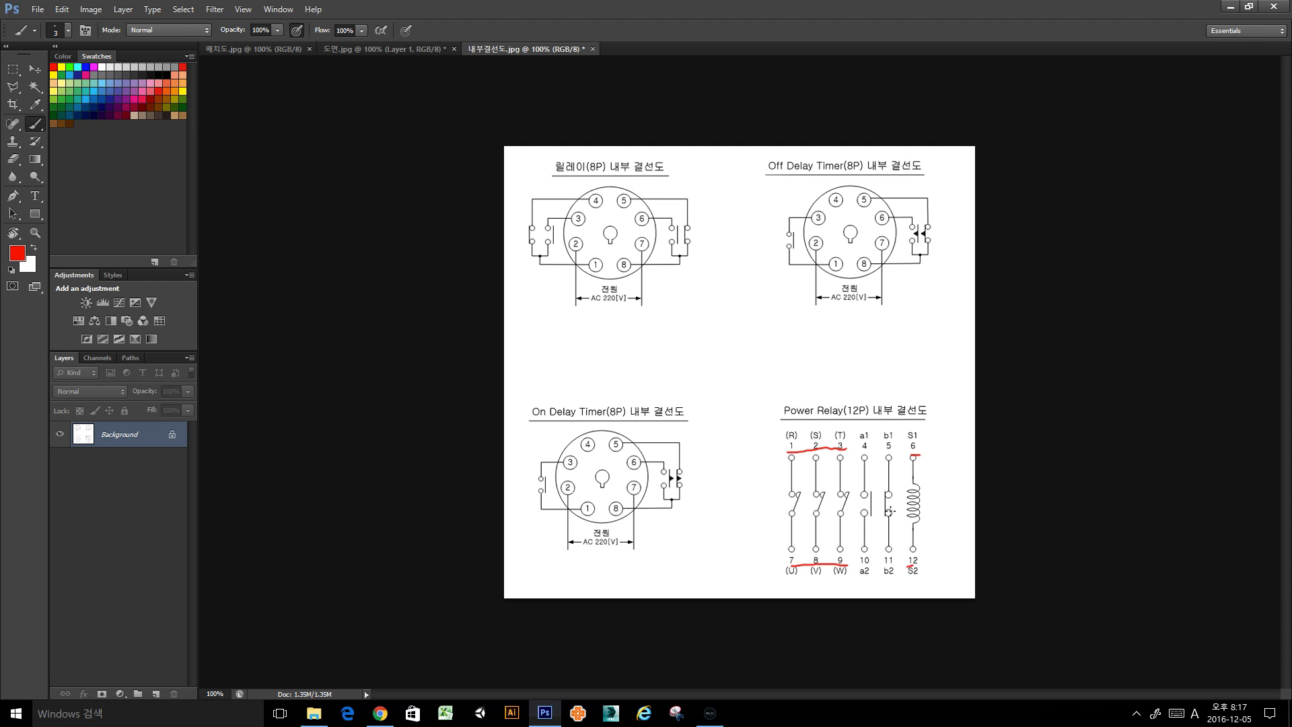
{"action": "left_click", "coordinate": [408, 47]}
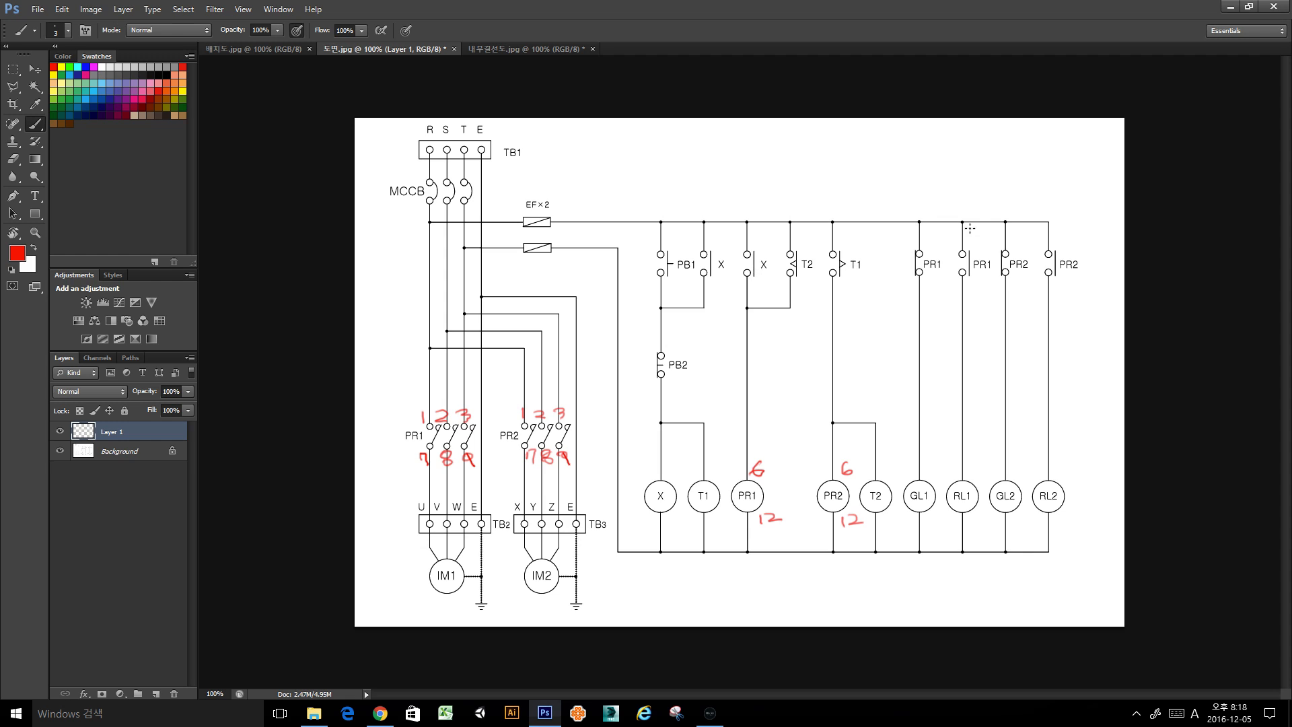
{"action": "key", "text": "XF86AudioLowerVolume"}
{"action": "left_click_drag", "start_coordinate": [903, 237], "coordinate": [915, 297]}
{"action": "mouse_move", "coordinate": [956, 235]}
{"action": "left_mouse_down"}
{"action": "mouse_move", "coordinate": [967, 240]}
{"action": "mouse_move", "coordinate": [950, 298]}
{"action": "mouse_move", "coordinate": [956, 288]}
{"action": "left_mouse_up"}
{"action": "left_click_drag", "start_coordinate": [991, 233], "coordinate": [1004, 299]}
{"action": "left_click_drag", "start_coordinate": [1044, 235], "coordinate": [1047, 295]}
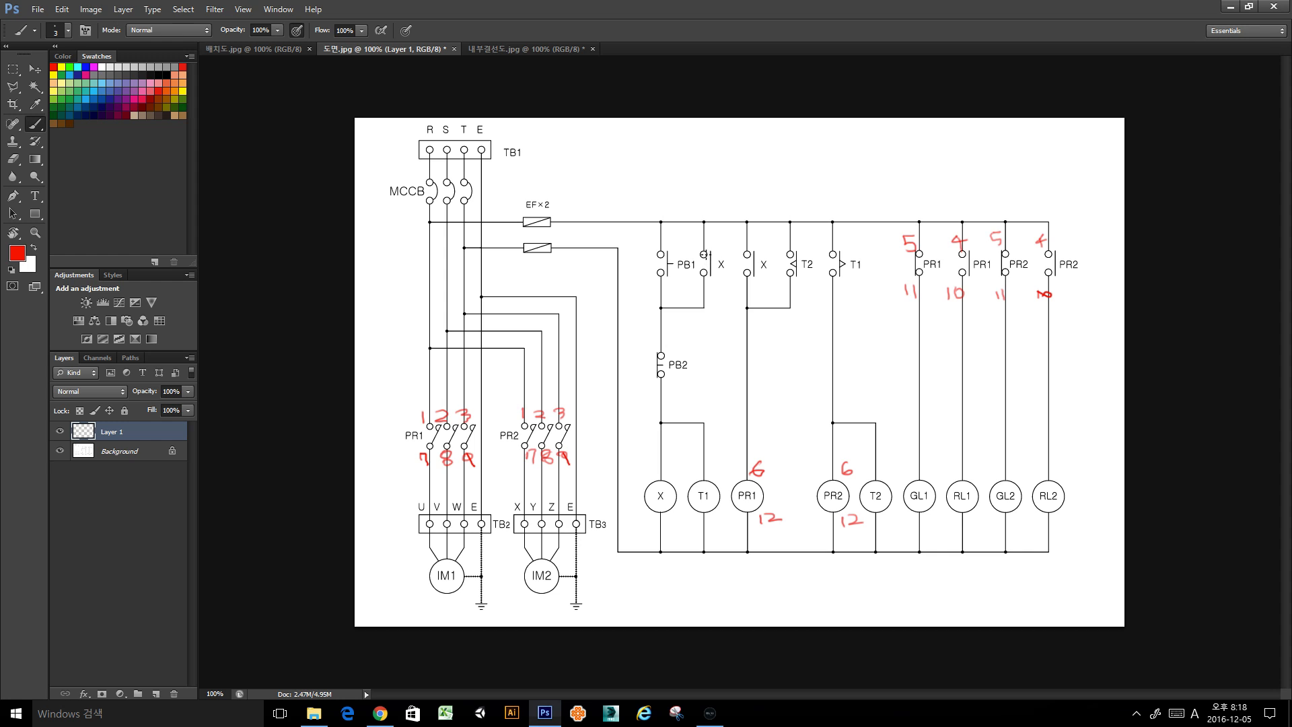
Underline power terminals 2 and 7 on the 8P relay diagram, and write 2 above and 7 below coil X in 도면.jpg.
{"action": "left_click", "coordinate": [517, 48]}
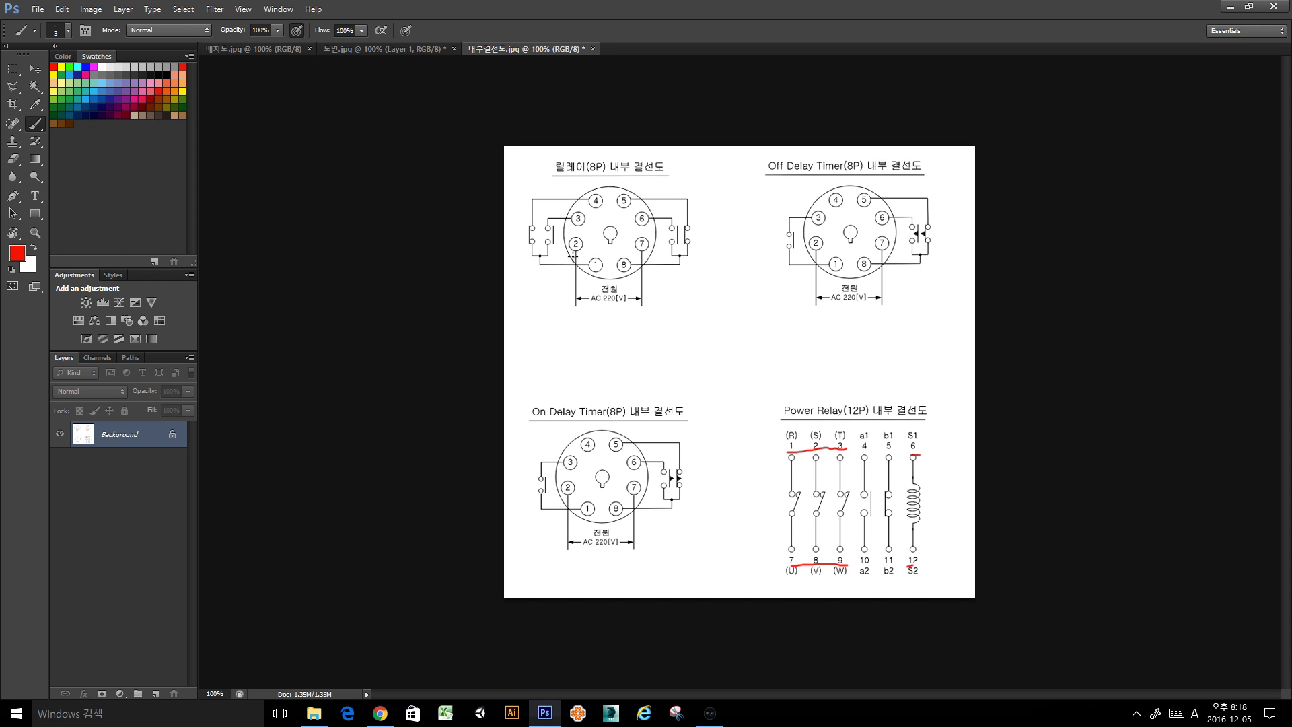
{"action": "left_click_drag", "start_coordinate": [572, 257], "coordinate": [651, 253]}
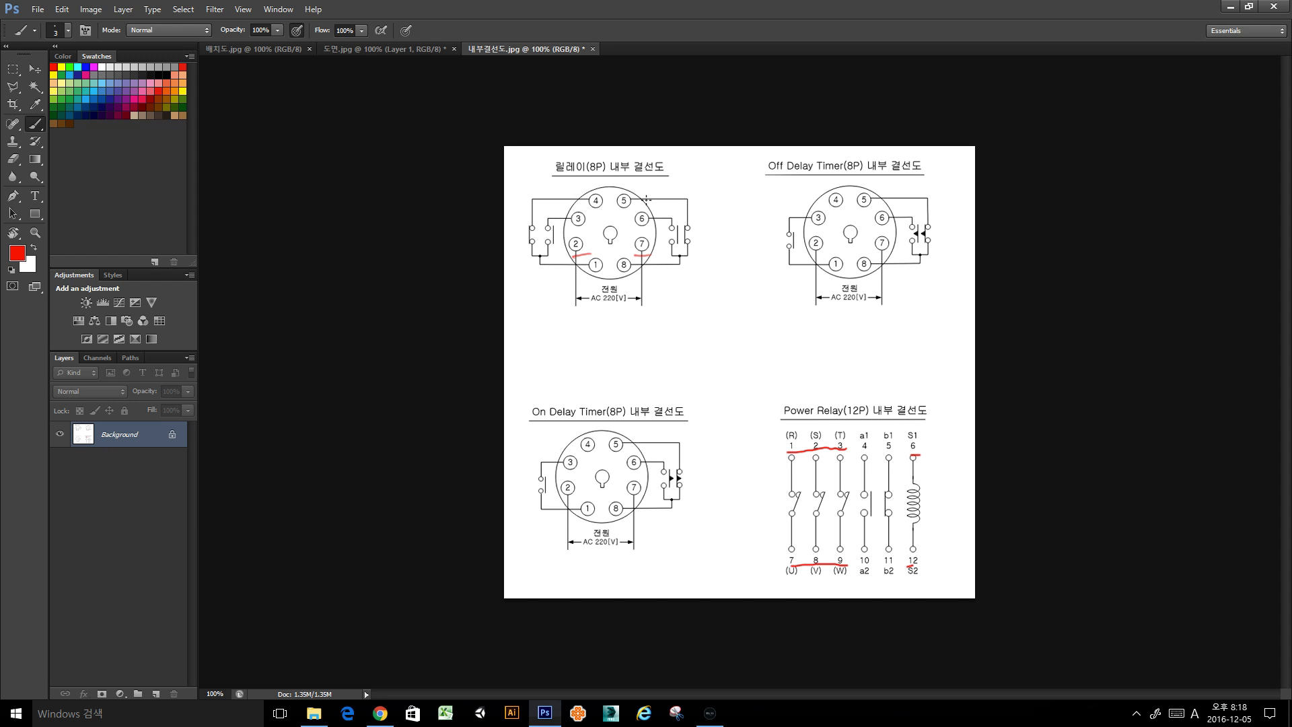
{"action": "left_click", "coordinate": [427, 49]}
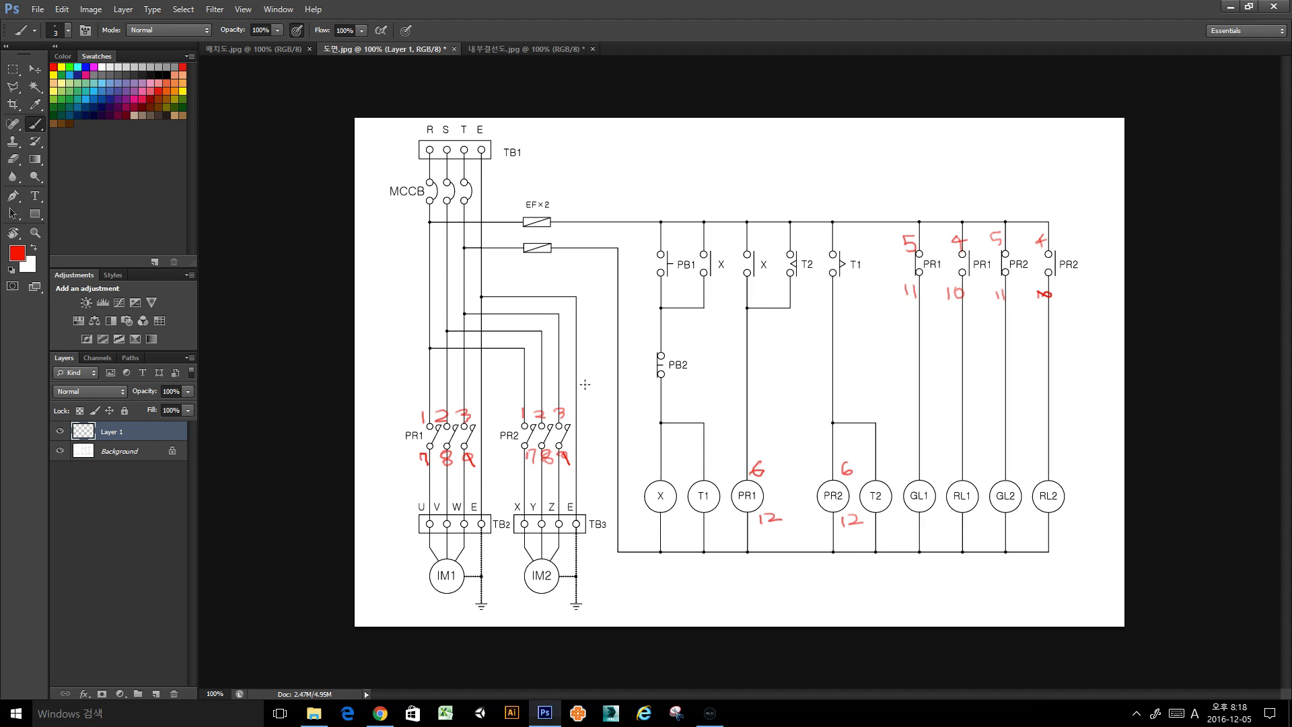
{"action": "mouse_move", "coordinate": [646, 469]}
{"action": "left_mouse_down"}
{"action": "mouse_move", "coordinate": [659, 477]}
{"action": "mouse_move", "coordinate": [657, 535]}
{"action": "left_mouse_up"}
Mark contact terminals 1, 3, 8 and 6 in red on the 8P relay diagram in 내부결선도.jpg.
{"action": "left_click", "coordinate": [529, 50]}
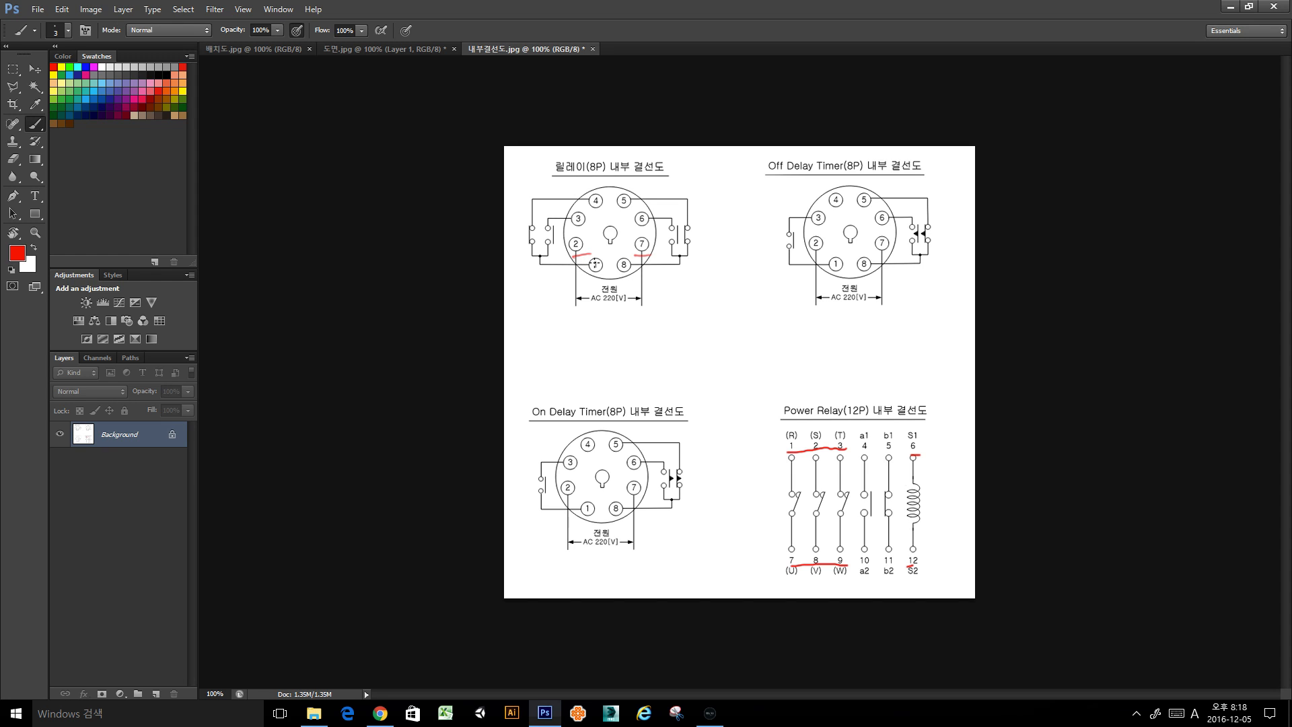
{"action": "left_click_drag", "start_coordinate": [589, 260], "coordinate": [606, 259]}
{"action": "left_click_drag", "start_coordinate": [577, 217], "coordinate": [589, 213]}
{"action": "left_click_drag", "start_coordinate": [620, 261], "coordinate": [631, 259]}
{"action": "left_click_drag", "start_coordinate": [640, 216], "coordinate": [647, 213]}
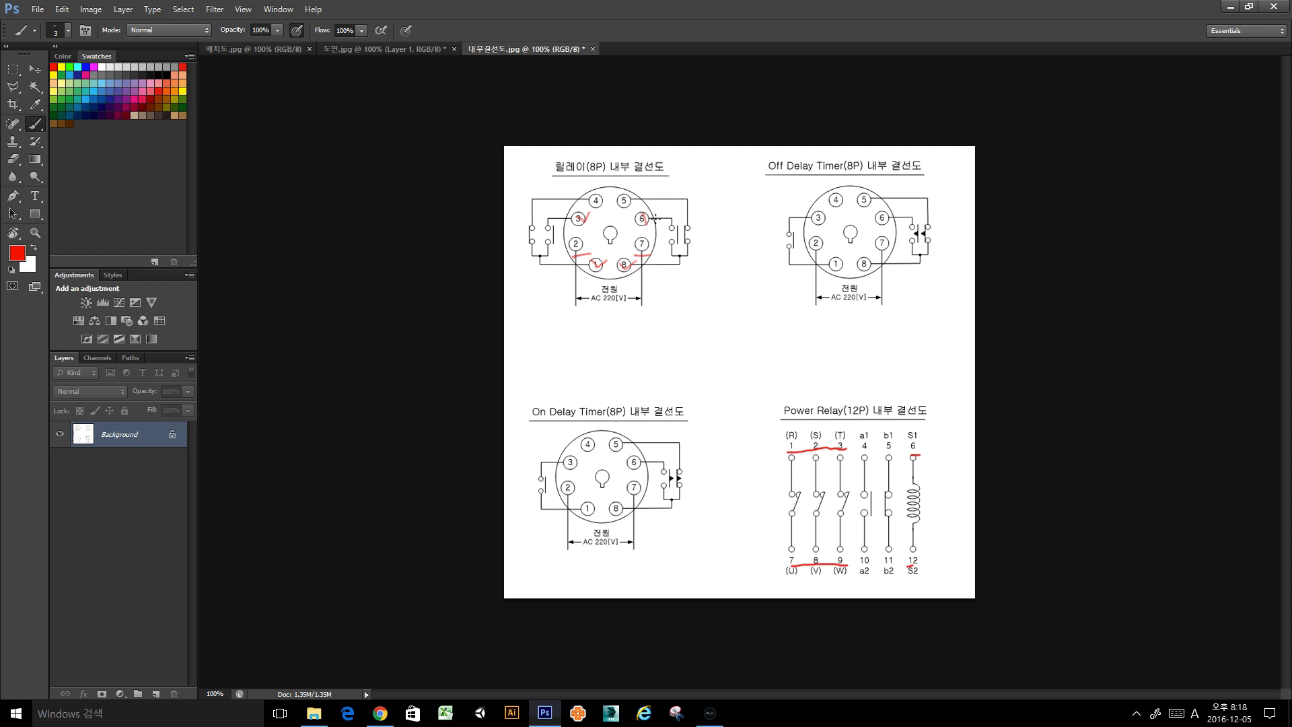
In 도면.jpg, handwrite 1 above and 3 below the first X contact, and 8 above and 6 below the second.
{"action": "left_click", "coordinate": [421, 50]}
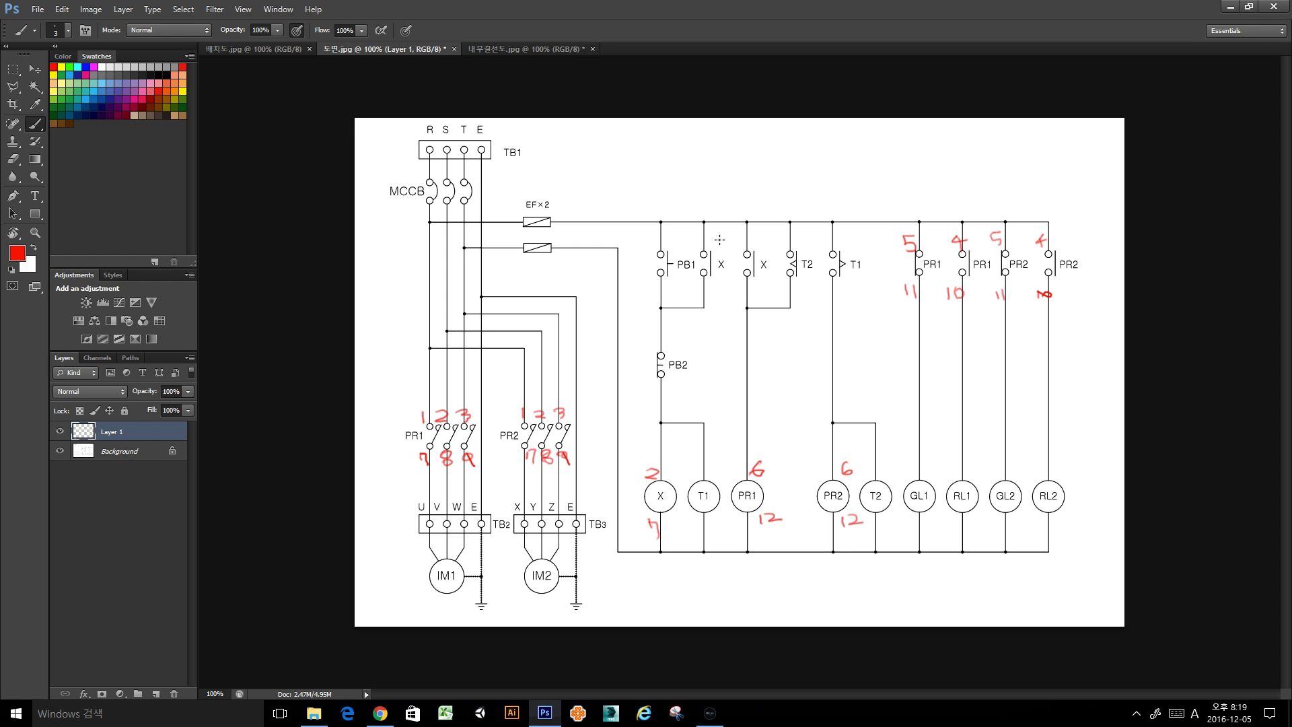
{"action": "left_click_drag", "start_coordinate": [719, 239], "coordinate": [715, 297]}
{"action": "left_click_drag", "start_coordinate": [760, 235], "coordinate": [761, 290]}
Underline power terminals 2 and 7 on the Off Delay Timer and On Delay Timer diagrams in 내부결선도.jpg.
{"action": "left_click", "coordinate": [503, 49]}
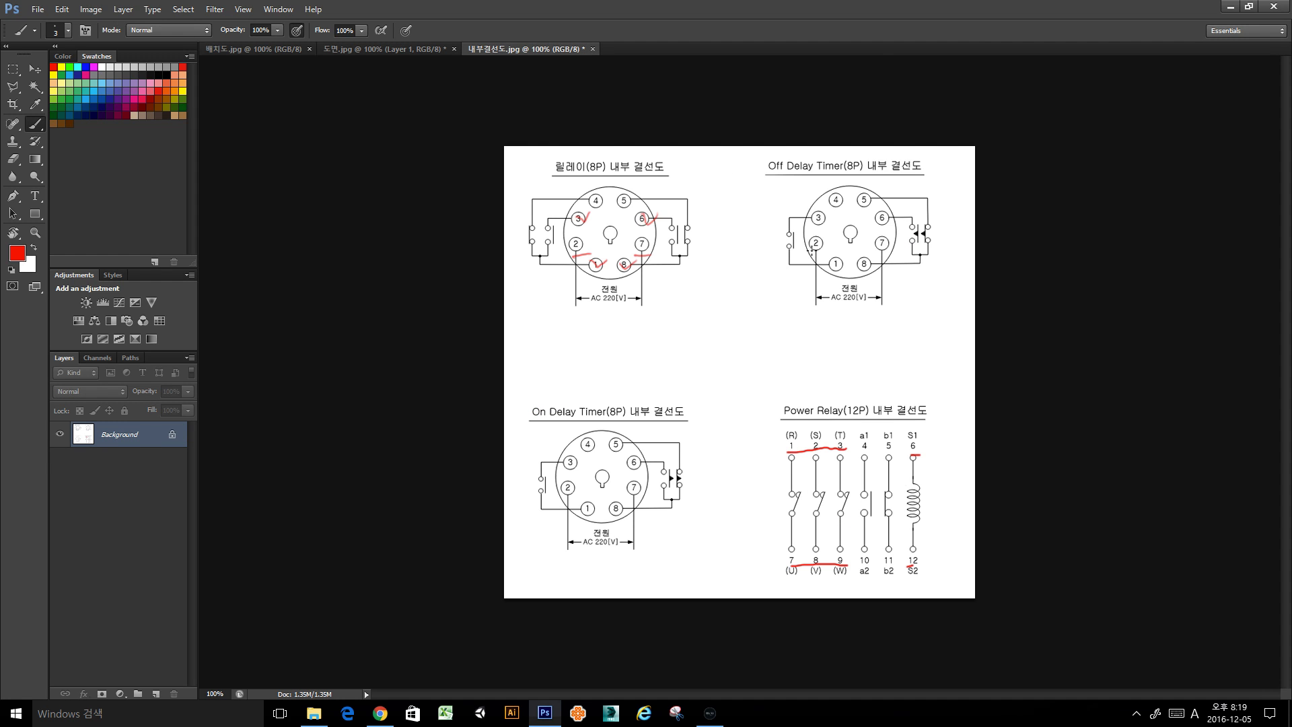
{"action": "left_click_drag", "start_coordinate": [876, 255], "coordinate": [888, 253]}
{"action": "left_click_drag", "start_coordinate": [576, 498], "coordinate": [590, 497]}
In 도면.jpg, handwrite 2 above and 7 below the T1 and T2 coils.
{"action": "left_click", "coordinate": [383, 49]}
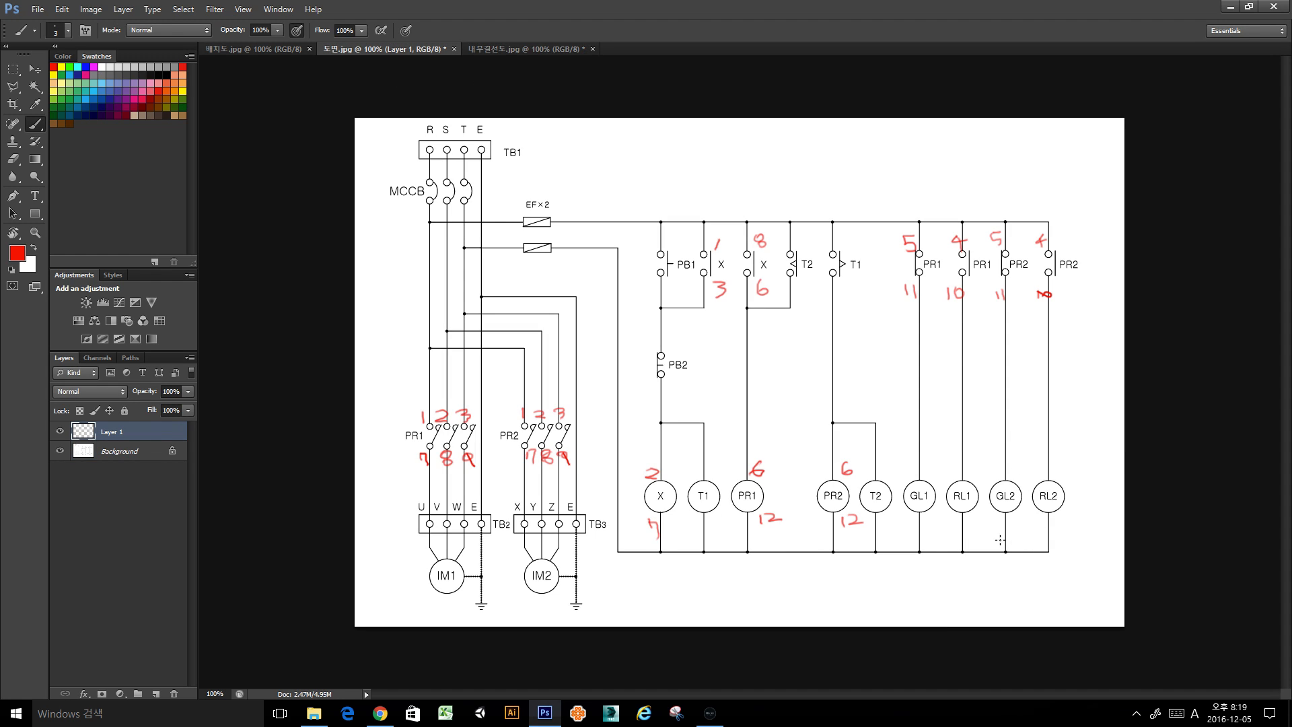
{"action": "left_click_drag", "start_coordinate": [690, 469], "coordinate": [699, 474]}
{"action": "left_click_drag", "start_coordinate": [690, 521], "coordinate": [695, 531]}
{"action": "left_click_drag", "start_coordinate": [881, 469], "coordinate": [889, 530]}
Mark terminals 8 and 6 on the Off Delay Timer diagram, and write 8 above and 6 below the T2 and T1 contacts in 도면.jpg.
{"action": "left_click", "coordinate": [518, 50]}
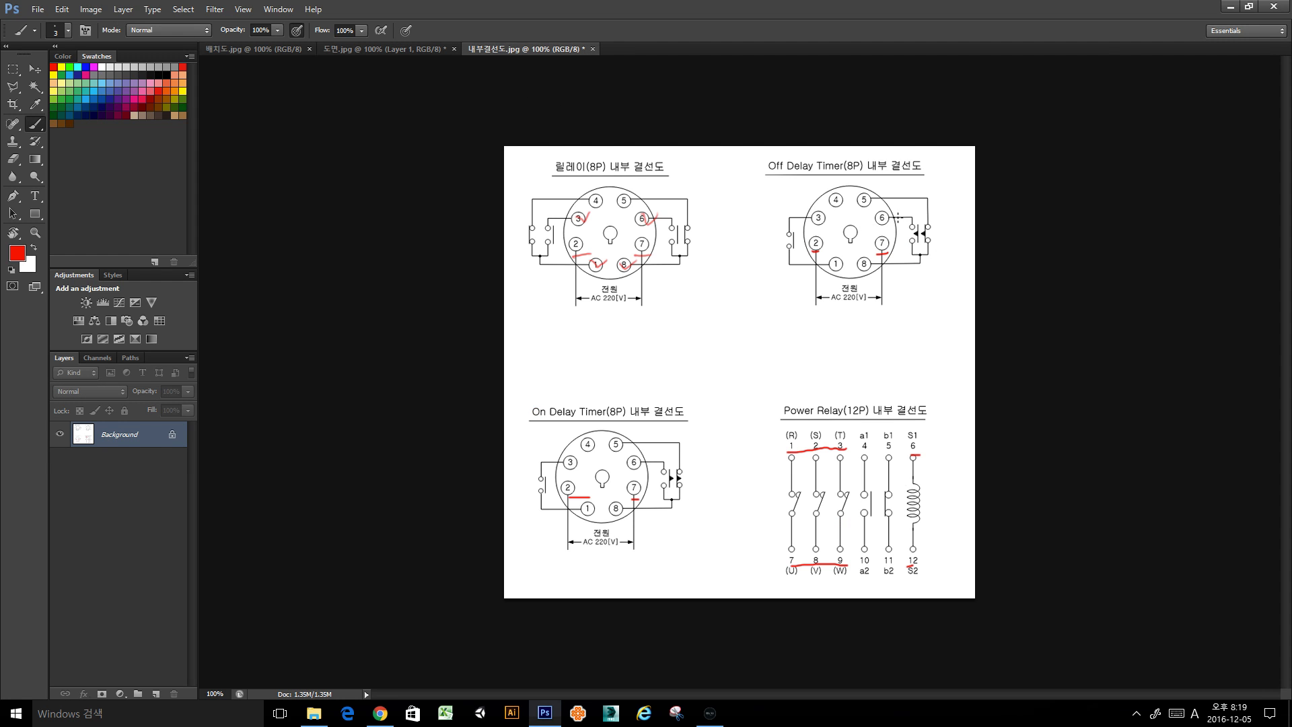
{"action": "left_click_drag", "start_coordinate": [865, 270], "coordinate": [892, 222]}
{"action": "left_click", "coordinate": [447, 51]}
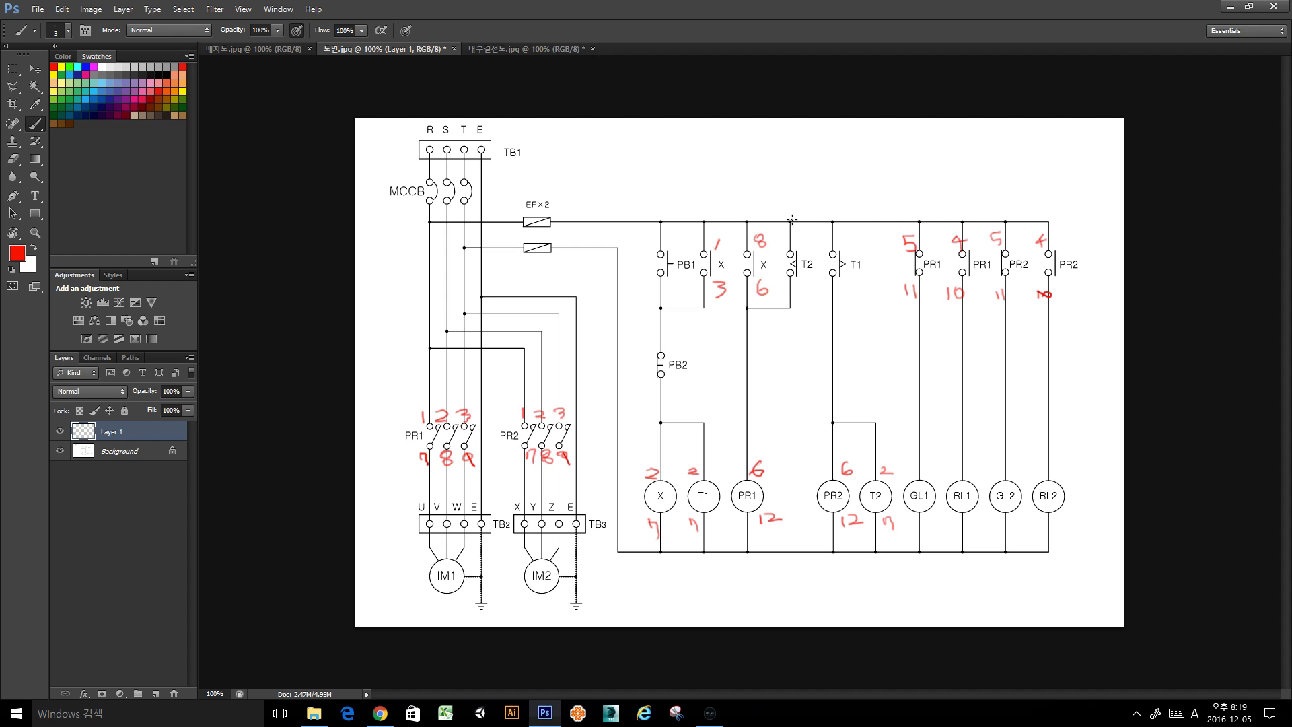
{"action": "left_click_drag", "start_coordinate": [799, 240], "coordinate": [800, 236]}
{"action": "left_click_drag", "start_coordinate": [806, 276], "coordinate": [800, 288]}
{"action": "left_click_drag", "start_coordinate": [835, 233], "coordinate": [841, 290]}
Check the layout in 배치도.jpg and outline the PB1–PB2, GL1–RL1 and GL2–RL2 groups in red on 도면.jpg.
{"action": "left_click", "coordinate": [285, 49]}
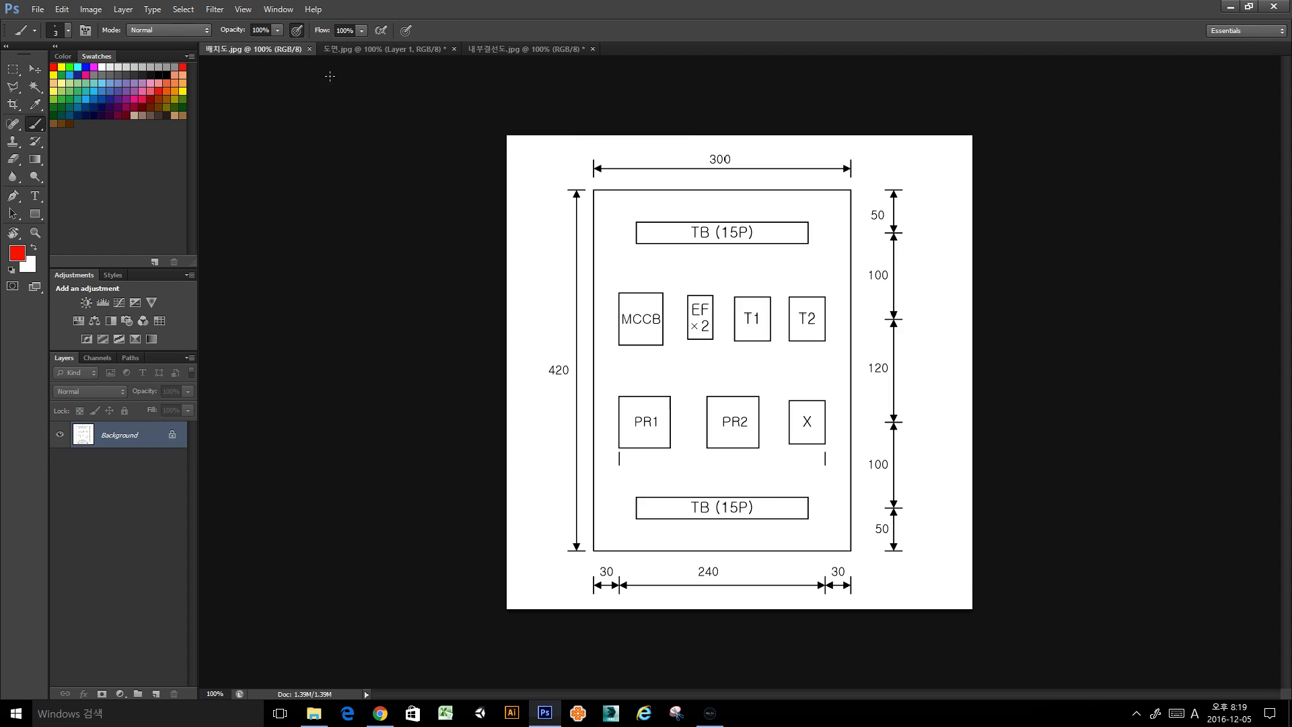
{"action": "left_click", "coordinate": [362, 50]}
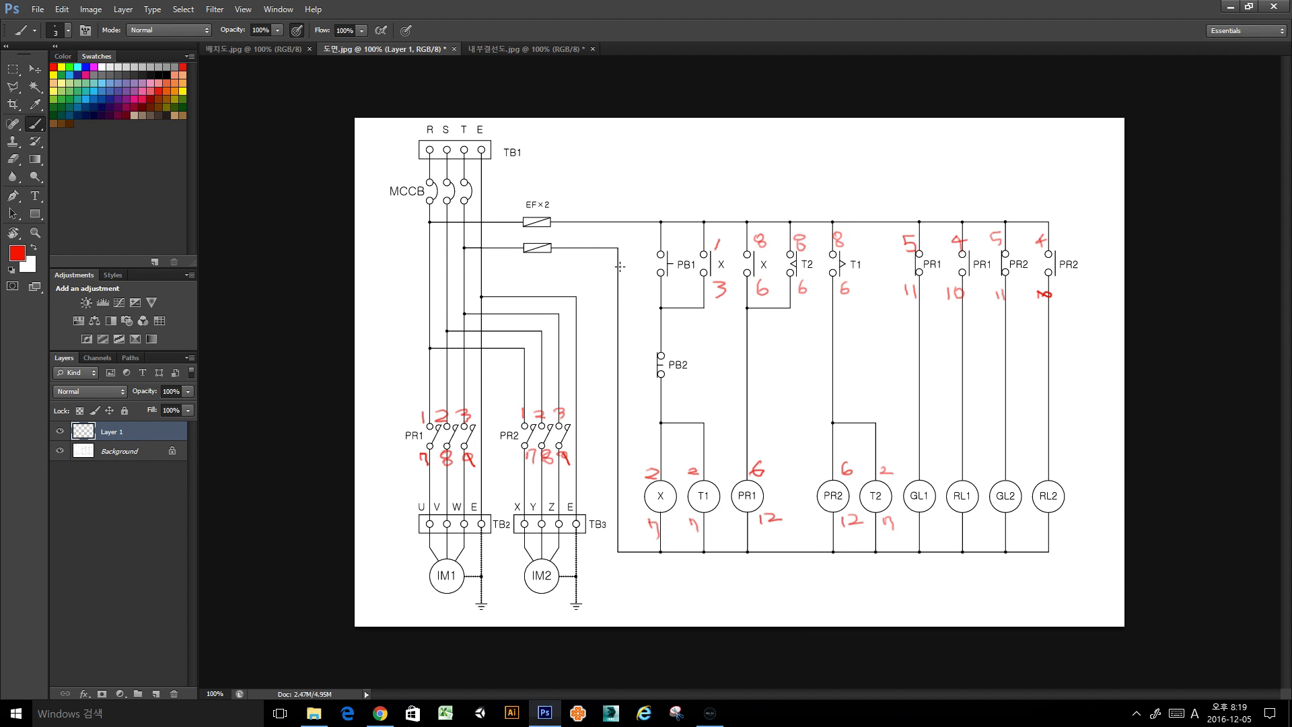
{"action": "mouse_move", "coordinate": [640, 241]}
{"action": "left_mouse_down"}
{"action": "mouse_move", "coordinate": [649, 392]}
{"action": "mouse_move", "coordinate": [705, 387]}
{"action": "mouse_move", "coordinate": [678, 251]}
{"action": "mouse_move", "coordinate": [630, 240]}
{"action": "left_mouse_up"}
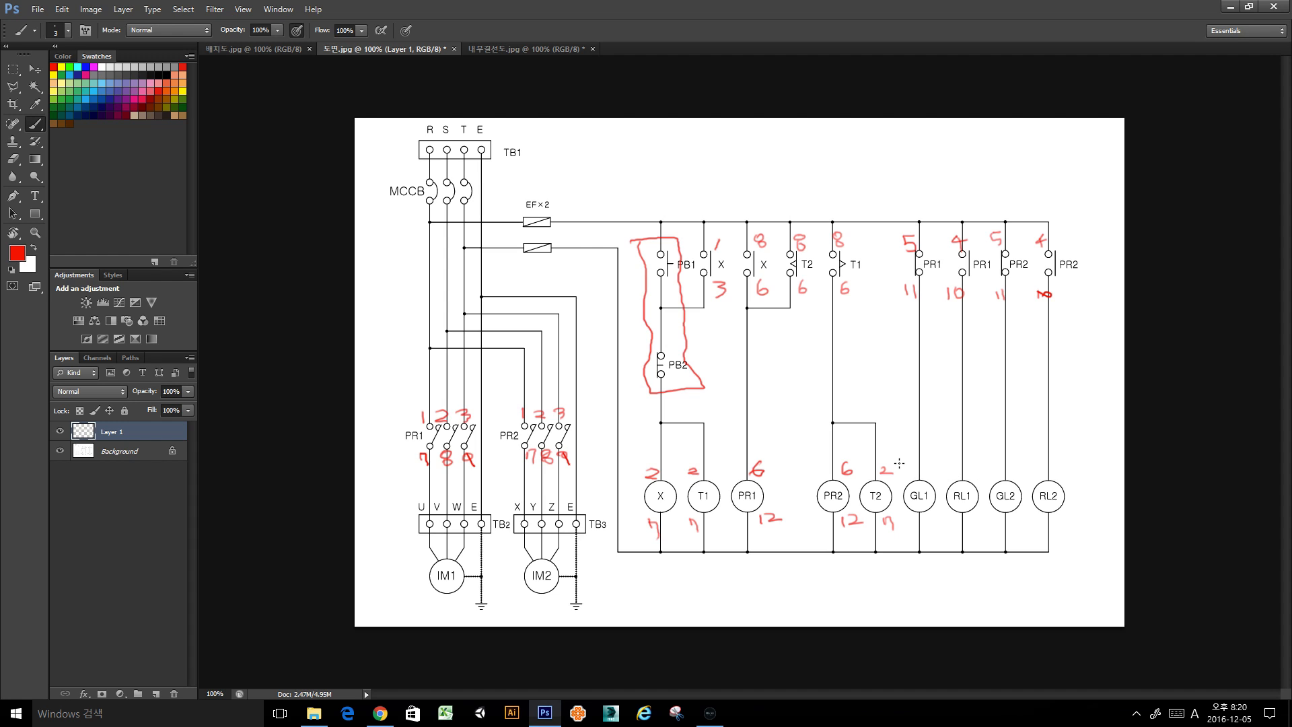
{"action": "mouse_move", "coordinate": [899, 463]}
{"action": "left_mouse_down"}
{"action": "mouse_move", "coordinate": [903, 525]}
{"action": "mouse_move", "coordinate": [959, 526]}
{"action": "mouse_move", "coordinate": [987, 510]}
{"action": "mouse_move", "coordinate": [985, 463]}
{"action": "mouse_move", "coordinate": [899, 464]}
{"action": "left_mouse_up"}
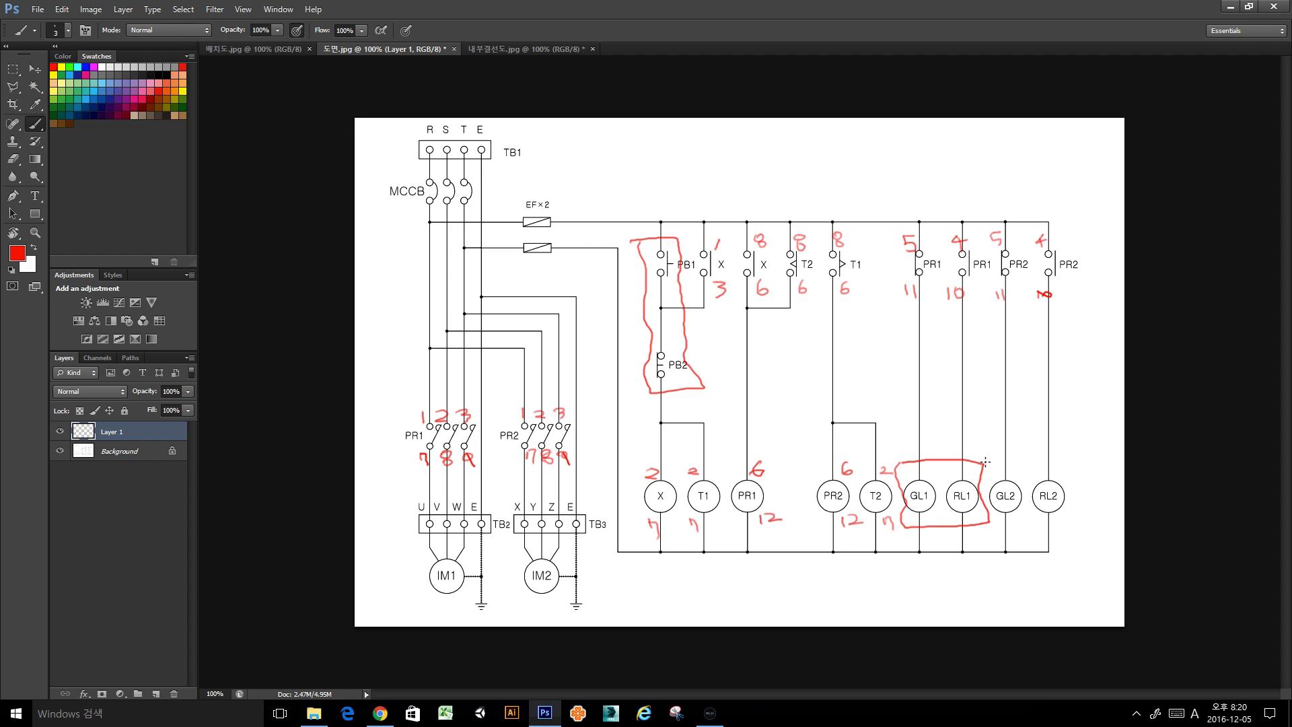
{"action": "mouse_move", "coordinate": [986, 461]}
{"action": "left_mouse_down"}
{"action": "mouse_move", "coordinate": [993, 525]}
{"action": "mouse_move", "coordinate": [1055, 528]}
{"action": "mouse_move", "coordinate": [1074, 500]}
{"action": "mouse_move", "coordinate": [1049, 451]}
{"action": "mouse_move", "coordinate": [993, 463]}
{"action": "left_mouse_up"}
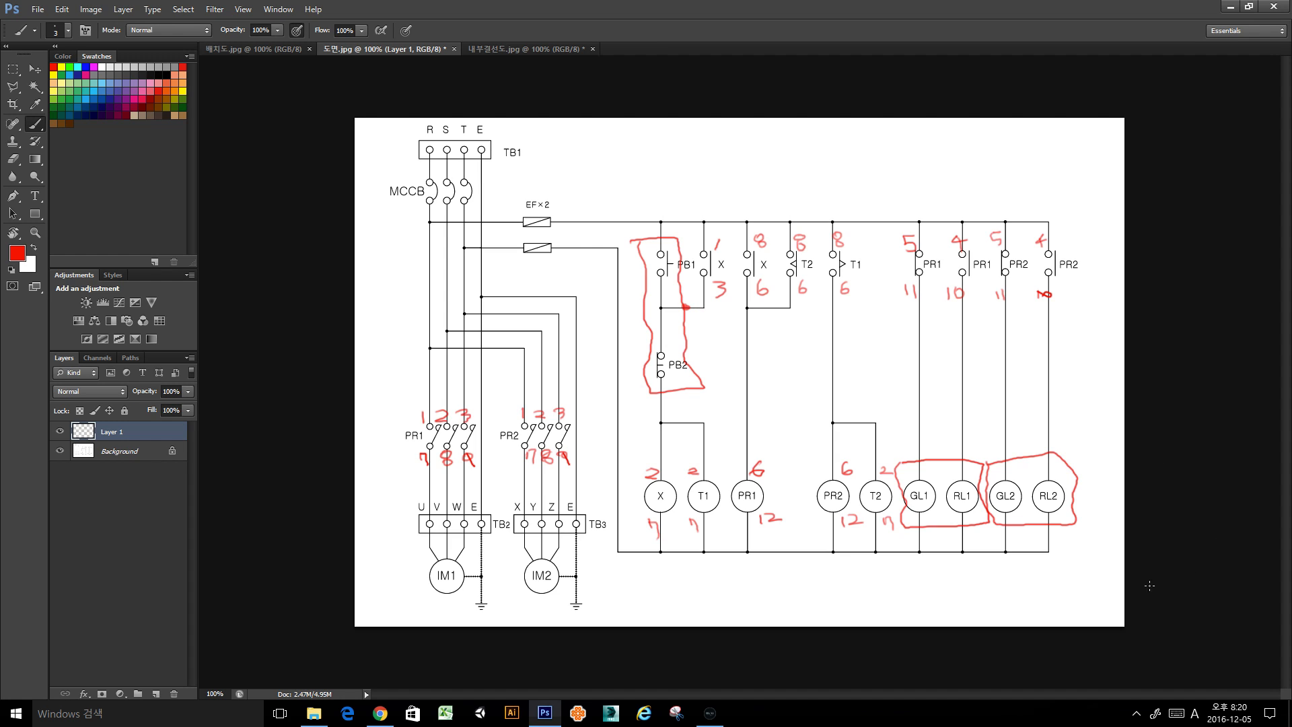
Bracket the lower leads of the GL1–RL1 and GL2–RL2 pairs, and handwrite labels under the brackets and beside the push-button junction.
{"action": "mouse_move", "coordinate": [918, 530]}
{"action": "left_mouse_down"}
{"action": "mouse_move", "coordinate": [920, 553]}
{"action": "mouse_move", "coordinate": [967, 547]}
{"action": "mouse_move", "coordinate": [963, 529]}
{"action": "mouse_move", "coordinate": [940, 564]}
{"action": "mouse_move", "coordinate": [953, 569]}
{"action": "left_mouse_up"}
{"action": "mouse_move", "coordinate": [1010, 529]}
{"action": "left_mouse_down"}
{"action": "mouse_move", "coordinate": [1018, 552]}
{"action": "mouse_move", "coordinate": [1060, 539]}
{"action": "mouse_move", "coordinate": [1057, 526]}
{"action": "mouse_move", "coordinate": [1033, 564]}
{"action": "left_mouse_up"}
{"action": "left_click_drag", "start_coordinate": [1042, 558], "coordinate": [1047, 567]}
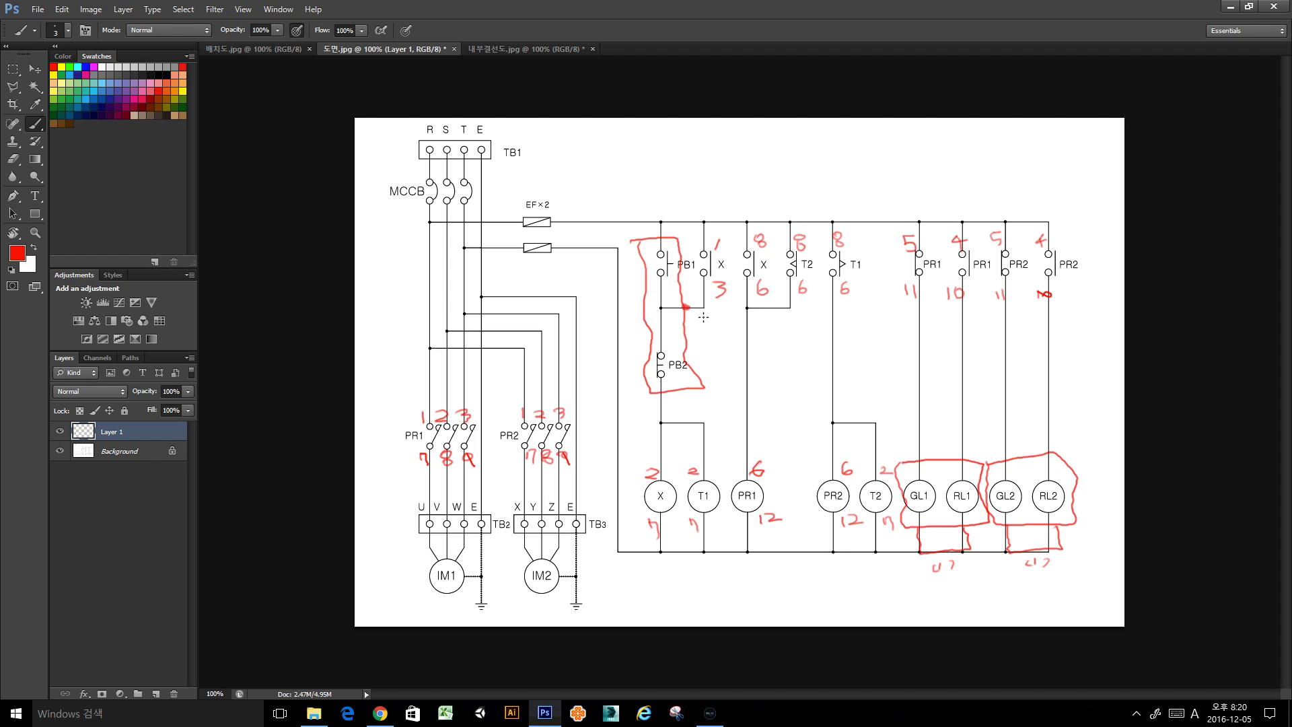
{"action": "left_click_drag", "start_coordinate": [688, 314], "coordinate": [699, 321]}
Mark red dots where wires leave the push-button and lamp outlines and on the common wire beneath each lamp pair.
{"action": "left_click_drag", "start_coordinate": [926, 460], "coordinate": [967, 456]}
{"action": "mouse_move", "coordinate": [916, 551]}
{"action": "left_mouse_down"}
{"action": "mouse_move", "coordinate": [959, 551]}
{"action": "mouse_move", "coordinate": [941, 546]}
{"action": "left_mouse_up"}
{"action": "left_click_drag", "start_coordinate": [1037, 547], "coordinate": [1041, 549]}
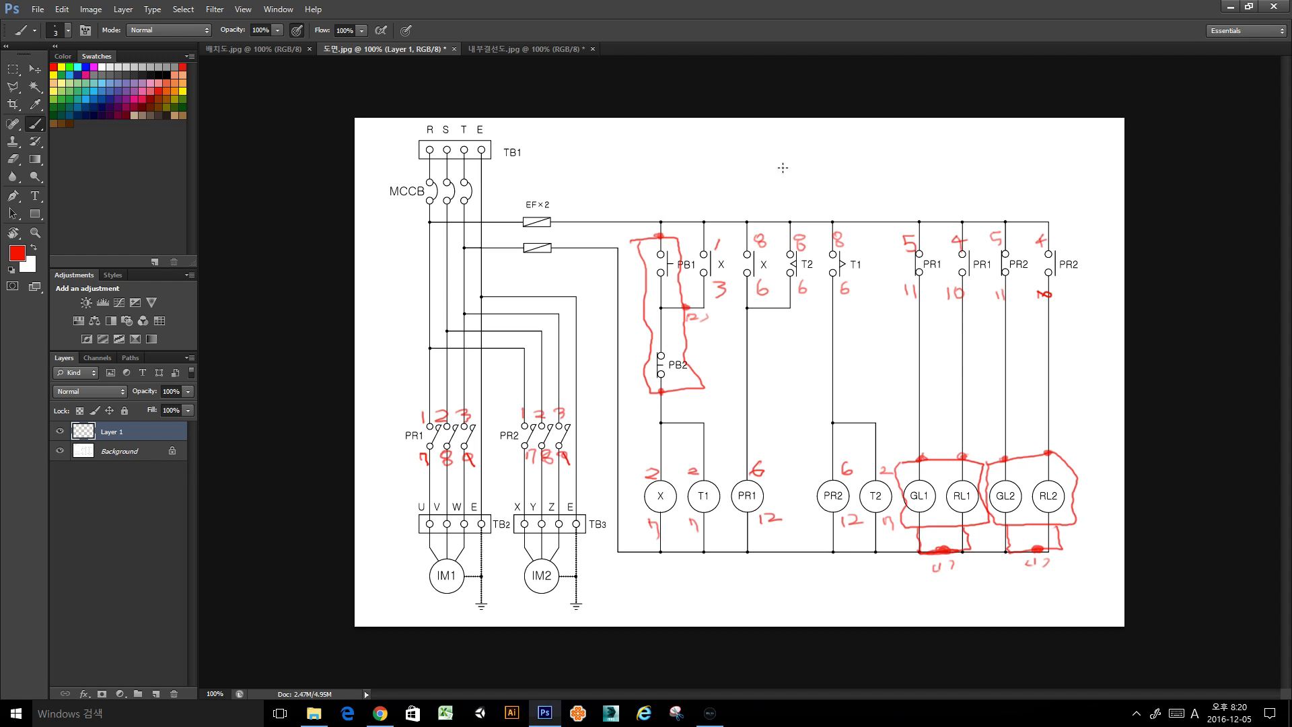
Sketch a red rectangular terminal strip divided into three cells above the control circuit.
{"action": "mouse_move", "coordinate": [689, 145]}
{"action": "left_mouse_down"}
{"action": "mouse_move", "coordinate": [692, 170]}
{"action": "mouse_move", "coordinate": [790, 143]}
{"action": "mouse_move", "coordinate": [790, 165]}
{"action": "left_mouse_up"}
{"action": "left_click_drag", "start_coordinate": [691, 173], "coordinate": [805, 163]}
{"action": "mouse_move", "coordinate": [727, 145]}
{"action": "left_mouse_down"}
{"action": "mouse_move", "coordinate": [730, 170]}
{"action": "mouse_move", "coordinate": [764, 163]}
{"action": "left_mouse_up"}
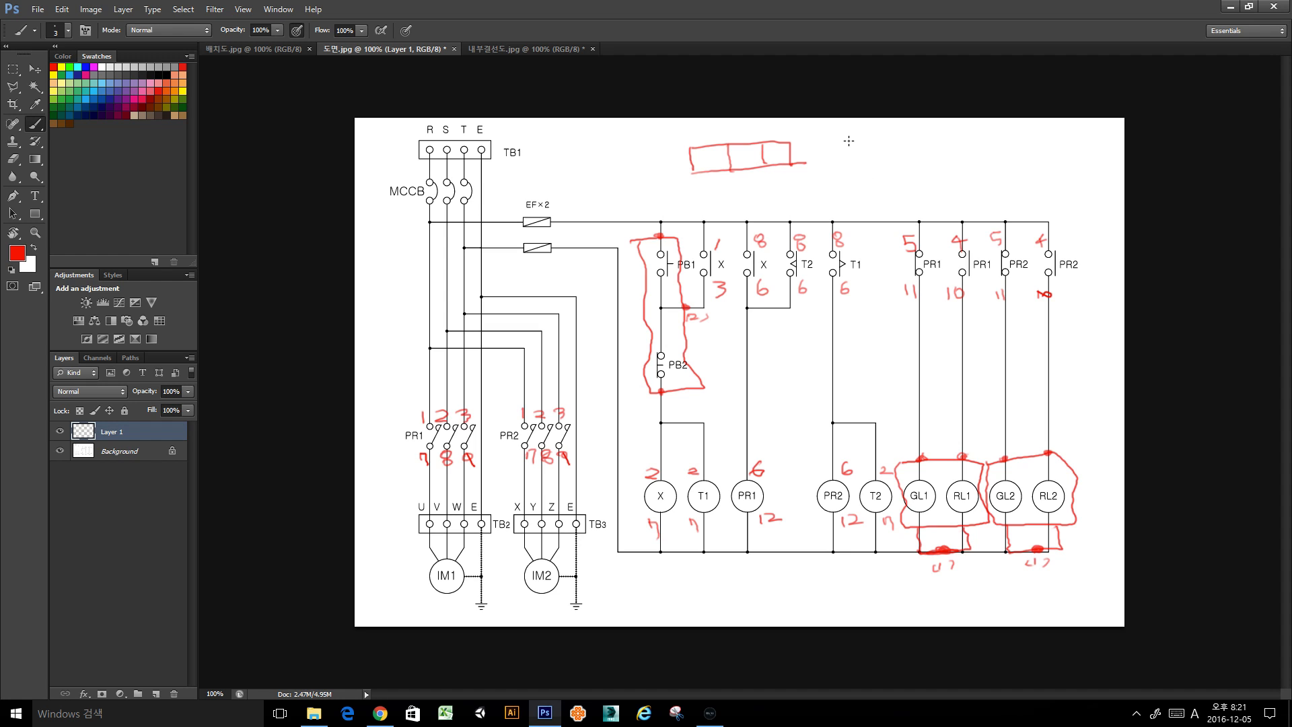
Sketch a second red terminal strip with three cells above the PR1 and PR2 lamp contacts.
{"action": "mouse_move", "coordinate": [848, 141]}
{"action": "left_mouse_down"}
{"action": "mouse_move", "coordinate": [850, 159]}
{"action": "mouse_move", "coordinate": [967, 134]}
{"action": "mouse_move", "coordinate": [967, 171]}
{"action": "left_mouse_up"}
{"action": "left_click_drag", "start_coordinate": [860, 167], "coordinate": [979, 160]}
{"action": "mouse_move", "coordinate": [898, 136]}
{"action": "left_mouse_down"}
{"action": "mouse_move", "coordinate": [900, 161]}
{"action": "mouse_move", "coordinate": [949, 160]}
{"action": "left_mouse_up"}
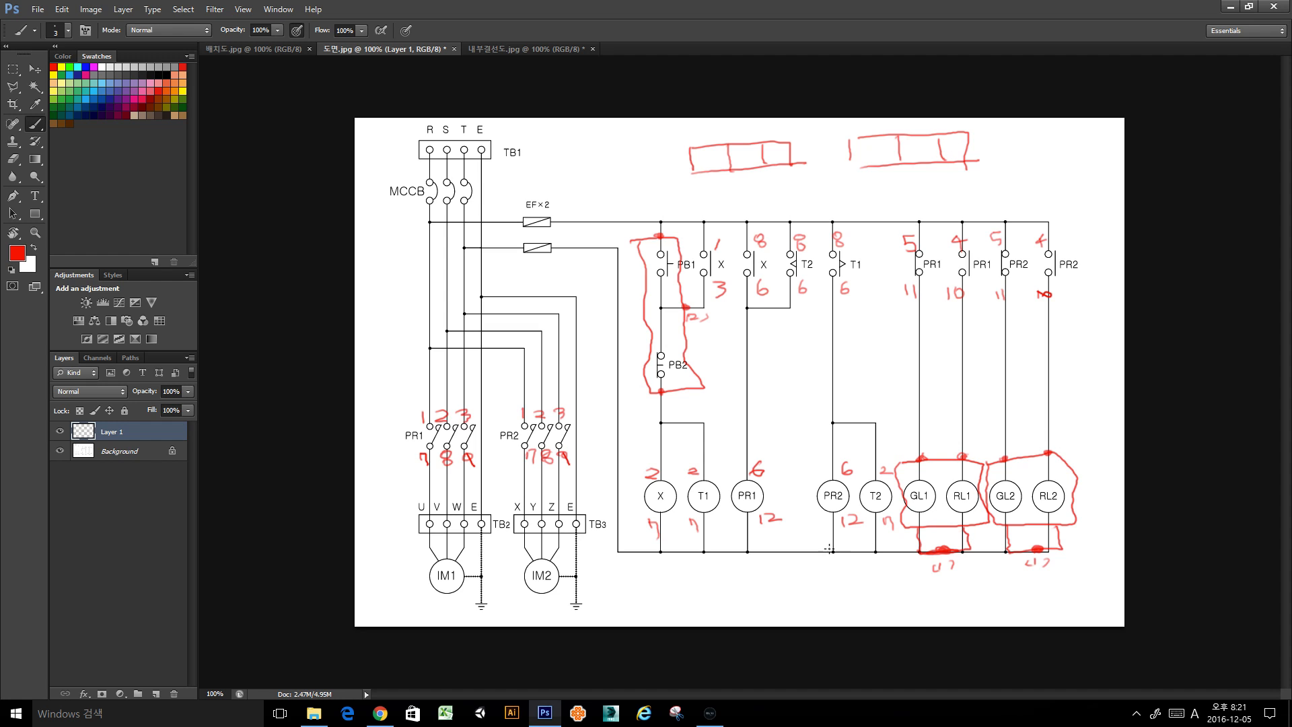
Sketch a third red terminal strip divided into three cells beneath the control circuit.
{"action": "mouse_move", "coordinate": [798, 593]}
{"action": "left_mouse_down"}
{"action": "mouse_move", "coordinate": [799, 617]}
{"action": "mouse_move", "coordinate": [915, 587]}
{"action": "mouse_move", "coordinate": [948, 610]}
{"action": "left_mouse_up"}
{"action": "left_click_drag", "start_coordinate": [798, 616], "coordinate": [938, 608]}
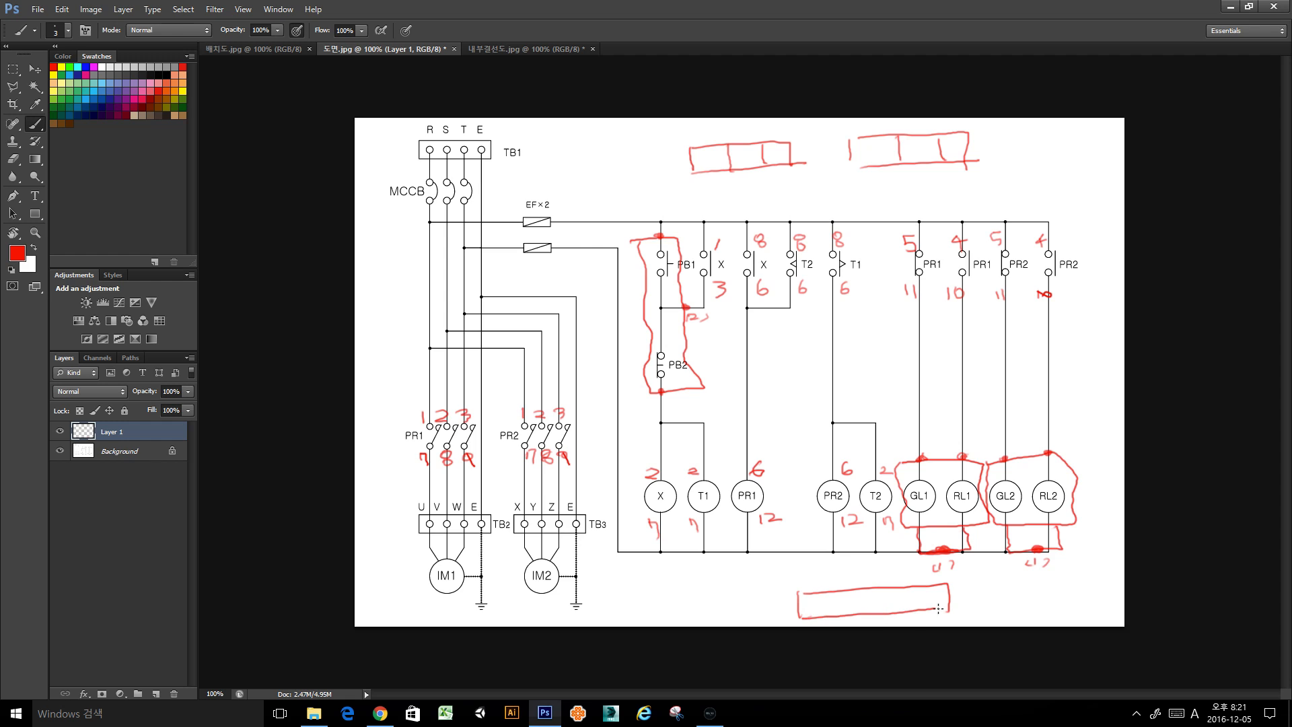
{"action": "key", "text": "XF86AudioLowerVolume"}
{"action": "left_click_drag", "start_coordinate": [842, 591], "coordinate": [842, 614]}
{"action": "left_click_drag", "start_coordinate": [906, 585], "coordinate": [907, 611]}
Label the first strip's cells PB1 3, PB2 2 and the push-button junction mark, and write 2 beside PB2 in the circuit.
{"action": "mouse_move", "coordinate": [686, 120]}
{"action": "left_mouse_down"}
{"action": "mouse_move", "coordinate": [685, 135]}
{"action": "mouse_move", "coordinate": [716, 132]}
{"action": "mouse_move", "coordinate": [707, 140]}
{"action": "left_mouse_up"}
{"action": "left_click_drag", "start_coordinate": [672, 381], "coordinate": [682, 382]}
{"action": "mouse_move", "coordinate": [732, 124]}
{"action": "left_mouse_down"}
{"action": "mouse_move", "coordinate": [727, 135]}
{"action": "mouse_move", "coordinate": [756, 132]}
{"action": "left_mouse_up"}
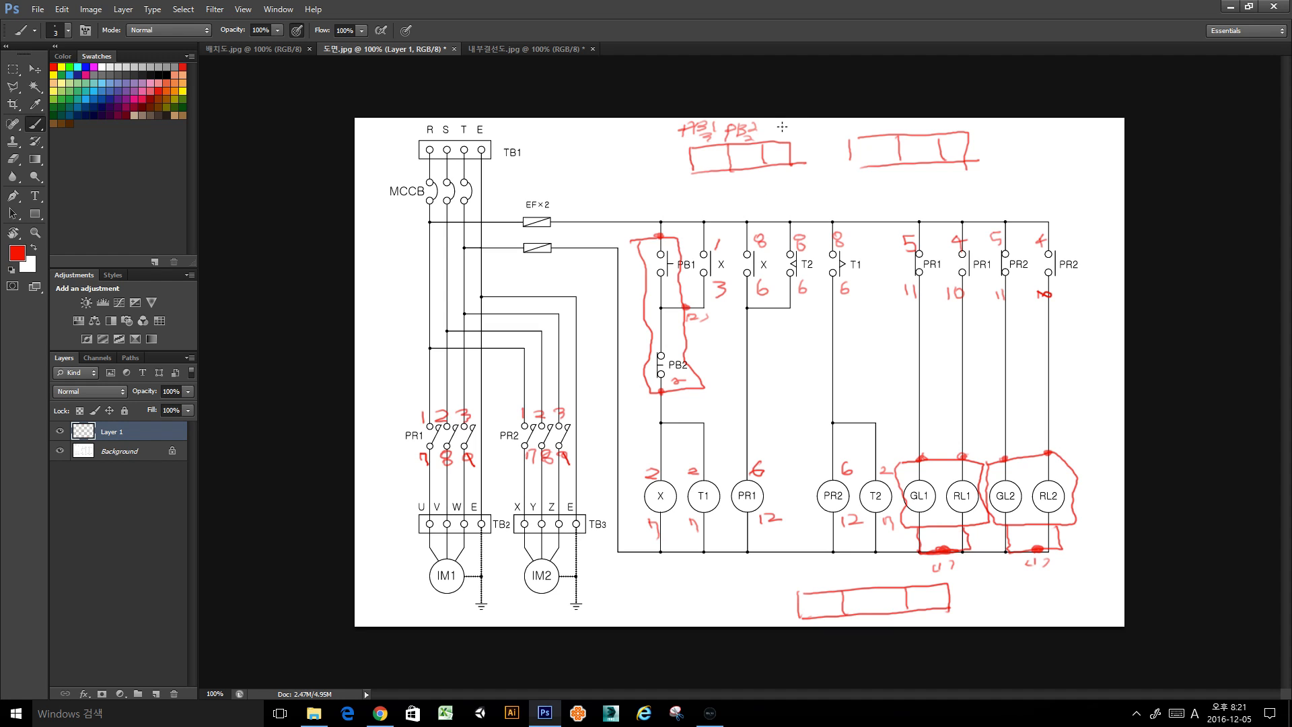
{"action": "left_click_drag", "start_coordinate": [782, 126], "coordinate": [794, 134]}
{"action": "left_click_drag", "start_coordinate": [798, 127], "coordinate": [799, 137]}
Handwrite GL1, GL2 and the common mark in the second upper strip, and GL2, RL2 and the common mark in the lower strip.
{"action": "mouse_move", "coordinate": [873, 141]}
{"action": "left_mouse_down"}
{"action": "mouse_move", "coordinate": [861, 156]}
{"action": "mouse_move", "coordinate": [960, 151]}
{"action": "left_mouse_up"}
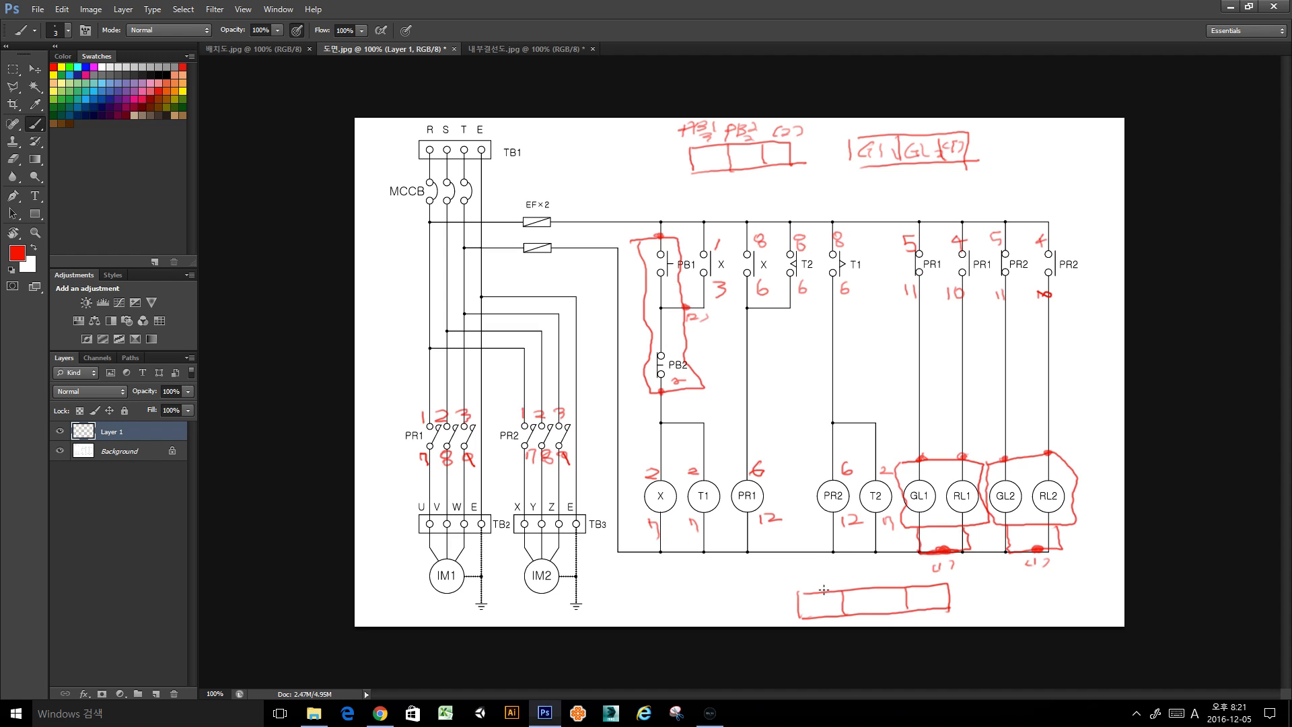
{"action": "mouse_move", "coordinate": [805, 601]}
{"action": "left_mouse_down"}
{"action": "mouse_move", "coordinate": [807, 615]}
{"action": "mouse_move", "coordinate": [823, 614]}
{"action": "left_mouse_up"}
{"action": "mouse_move", "coordinate": [828, 600]}
{"action": "left_mouse_down"}
{"action": "mouse_move", "coordinate": [841, 612]}
{"action": "mouse_move", "coordinate": [913, 603]}
{"action": "left_mouse_up"}
{"action": "left_click_drag", "start_coordinate": [928, 595], "coordinate": [929, 603]}
{"action": "left_click_drag", "start_coordinate": [919, 596], "coordinate": [949, 603]}
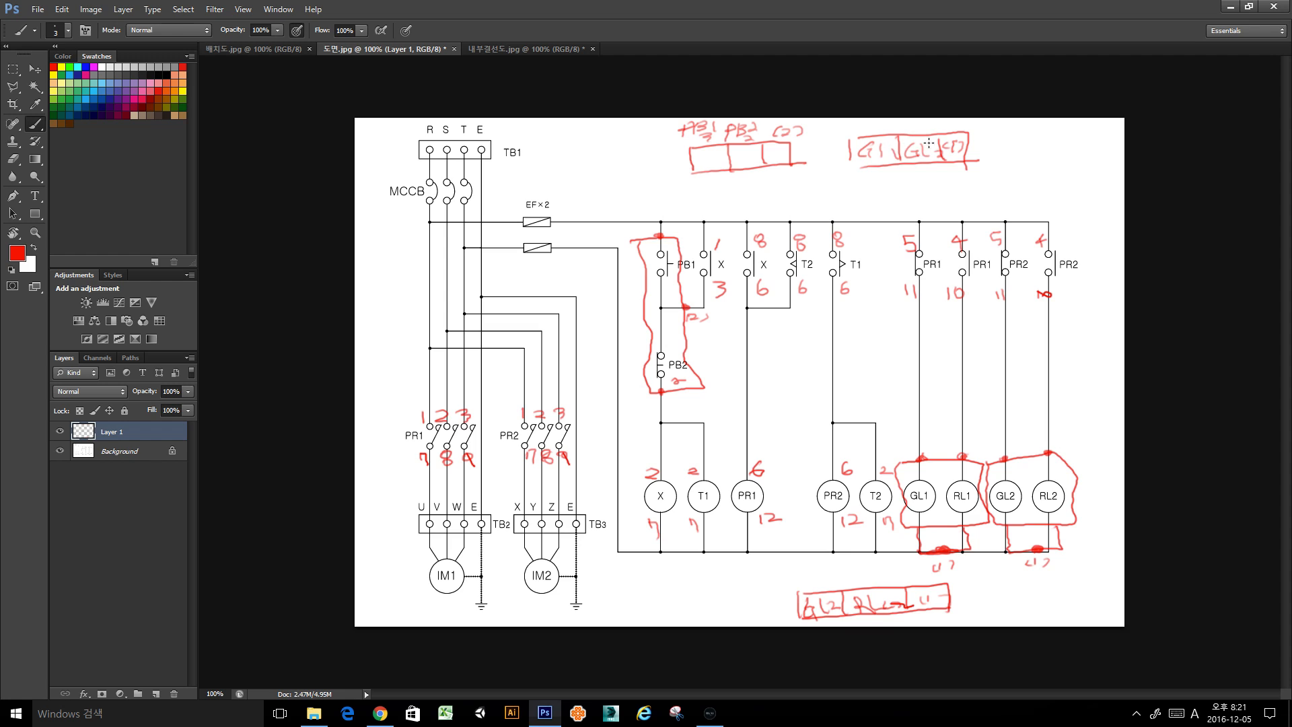
Erase the lettering in the middle cell of the upper lamp strip and rewrite it as RL.
{"action": "key", "text": "e"}
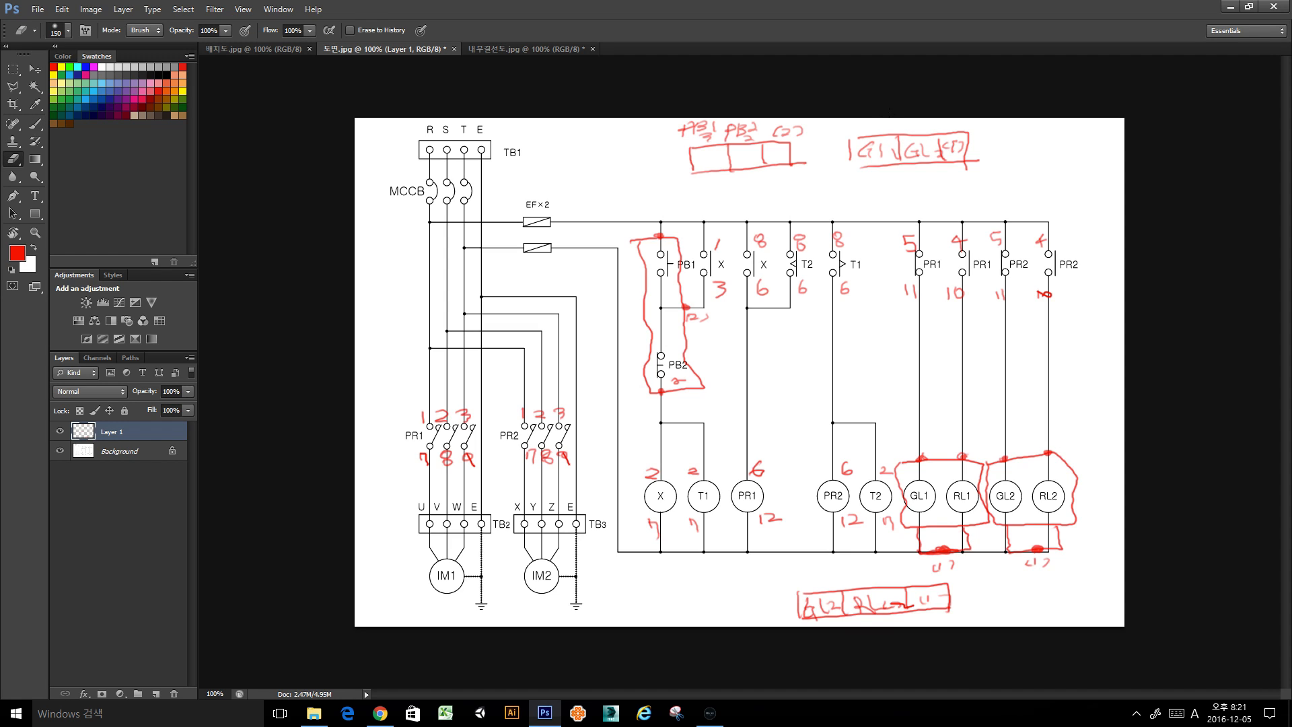
{"action": "left_click_drag", "start_coordinate": [909, 152], "coordinate": [913, 153]}
{"action": "key", "text": "r"}
{"action": "key", "text": "b"}
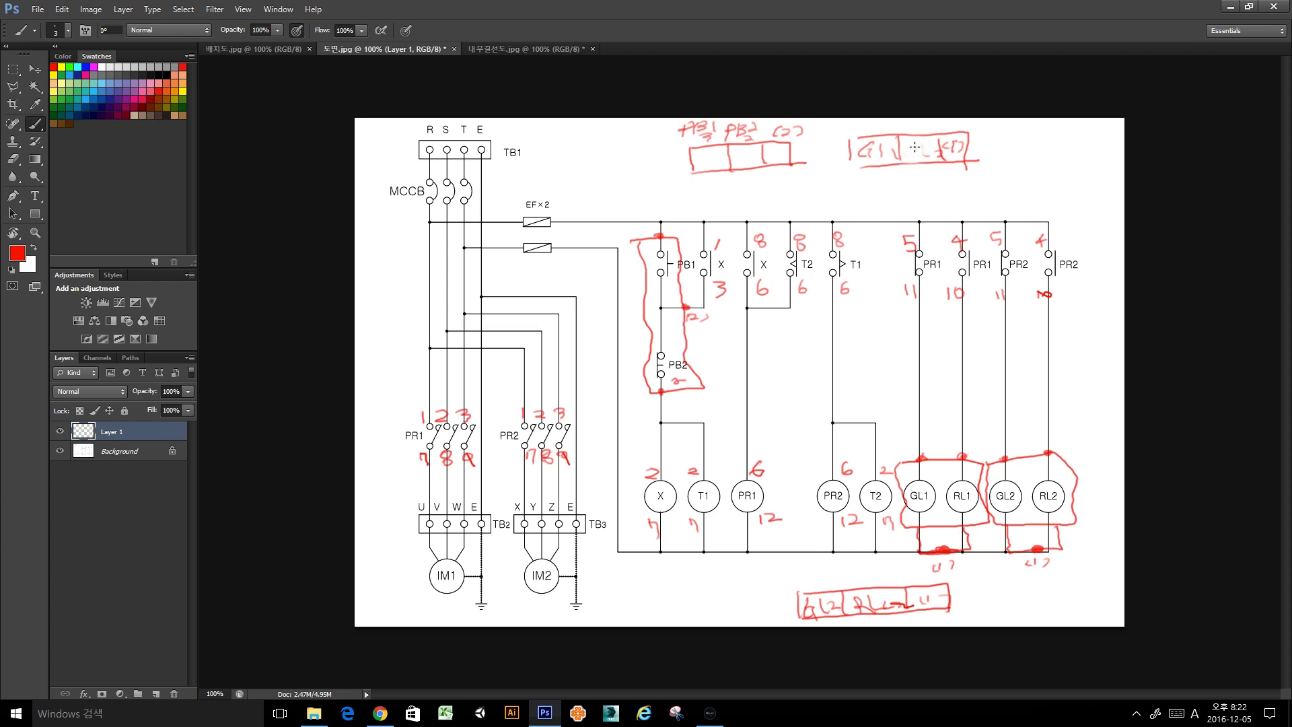
{"action": "left_click_drag", "start_coordinate": [906, 140], "coordinate": [935, 152]}
Write UVWE and XYZE beside the lower strip and RSTE beside the upper strips, then bracket and underline the upper row.
{"action": "mouse_move", "coordinate": [616, 604]}
{"action": "left_mouse_down"}
{"action": "mouse_move", "coordinate": [689, 602]}
{"action": "mouse_move", "coordinate": [692, 614]}
{"action": "left_mouse_up"}
{"action": "left_click_drag", "start_coordinate": [681, 607], "coordinate": [770, 611]}
{"action": "mouse_move", "coordinate": [559, 147]}
{"action": "left_mouse_down"}
{"action": "mouse_move", "coordinate": [570, 162]}
{"action": "mouse_move", "coordinate": [629, 144]}
{"action": "mouse_move", "coordinate": [656, 159]}
{"action": "left_mouse_up"}
{"action": "mouse_move", "coordinate": [541, 137]}
{"action": "left_mouse_down"}
{"action": "mouse_move", "coordinate": [540, 165]}
{"action": "mouse_move", "coordinate": [609, 177]}
{"action": "mouse_move", "coordinate": [986, 171]}
{"action": "left_mouse_up"}
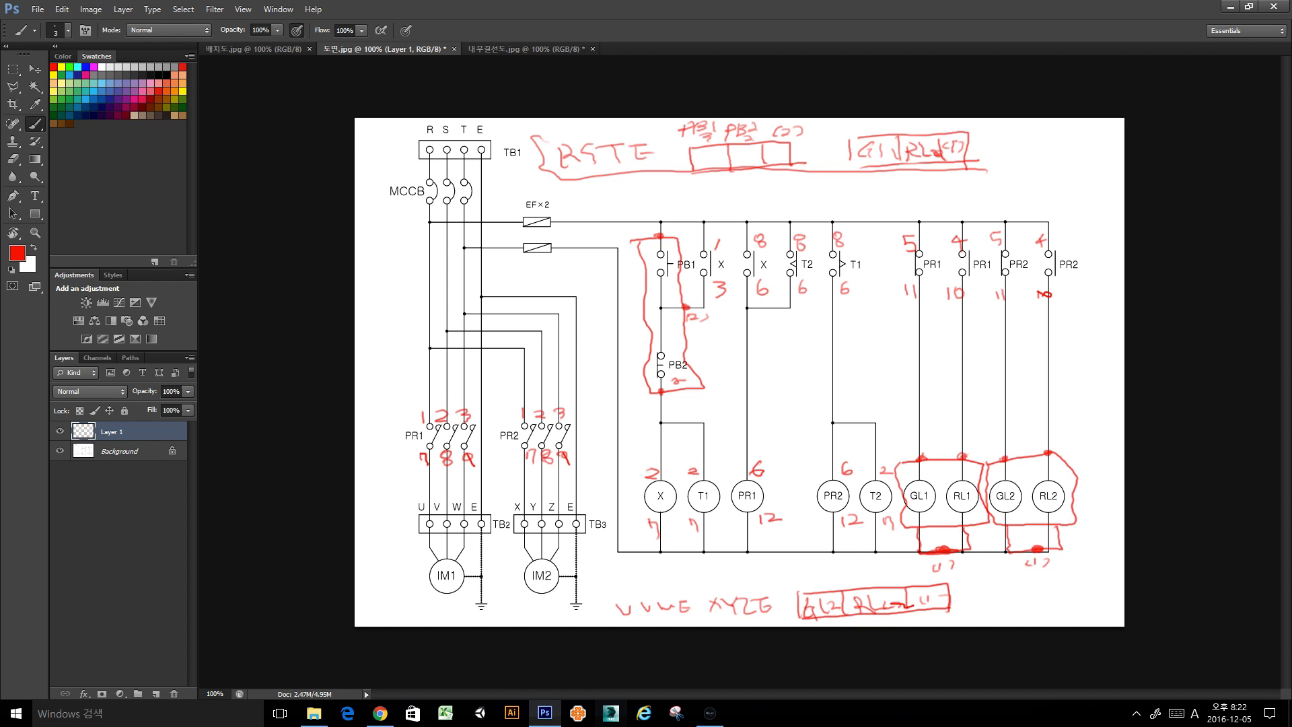
Start the 자유 배선 exercise in EDU-VU, and mark T1 as on and T2 as off on 배치도.jpg in Photoshop.
{"action": "left_click", "coordinate": [710, 714]}
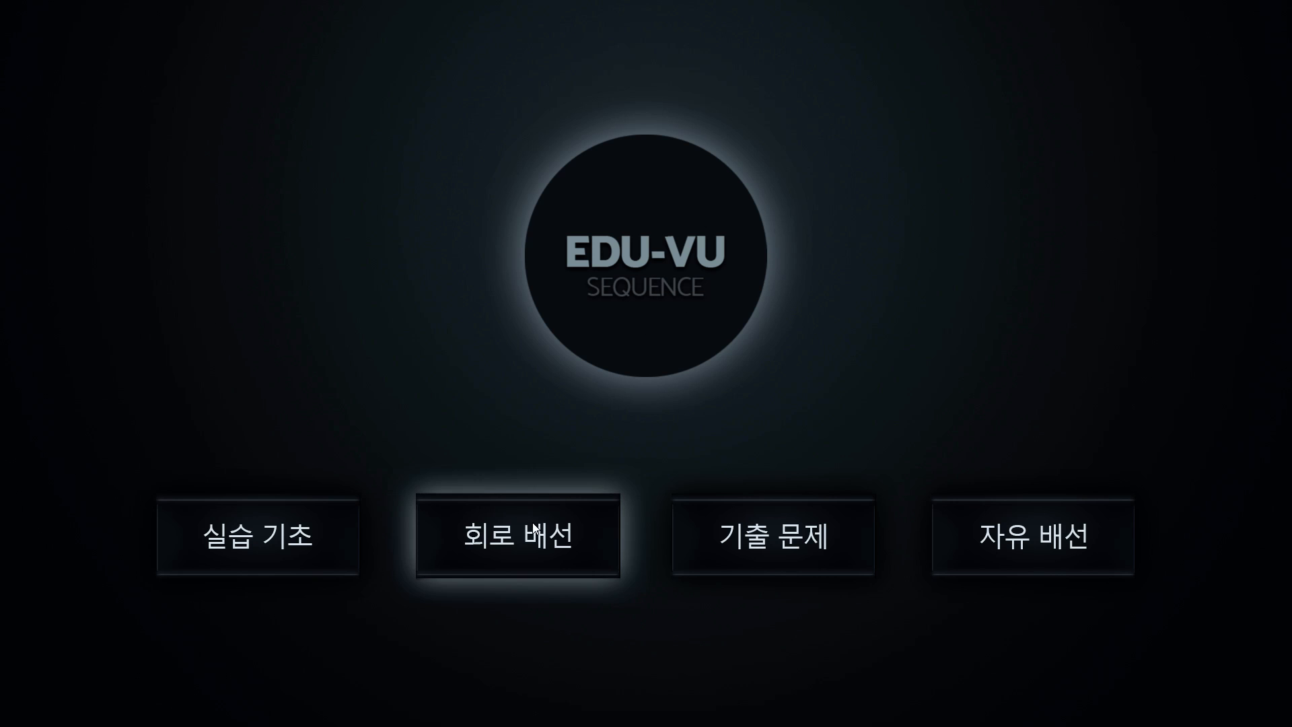
{"action": "left_click", "coordinate": [1018, 564]}
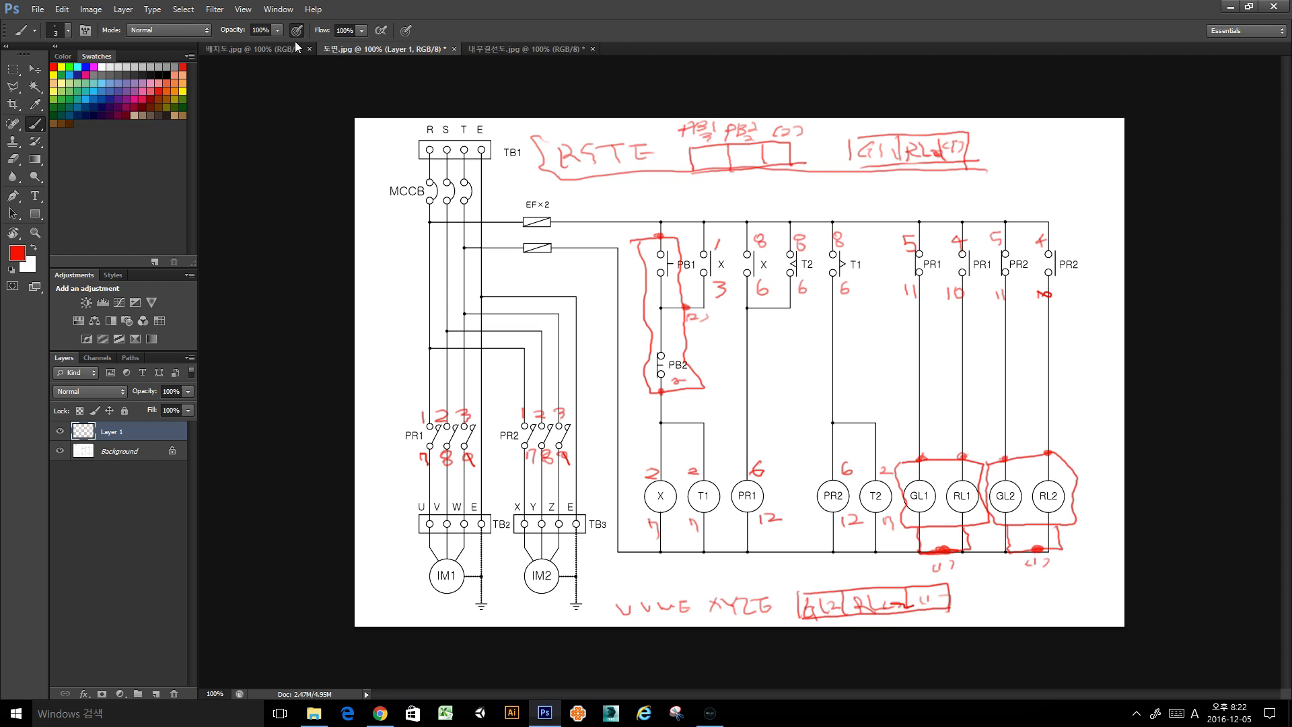
{"action": "left_click", "coordinate": [280, 50]}
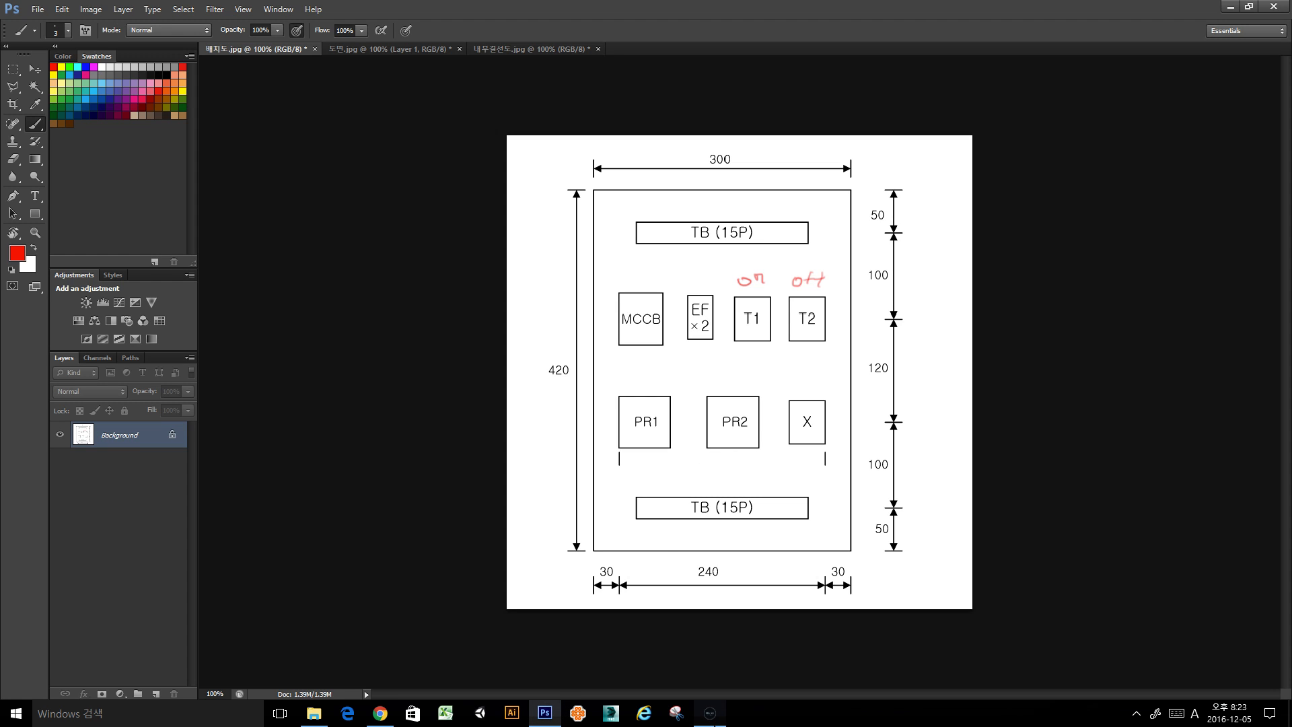
In EDU-VU, place a 3P terminal block near the board's top edge and a row of 4P, 3P and 3P terminal blocks beneath it.
{"action": "left_click", "coordinate": [710, 718]}
{"action": "left_click", "coordinate": [135, 696]}
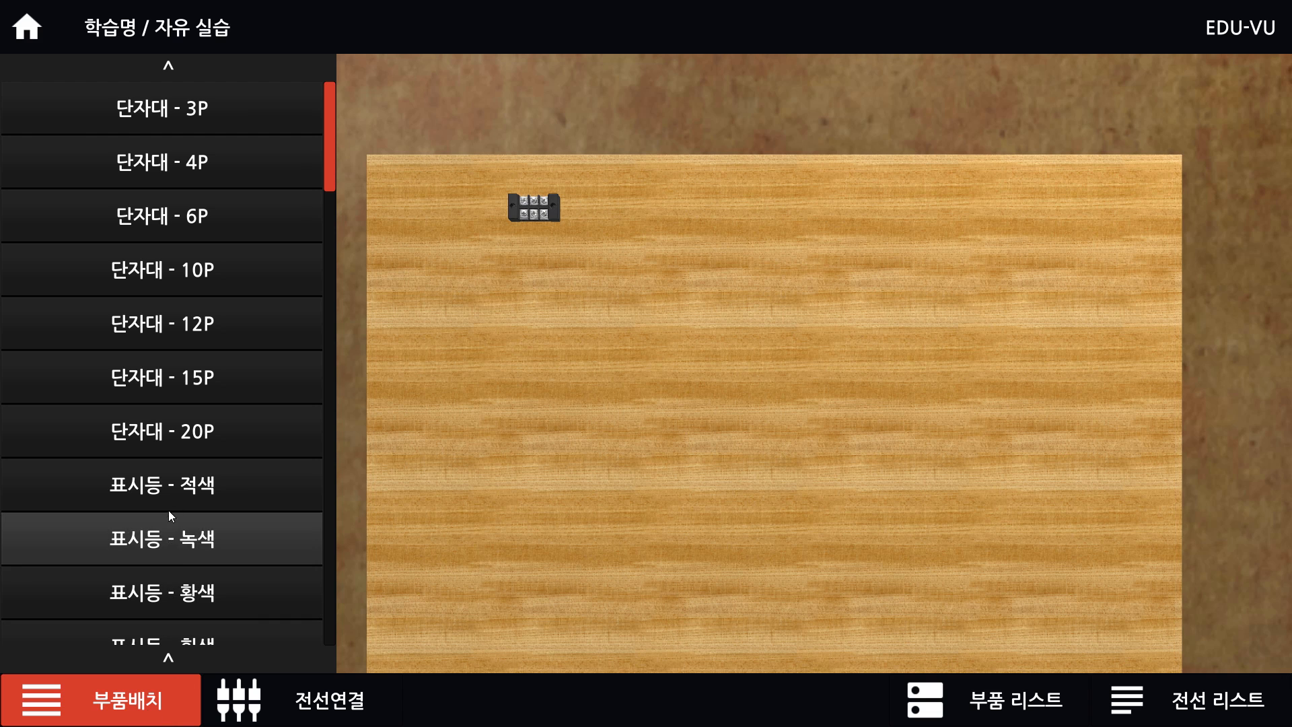
{"action": "scroll", "coordinate": [173, 471], "scroll_direction": "down", "scroll_amount": 5}
{"action": "scroll", "coordinate": [167, 471], "scroll_direction": "down", "scroll_amount": 14}
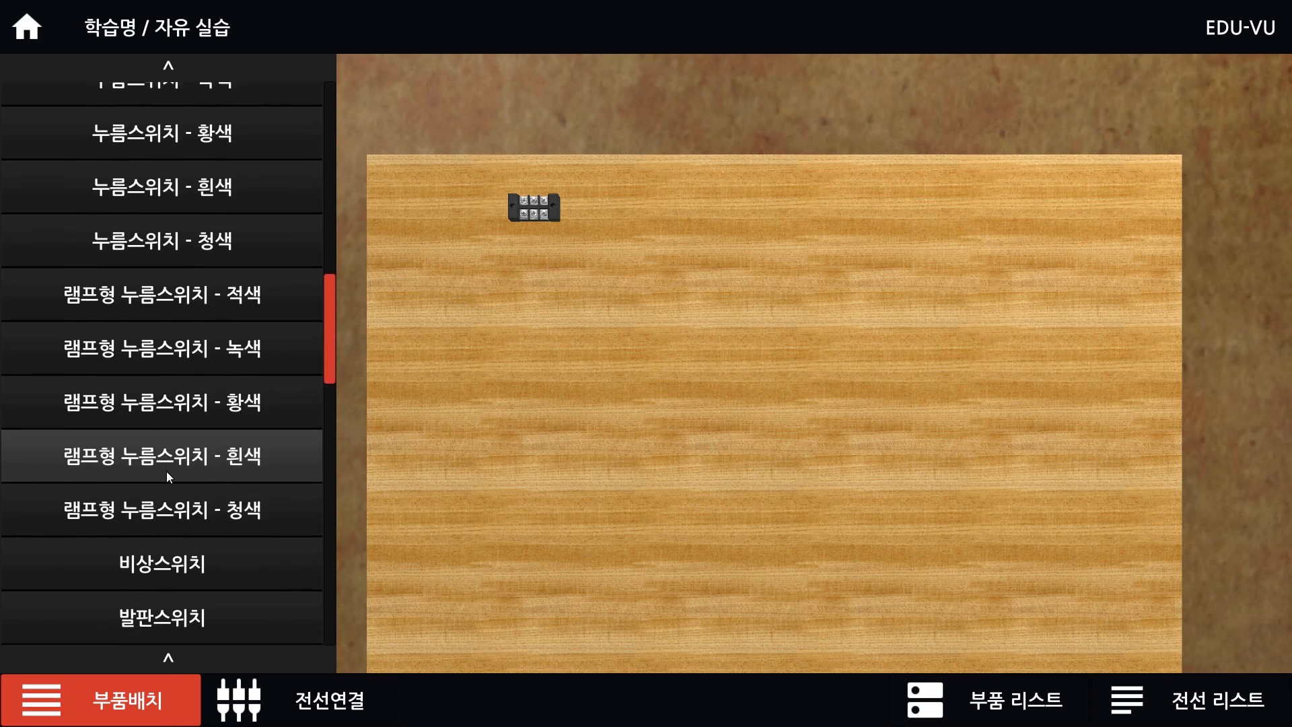
{"action": "scroll", "coordinate": [185, 300], "scroll_direction": "up", "scroll_amount": 4}
{"action": "scroll", "coordinate": [187, 291], "scroll_direction": "up", "scroll_amount": 15}
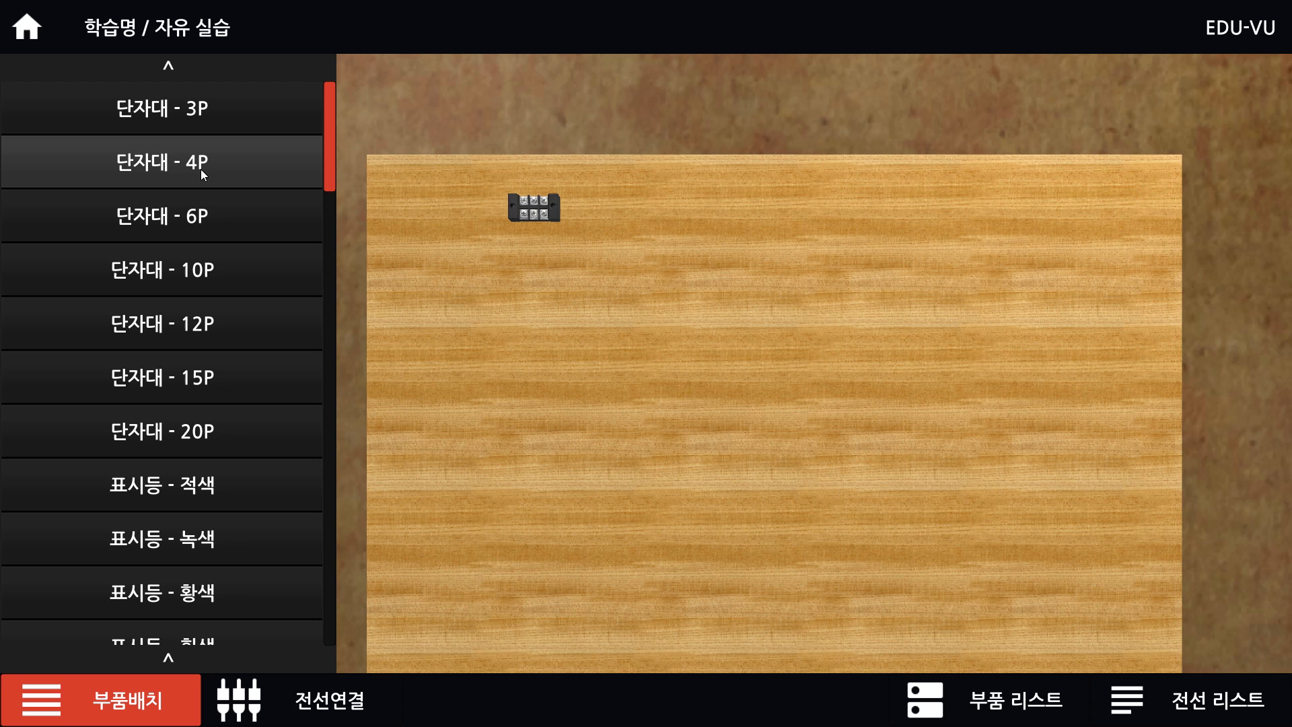
{"action": "left_click_drag", "start_coordinate": [197, 168], "coordinate": [538, 265]}
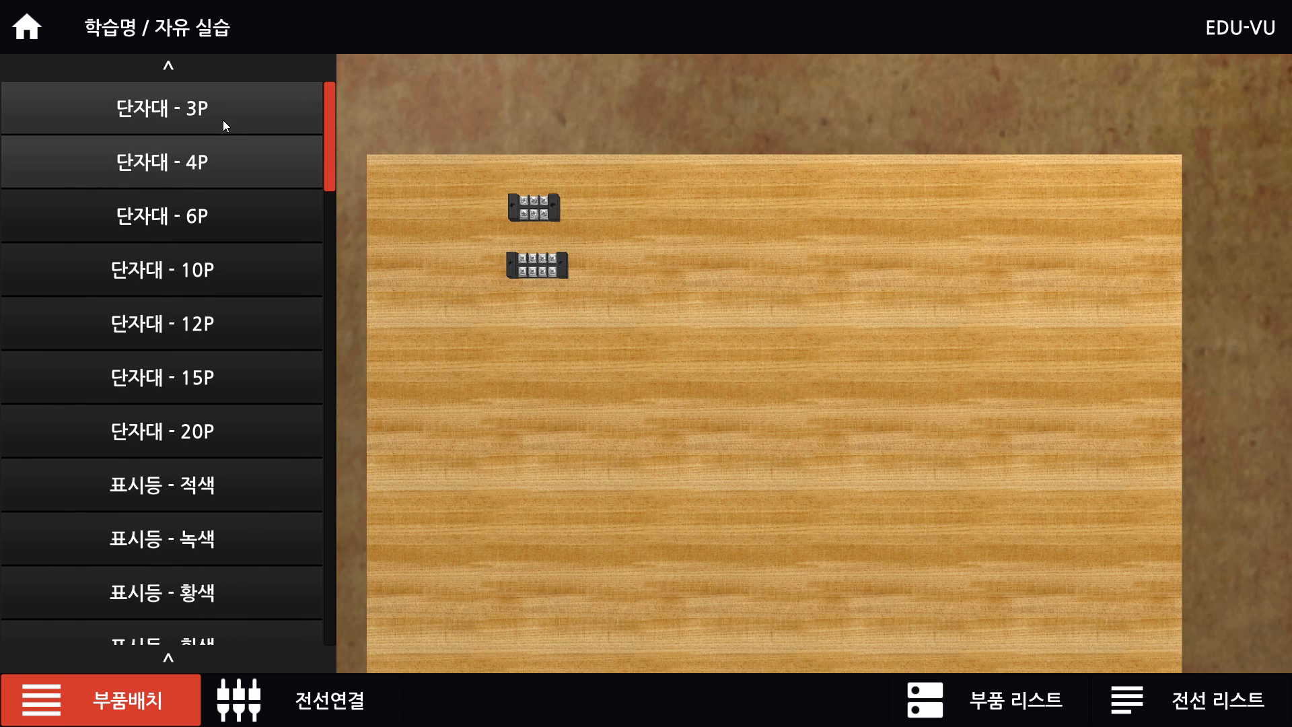
{"action": "left_click_drag", "start_coordinate": [222, 121], "coordinate": [611, 265]}
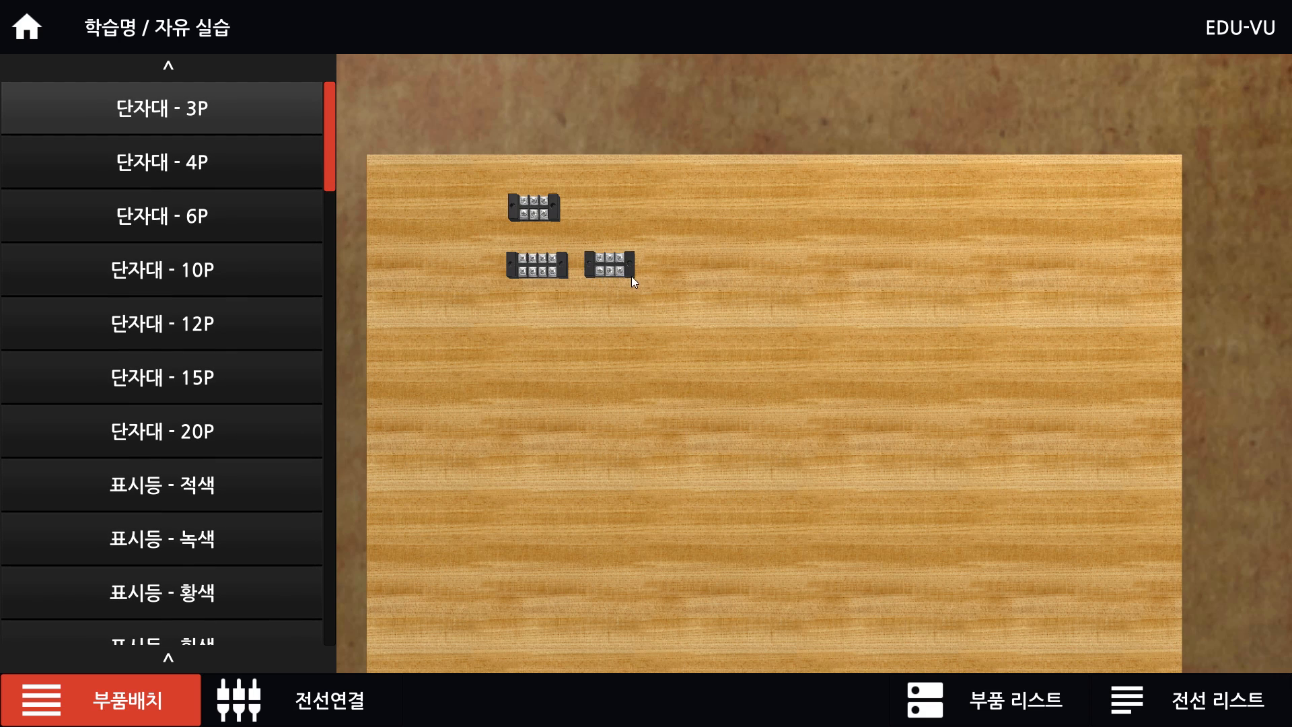
{"action": "left_click_drag", "start_coordinate": [241, 112], "coordinate": [676, 269]}
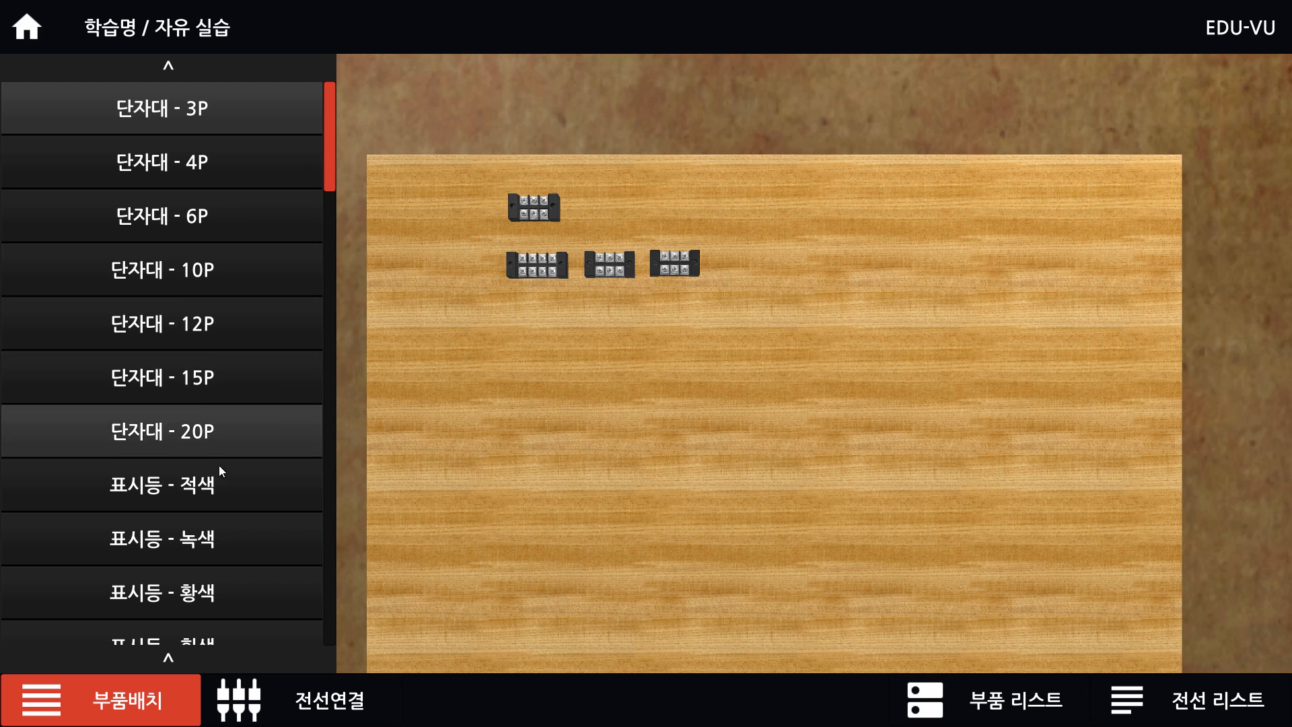
Check the layout in 배치도.jpg and place a 배선용 차단기3P breaker below the 4P terminal block on the EDU-VU board.
{"action": "scroll", "coordinate": [219, 465], "scroll_direction": "down", "scroll_amount": 10}
{"action": "scroll", "coordinate": [177, 430], "scroll_direction": "down", "scroll_amount": 5}
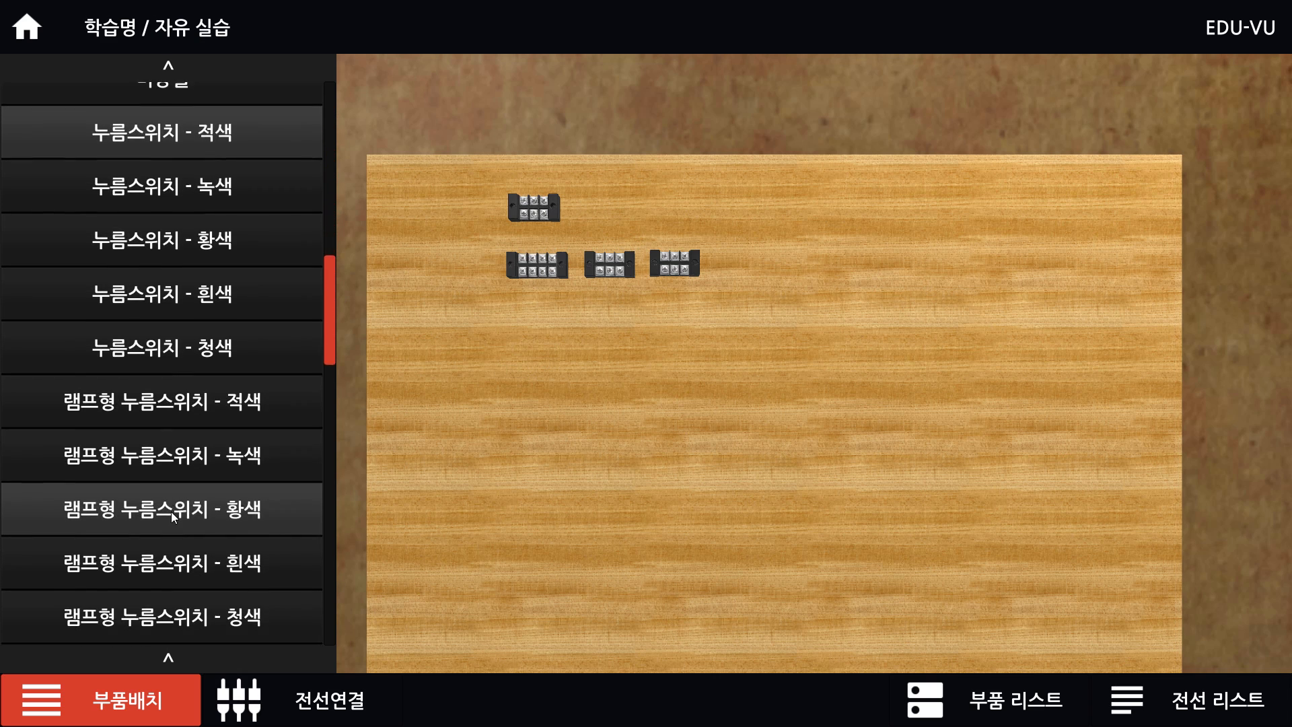
{"action": "left_click", "coordinate": [259, 675]}
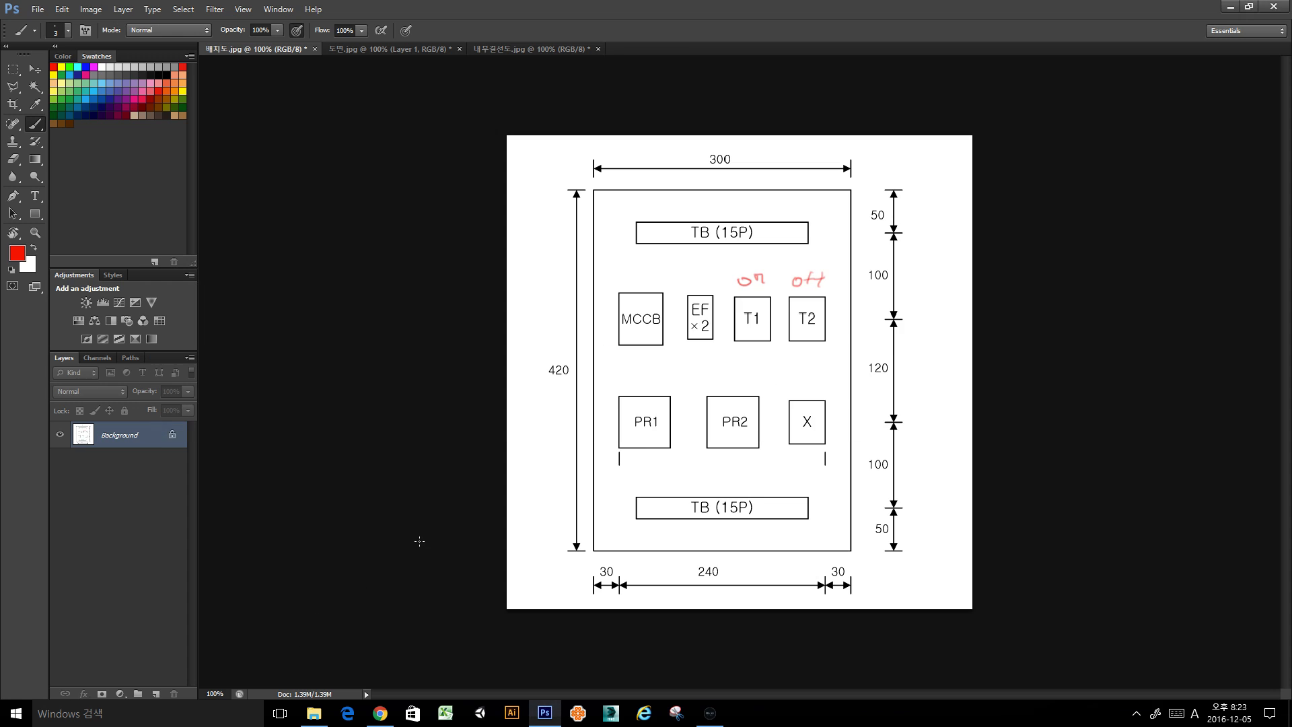
{"action": "key", "text": "alt+Tab"}
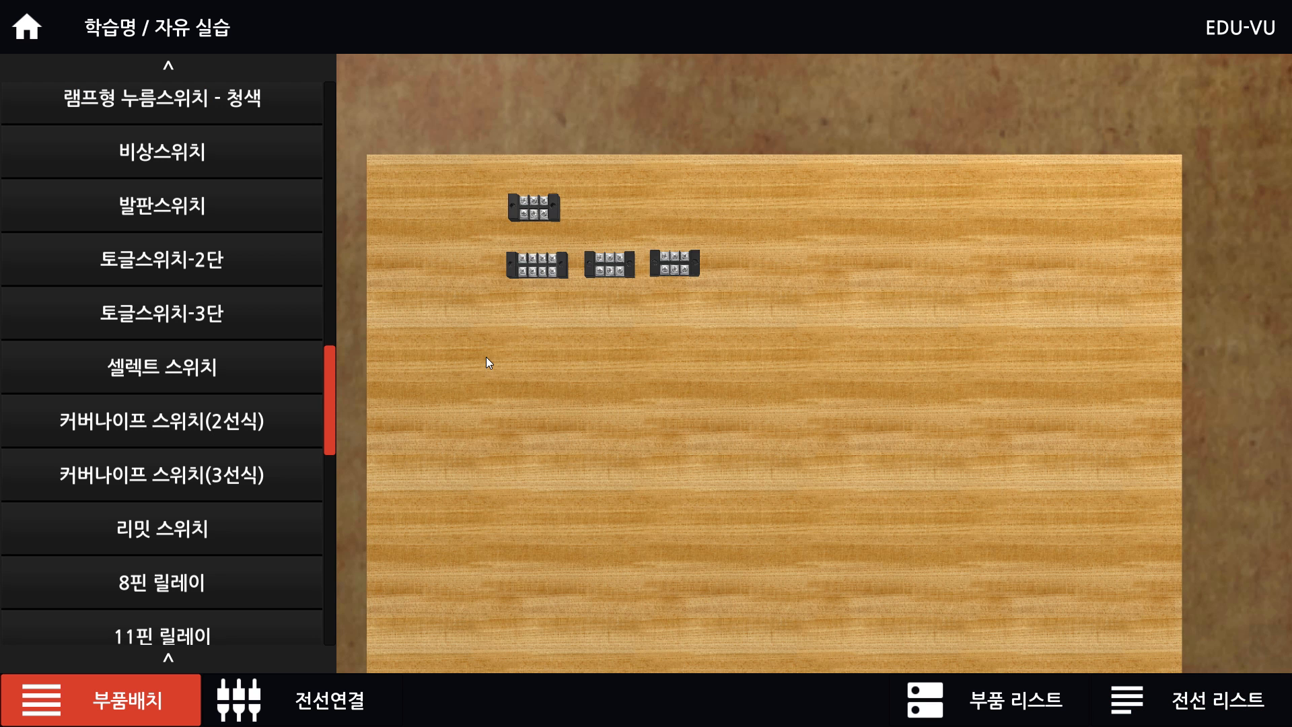
{"action": "scroll", "coordinate": [195, 552], "scroll_direction": "down", "scroll_amount": 5}
{"action": "scroll", "coordinate": [204, 539], "scroll_direction": "down", "scroll_amount": 15}
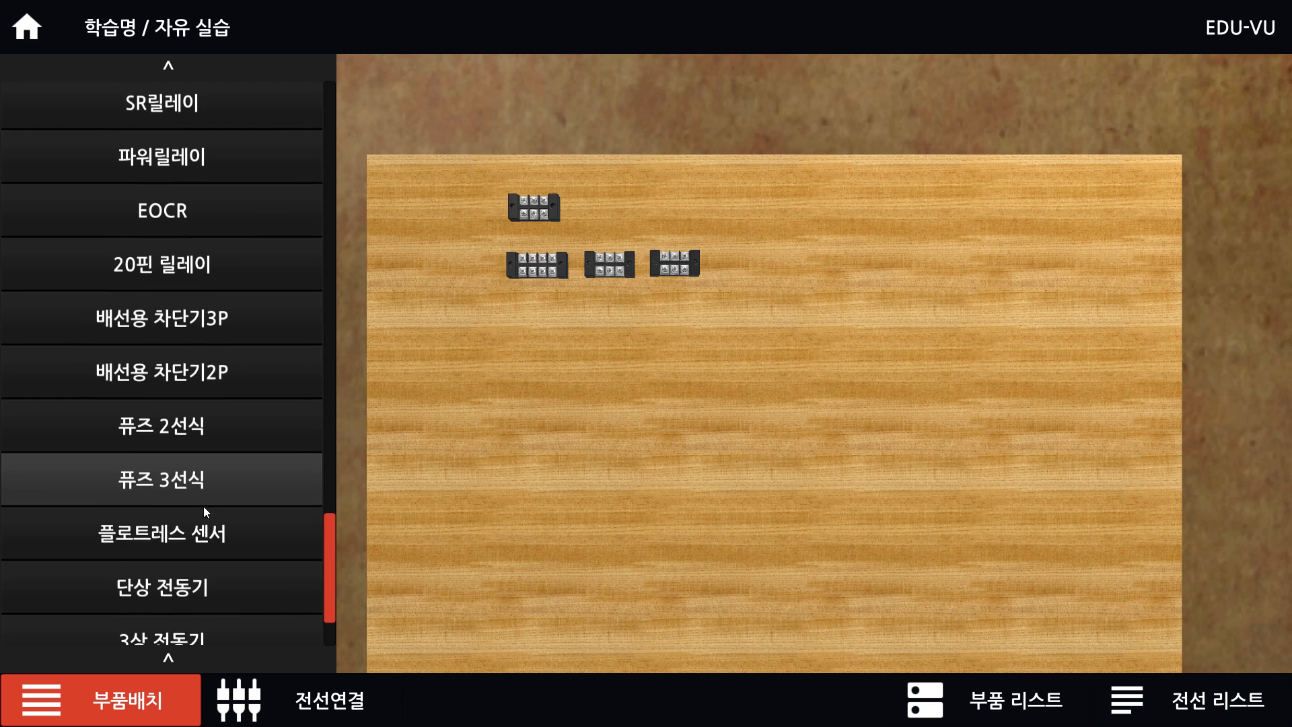
{"action": "scroll", "coordinate": [205, 450], "scroll_direction": "up", "scroll_amount": 5}
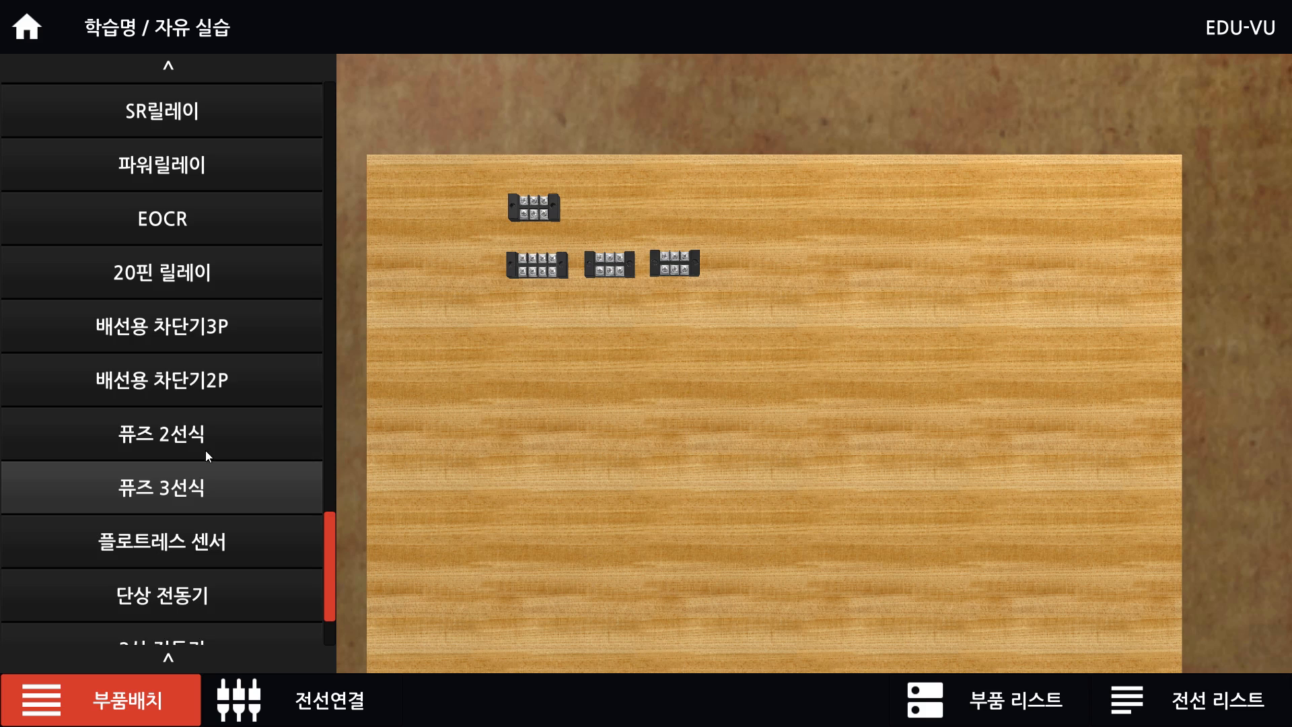
{"action": "scroll", "coordinate": [211, 444], "scroll_direction": "up", "scroll_amount": 1}
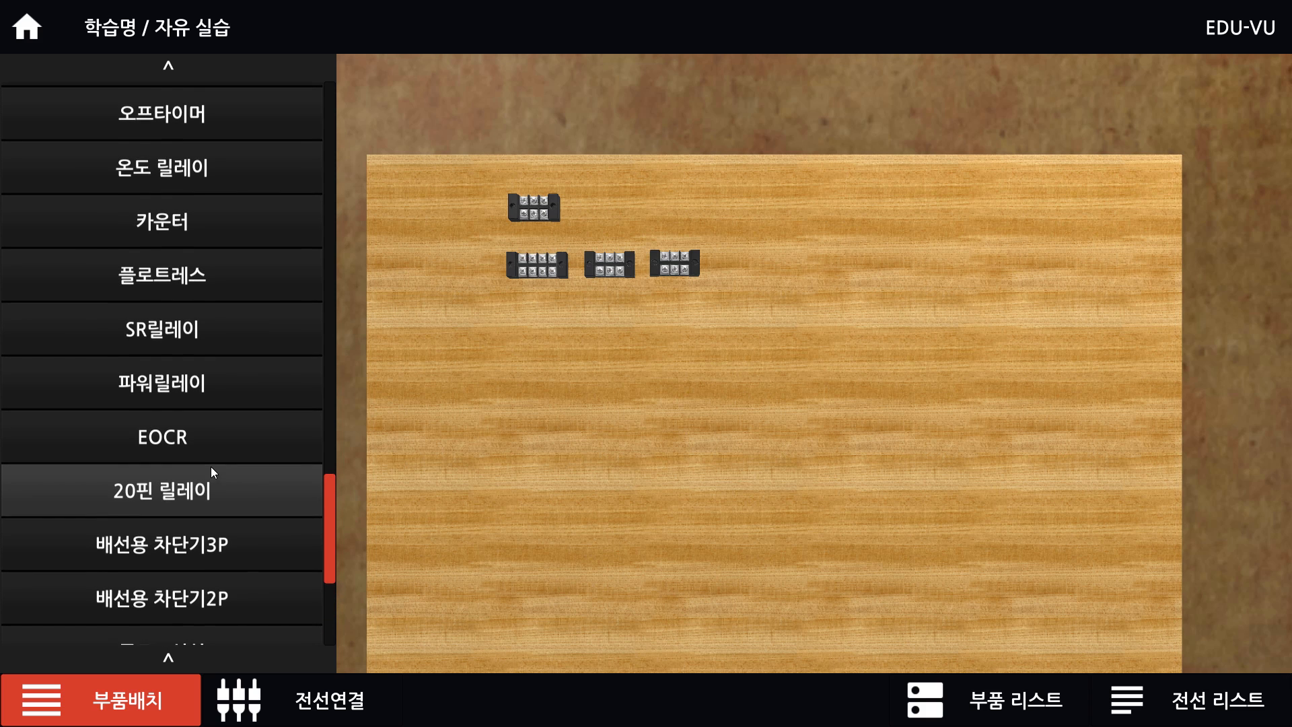
{"action": "scroll", "coordinate": [191, 539], "scroll_direction": "down", "scroll_amount": 3}
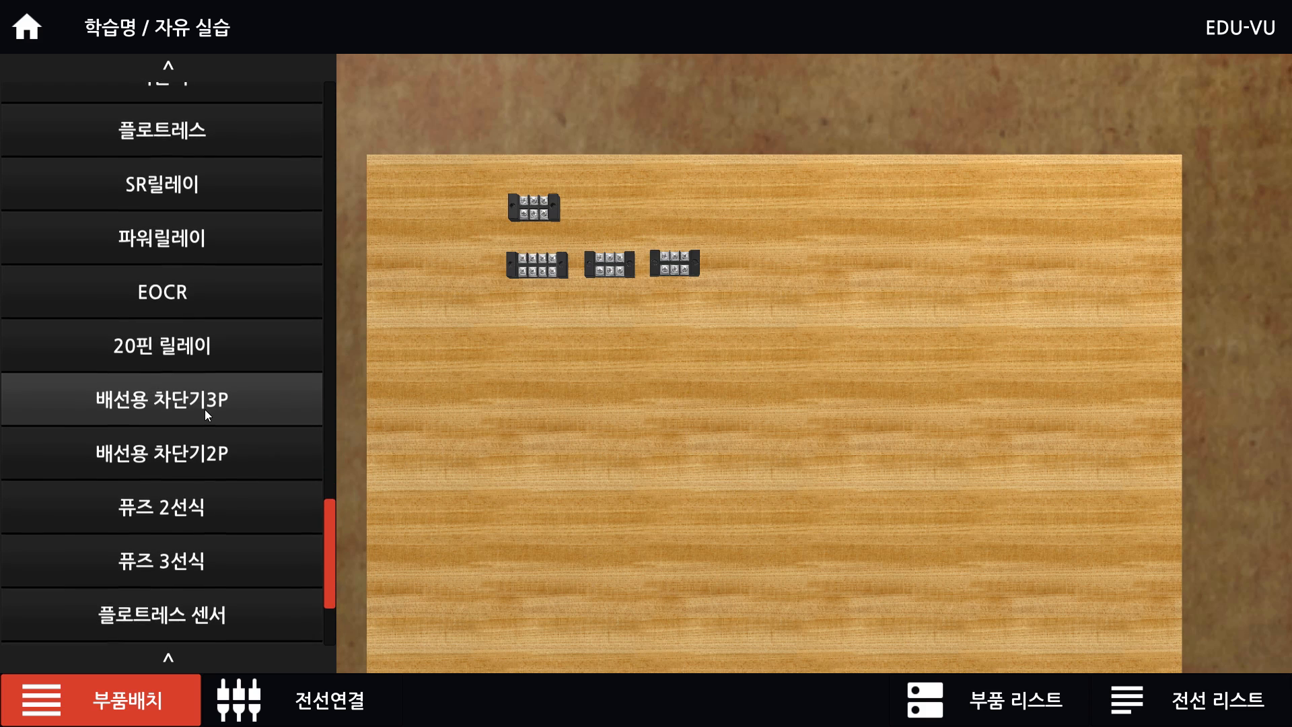
{"action": "left_click_drag", "start_coordinate": [157, 403], "coordinate": [538, 366]}
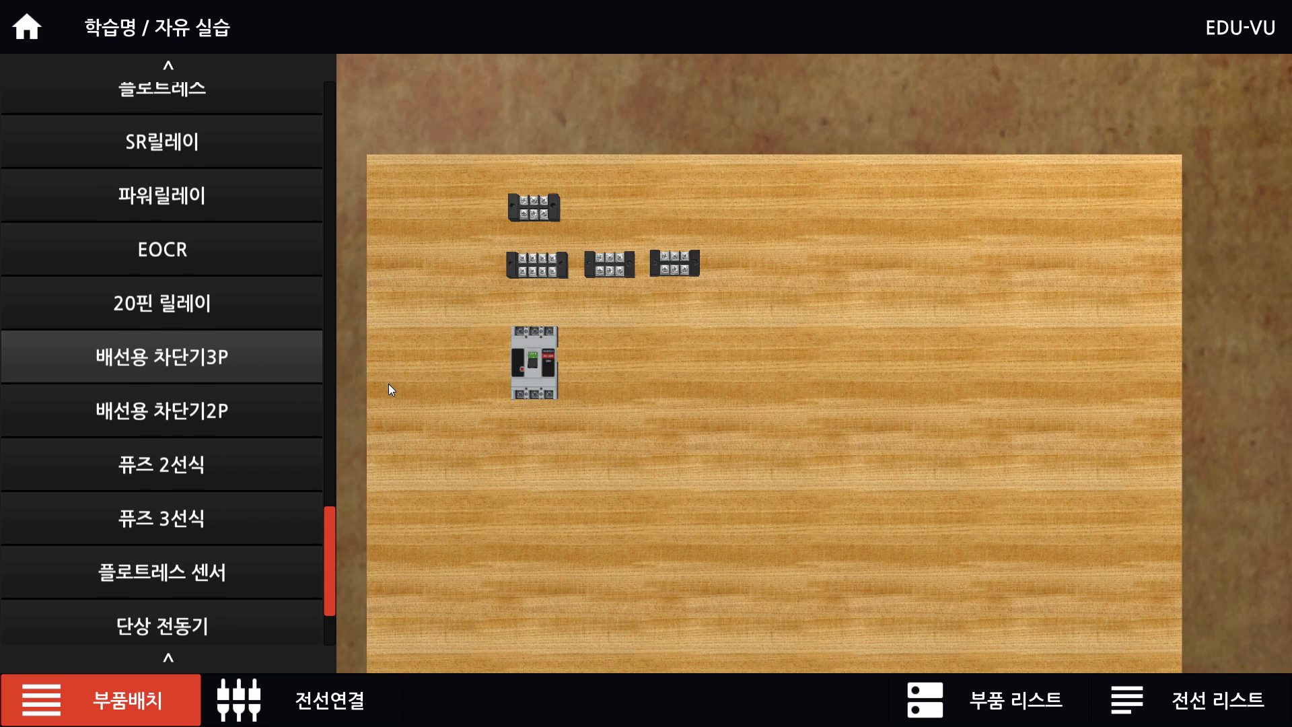
Check the EF position in 배치도.jpg and place a 퓨즈 2선식 fuse holder beside the breaker in EDU-VU.
{"action": "key", "text": "alt+Tab"}
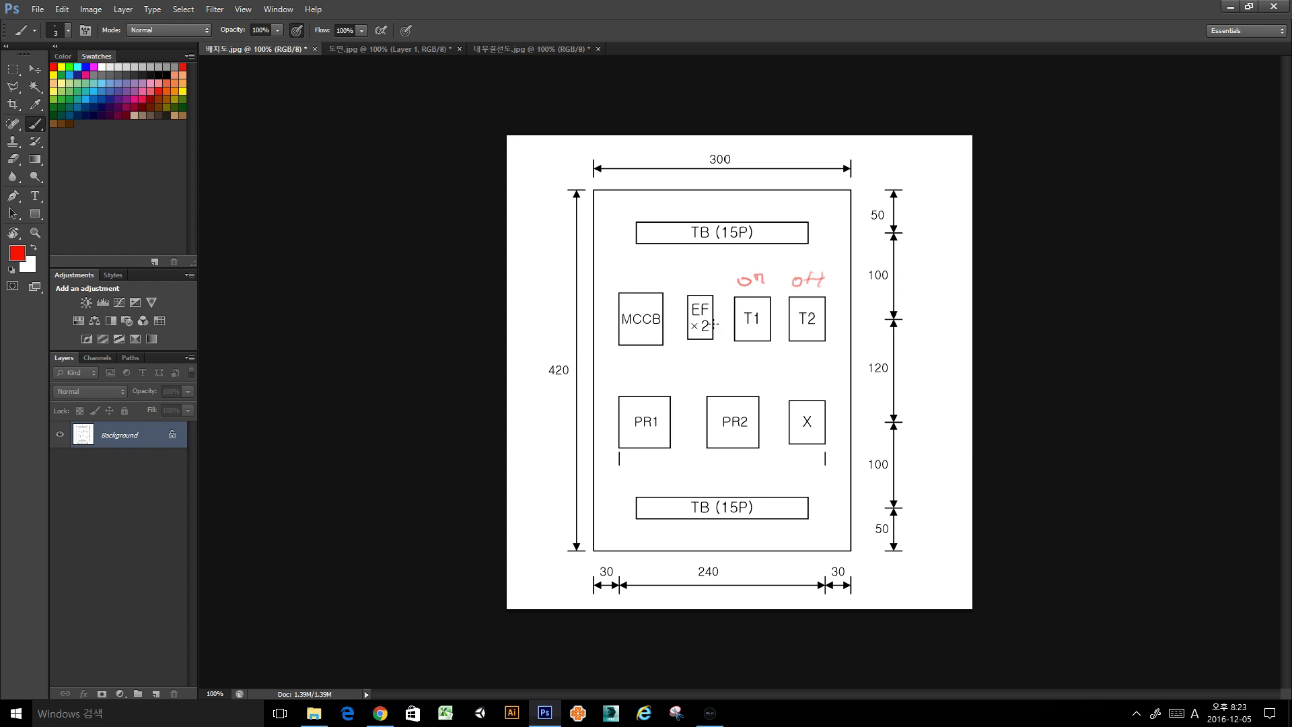
{"action": "key", "text": "alt+Tab"}
{"action": "left_click_drag", "start_coordinate": [183, 466], "coordinate": [601, 364]}
Check the timer positions in 배치도.jpg and place a 온타이머 and a 오프타이머 beside the fuse holder in EDU-VU.
{"action": "key", "text": "alt+Tab"}
{"action": "key", "text": "alt+Tab"}
{"action": "scroll", "coordinate": [144, 431], "scroll_direction": "up", "scroll_amount": 9}
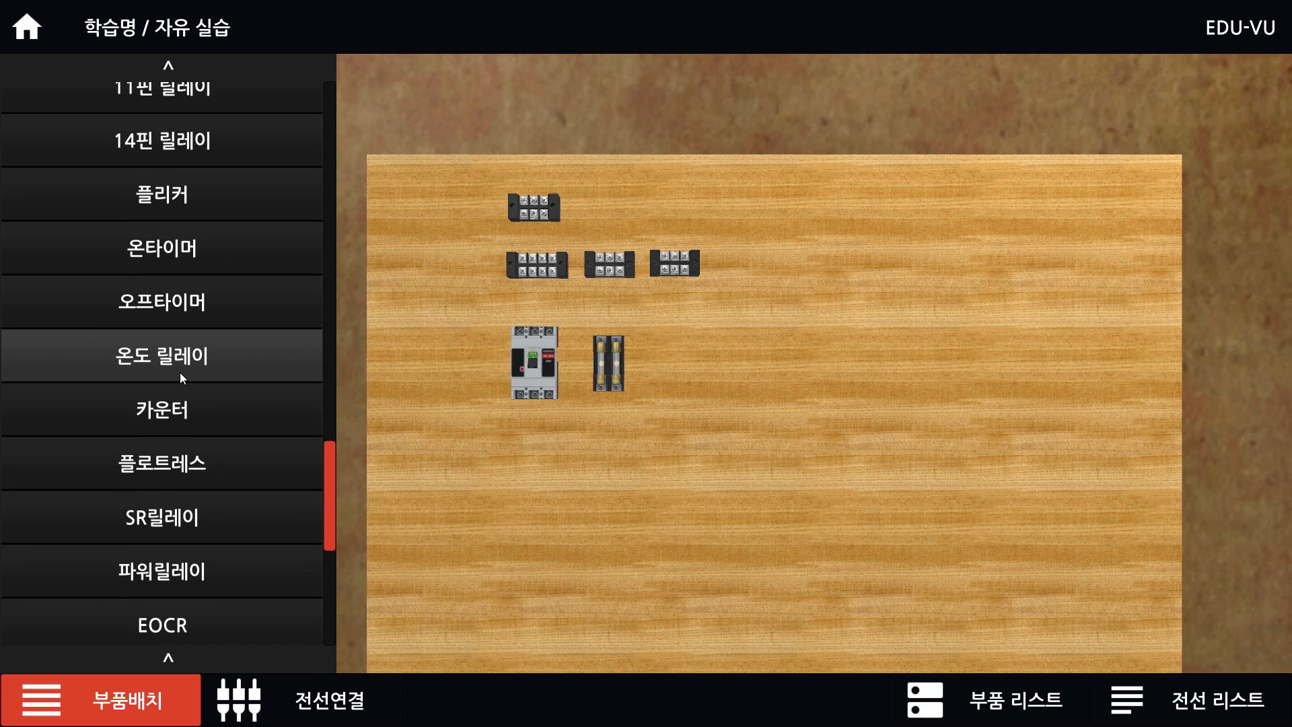
{"action": "left_click_drag", "start_coordinate": [179, 272], "coordinate": [688, 366]}
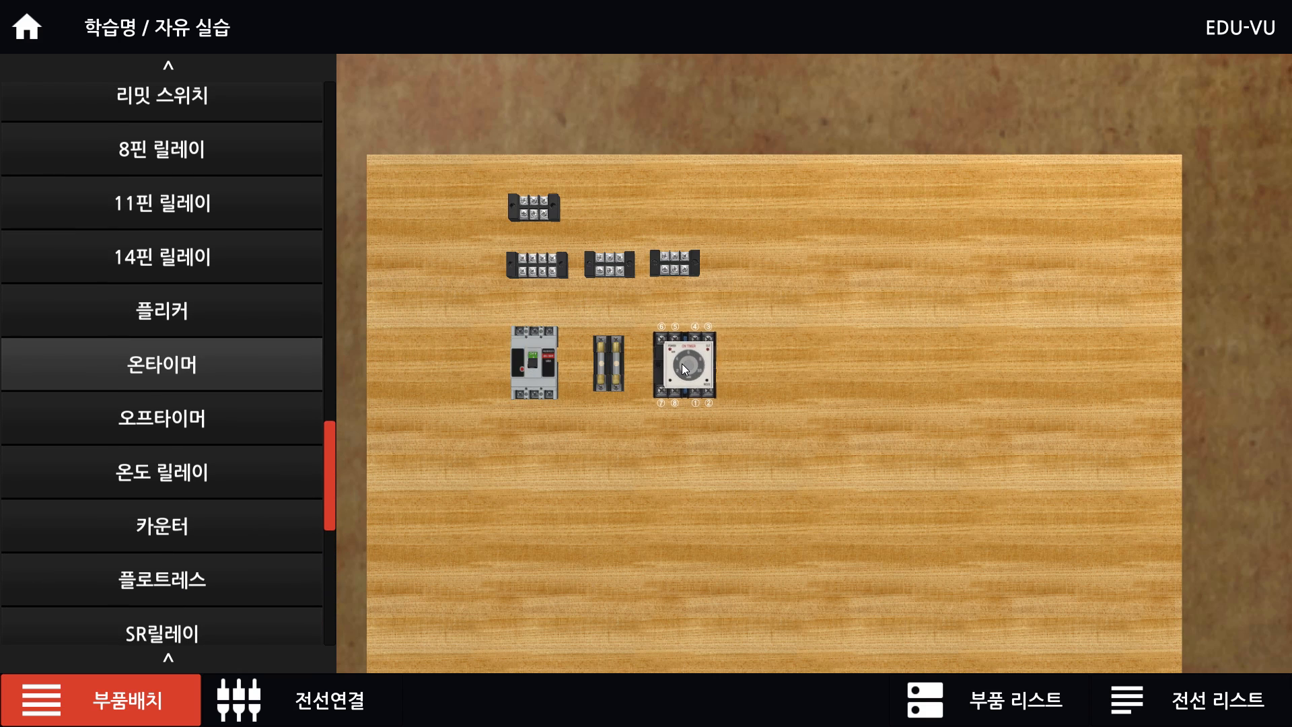
{"action": "left_click_drag", "start_coordinate": [215, 412], "coordinate": [763, 362]}
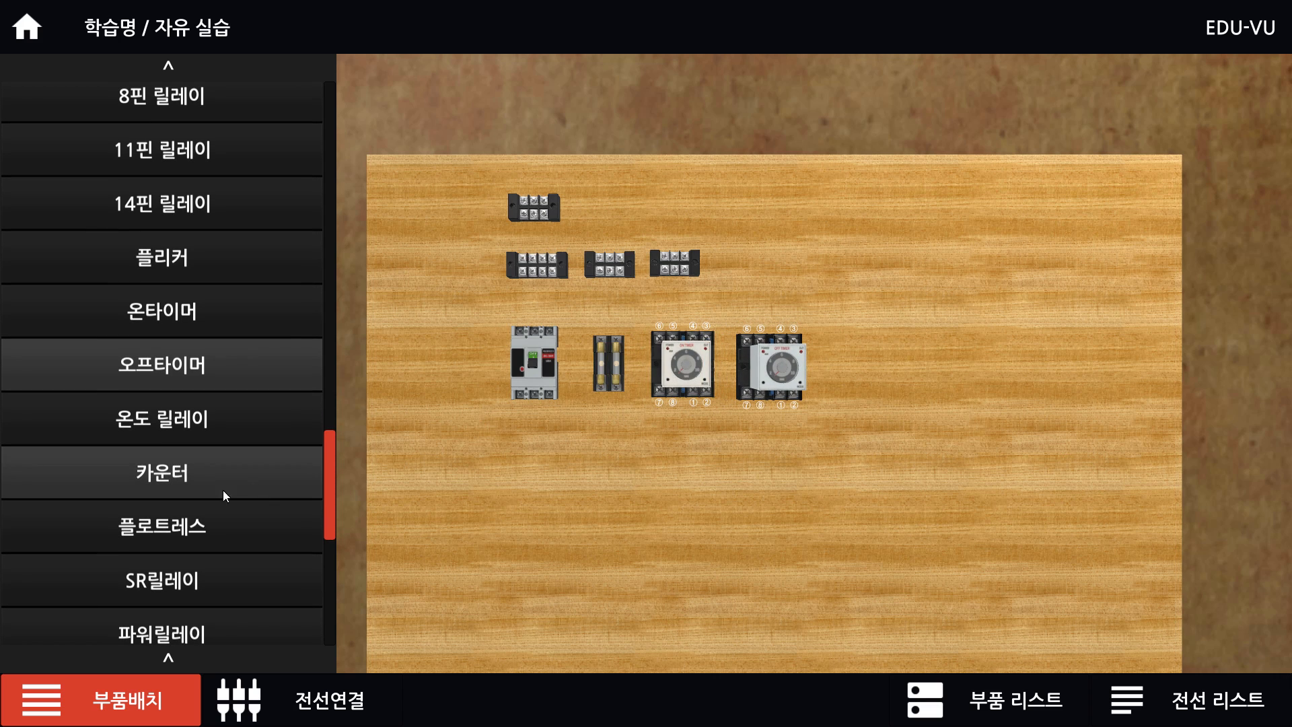
Following 배치도.jpg, place two 파워릴레이 power relays and an 8핀 릴레이 in a row below the breaker and timers in EDU-VU.
{"action": "scroll", "coordinate": [180, 445], "scroll_direction": "down", "scroll_amount": 5}
{"action": "key", "text": "alt+Tab"}
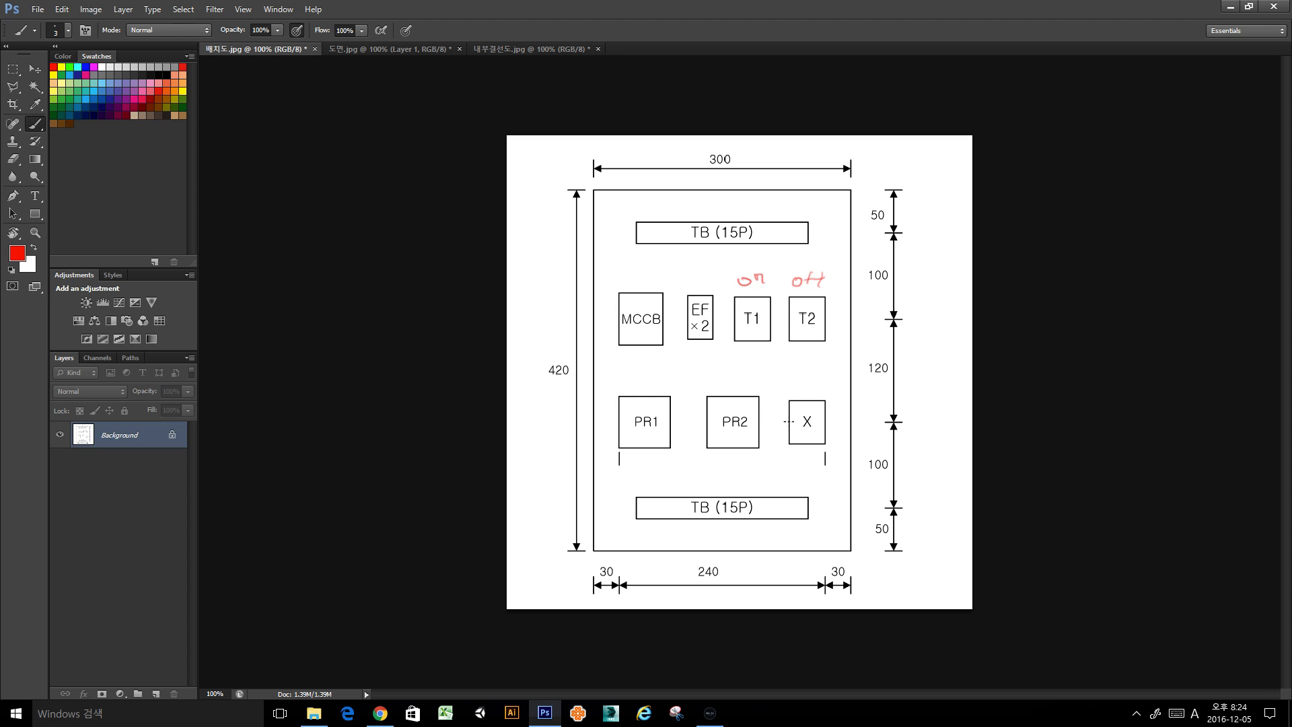
{"action": "key", "text": "alt+Tab"}
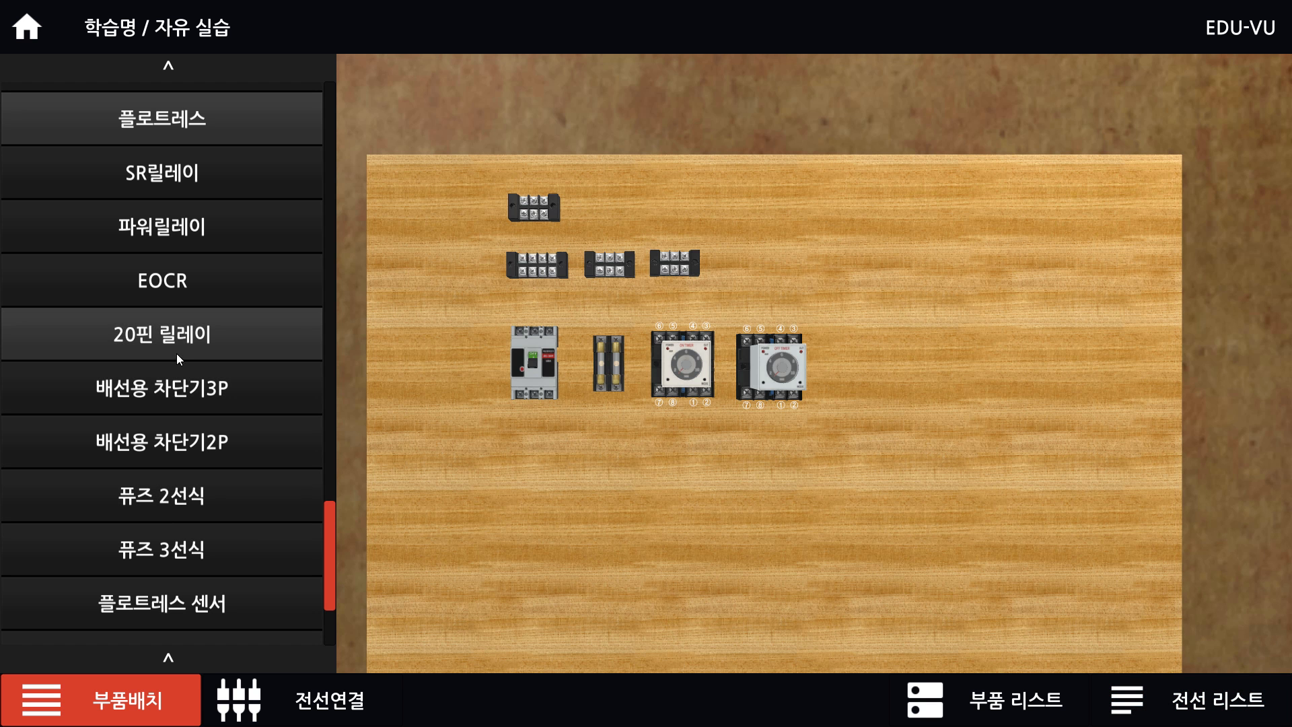
{"action": "left_click_drag", "start_coordinate": [200, 253], "coordinate": [539, 493]}
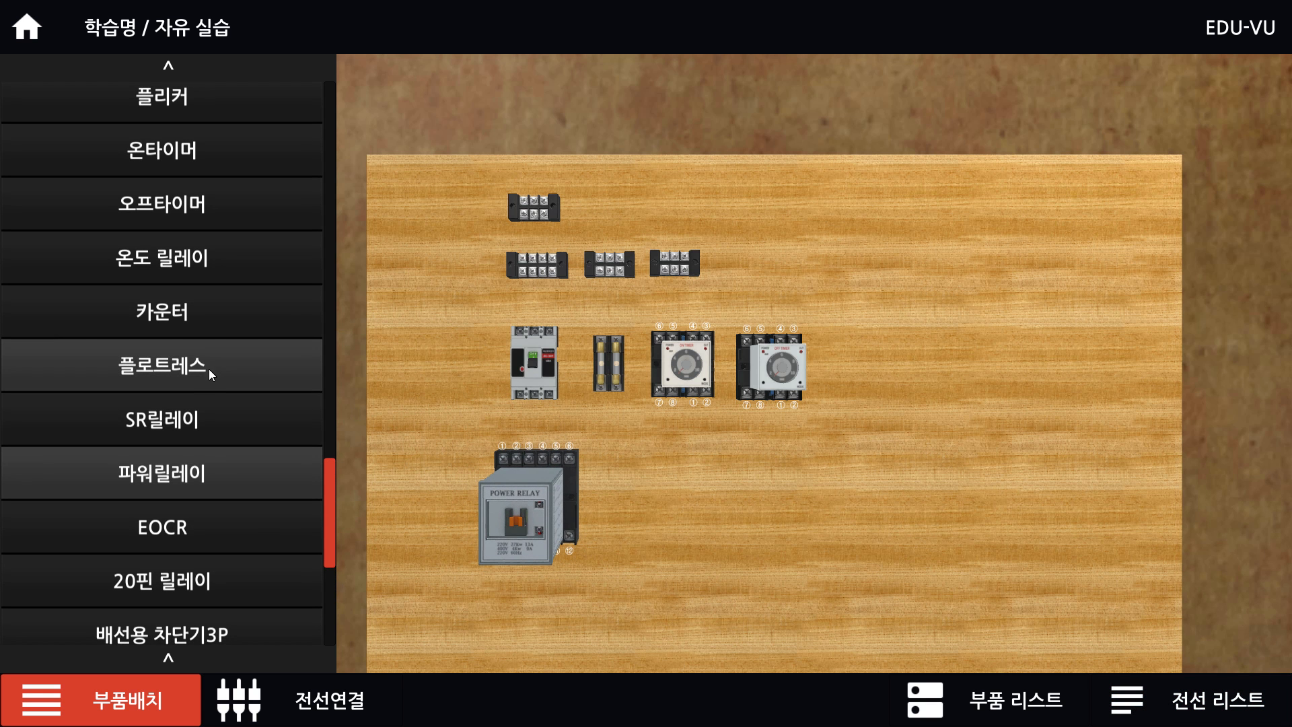
{"action": "left_click_drag", "start_coordinate": [179, 465], "coordinate": [660, 495]}
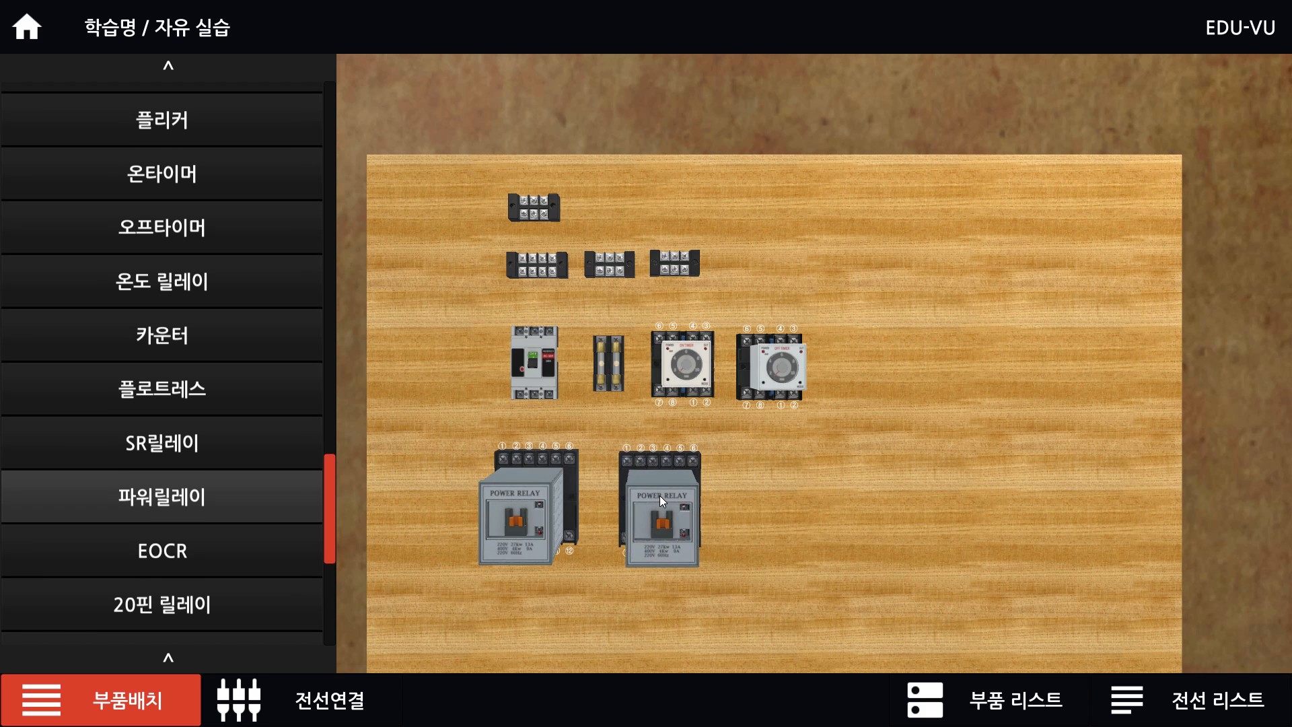
{"action": "left_click_drag", "start_coordinate": [182, 289], "coordinate": [183, 438]}
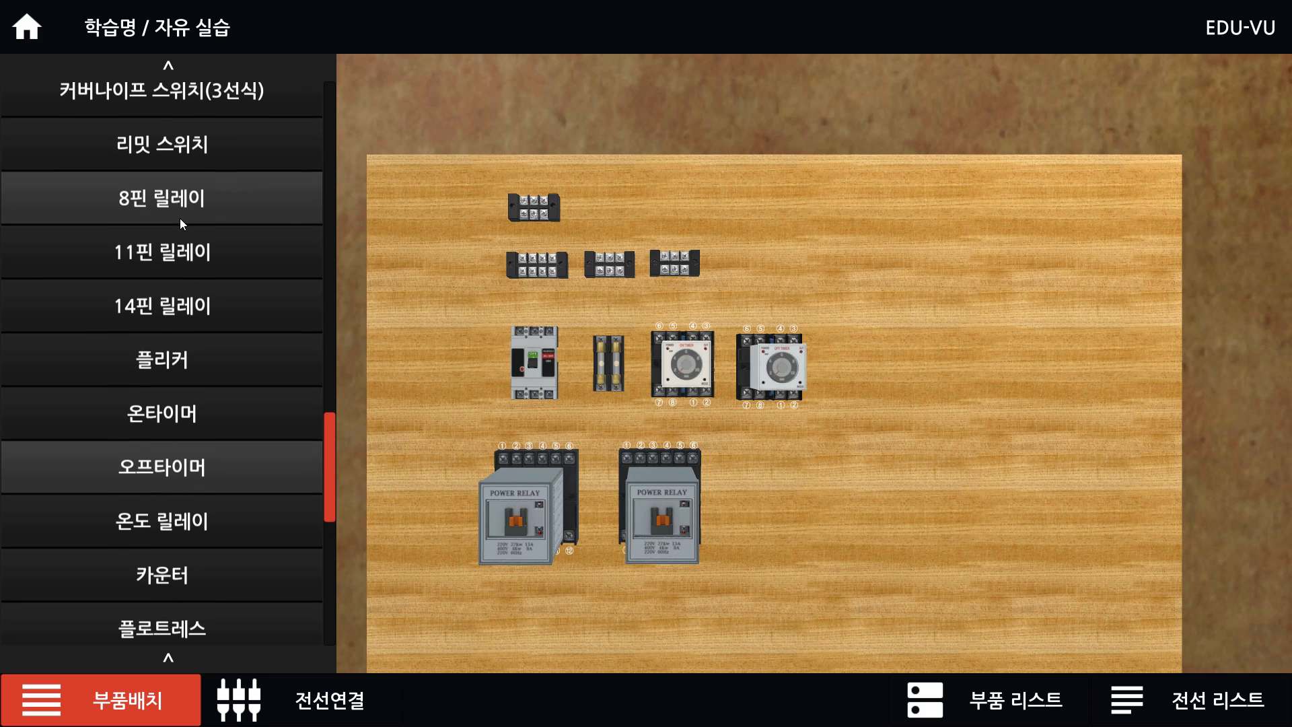
{"action": "left_click_drag", "start_coordinate": [179, 218], "coordinate": [770, 496]}
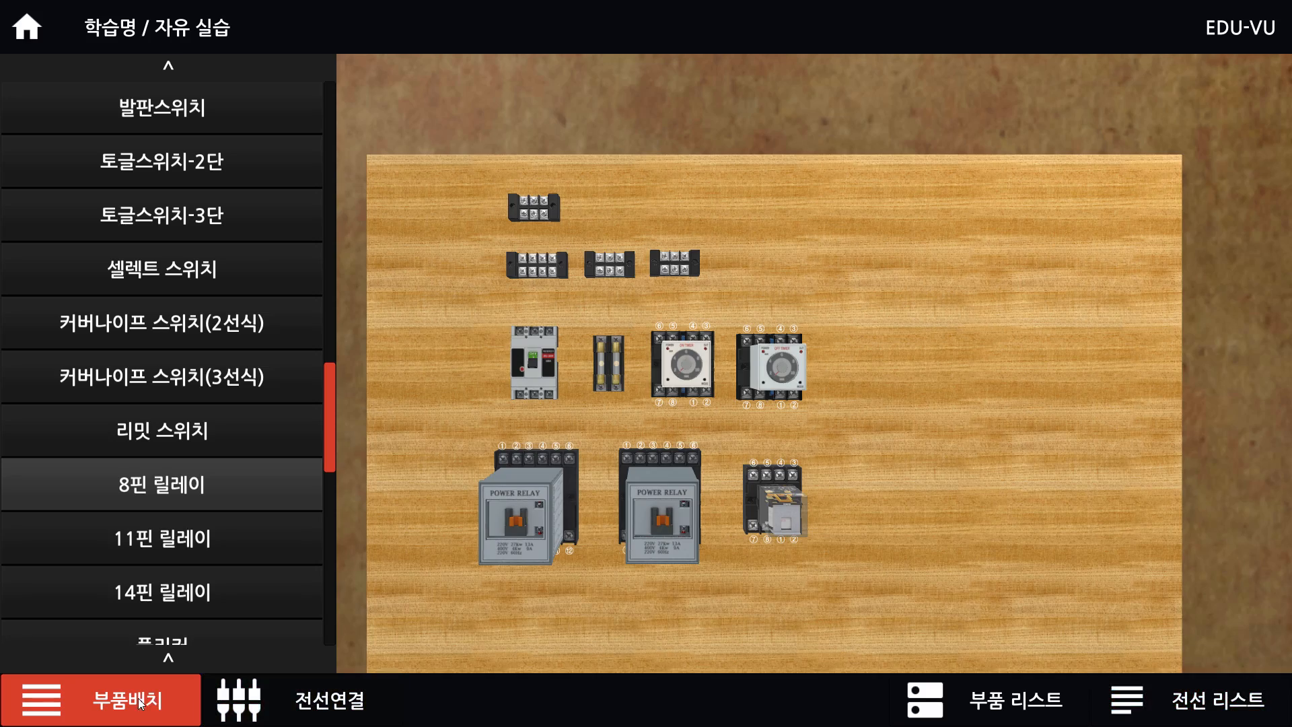
Place two 단자대 - 4P terminal blocks and one 단자대 - 3P in a row below the power relays and the 8핀 릴레이.
{"action": "left_click", "coordinate": [470, 603]}
{"action": "left_click_drag", "start_coordinate": [576, 596], "coordinate": [505, 252]}
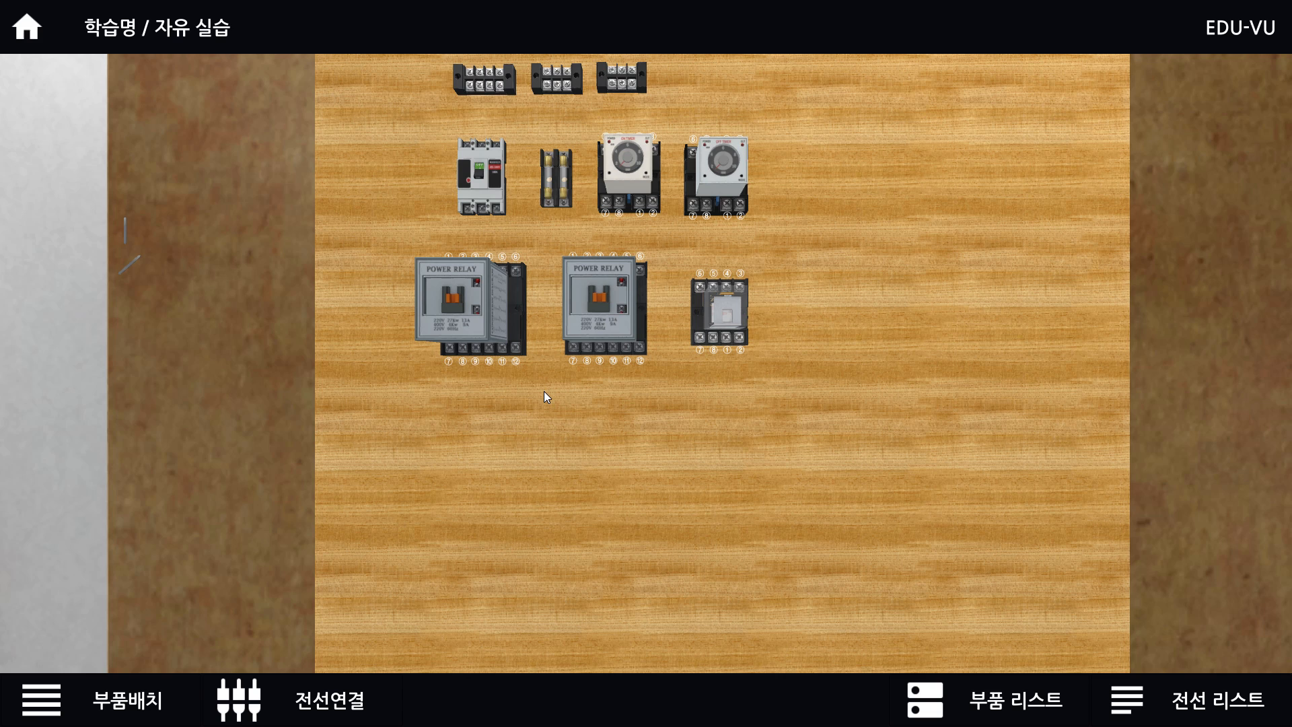
{"action": "left_click", "coordinate": [179, 679]}
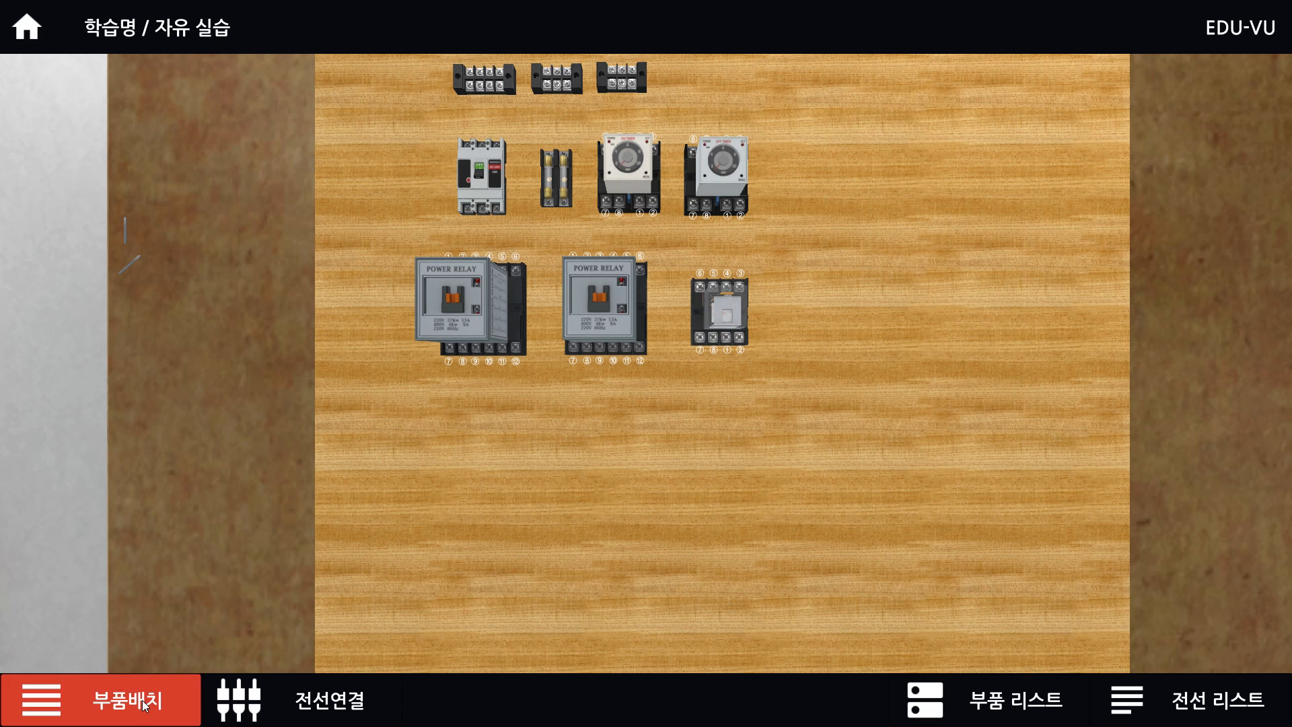
{"action": "scroll", "coordinate": [204, 310], "scroll_direction": "up", "scroll_amount": 5}
{"action": "scroll", "coordinate": [204, 345], "scroll_direction": "up", "scroll_amount": 10}
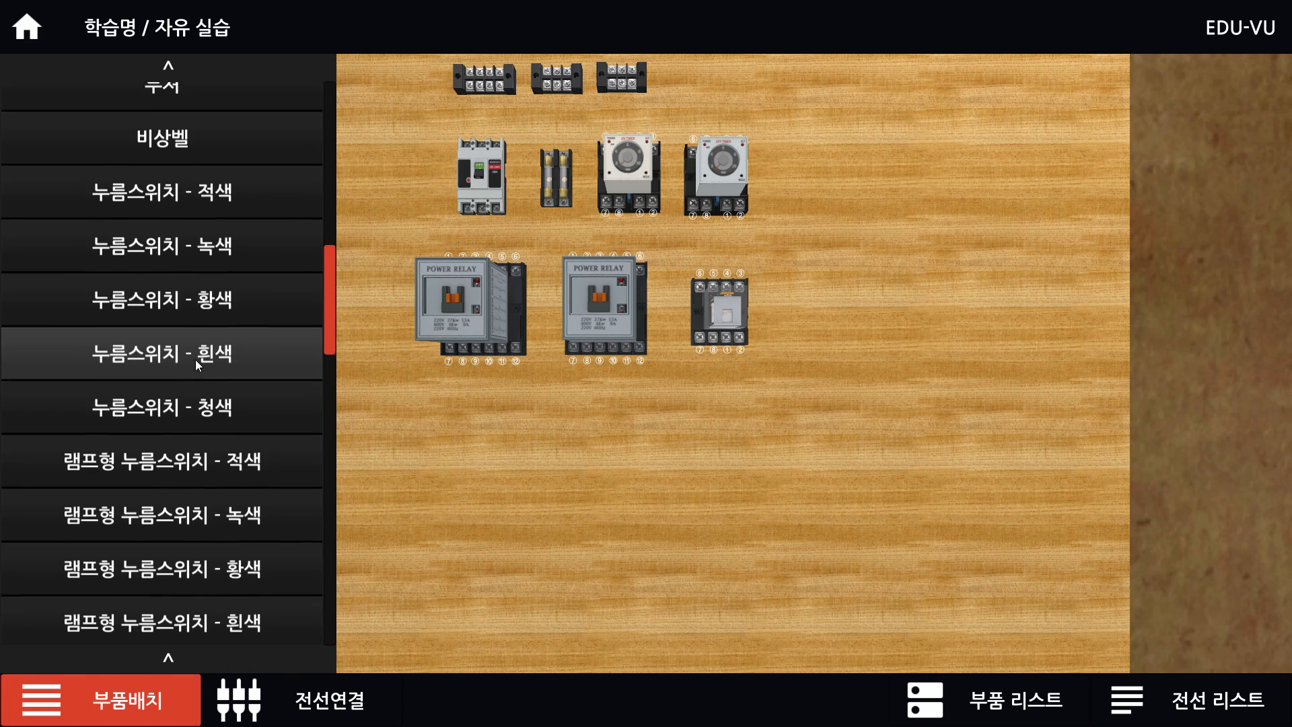
{"action": "scroll", "coordinate": [192, 235], "scroll_direction": "up", "scroll_amount": 12}
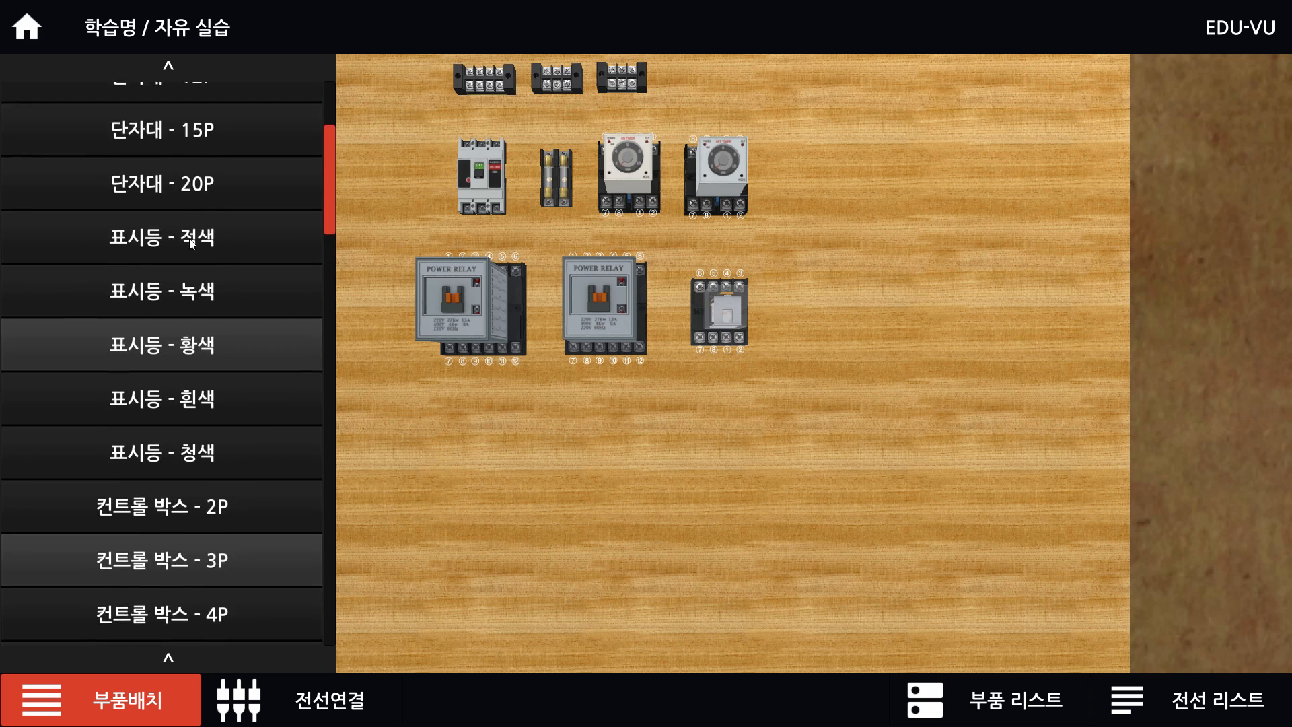
{"action": "left_click_drag", "start_coordinate": [198, 179], "coordinate": [475, 434]}
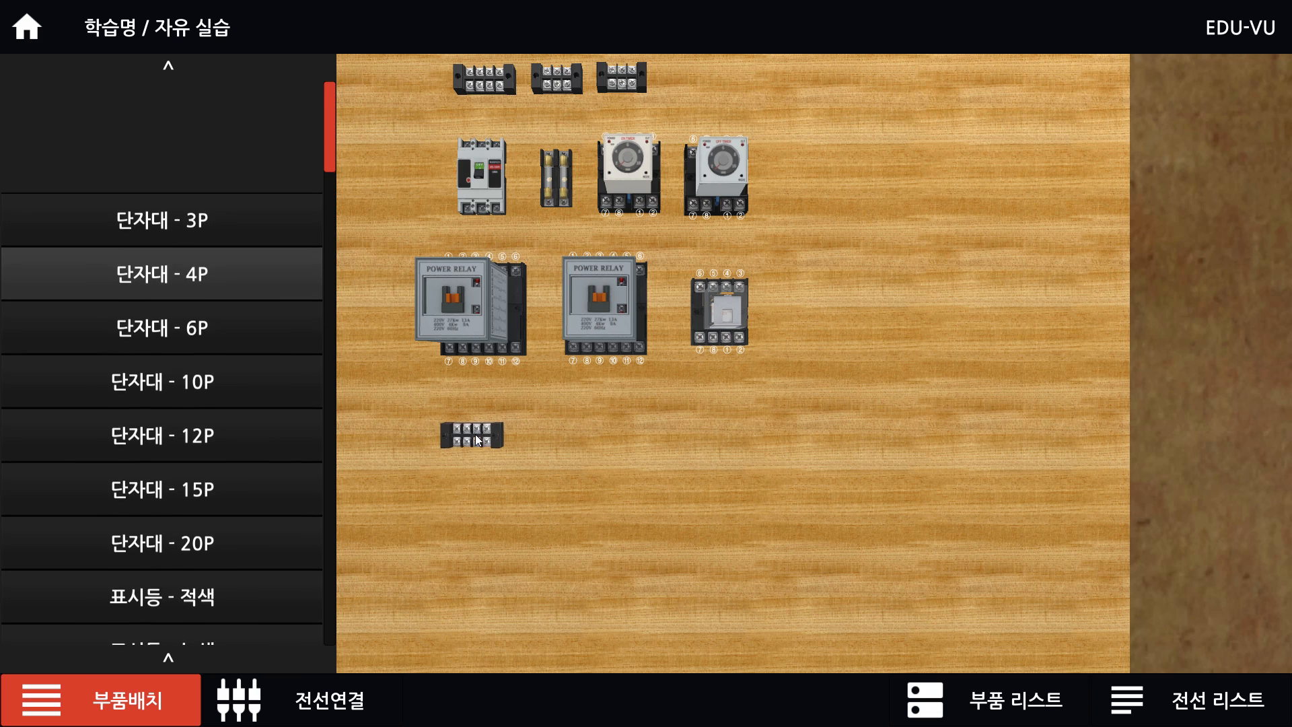
{"action": "left_click_drag", "start_coordinate": [204, 168], "coordinate": [551, 430]}
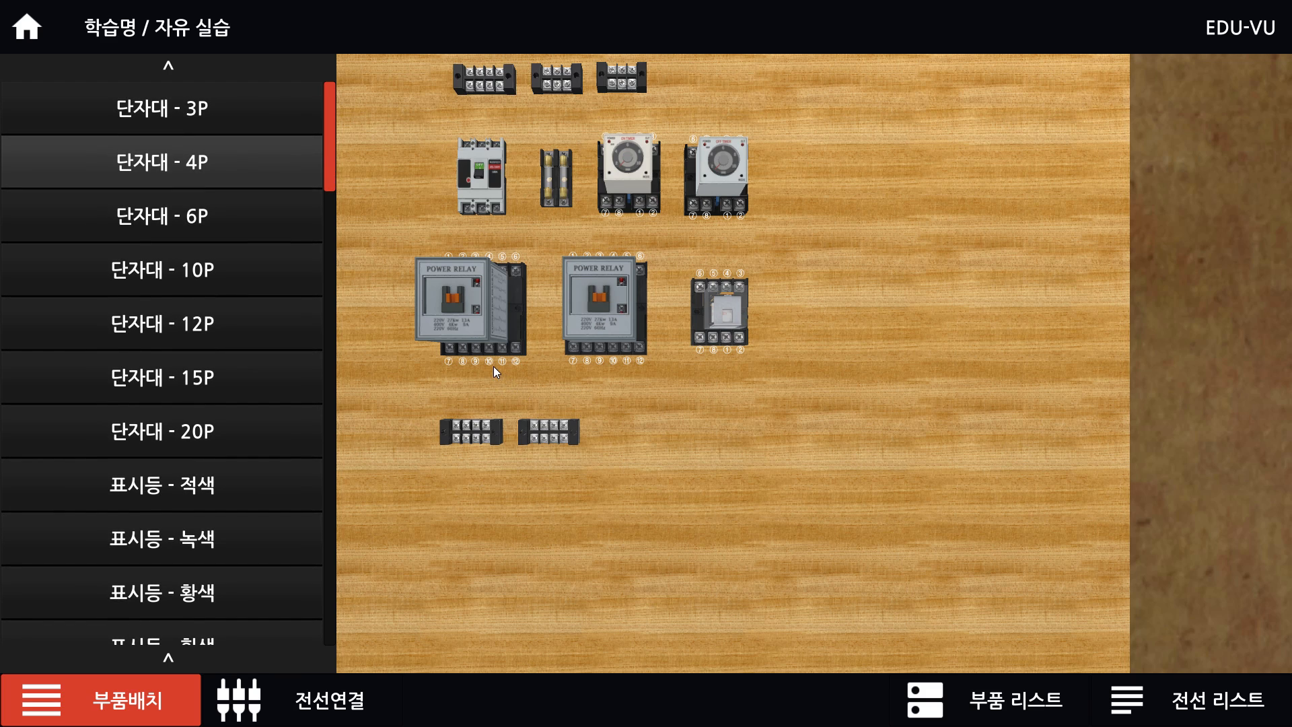
{"action": "left_click_drag", "start_coordinate": [189, 119], "coordinate": [636, 429]}
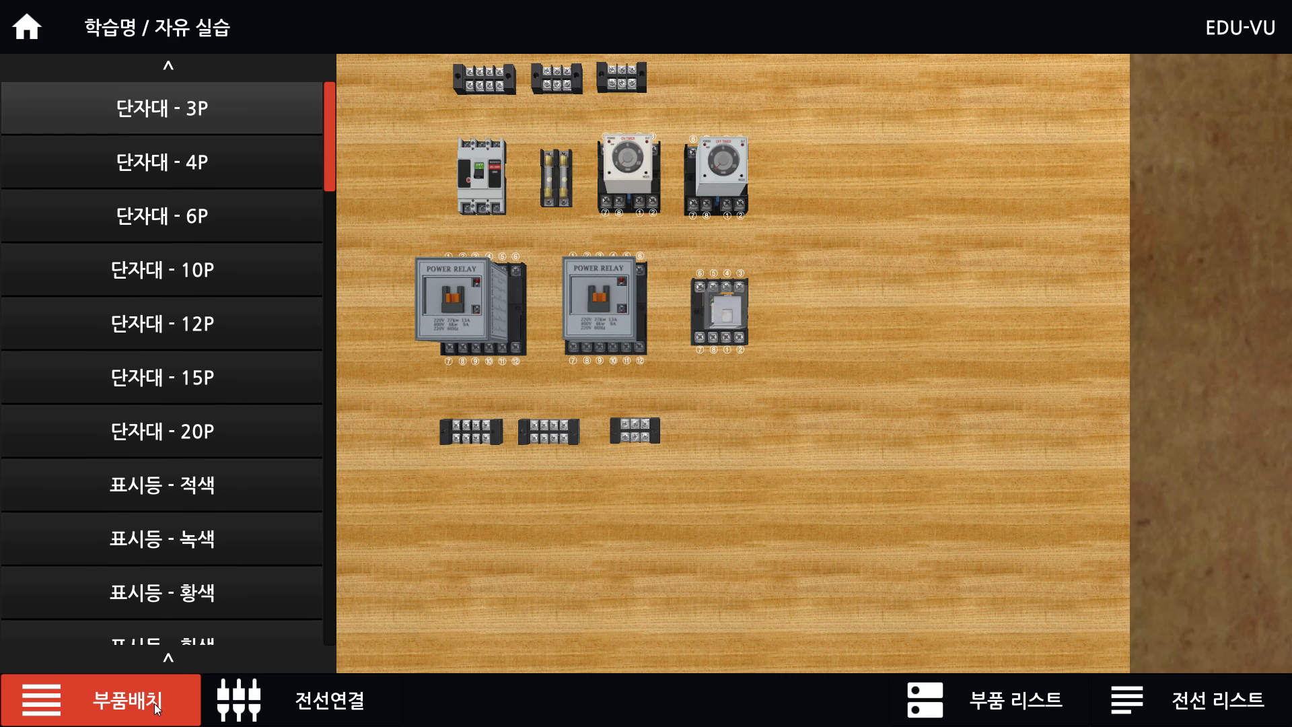
{"action": "left_click", "coordinate": [138, 683]}
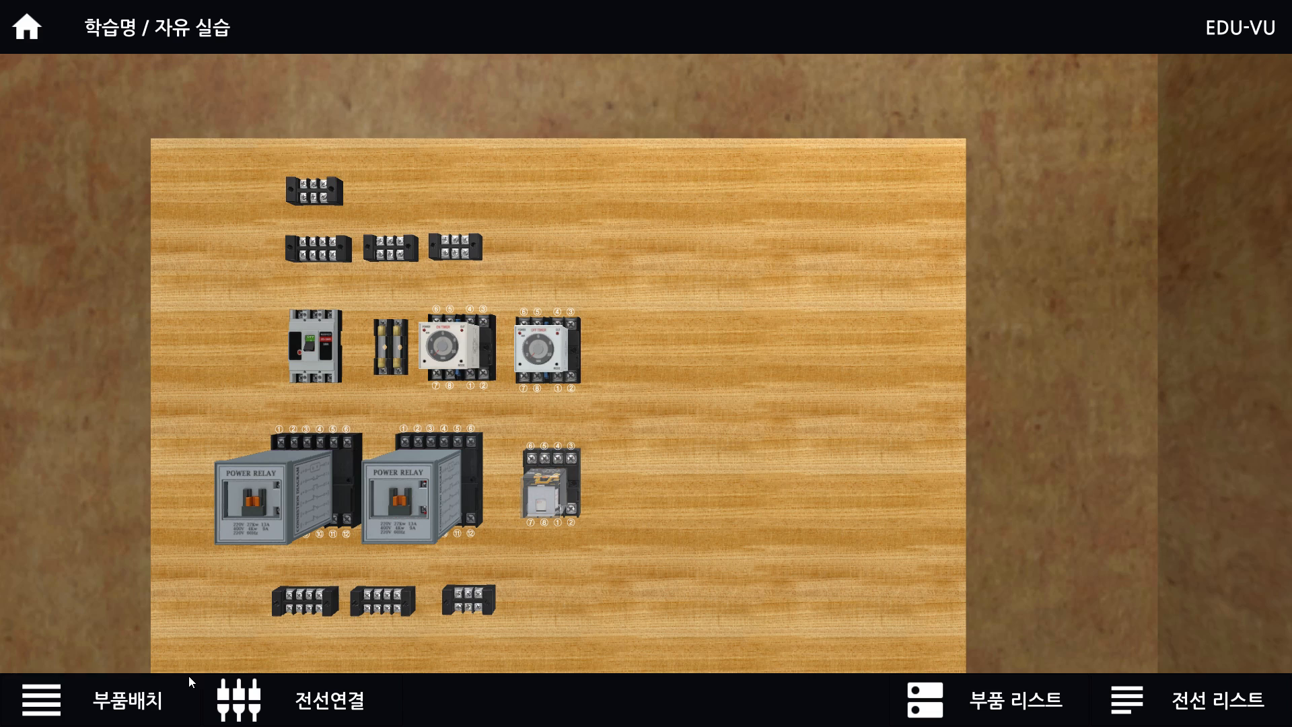
Place three 컨트롤 박스 - 2P control boxes in a vertical column beside the timers and relays on the board.
{"action": "left_click", "coordinate": [191, 682]}
{"action": "scroll", "coordinate": [209, 279], "scroll_direction": "down", "scroll_amount": 5}
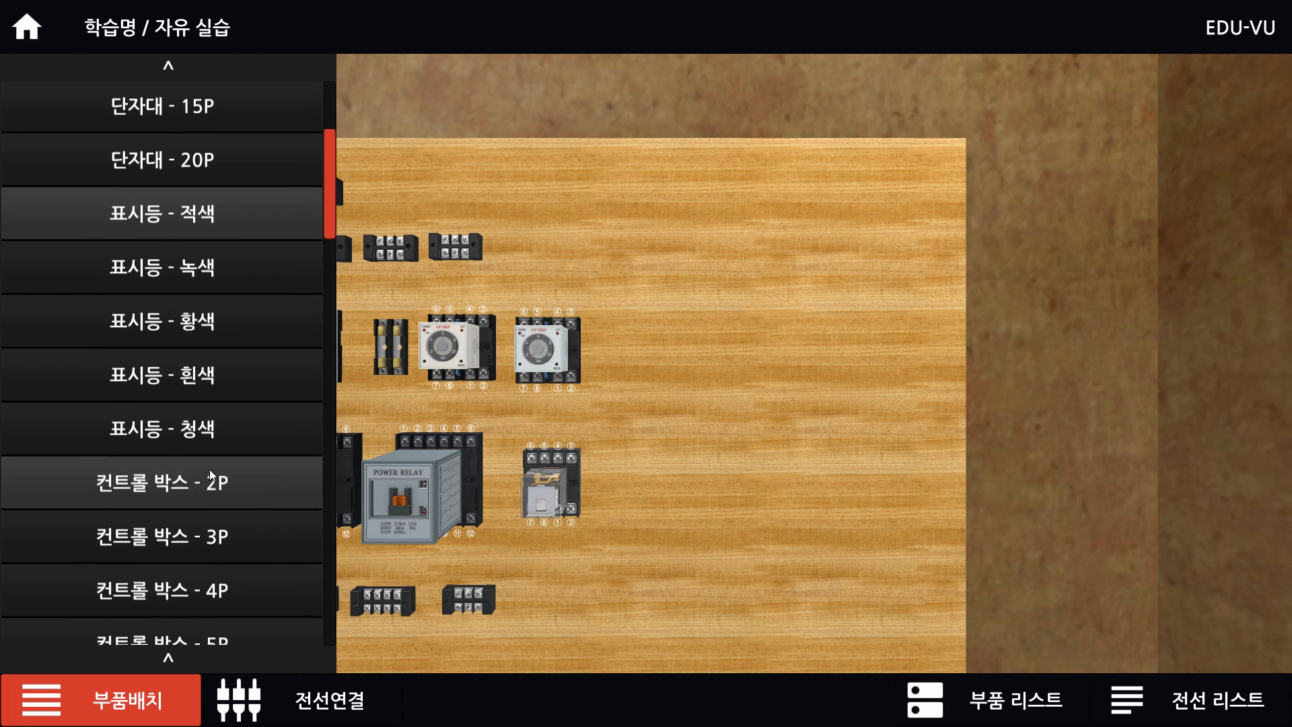
{"action": "left_click_drag", "start_coordinate": [209, 469], "coordinate": [752, 280]}
{"action": "left_click_drag", "start_coordinate": [310, 282], "coordinate": [753, 457]}
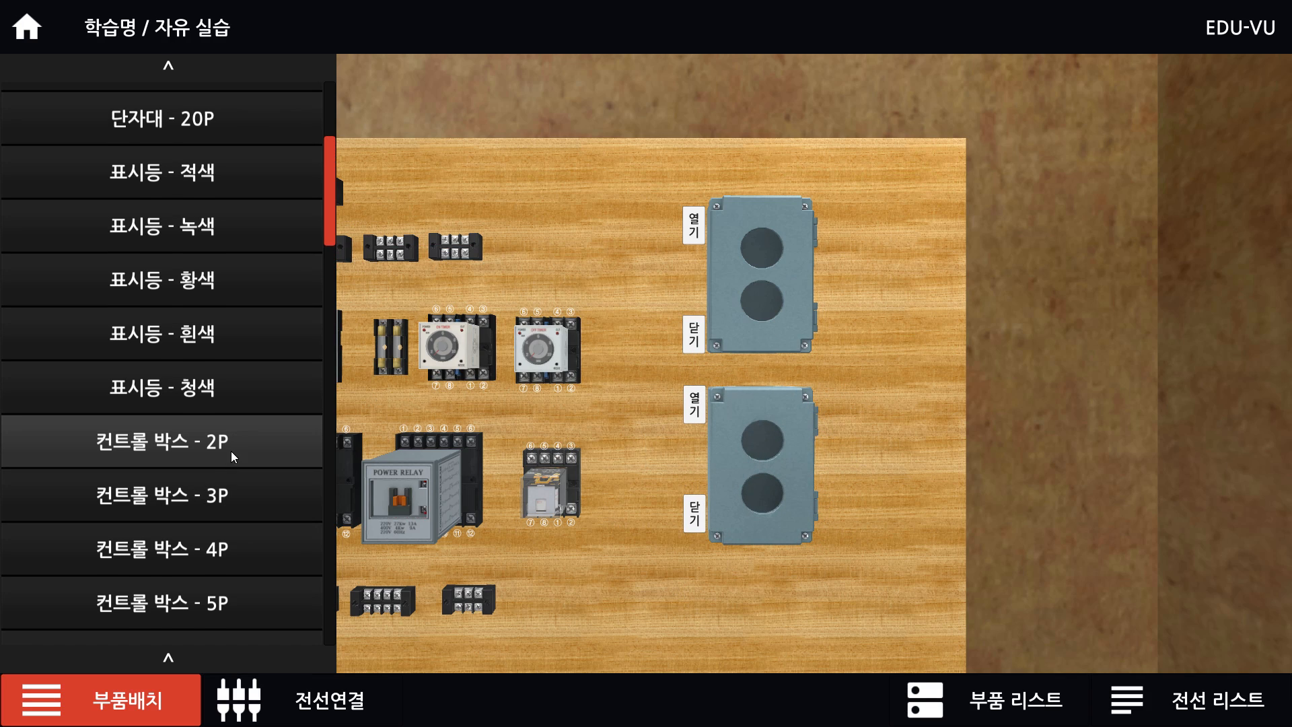
{"action": "left_click_drag", "start_coordinate": [233, 457], "coordinate": [754, 640]}
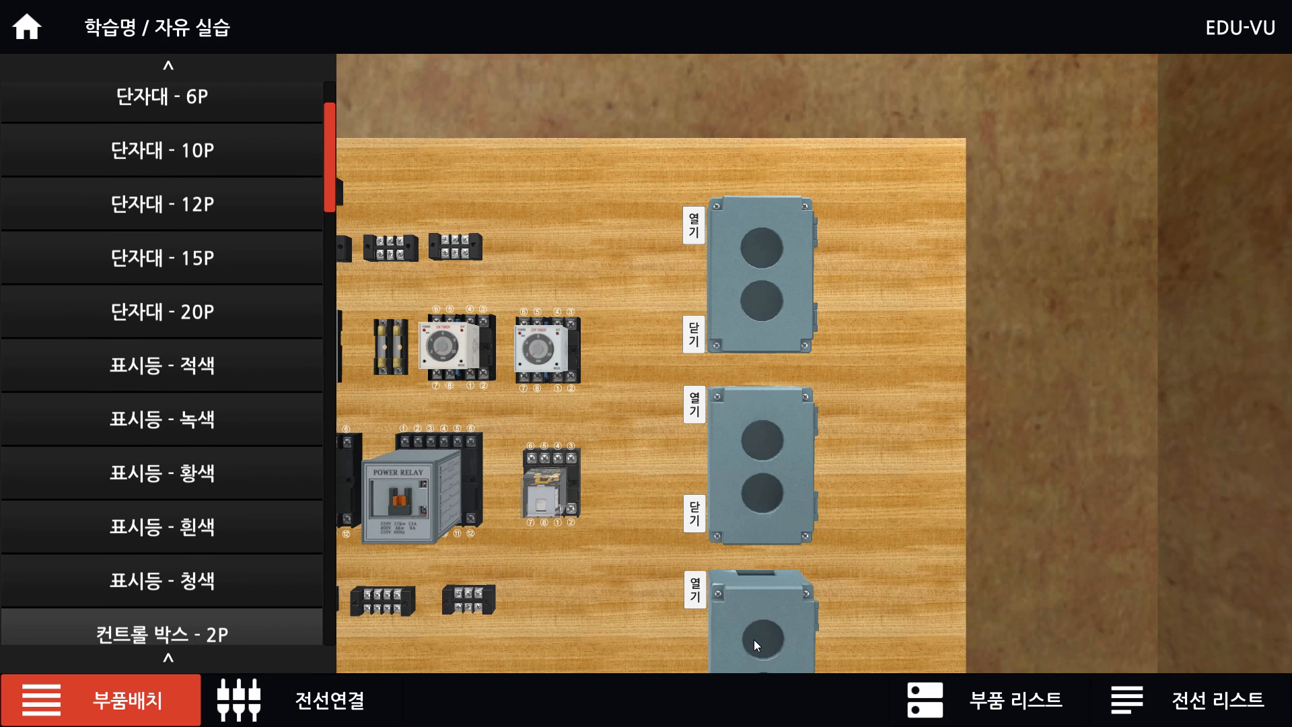
{"action": "left_click", "coordinate": [129, 717]}
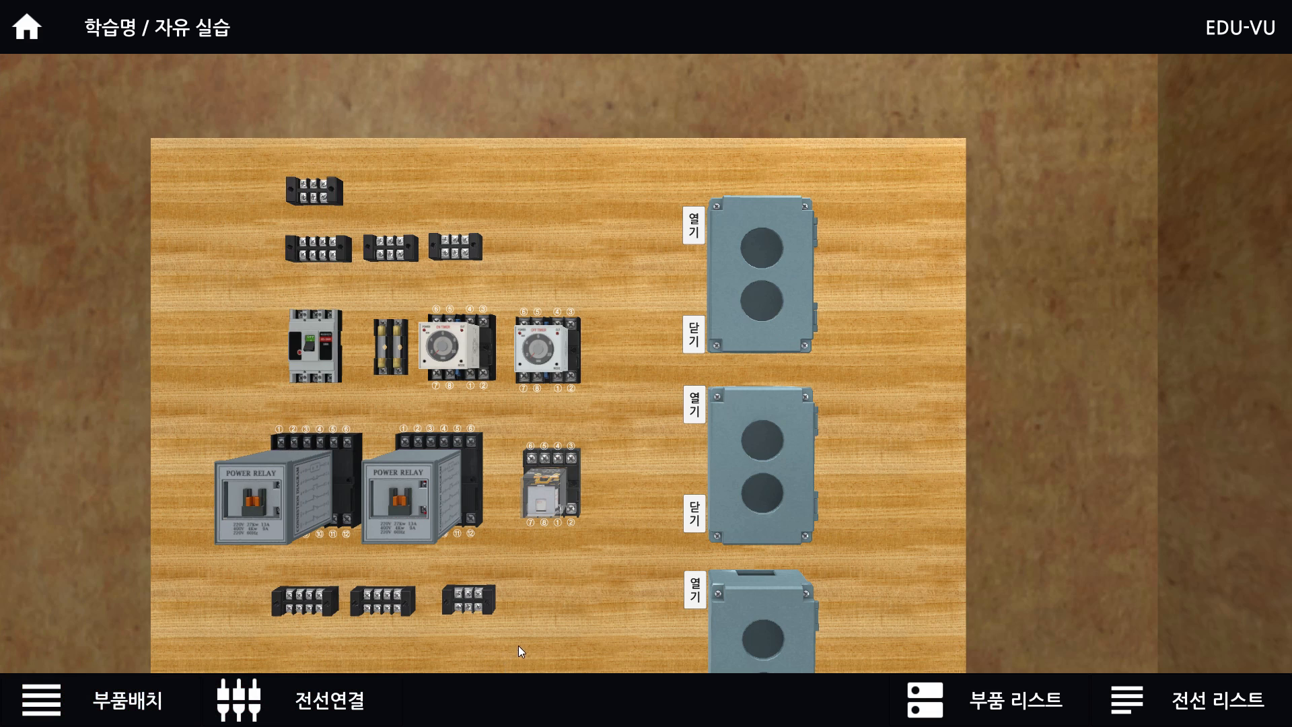
Check the GL and RL lamp groups in 도면.jpg and fit a 표시등 - 녹색 in the upper hole of the top control box in EDU-VU.
{"action": "key", "text": "alt+Tab"}
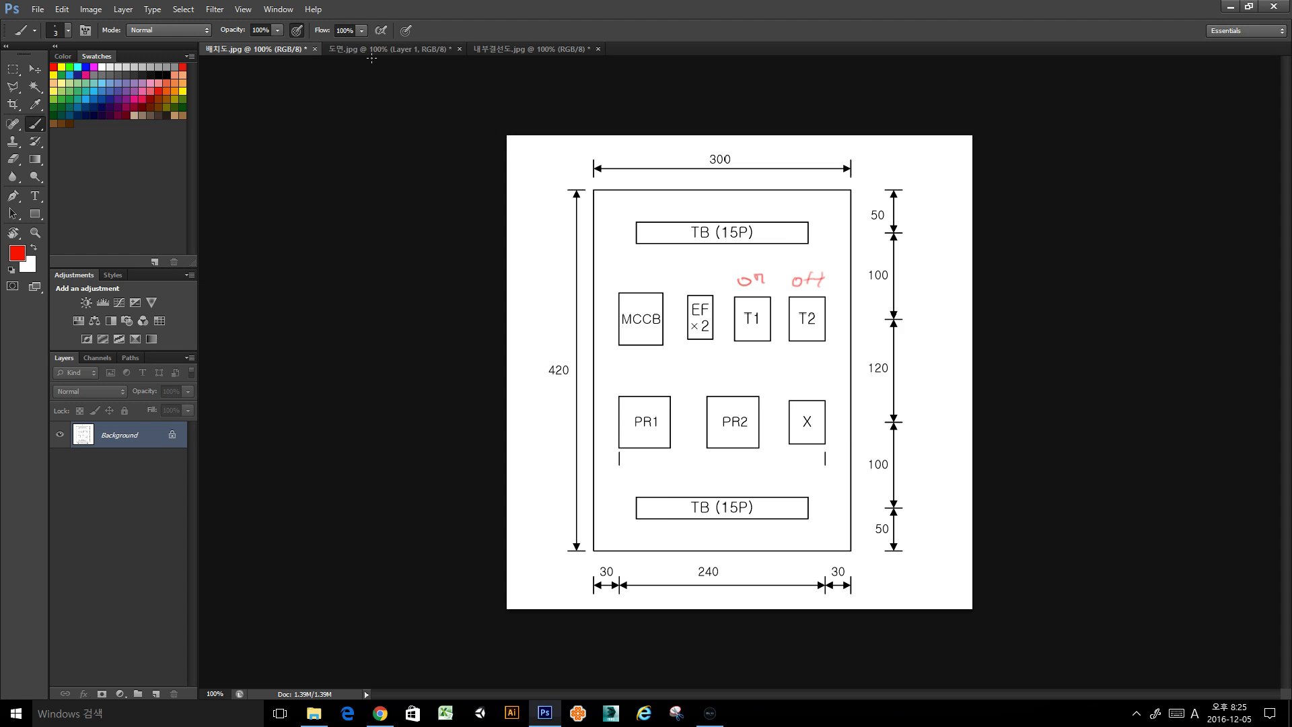
{"action": "left_click", "coordinate": [373, 49]}
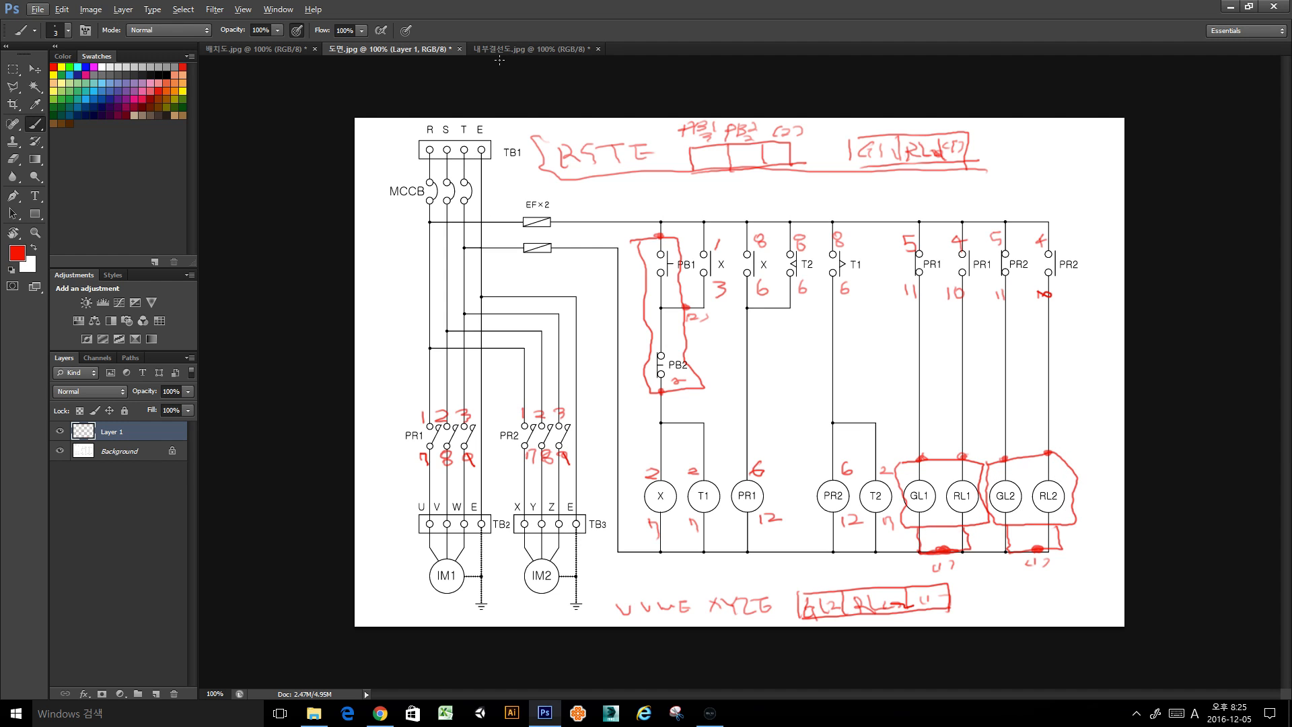
{"action": "key", "text": "alt+Tab"}
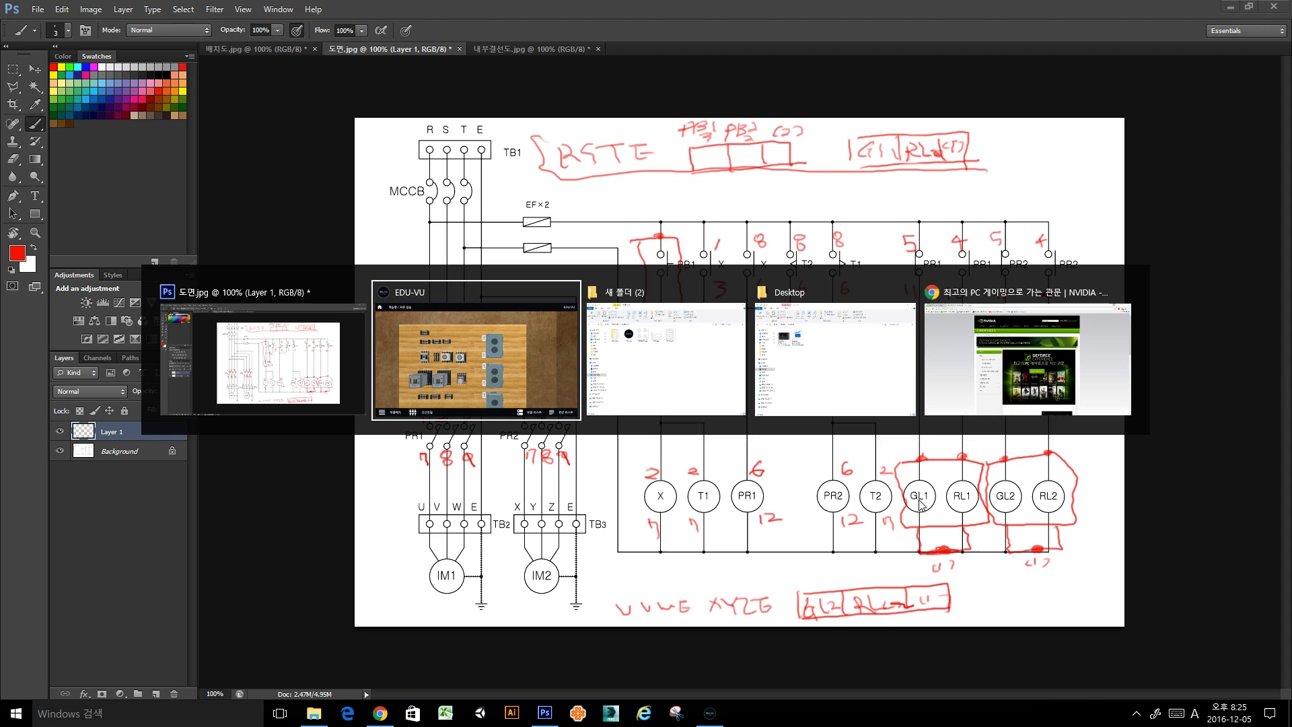
{"action": "left_click", "coordinate": [316, 354]}
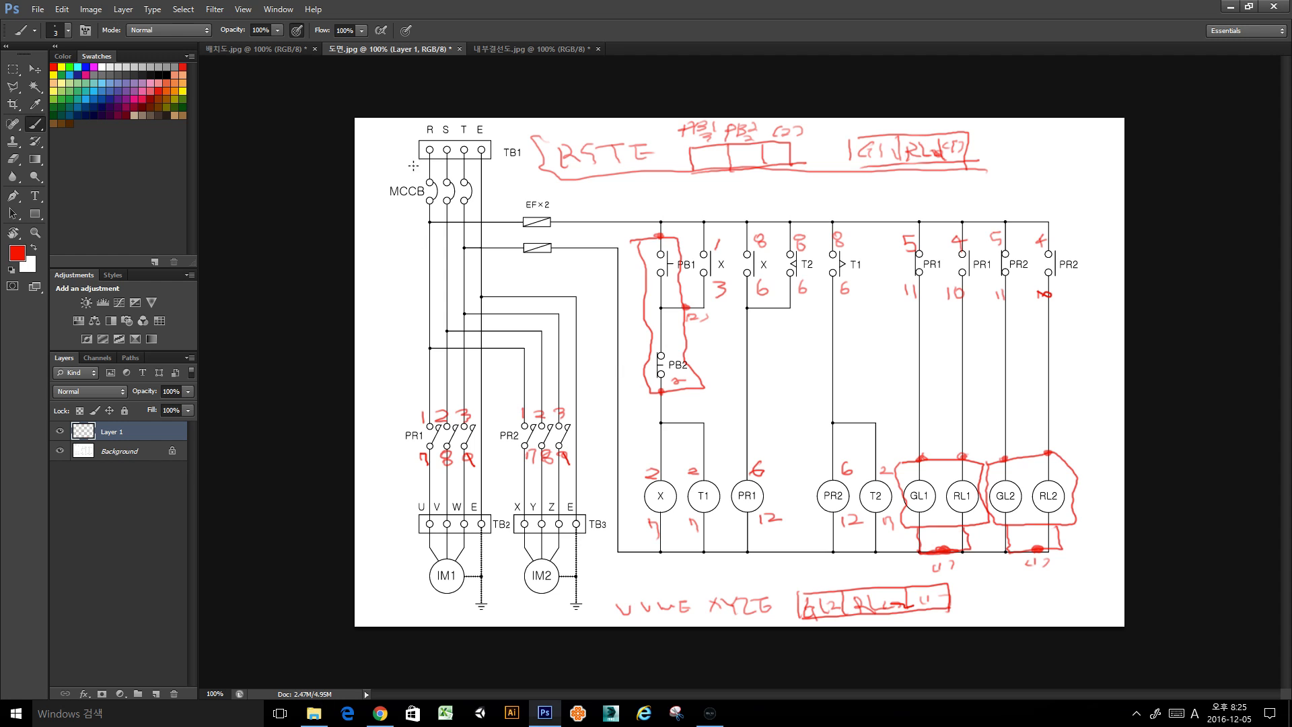
{"action": "left_click", "coordinate": [720, 717]}
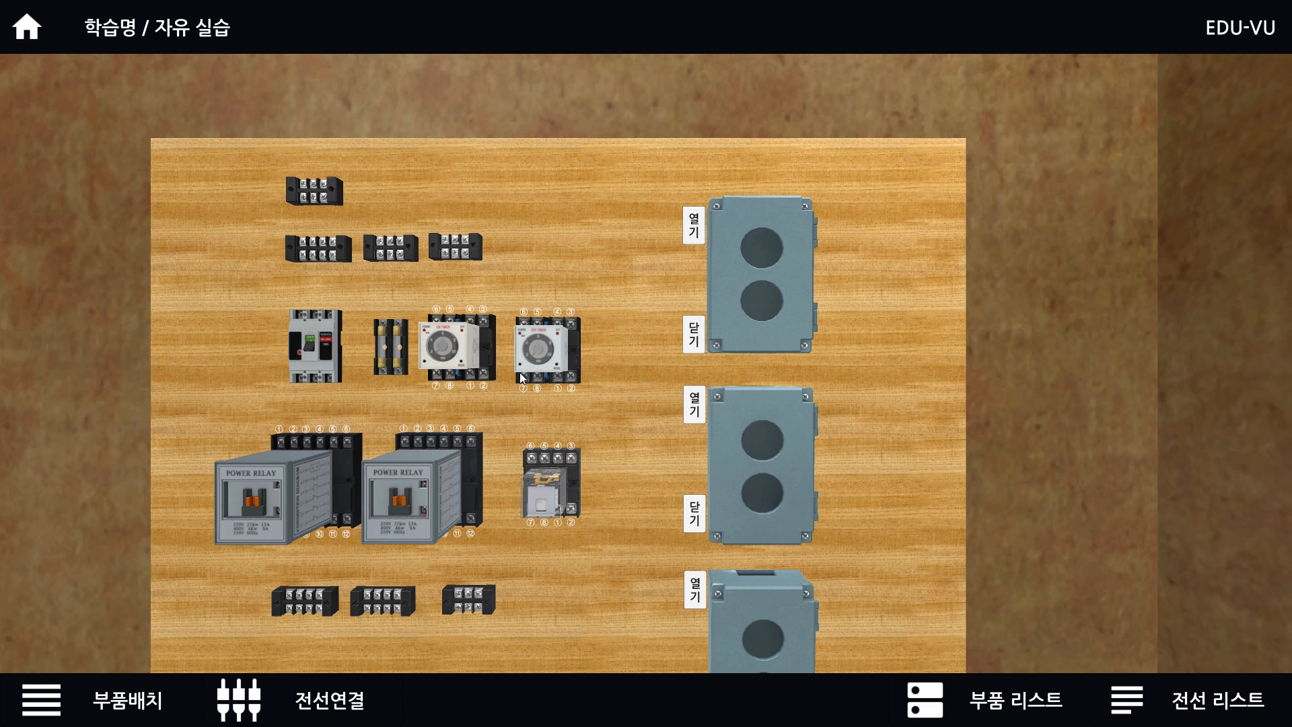
{"action": "left_click_drag", "start_coordinate": [823, 484], "coordinate": [756, 364]}
{"action": "left_click_drag", "start_coordinate": [788, 419], "coordinate": [769, 362]}
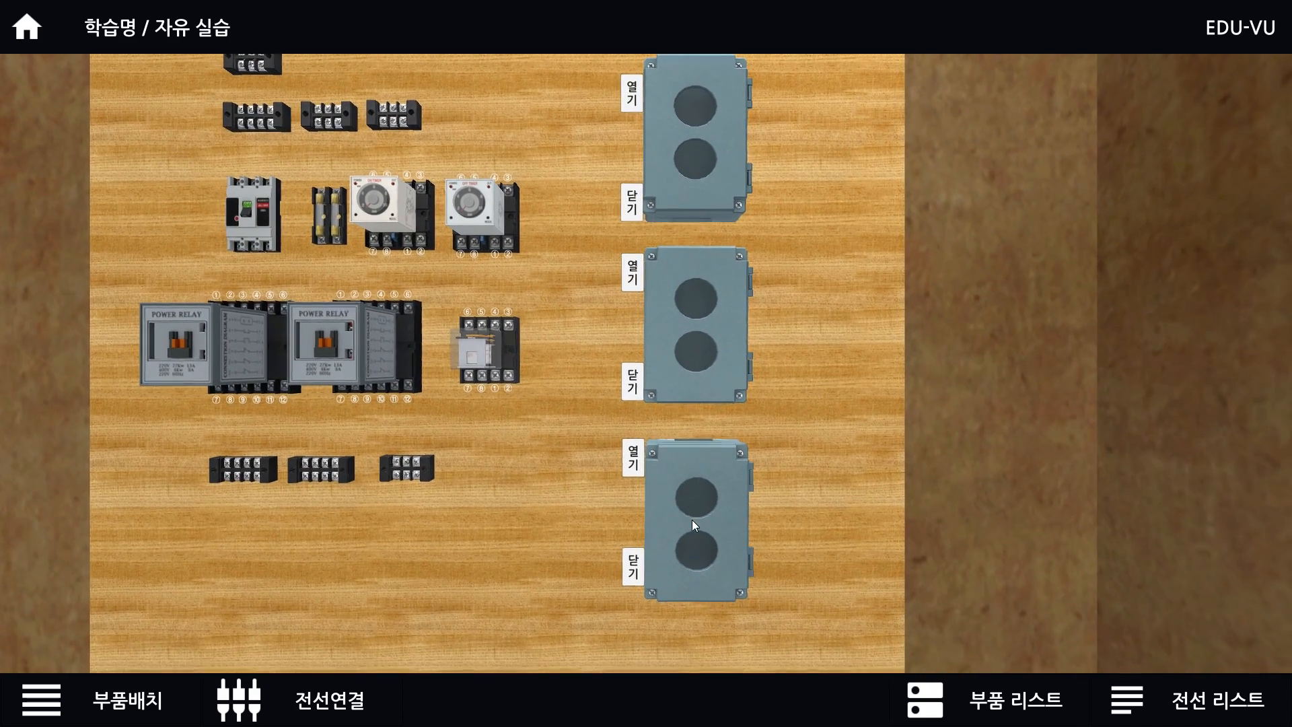
{"action": "left_click", "coordinate": [147, 712]}
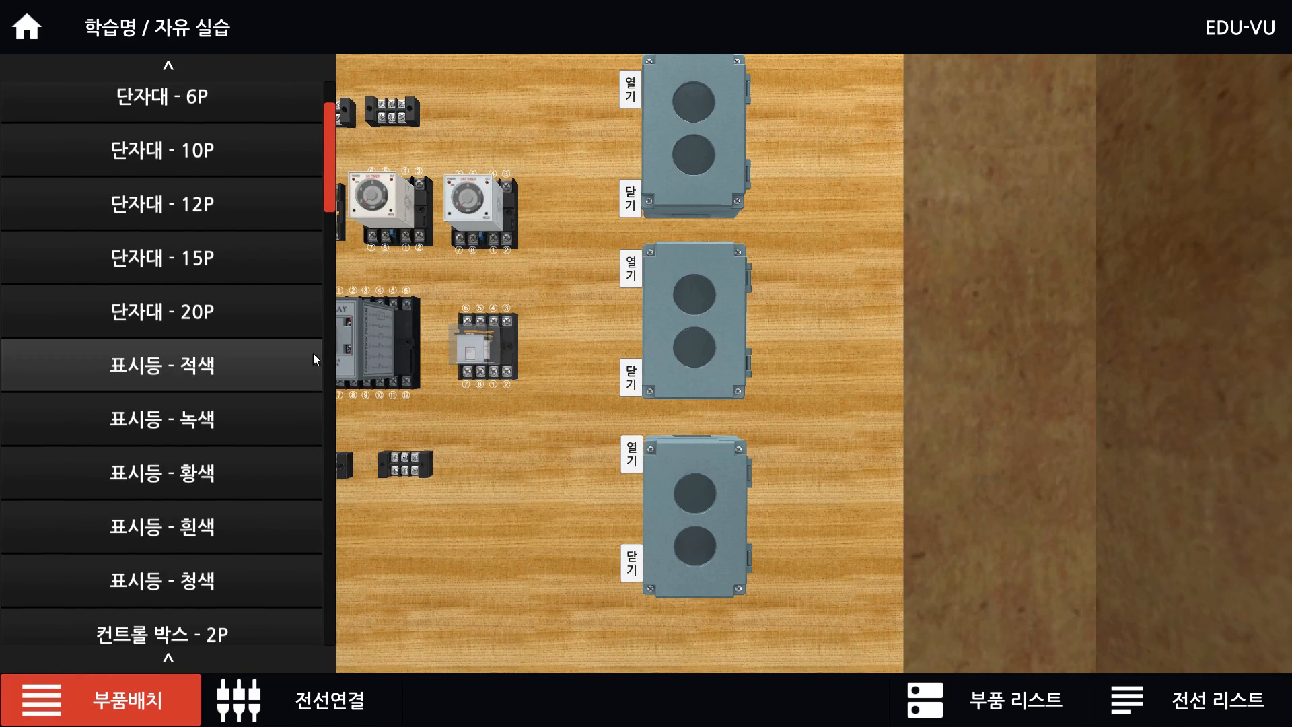
{"action": "scroll", "coordinate": [200, 431], "scroll_direction": "down", "scroll_amount": 5}
{"action": "scroll", "coordinate": [195, 515], "scroll_direction": "down", "scroll_amount": 7}
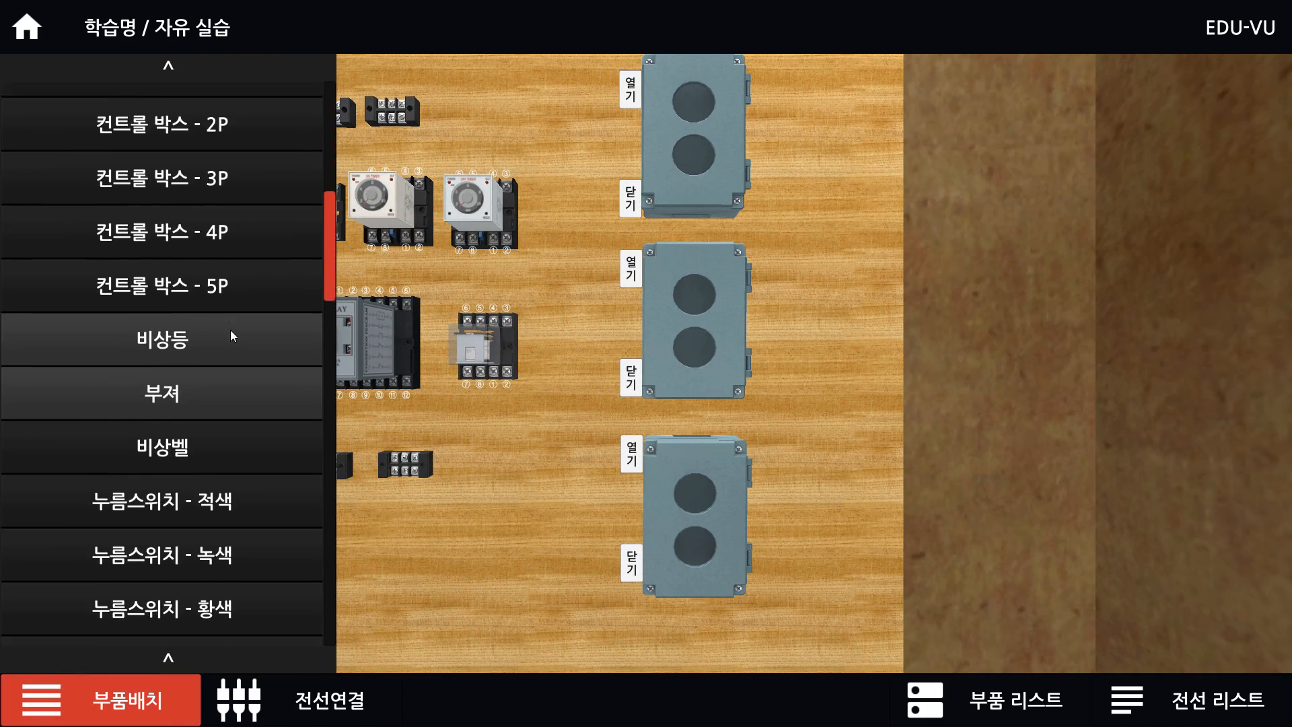
{"action": "scroll", "coordinate": [208, 235], "scroll_direction": "up", "scroll_amount": 5}
{"action": "scroll", "coordinate": [208, 404], "scroll_direction": "up", "scroll_amount": 4}
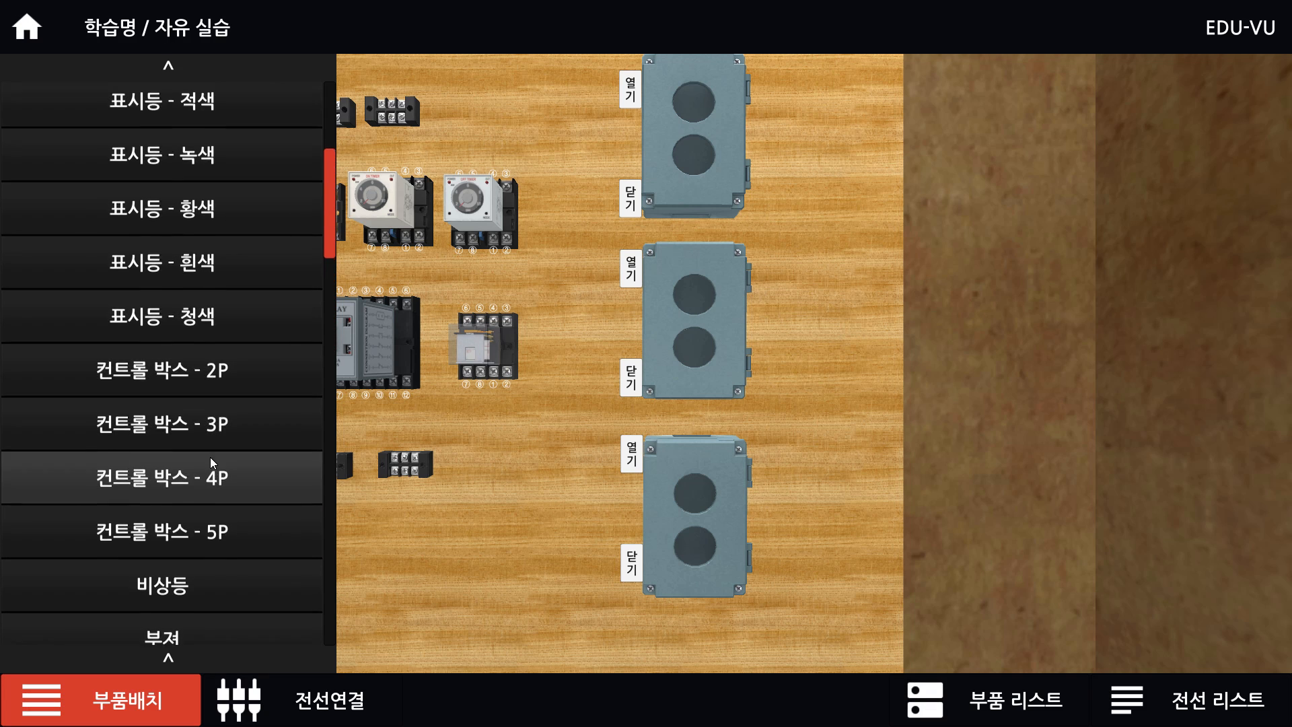
{"action": "scroll", "coordinate": [210, 457], "scroll_direction": "down", "scroll_amount": 6}
{"action": "scroll", "coordinate": [216, 445], "scroll_direction": "up", "scroll_amount": 12}
{"action": "scroll", "coordinate": [269, 330], "scroll_direction": "down", "scroll_amount": 1}
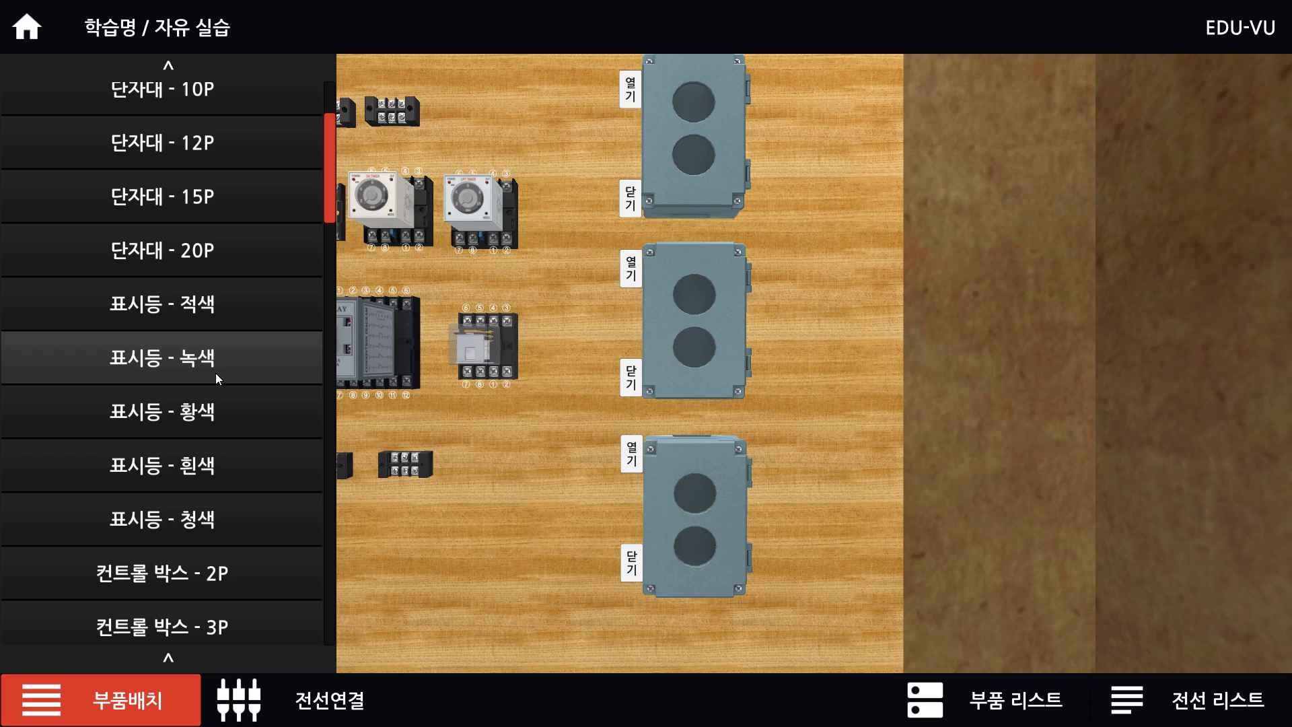
{"action": "left_click_drag", "start_coordinate": [215, 372], "coordinate": [694, 114]}
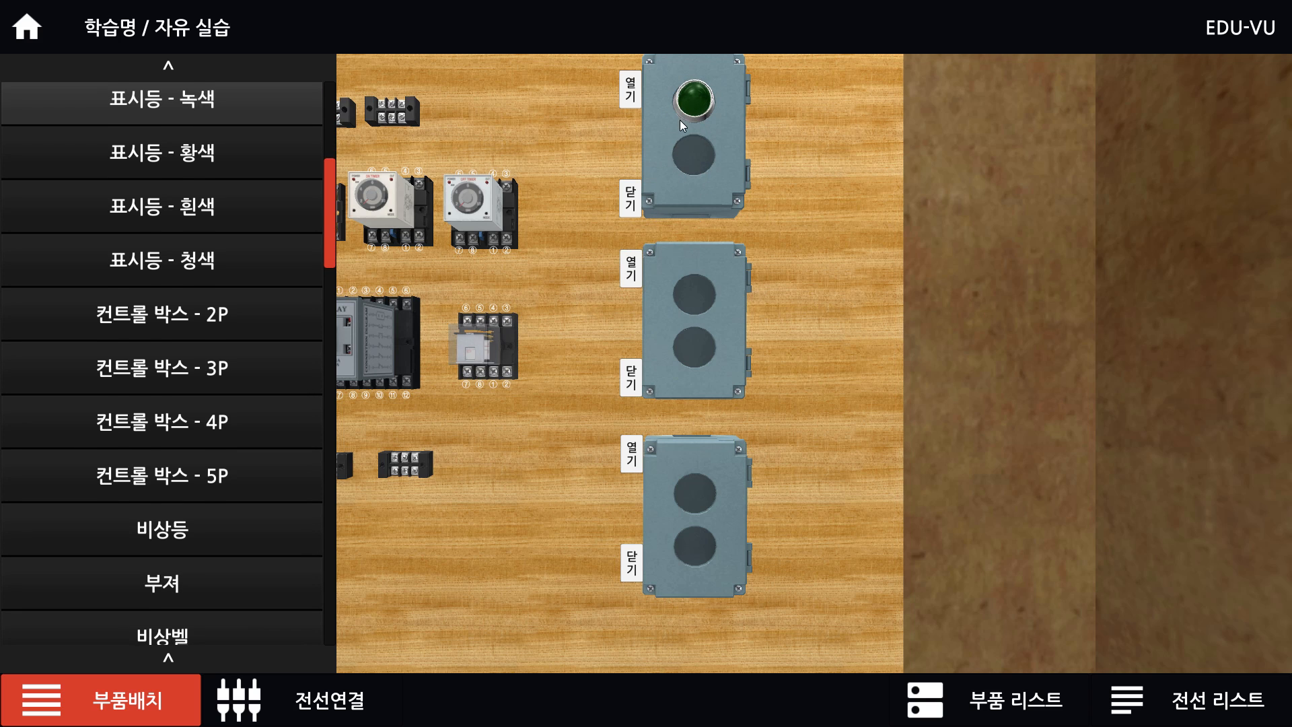
Fit a 표시등 - 적색 in the lower hole of the top and middle control boxes, and a 표시등 - 녹색 in the middle box's upper hole.
{"action": "scroll", "coordinate": [242, 283], "scroll_direction": "up", "scroll_amount": 2}
{"action": "left_click_drag", "start_coordinate": [210, 164], "coordinate": [611, 165]}
{"action": "left_click_drag", "start_coordinate": [212, 162], "coordinate": [698, 350]}
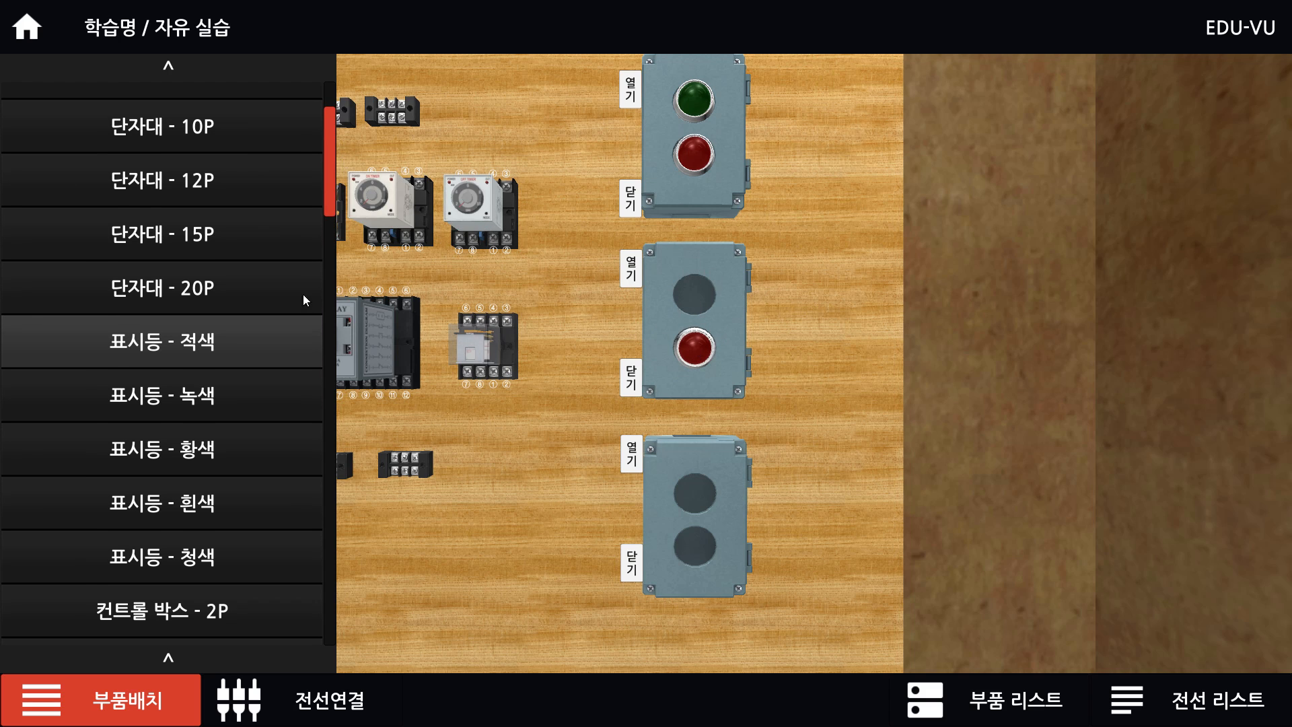
{"action": "left_click_drag", "start_coordinate": [190, 375], "coordinate": [697, 303]}
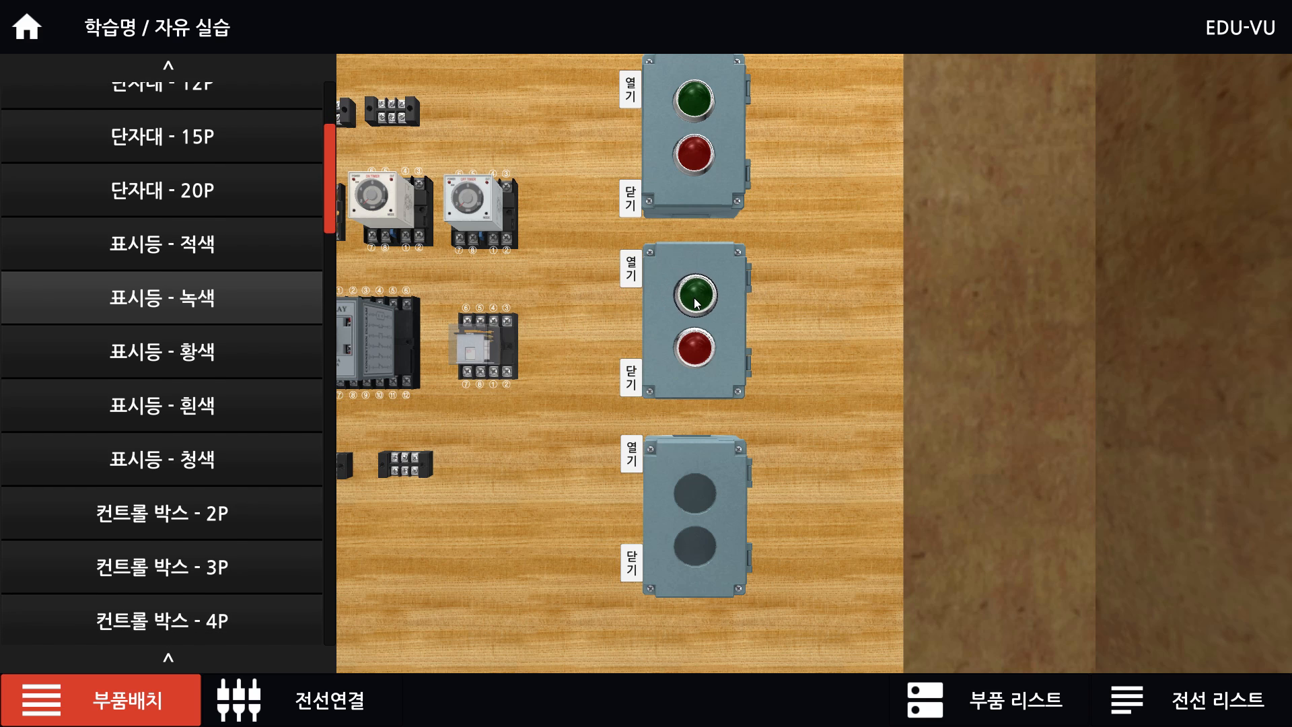
Fit a 누름스위치 - 적색 in the upper hole and a 누름스위치 - 녹색 in the lower hole of the bottom control box.
{"action": "scroll", "coordinate": [214, 574], "scroll_direction": "down", "scroll_amount": 10}
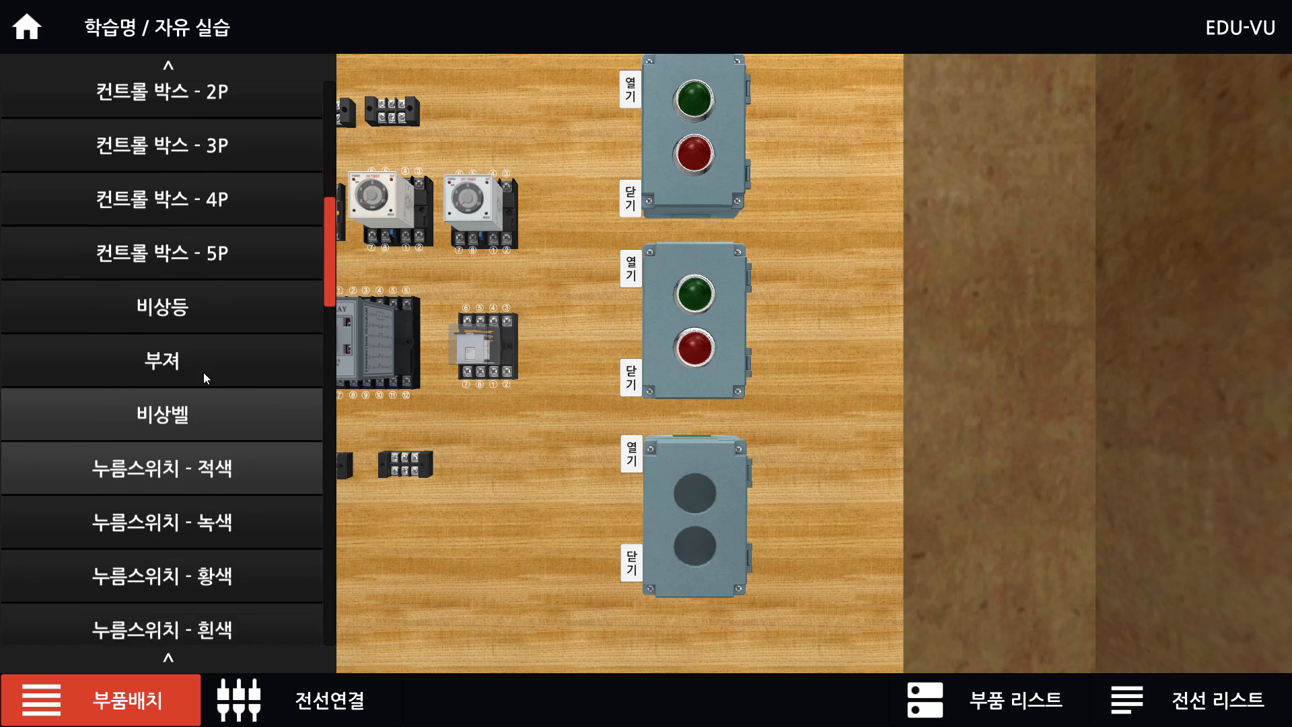
{"action": "left_click_drag", "start_coordinate": [195, 251], "coordinate": [696, 492]}
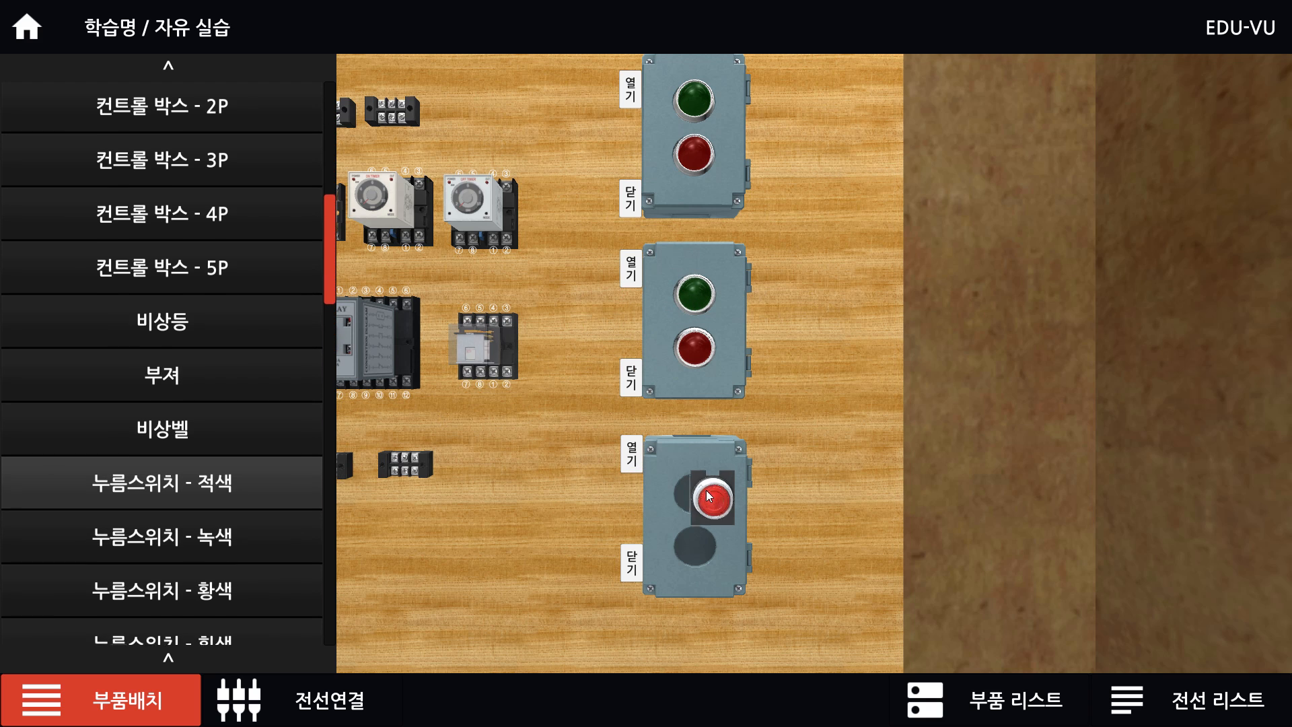
{"action": "left_click_drag", "start_coordinate": [255, 531], "coordinate": [697, 547]}
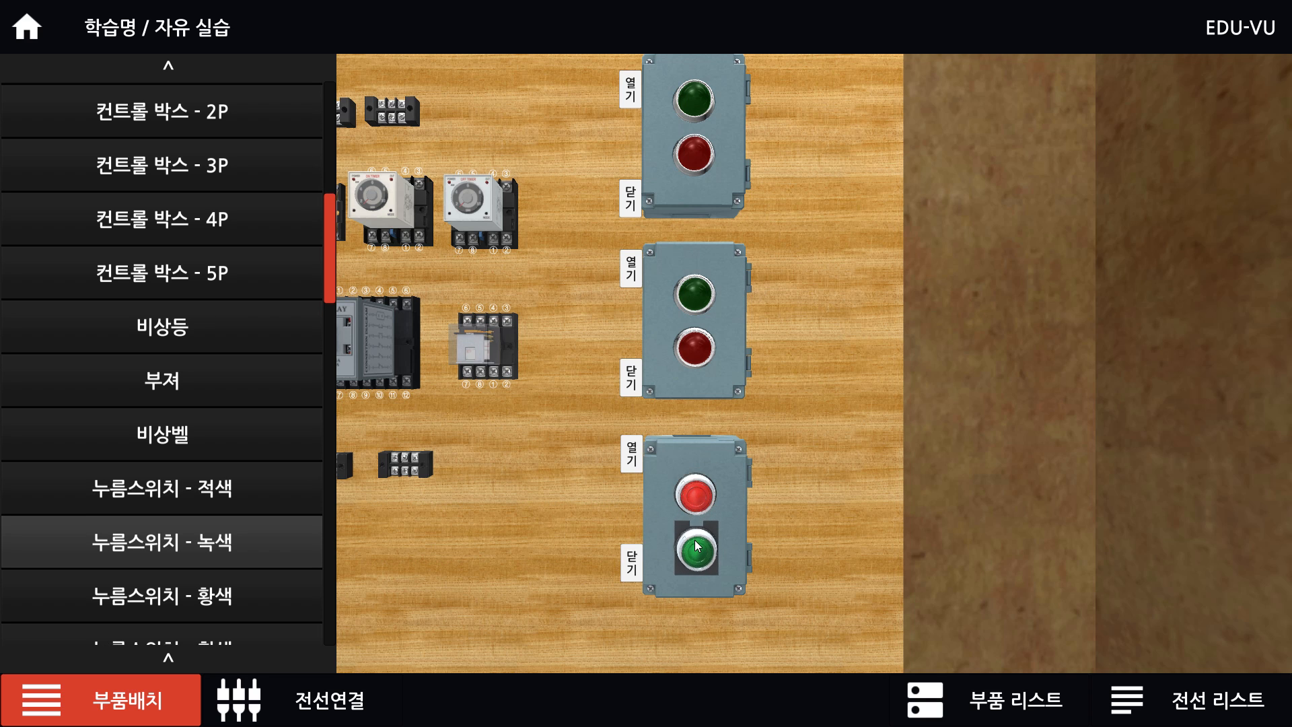
{"action": "left_click", "coordinate": [136, 708]}
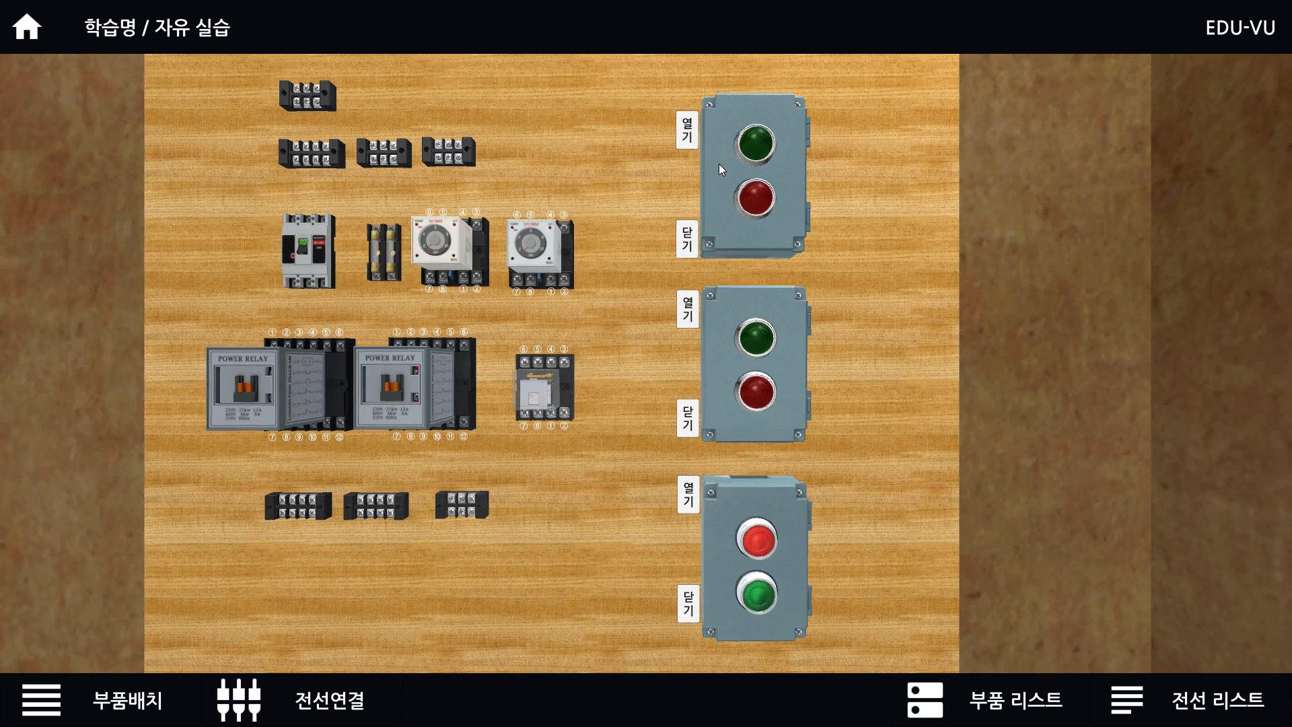
Open the covers of all three control boxes to expose the lamp and push-button terminals.
{"action": "left_click", "coordinate": [687, 141]}
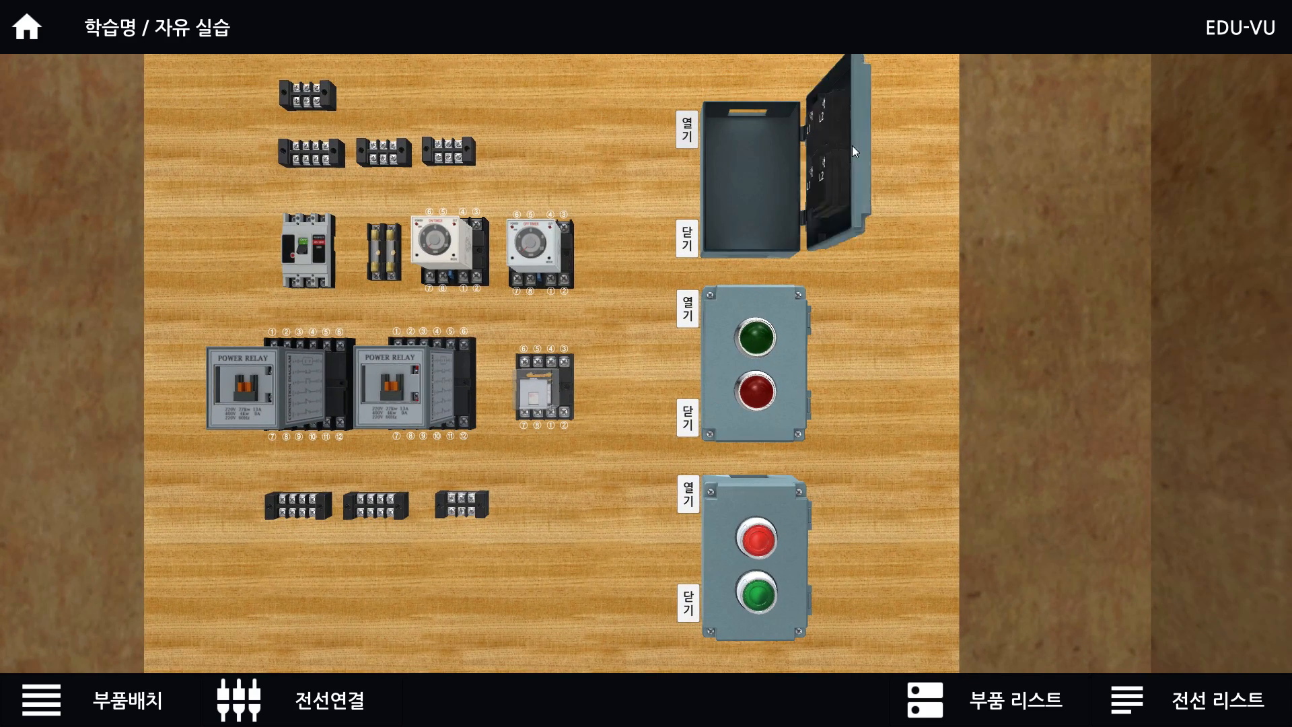
{"action": "left_click", "coordinate": [689, 317]}
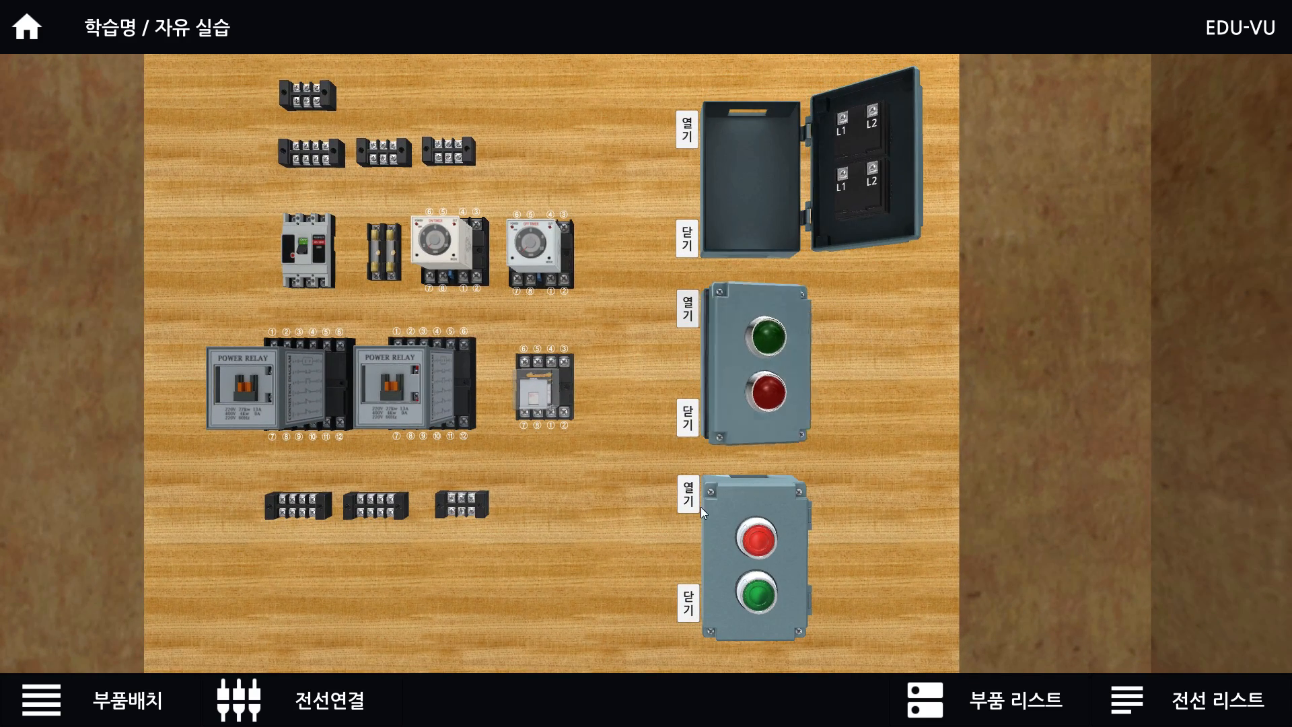
{"action": "left_click", "coordinate": [692, 499]}
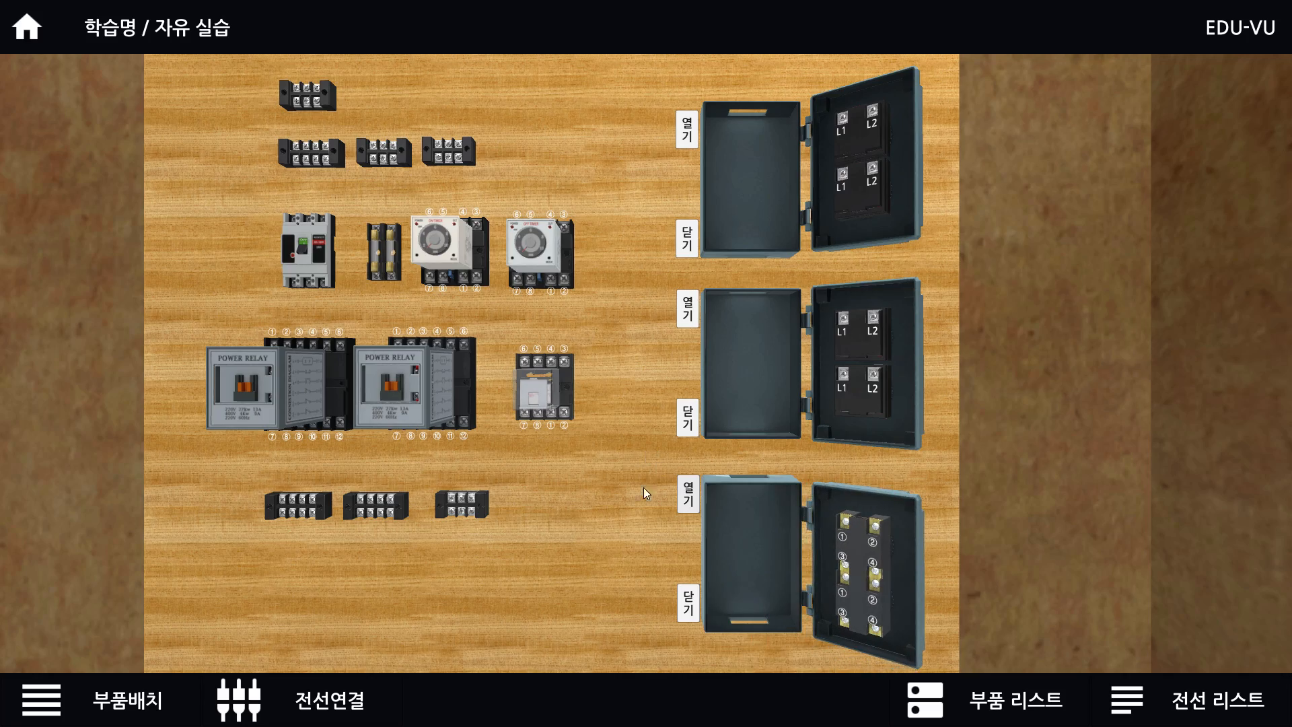
Switch to 도면.jpg in Photoshop and trace the R, S and T lines from TB1 to the MCCB in red.
{"action": "left_click_drag", "start_coordinate": [651, 553], "coordinate": [663, 391]}
{"action": "scroll", "coordinate": [451, 365], "scroll_direction": "up", "scroll_amount": 2}
{"action": "scroll", "coordinate": [451, 365], "scroll_direction": "up", "scroll_amount": 5}
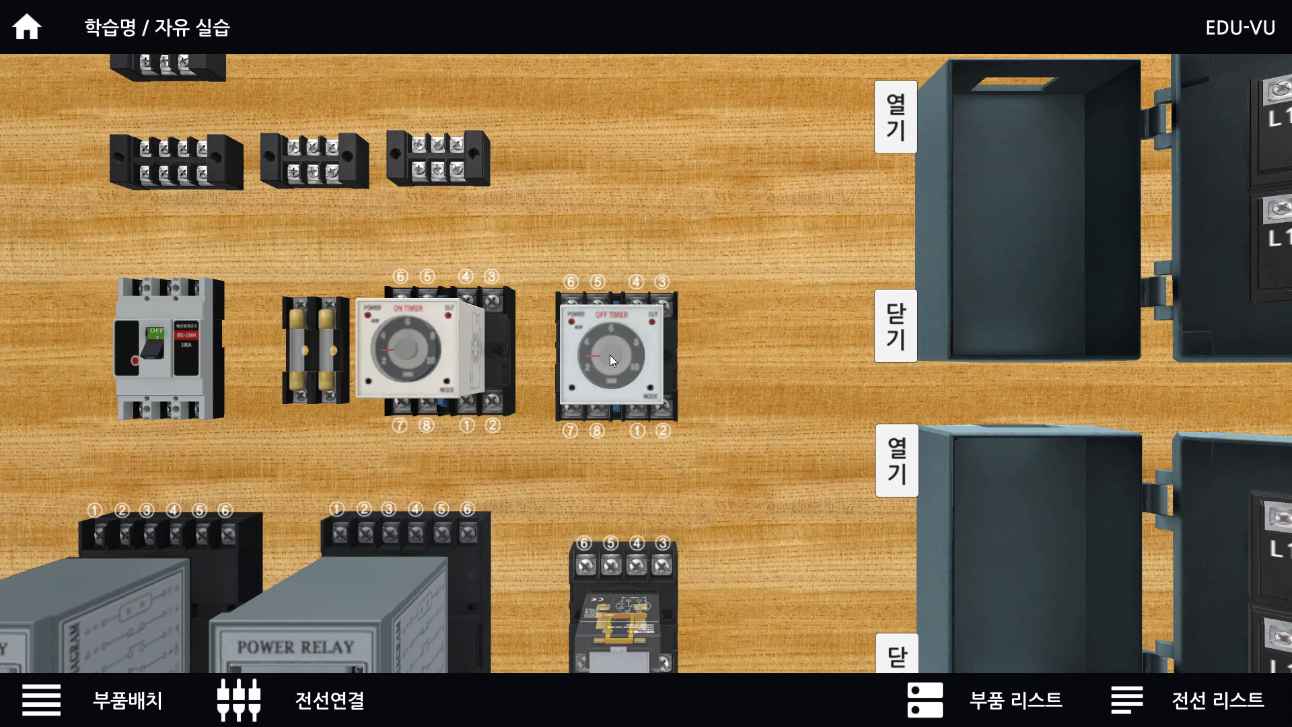
{"action": "left_click_drag", "start_coordinate": [287, 429], "coordinate": [413, 434]}
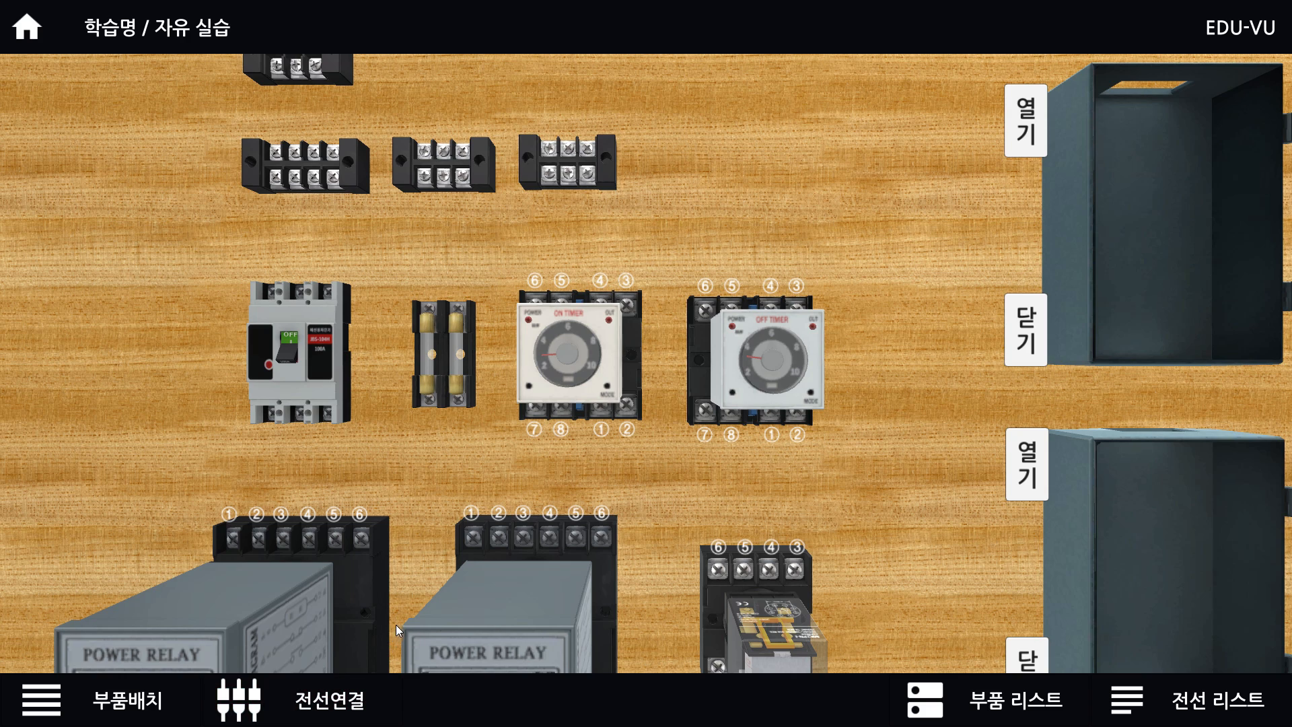
{"action": "key", "text": "alt+Tab"}
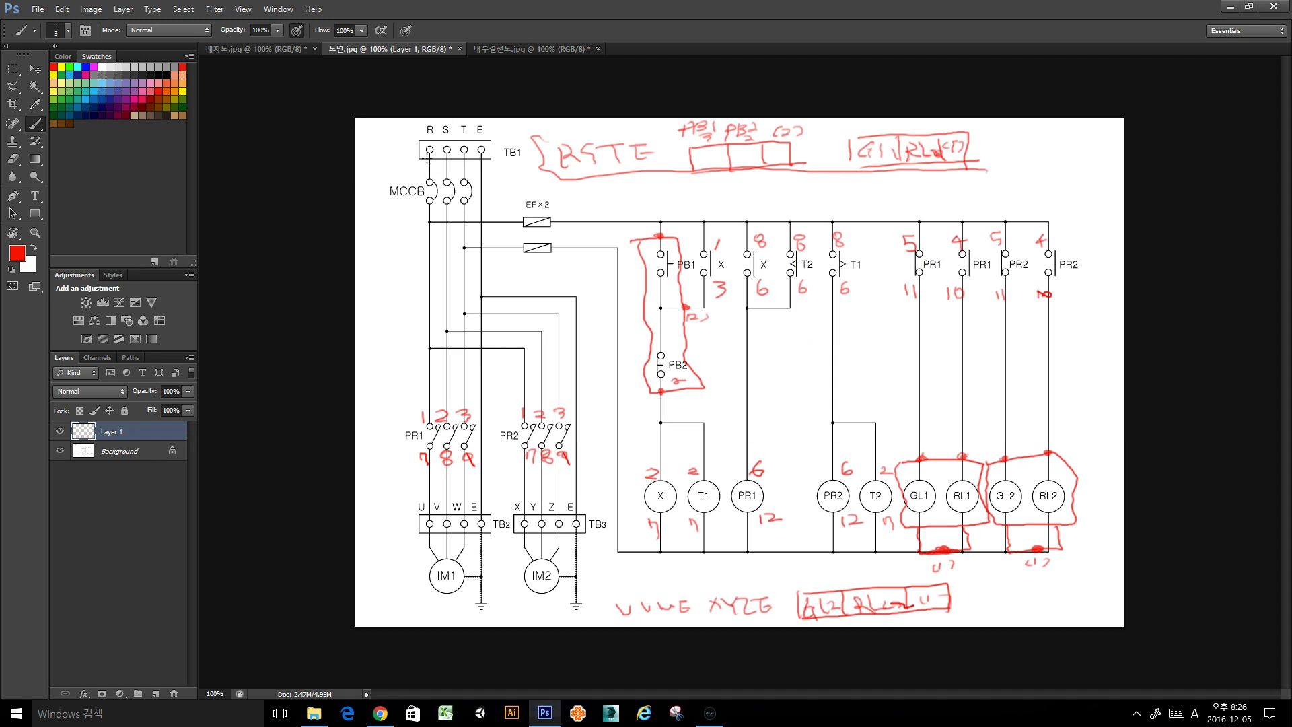
{"action": "mouse_move", "coordinate": [428, 152]}
{"action": "left_mouse_down"}
{"action": "mouse_move", "coordinate": [428, 179]}
{"action": "mouse_move", "coordinate": [463, 179]}
{"action": "left_mouse_up"}
Return to EDU-VU and wire the uppermost 3-pole block's three lower terminals to the first three upper terminals of the 4-pole block beneath it.
{"action": "left_click", "coordinate": [710, 714]}
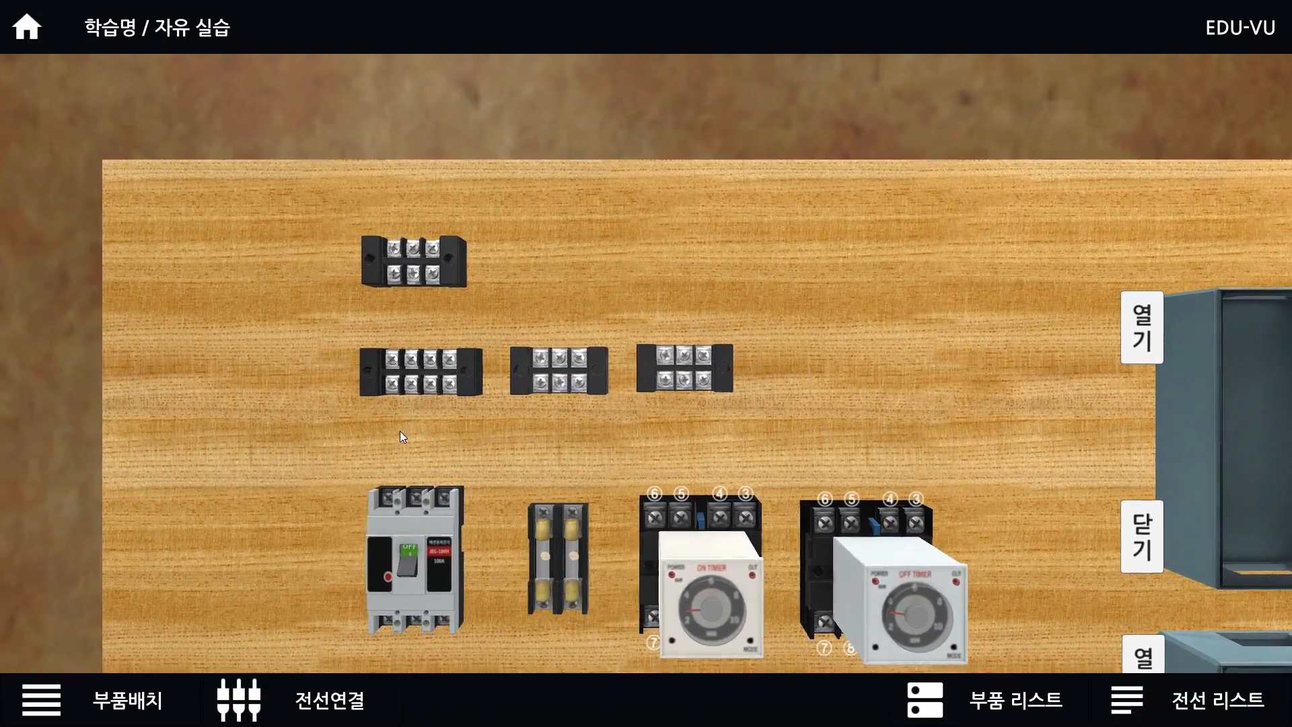
{"action": "left_click", "coordinate": [317, 706]}
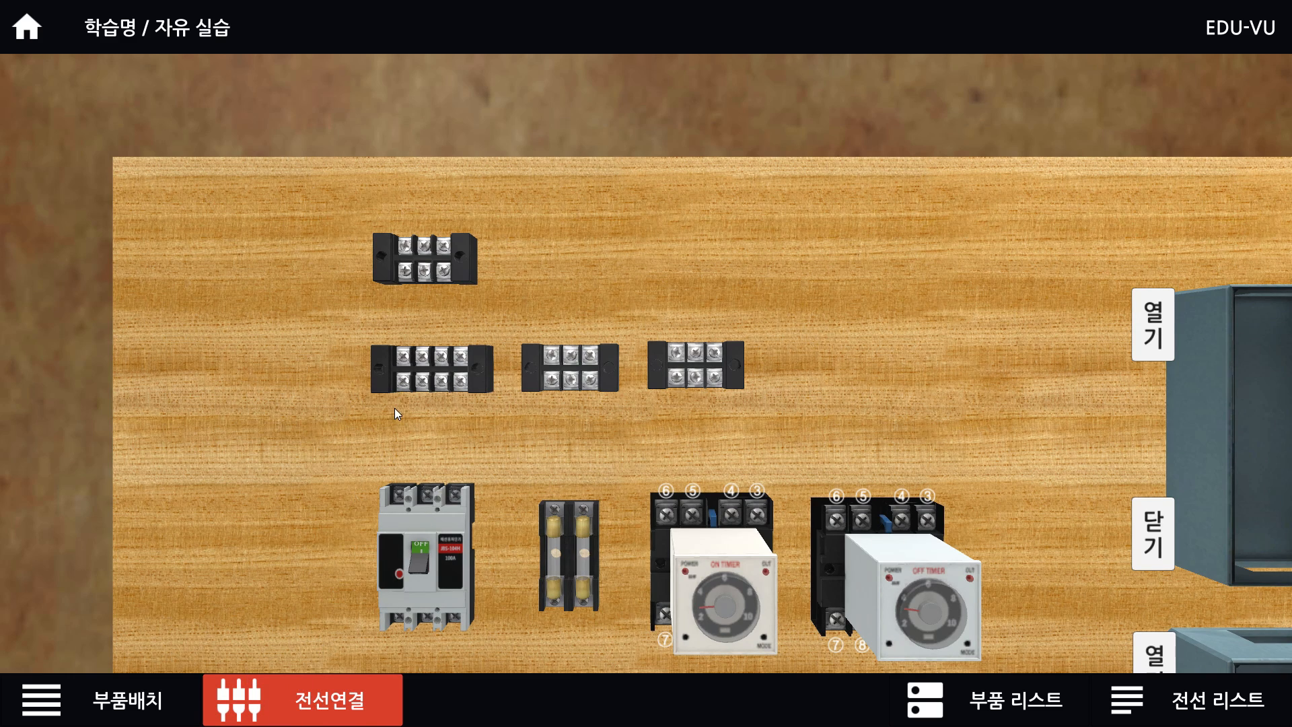
{"action": "left_click", "coordinate": [404, 273]}
{"action": "left_click", "coordinate": [404, 359]}
{"action": "left_click", "coordinate": [424, 274]}
{"action": "left_click", "coordinate": [424, 359]}
{"action": "left_click", "coordinate": [444, 272]}
{"action": "left_click", "coordinate": [442, 359]}
{"action": "left_click_drag", "start_coordinate": [433, 452], "coordinate": [467, 349]}
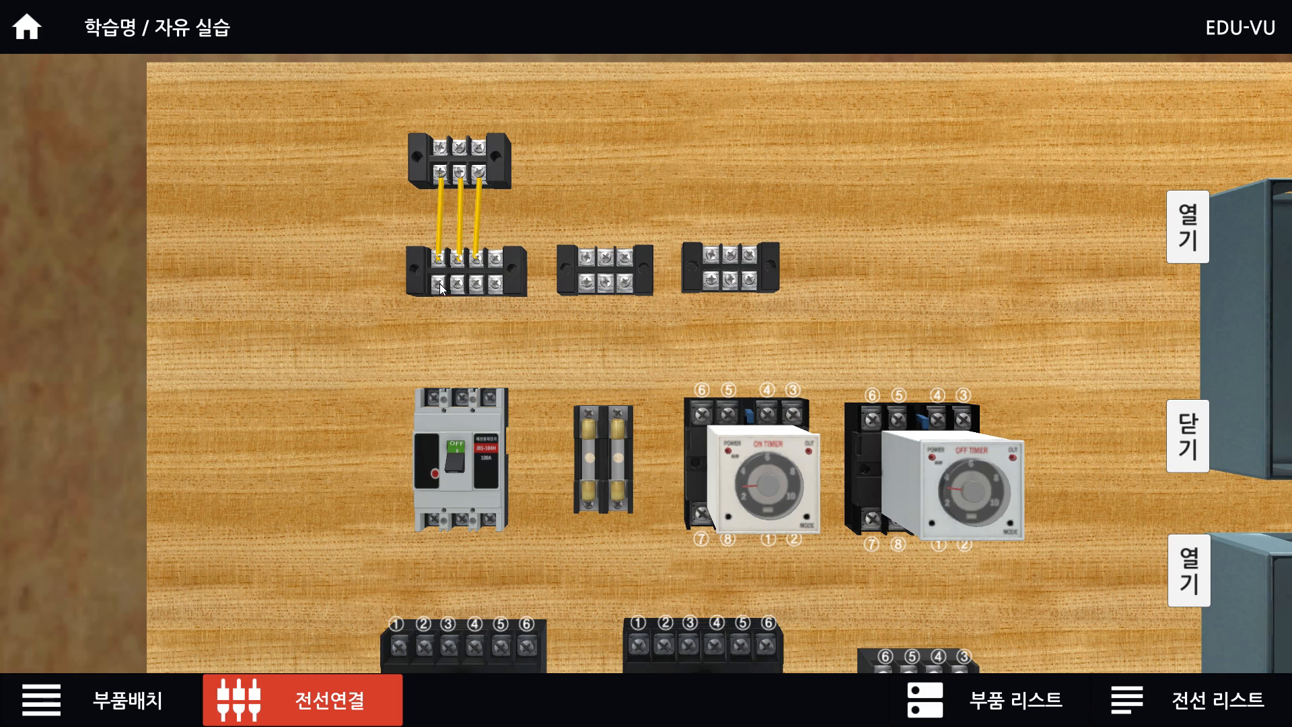
Wire the first three lower terminals of the upper 4-pole block to the three input terminals of the circuit breaker.
{"action": "left_click", "coordinate": [439, 284]}
{"action": "left_click", "coordinate": [434, 398]}
{"action": "left_click", "coordinate": [457, 285]}
{"action": "left_click", "coordinate": [461, 398]}
{"action": "left_click", "coordinate": [476, 284]}
{"action": "left_click", "coordinate": [487, 398]}
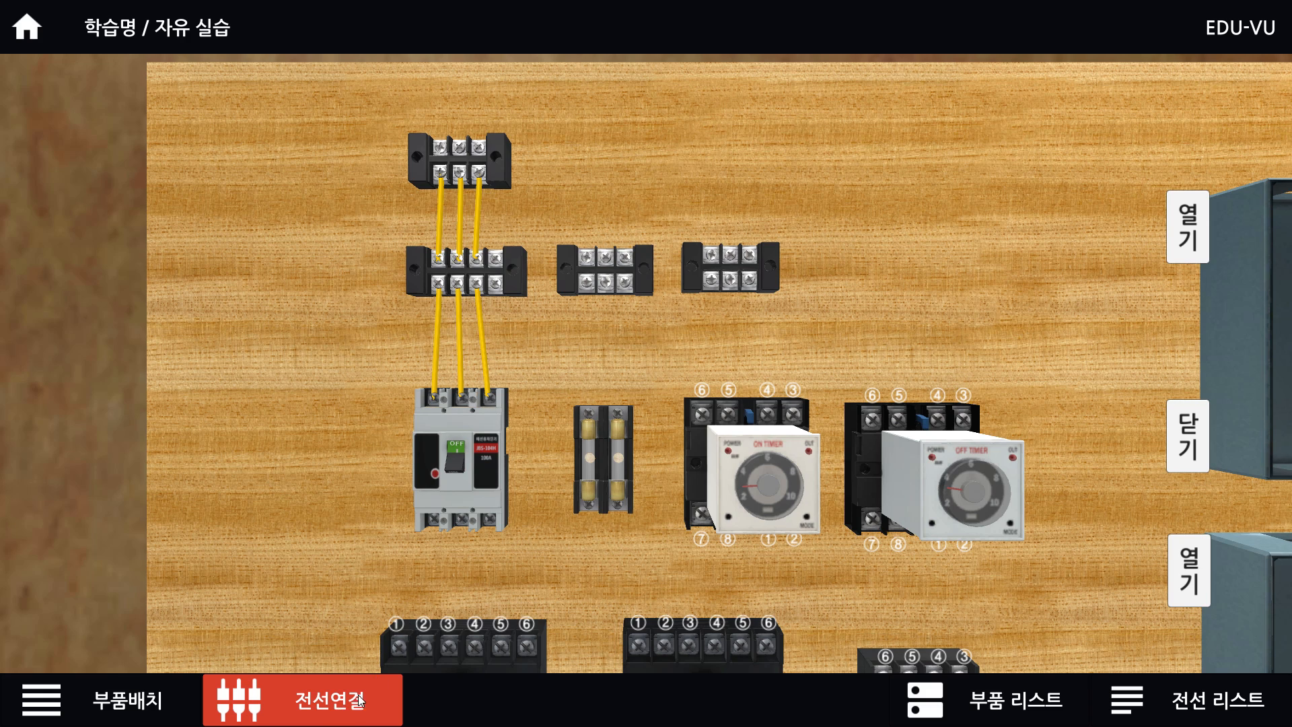
Switch to 도면.jpg in Photoshop and trace the three lines from the MCCB to PR1 contacts 1, 2 and 3 in red.
{"action": "key", "text": "alt+Tab"}
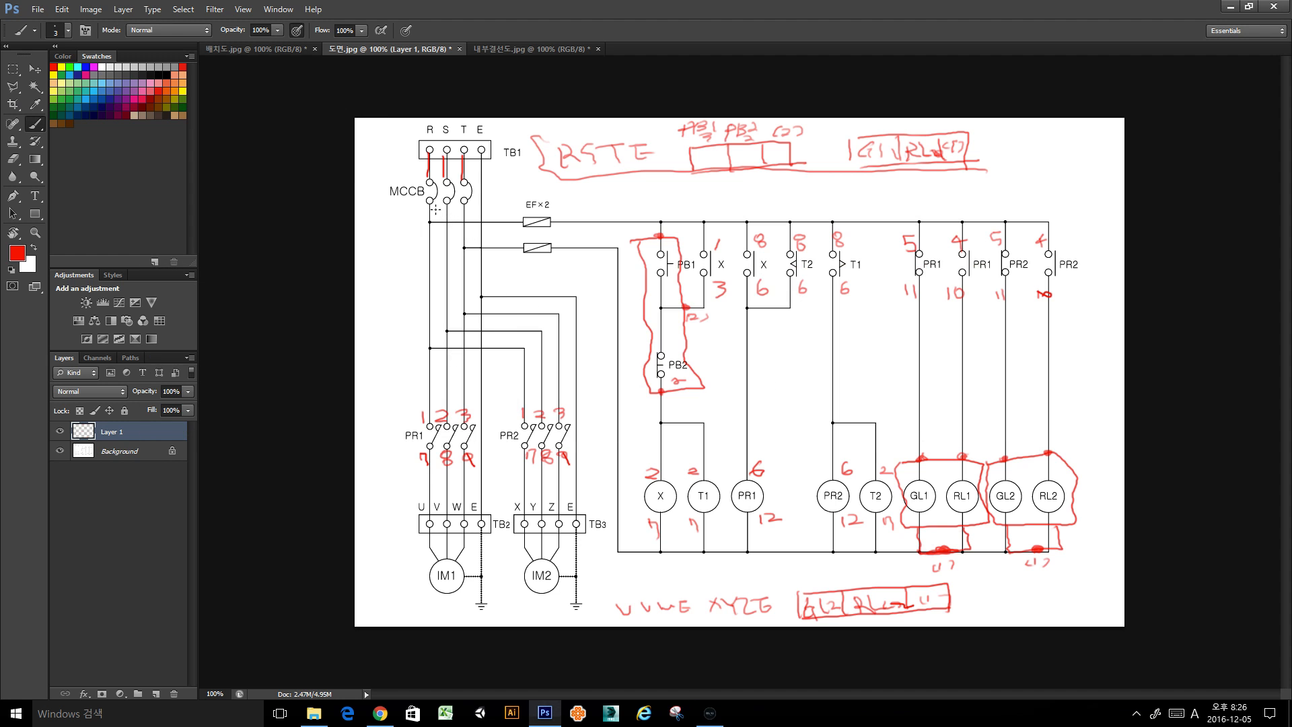
{"action": "left_click_drag", "start_coordinate": [429, 235], "coordinate": [429, 425]}
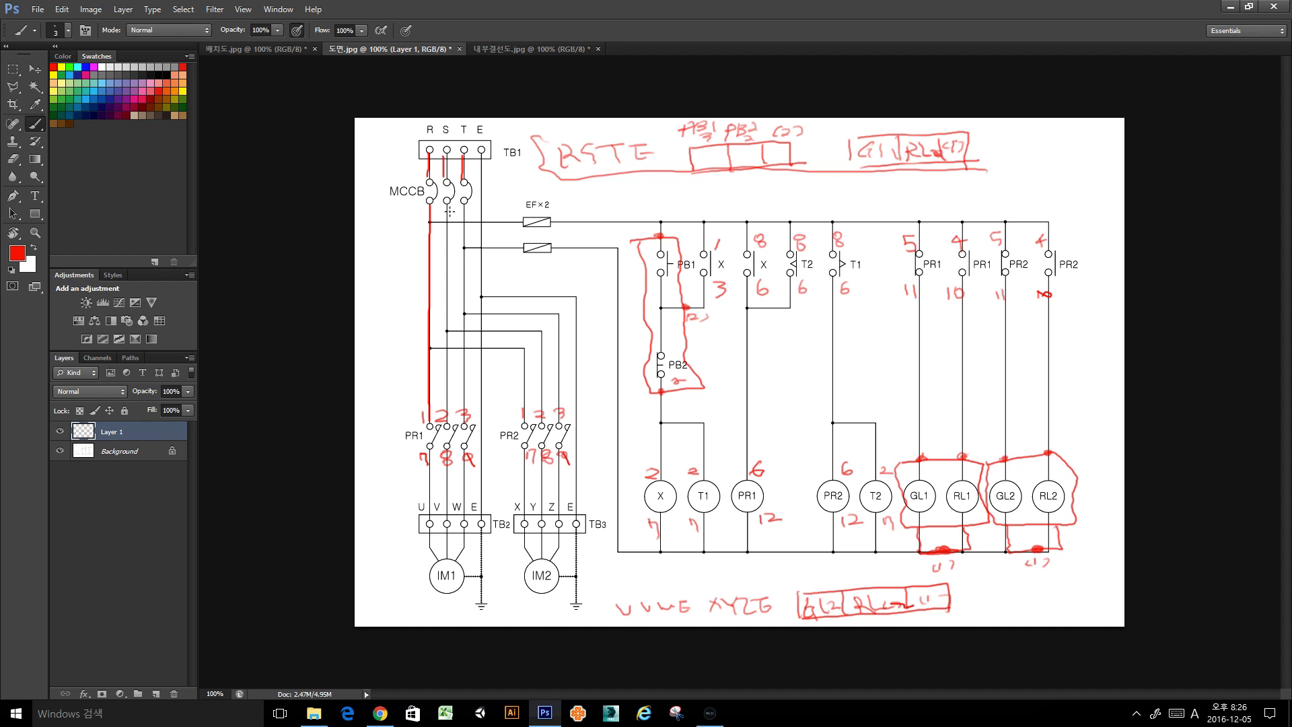
{"action": "left_click_drag", "start_coordinate": [446, 206], "coordinate": [446, 419]}
{"action": "left_click_drag", "start_coordinate": [464, 207], "coordinate": [464, 417]}
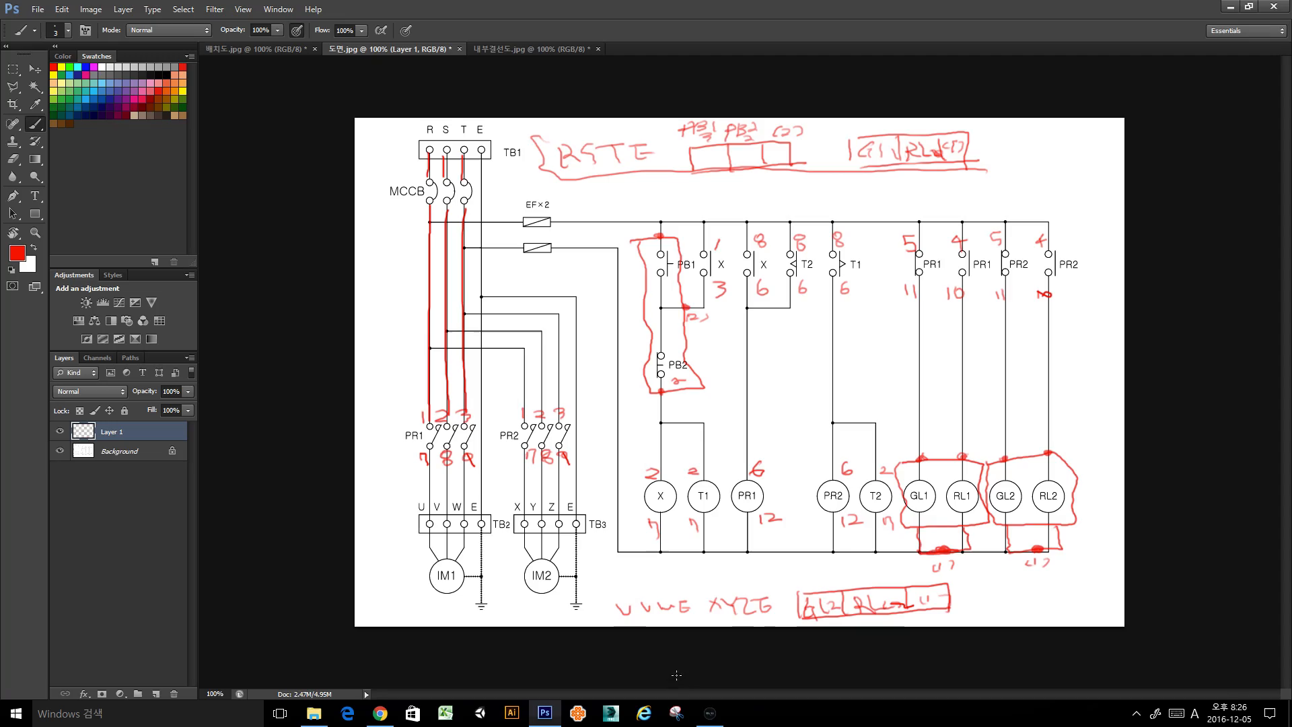
Return to EDU-VU and wire the circuit breaker's three output terminals to terminals 1, 2 and 3 of the first power relay.
{"action": "left_click", "coordinate": [710, 713]}
{"action": "scroll", "coordinate": [534, 377], "scroll_direction": "down", "scroll_amount": 5}
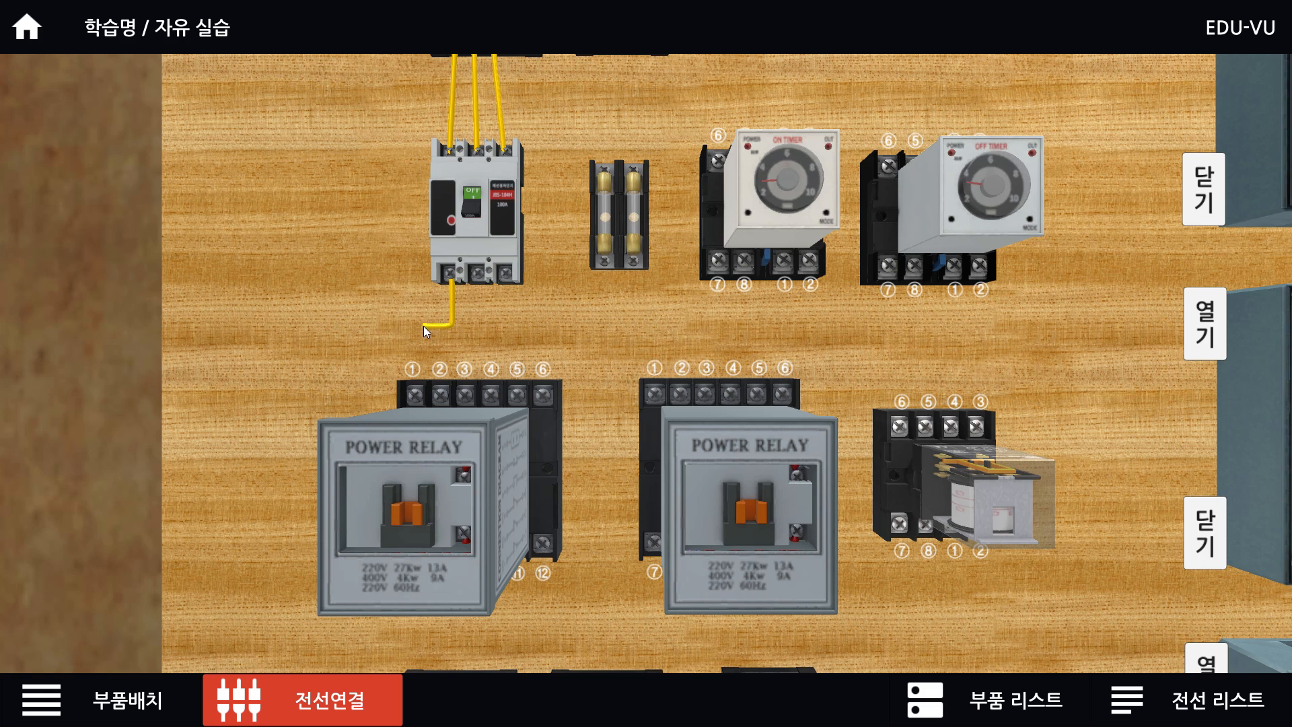
{"action": "left_click_drag", "start_coordinate": [422, 326], "coordinate": [414, 397]}
{"action": "left_click", "coordinate": [472, 318]}
{"action": "left_click", "coordinate": [479, 273]}
{"action": "left_click", "coordinate": [503, 274]}
{"action": "left_click", "coordinate": [466, 397]}
{"action": "left_click_drag", "start_coordinate": [520, 340], "coordinate": [452, 307]}
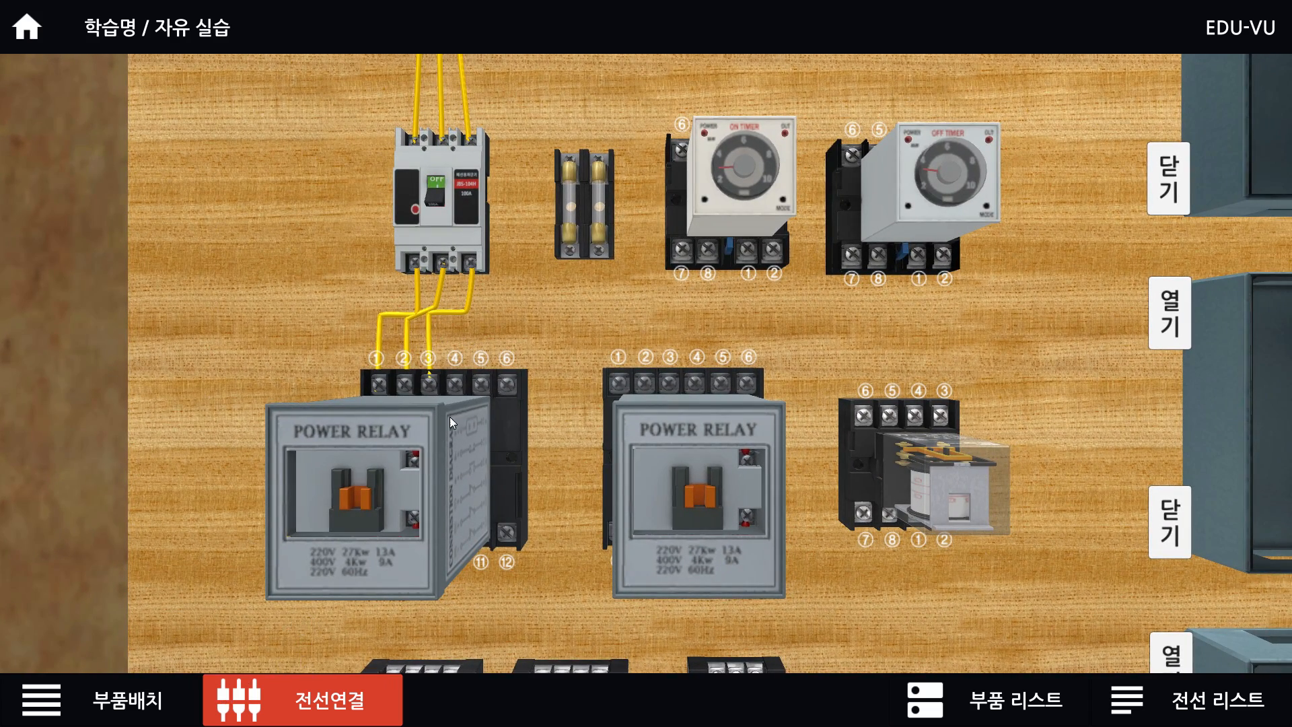
Switch to 도면.jpg in Photoshop and trace the three branch lines to PR2 contacts 1, 2 and 3 in red.
{"action": "key", "text": "alt+Tab"}
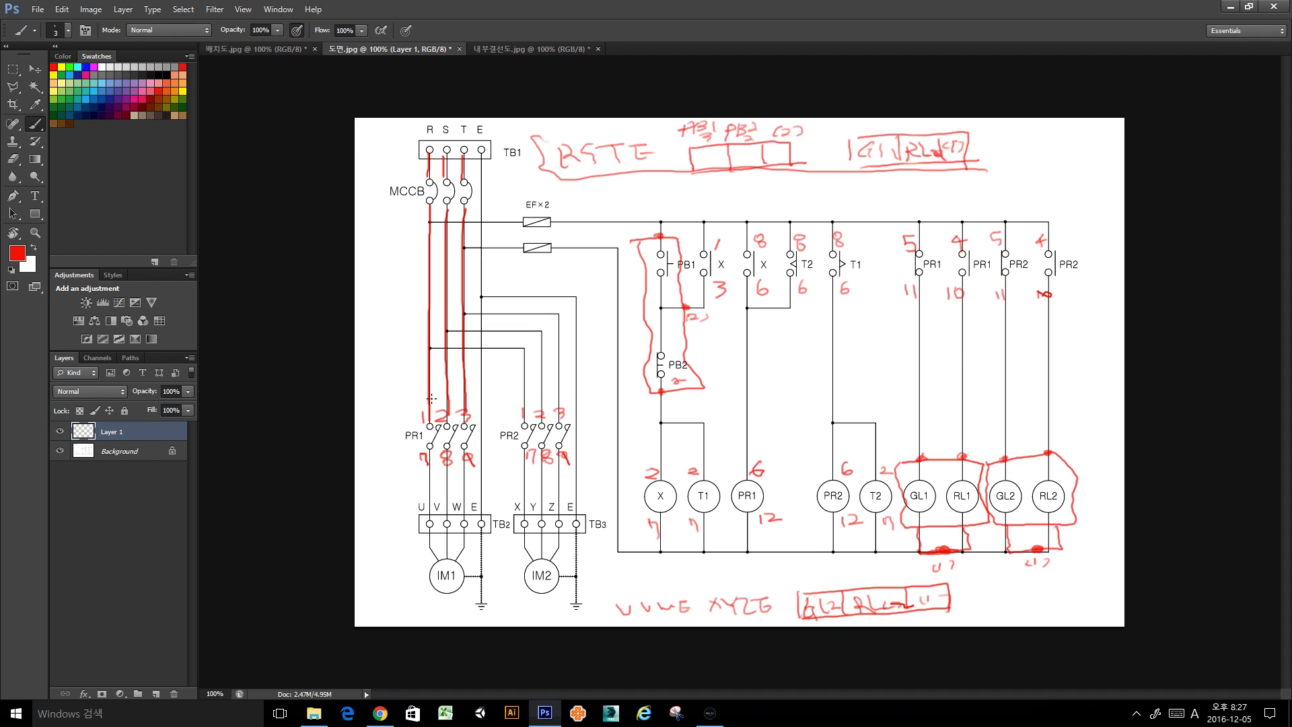
{"action": "mouse_move", "coordinate": [431, 350]}
{"action": "left_mouse_down"}
{"action": "mouse_move", "coordinate": [519, 355]}
{"action": "mouse_move", "coordinate": [521, 408]}
{"action": "left_mouse_up"}
{"action": "mouse_move", "coordinate": [447, 331]}
{"action": "left_mouse_down"}
{"action": "mouse_move", "coordinate": [536, 334]}
{"action": "mouse_move", "coordinate": [537, 411]}
{"action": "left_mouse_up"}
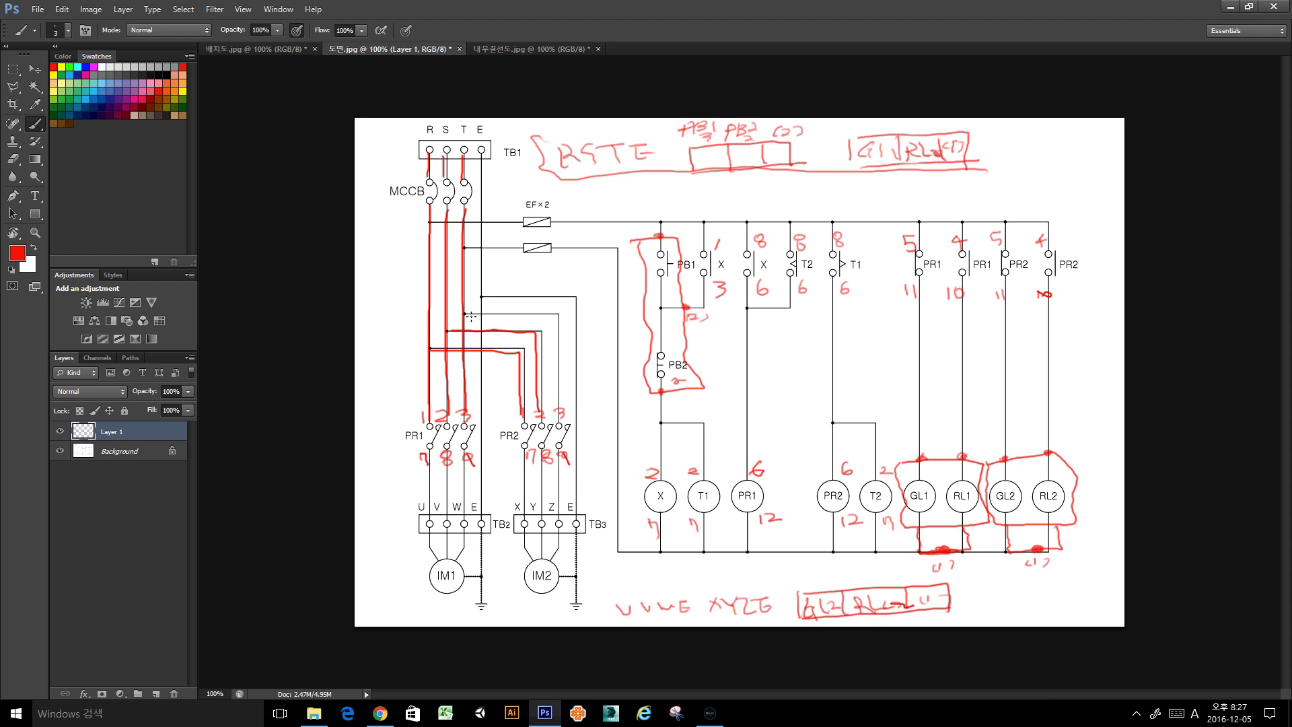
{"action": "mouse_move", "coordinate": [471, 317]}
{"action": "left_mouse_down"}
{"action": "mouse_move", "coordinate": [553, 317]}
{"action": "mouse_move", "coordinate": [559, 414]}
{"action": "left_mouse_up"}
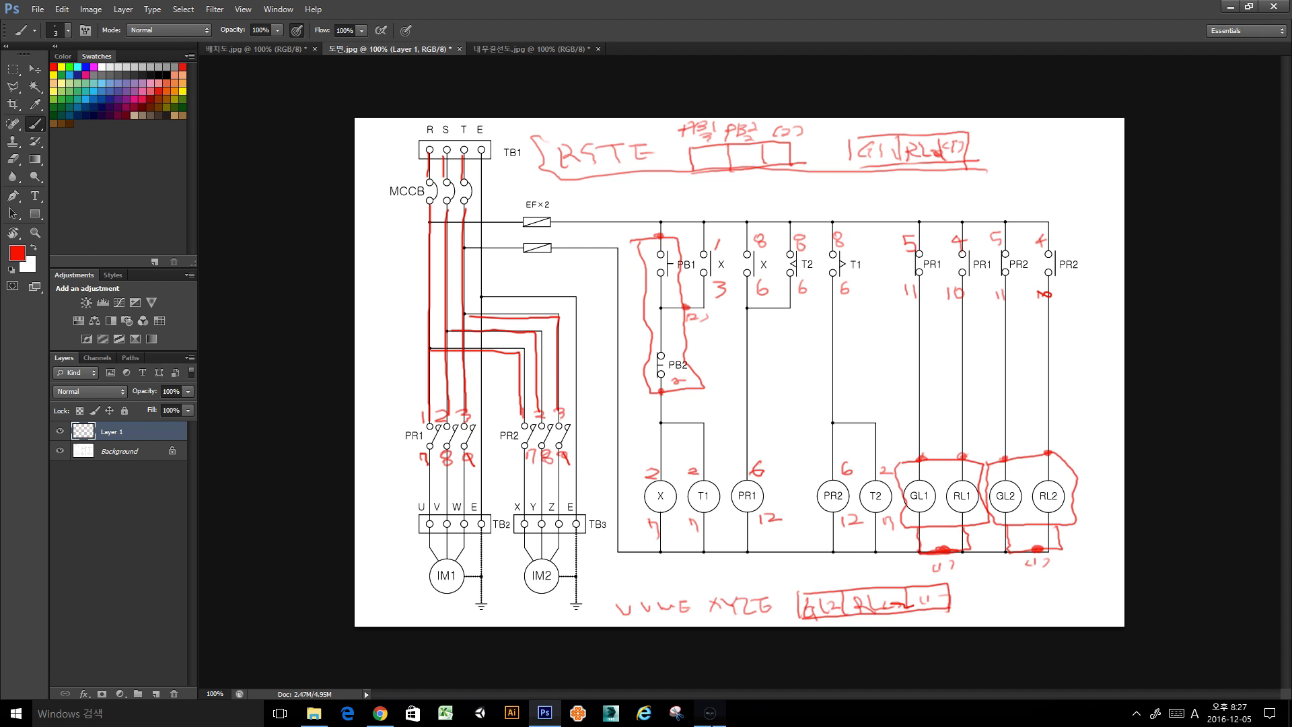
Return to EDU-VU and wire terminals 1, 2 and 3 of the first power relay to the matching terminals of the second power relay.
{"action": "left_click", "coordinate": [710, 714]}
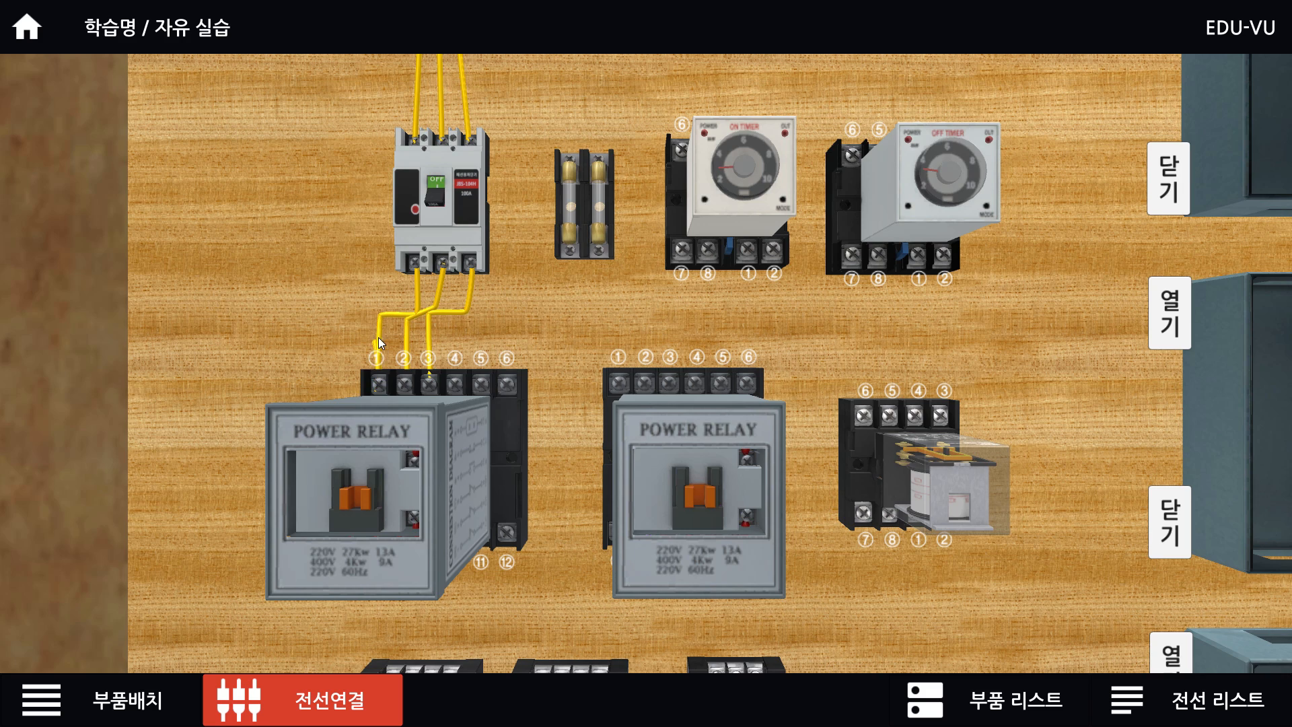
{"action": "left_click_drag", "start_coordinate": [386, 317], "coordinate": [618, 384]}
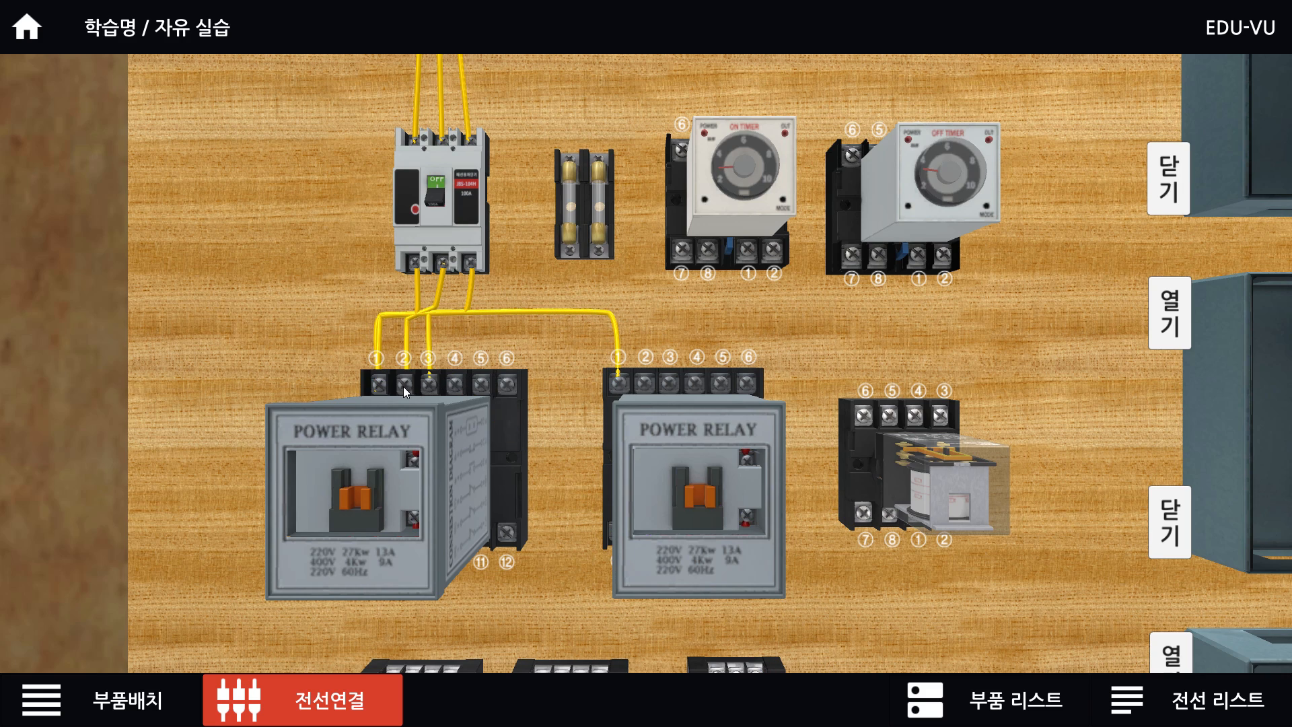
{"action": "left_click_drag", "start_coordinate": [410, 321], "coordinate": [644, 386]}
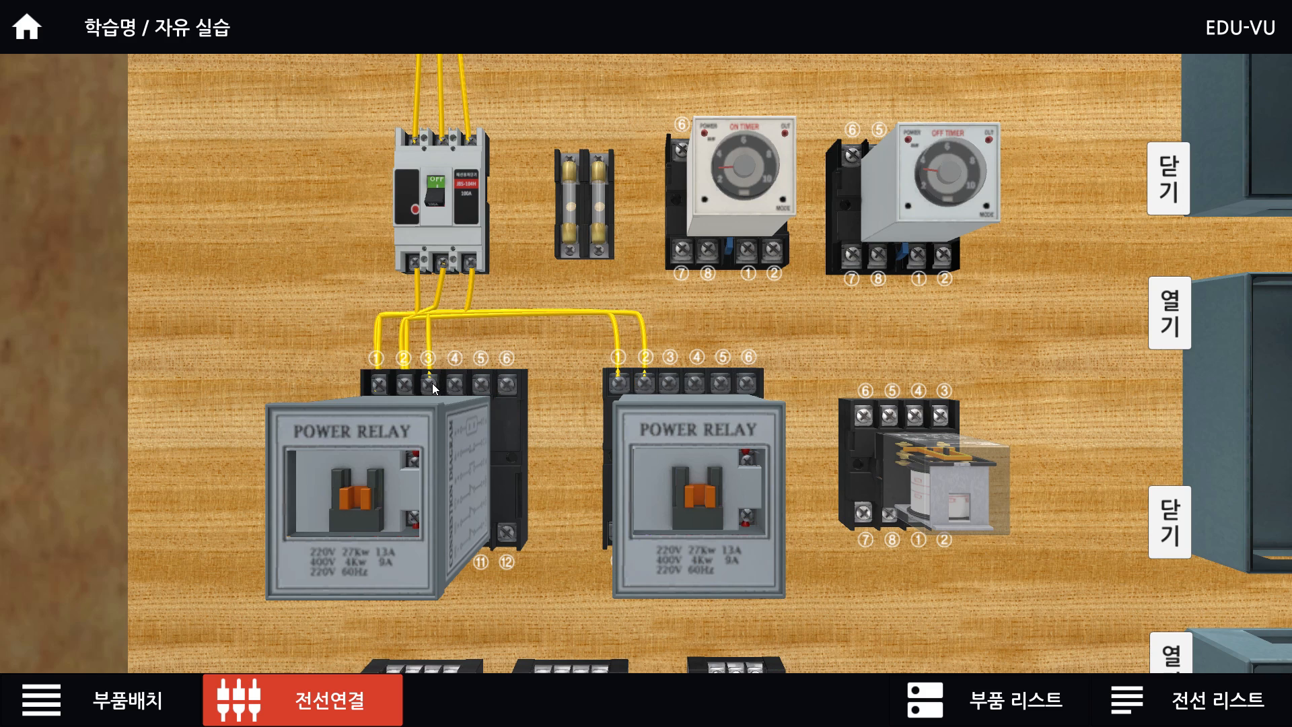
{"action": "left_click_drag", "start_coordinate": [432, 383], "coordinate": [668, 382]}
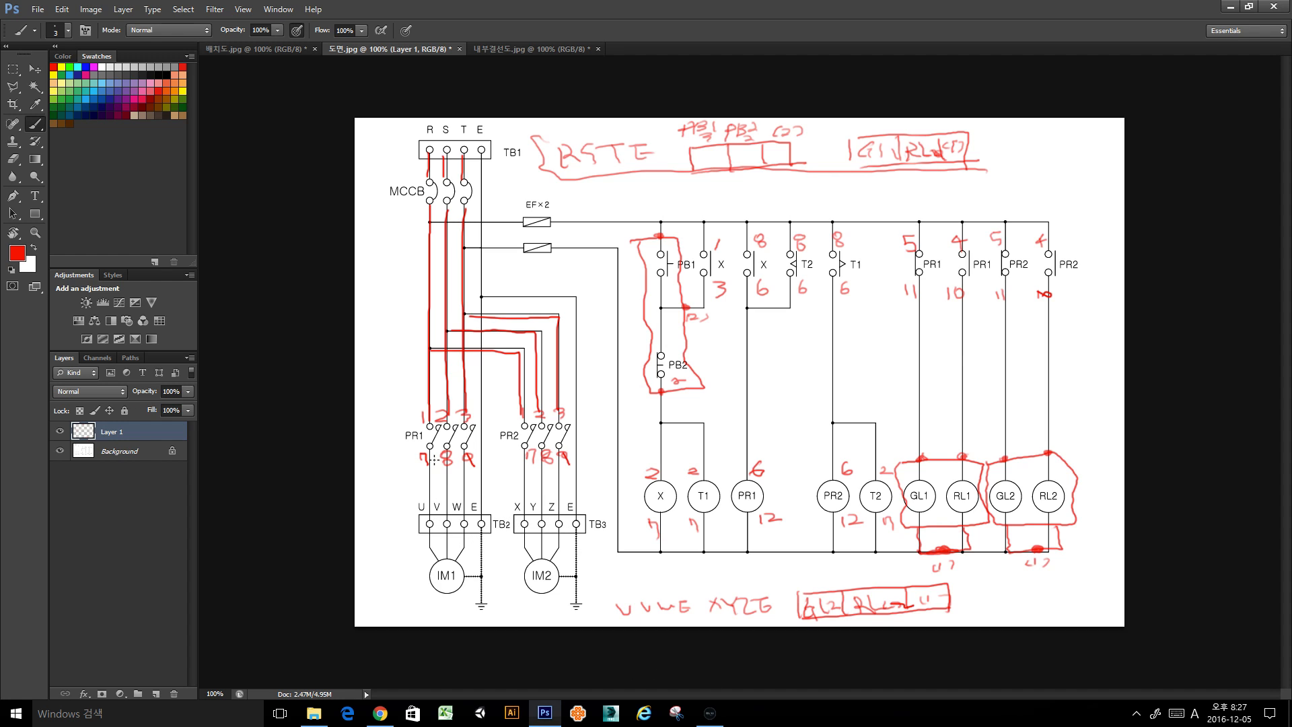
In 도면.jpg in Photoshop, trace the lines from contacts 7, 8 and 9 of PR1 and PR2 to TB2 and TB3 in red.
{"action": "mouse_move", "coordinate": [429, 468]}
{"action": "left_mouse_down"}
{"action": "mouse_move", "coordinate": [429, 514]}
{"action": "mouse_move", "coordinate": [449, 495]}
{"action": "mouse_move", "coordinate": [461, 510]}
{"action": "left_mouse_up"}
{"action": "left_click_drag", "start_coordinate": [526, 463], "coordinate": [529, 518]}
{"action": "left_click_drag", "start_coordinate": [544, 469], "coordinate": [544, 510]}
{"action": "mouse_move", "coordinate": [560, 471]}
{"action": "left_mouse_down"}
{"action": "mouse_move", "coordinate": [559, 513]}
{"action": "mouse_move", "coordinate": [479, 260]}
{"action": "left_mouse_up"}
Return to EDU-VU and wire terminals 7, 8 and 9 of the first power relay to the first three upper terminals of the 4-pole block below it.
{"action": "left_click", "coordinate": [709, 712]}
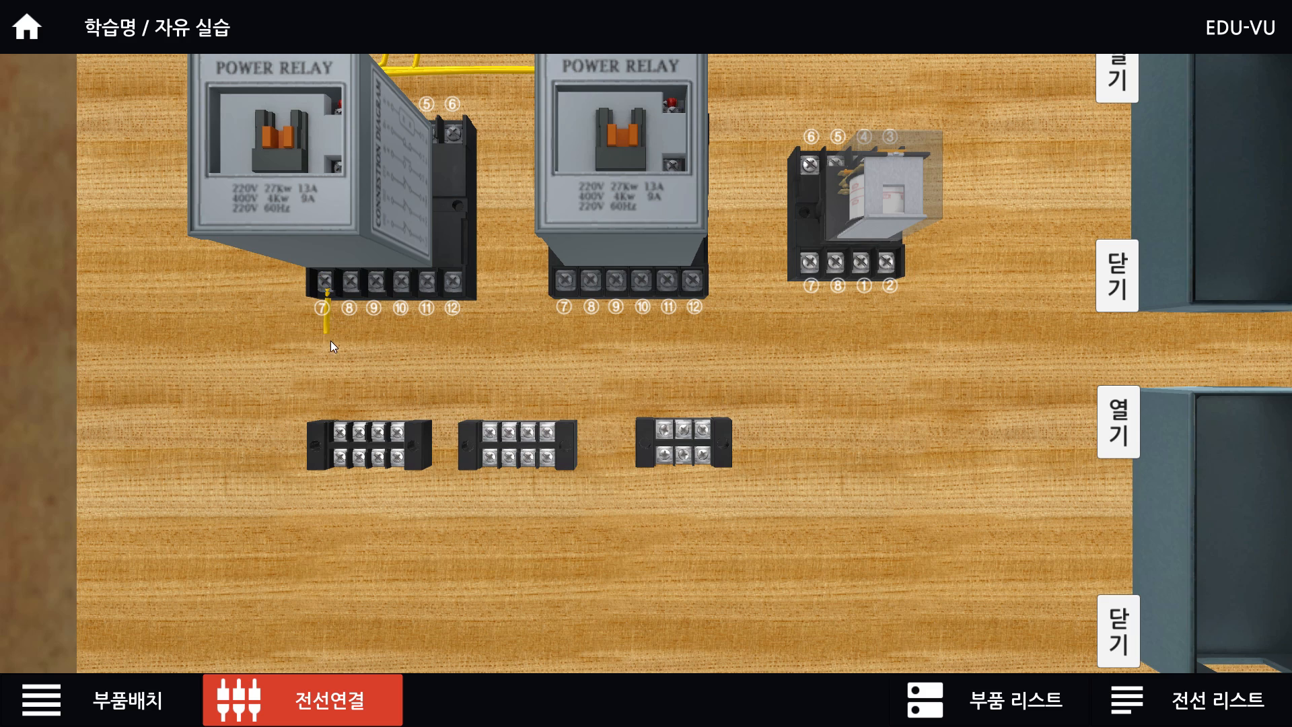
{"action": "left_click", "coordinate": [339, 432]}
{"action": "left_click", "coordinate": [361, 405]}
{"action": "left_click", "coordinate": [376, 285]}
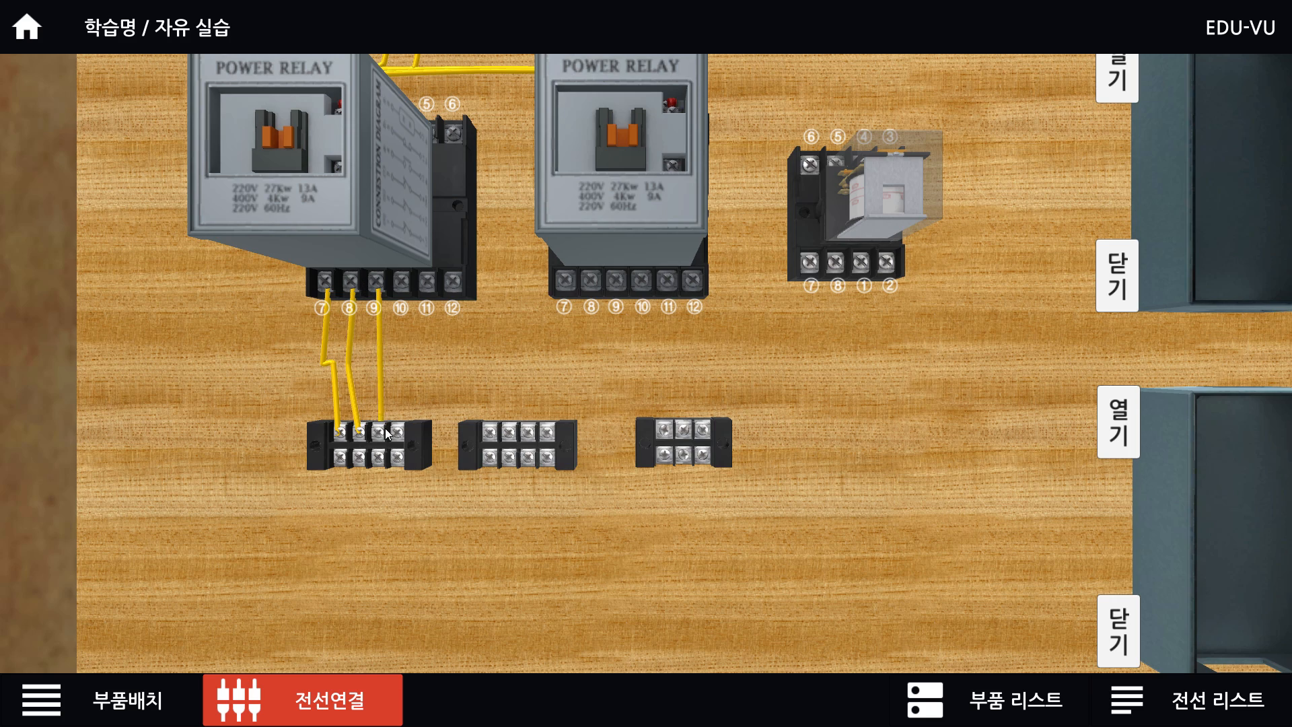
{"action": "left_click", "coordinate": [379, 432]}
{"action": "left_click_drag", "start_coordinate": [539, 301], "coordinate": [516, 318]}
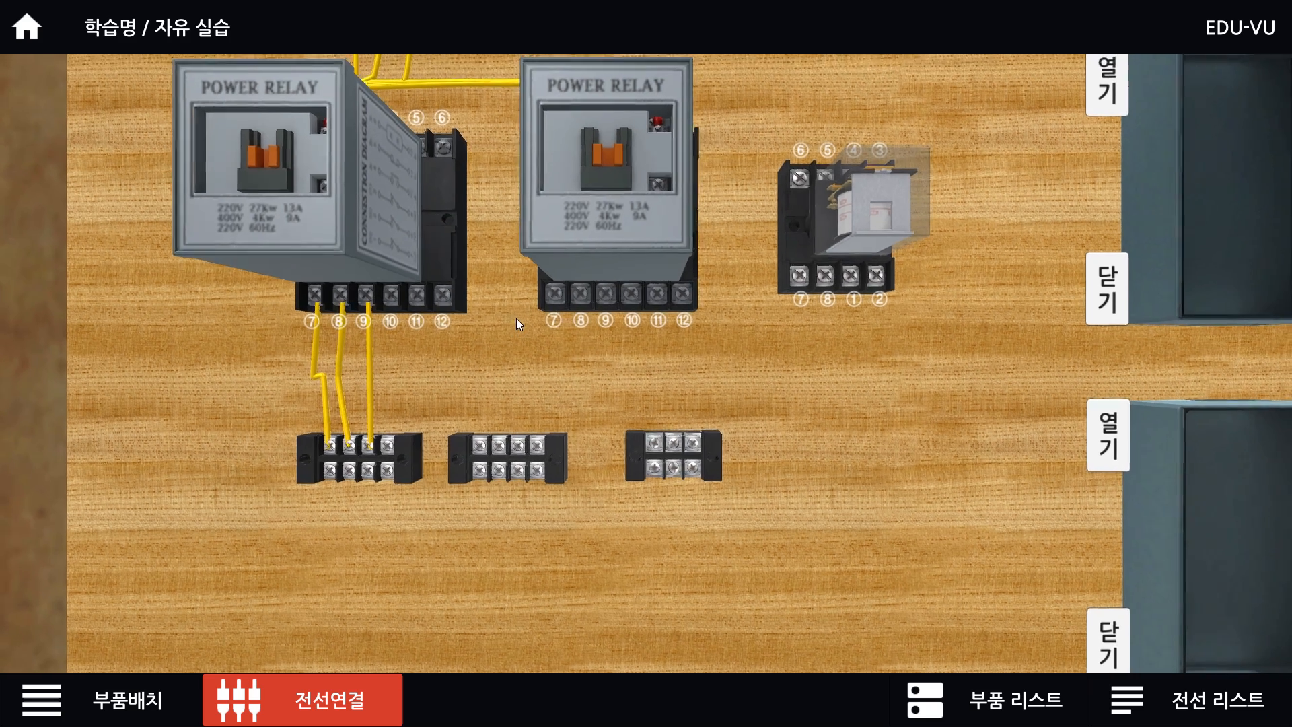
Wire terminals 7, 8 and 9 of the second power relay to the first three upper terminals of the second lower 4-pole block.
{"action": "left_click", "coordinate": [533, 298]}
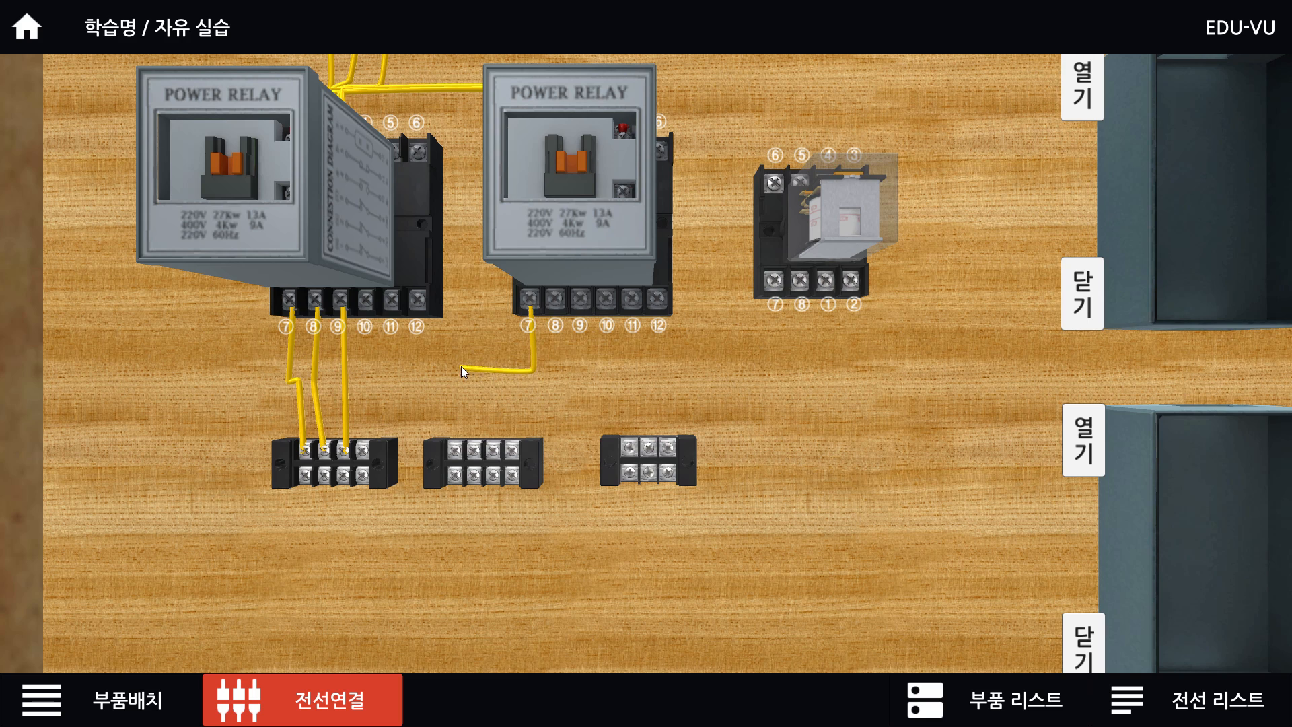
{"action": "left_click", "coordinate": [455, 449]}
{"action": "left_click", "coordinate": [475, 449]}
{"action": "left_click", "coordinate": [556, 298]}
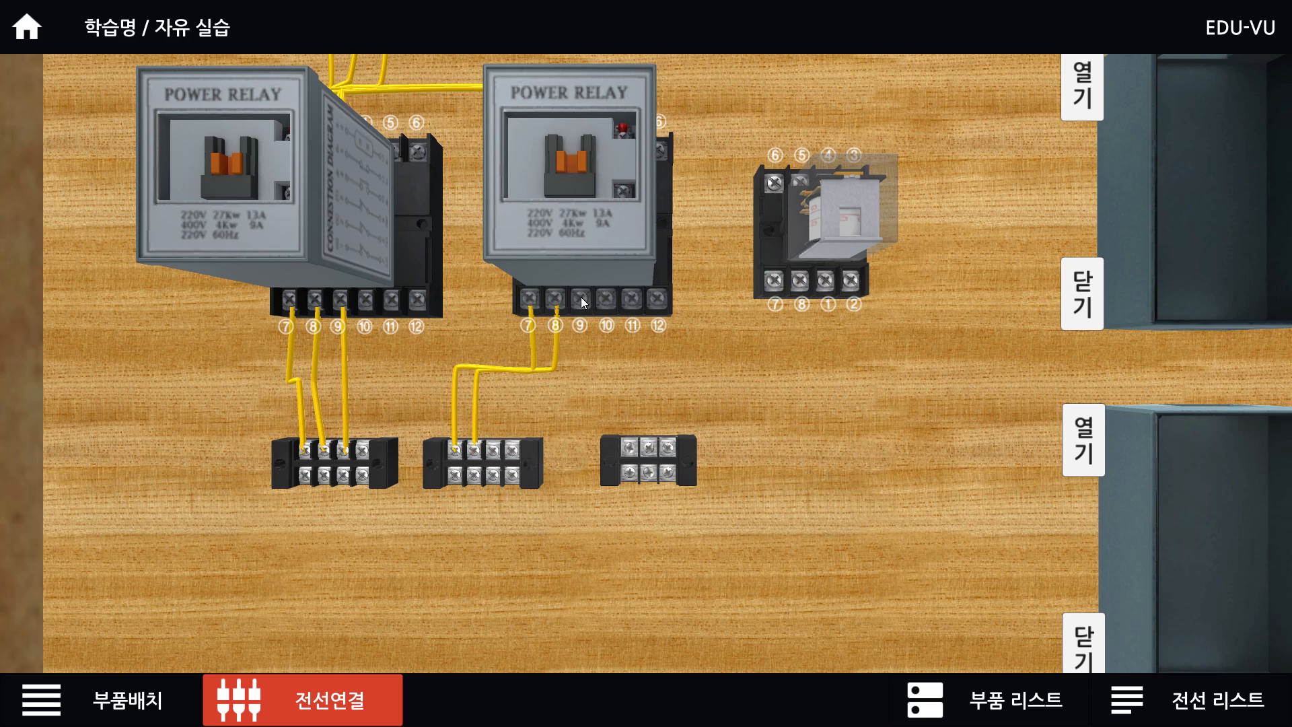
{"action": "left_click", "coordinate": [581, 298]}
{"action": "left_click", "coordinate": [494, 449]}
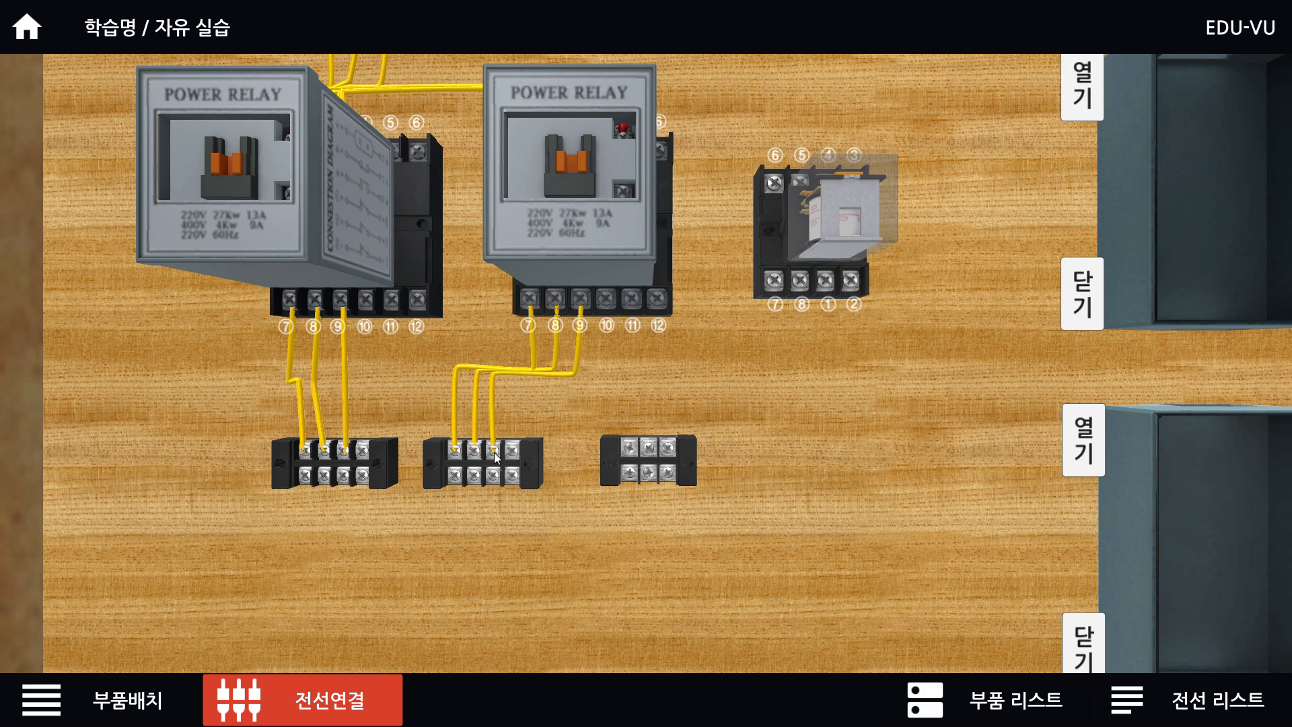
Switch to 도면.jpg in Photoshop and trace the E line from TB1 down to TB2 in red.
{"action": "key", "text": "alt+Tab"}
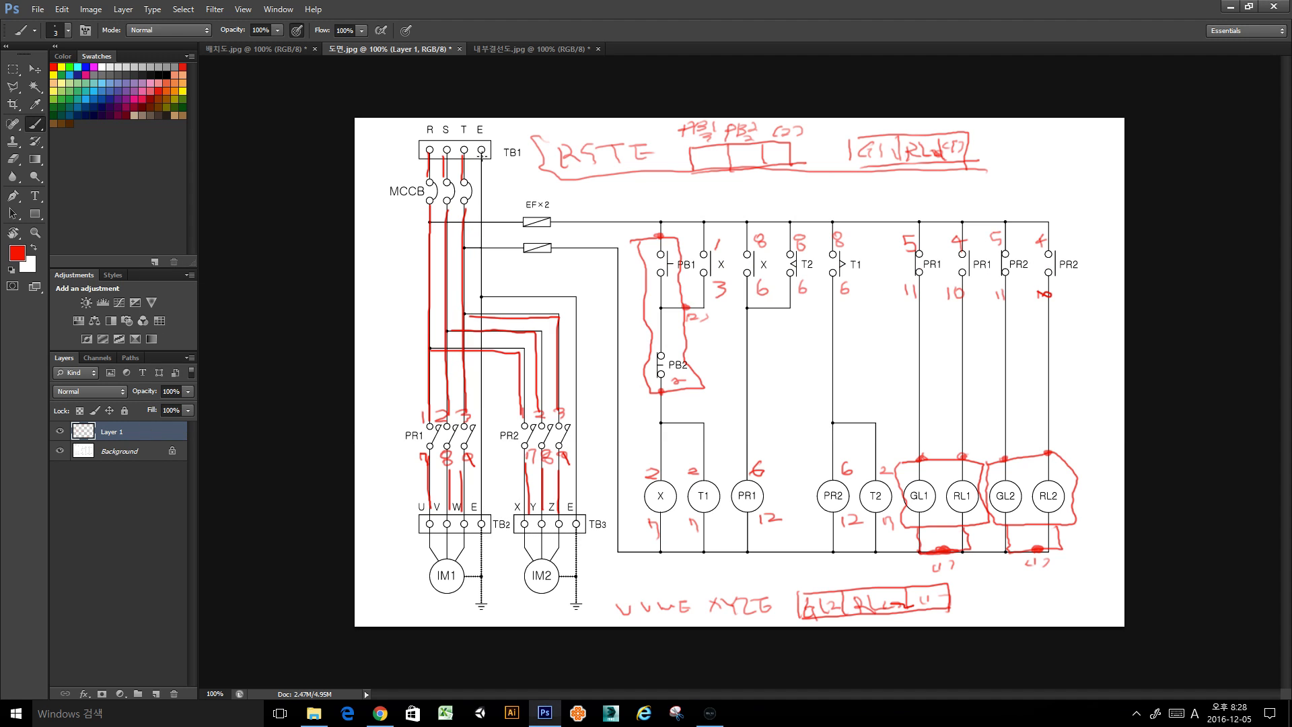
{"action": "left_click_drag", "start_coordinate": [482, 156], "coordinate": [489, 509]}
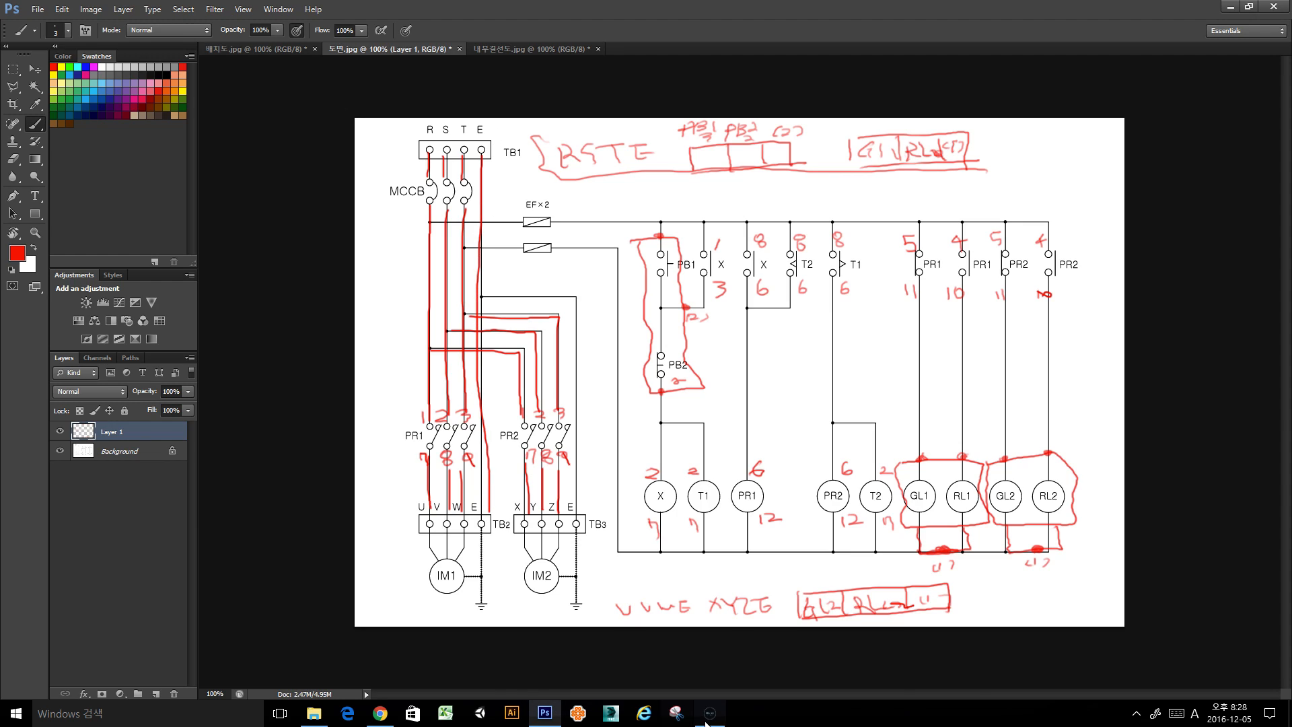
Return to EDU-VU and wire the upper 4-pole block's fourth terminal around the breaker and first relay to the fourth terminal of the first lower 4-pole block.
{"action": "left_click", "coordinate": [710, 714]}
{"action": "left_click_drag", "start_coordinate": [494, 437], "coordinate": [498, 471]}
{"action": "scroll", "coordinate": [447, 285], "scroll_direction": "down", "scroll_amount": 4}
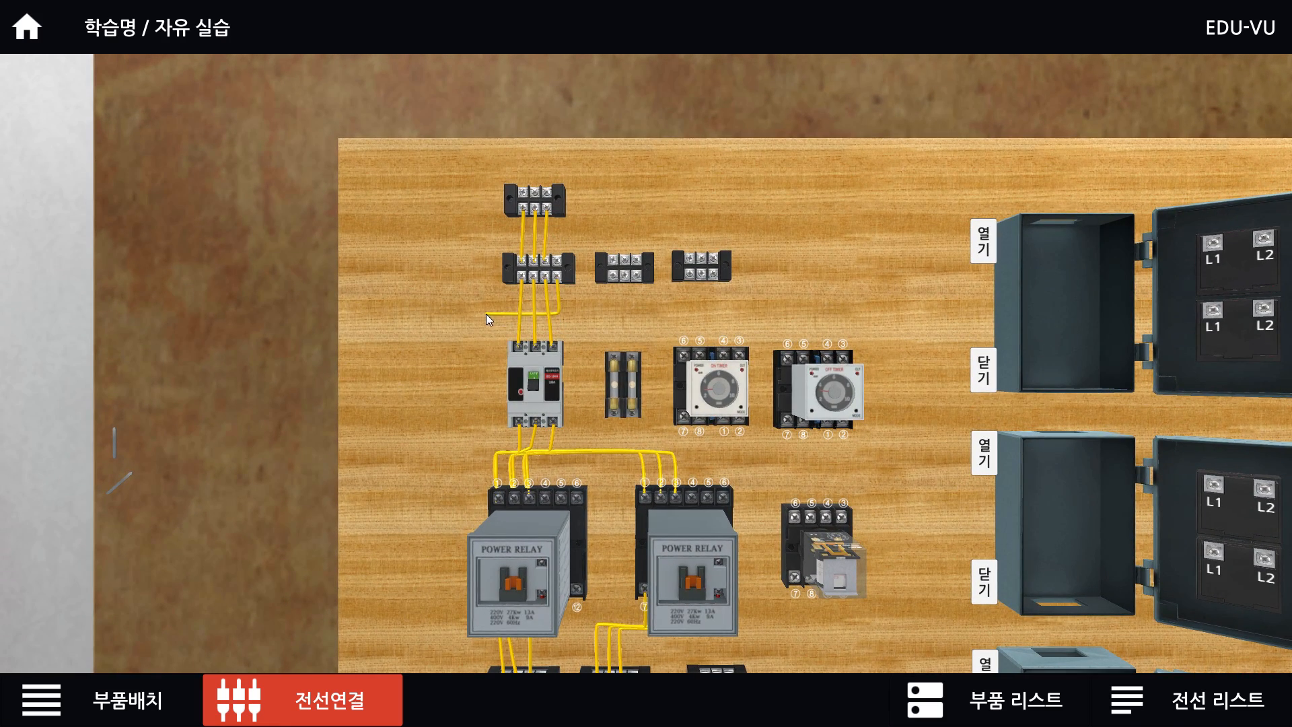
{"action": "left_click", "coordinate": [486, 314]}
{"action": "left_click_drag", "start_coordinate": [443, 503], "coordinate": [468, 239]}
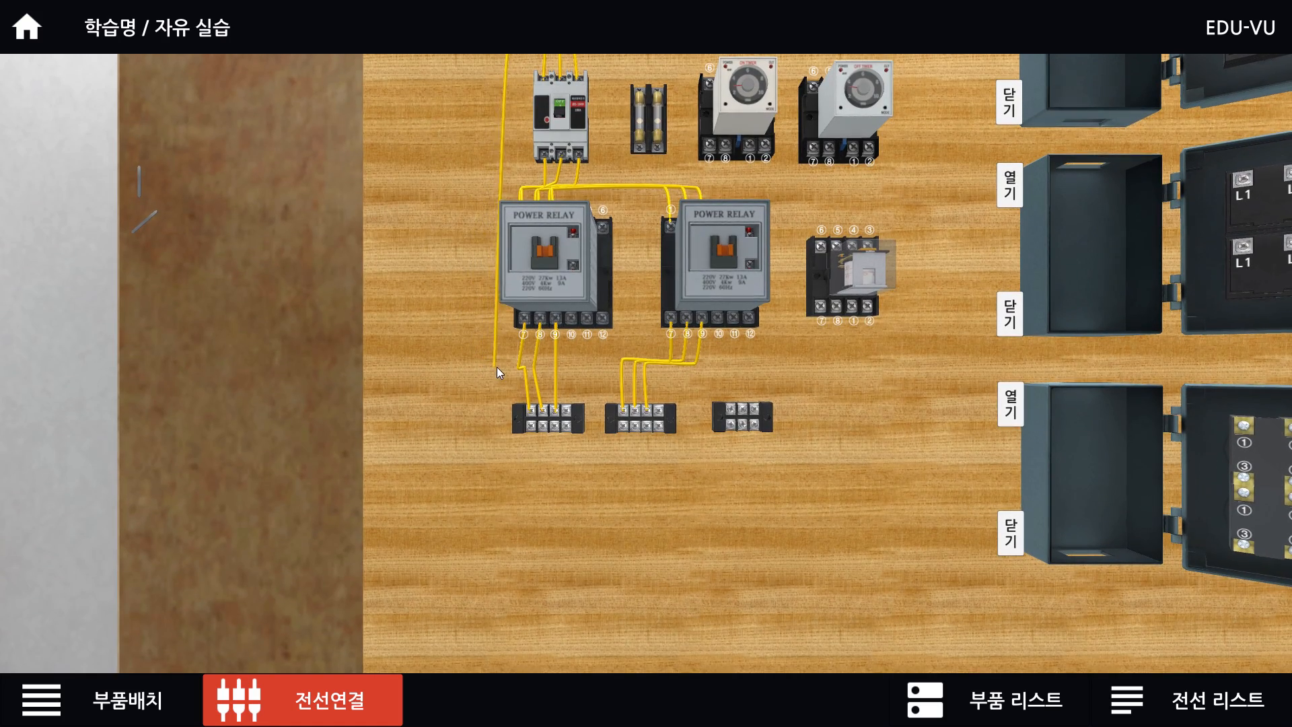
{"action": "left_click", "coordinate": [510, 366]}
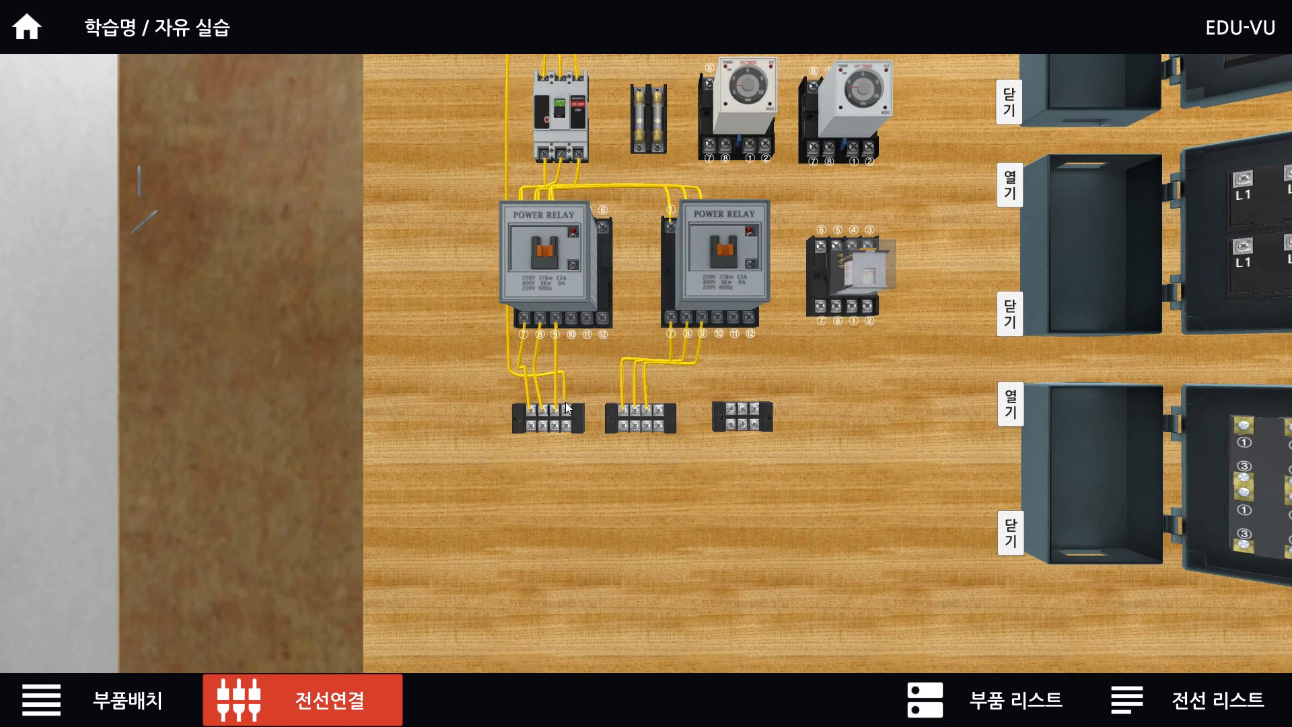
{"action": "left_click_drag", "start_coordinate": [598, 401], "coordinate": [575, 353]}
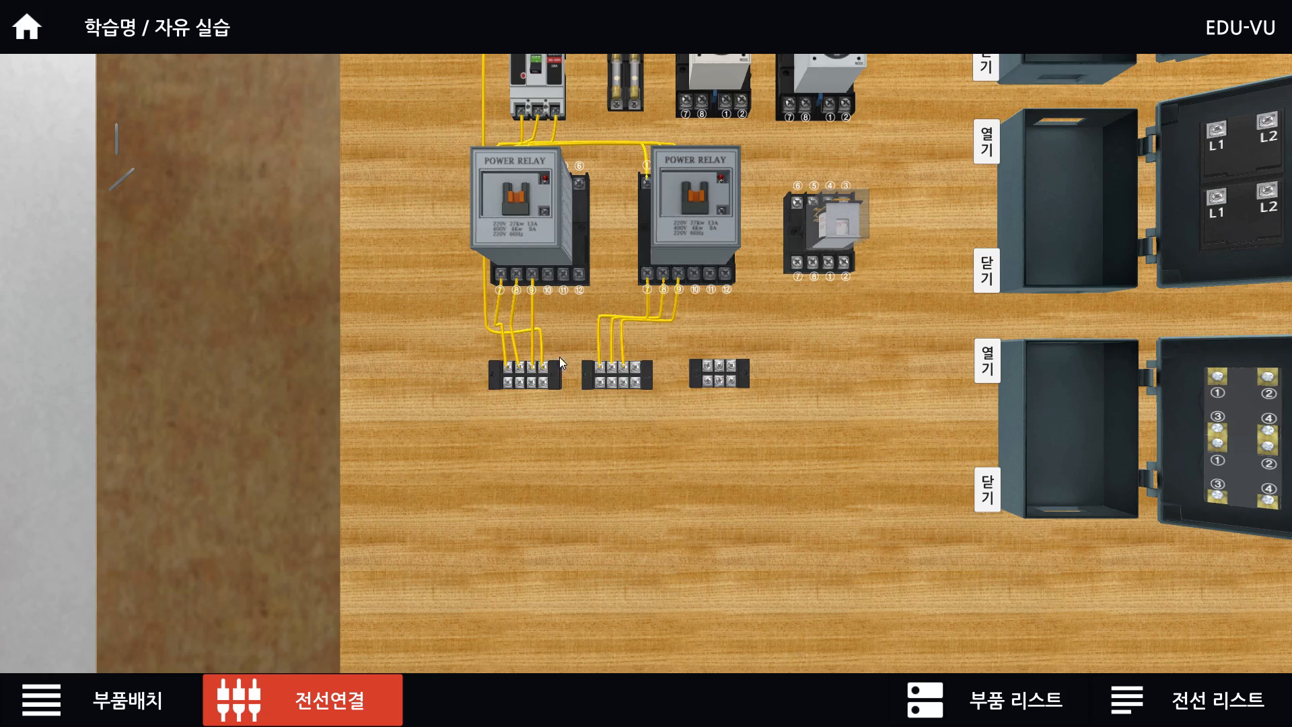
Wire the fourth upper terminal of the first lower 4-pole block to the fourth upper terminal of the second one.
{"action": "left_click_drag", "start_coordinate": [547, 358], "coordinate": [542, 381]}
{"action": "scroll", "coordinate": [542, 381], "scroll_direction": "up", "scroll_amount": 1}
{"action": "scroll", "coordinate": [542, 381], "scroll_direction": "up", "scroll_amount": 2}
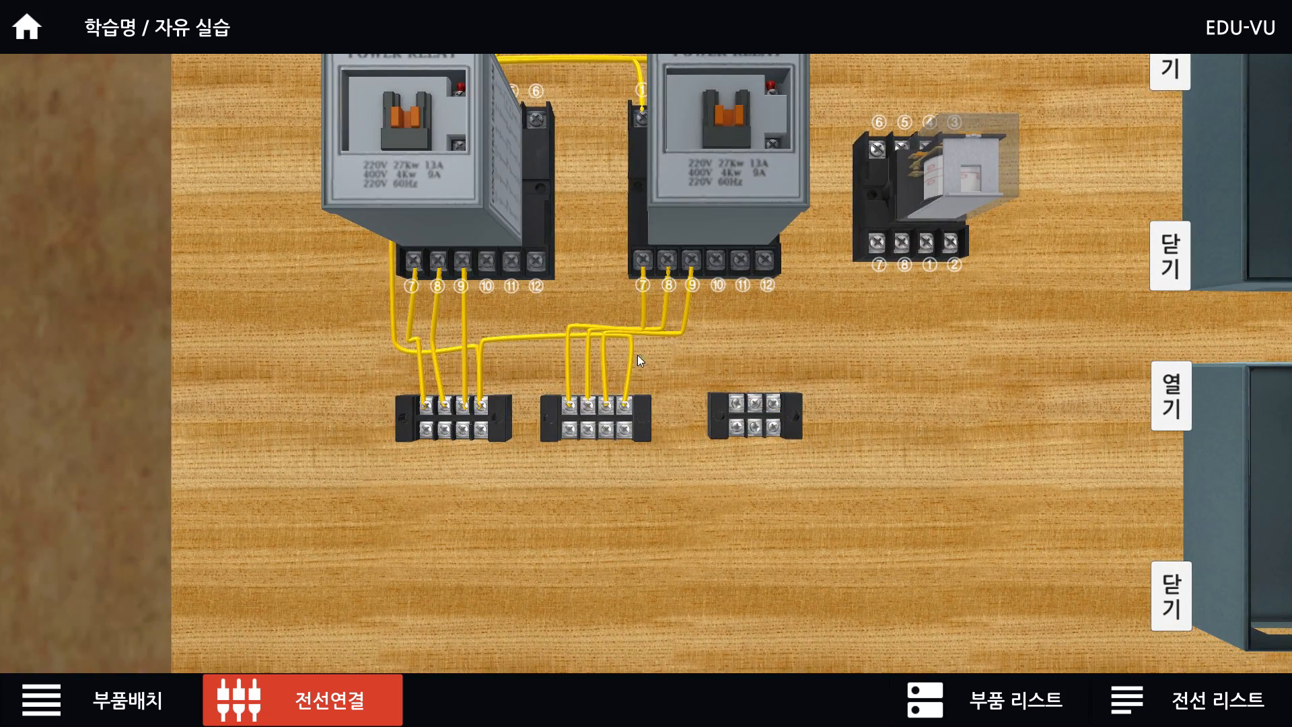
{"action": "left_click_drag", "start_coordinate": [637, 354], "coordinate": [618, 398]}
Trace the E branch line to TB3 in red in 도면.jpg in Photoshop and return to EDU-VU.
{"action": "key", "text": "alt+Tab"}
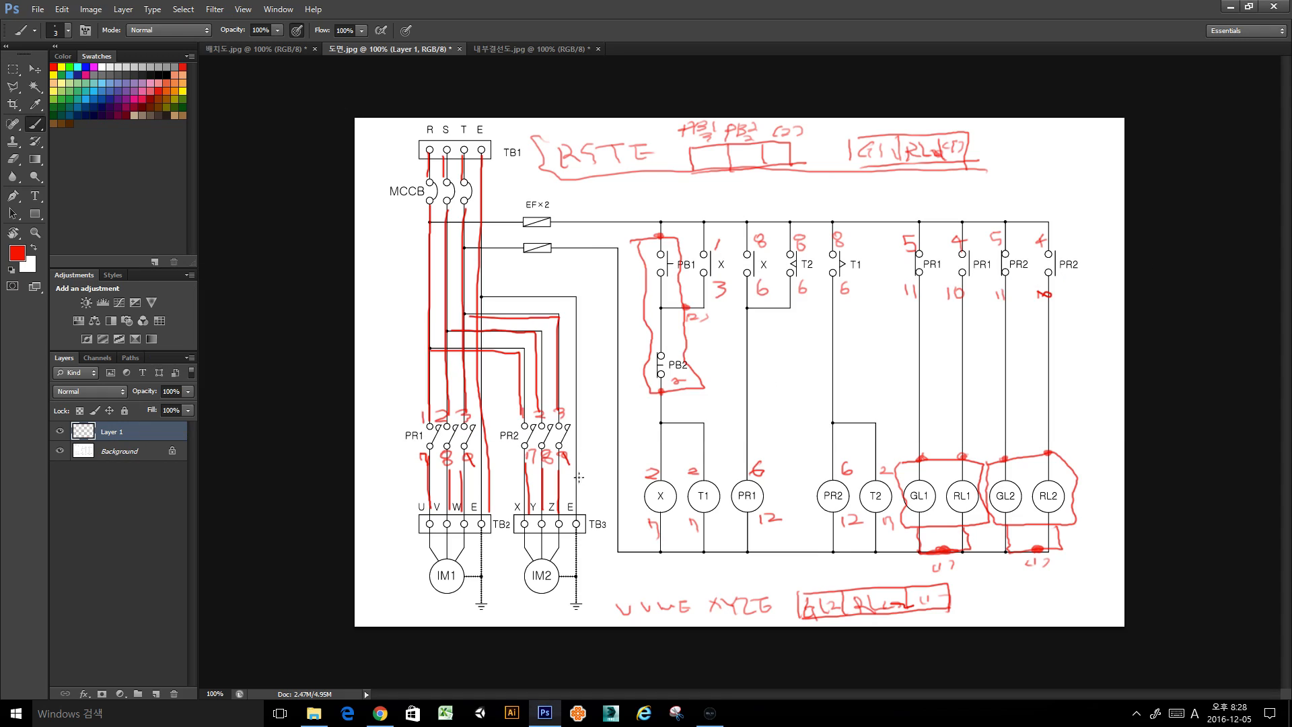
{"action": "mouse_move", "coordinate": [482, 297]}
{"action": "left_mouse_down"}
{"action": "mouse_move", "coordinate": [576, 298]}
{"action": "mouse_move", "coordinate": [578, 525]}
{"action": "left_mouse_up"}
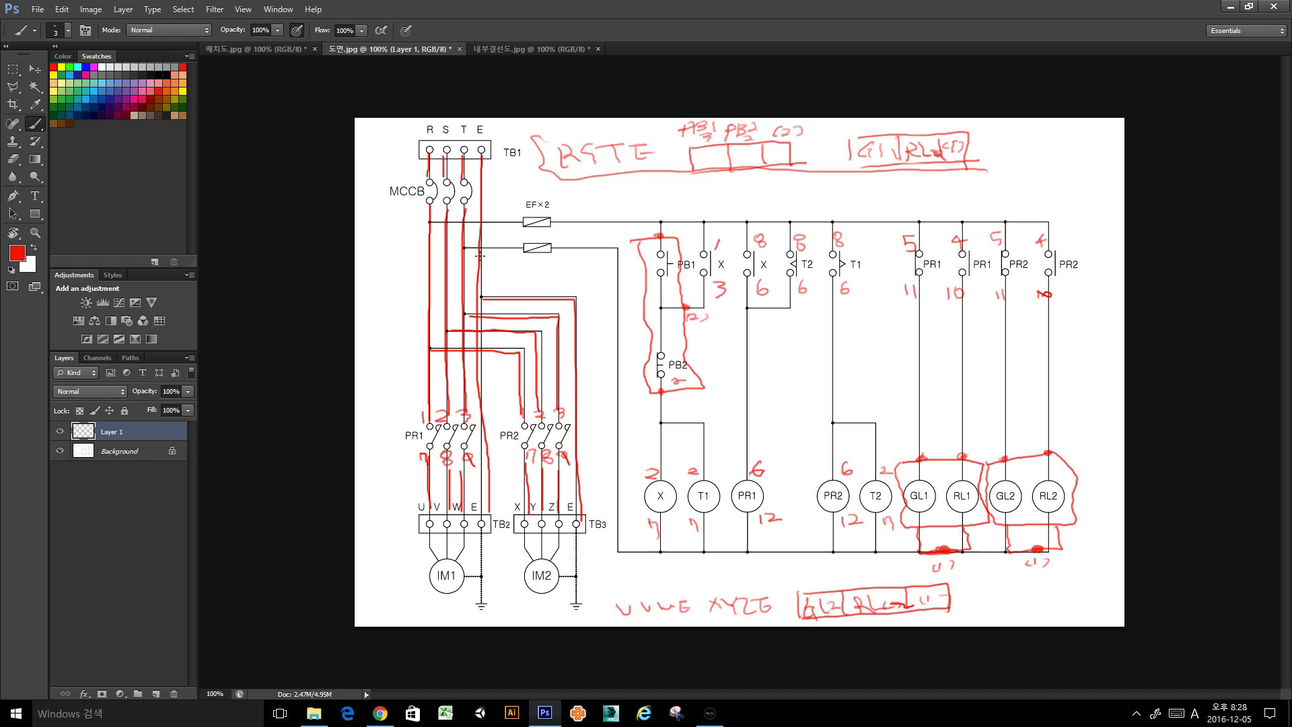
{"action": "left_click_drag", "start_coordinate": [519, 207], "coordinate": [524, 235]}
{"action": "left_click", "coordinate": [710, 712]}
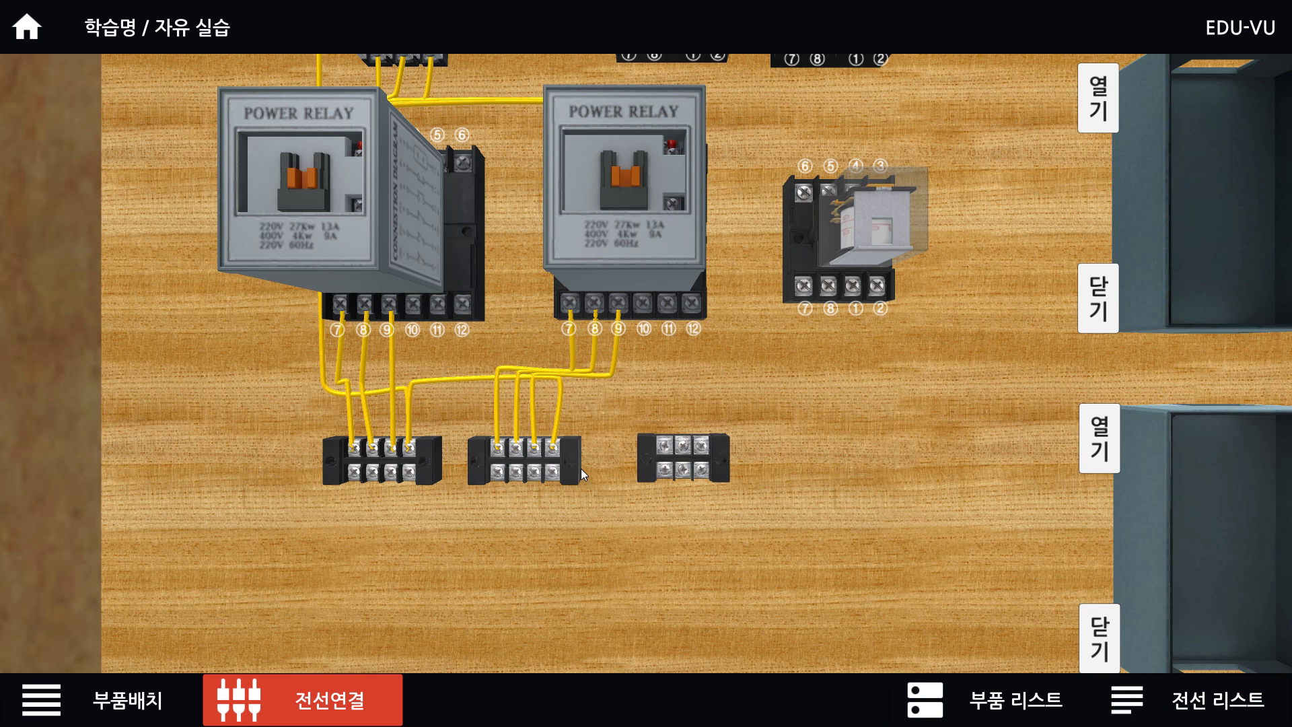
Wire the breaker's first and third output terminals around the breaker to the first and second upper terminals of the fuse holder.
{"action": "scroll", "coordinate": [459, 359], "scroll_direction": "up", "scroll_amount": 3}
{"action": "scroll", "coordinate": [459, 359], "scroll_direction": "up", "scroll_amount": 5}
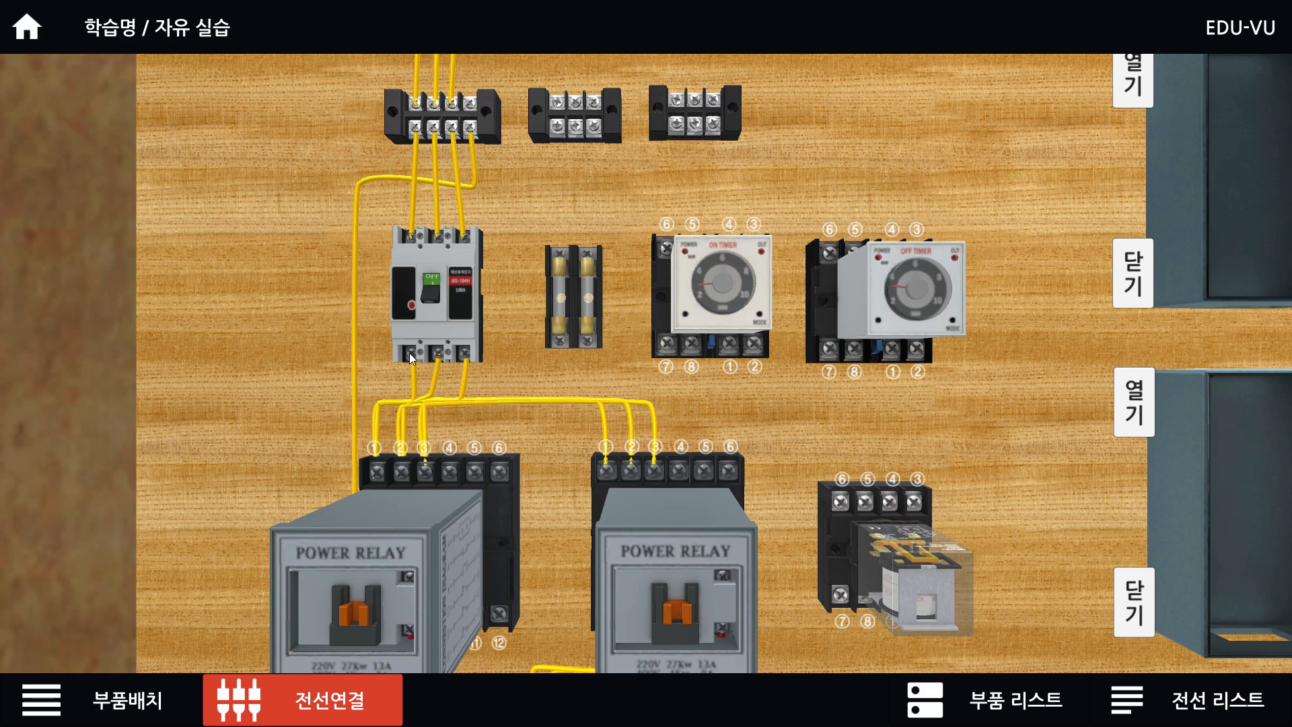
{"action": "left_click_drag", "start_coordinate": [358, 407], "coordinate": [550, 261]}
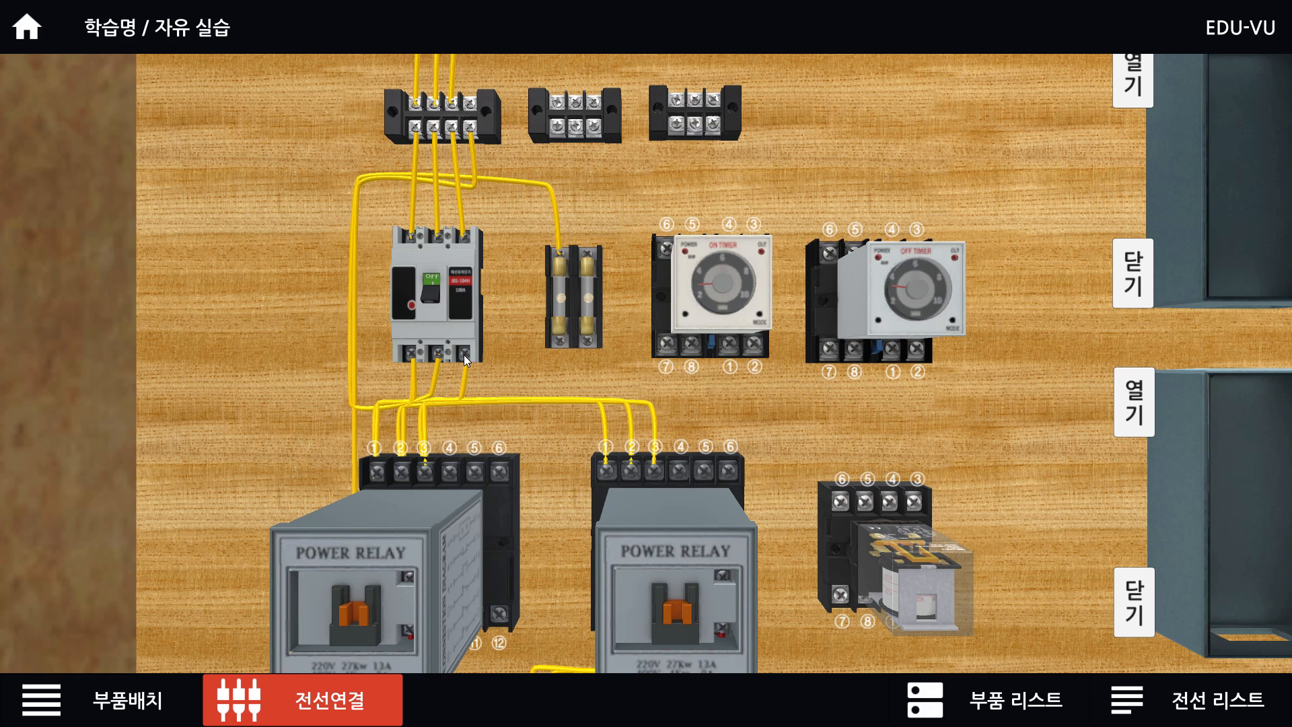
{"action": "left_click_drag", "start_coordinate": [467, 357], "coordinate": [589, 261]}
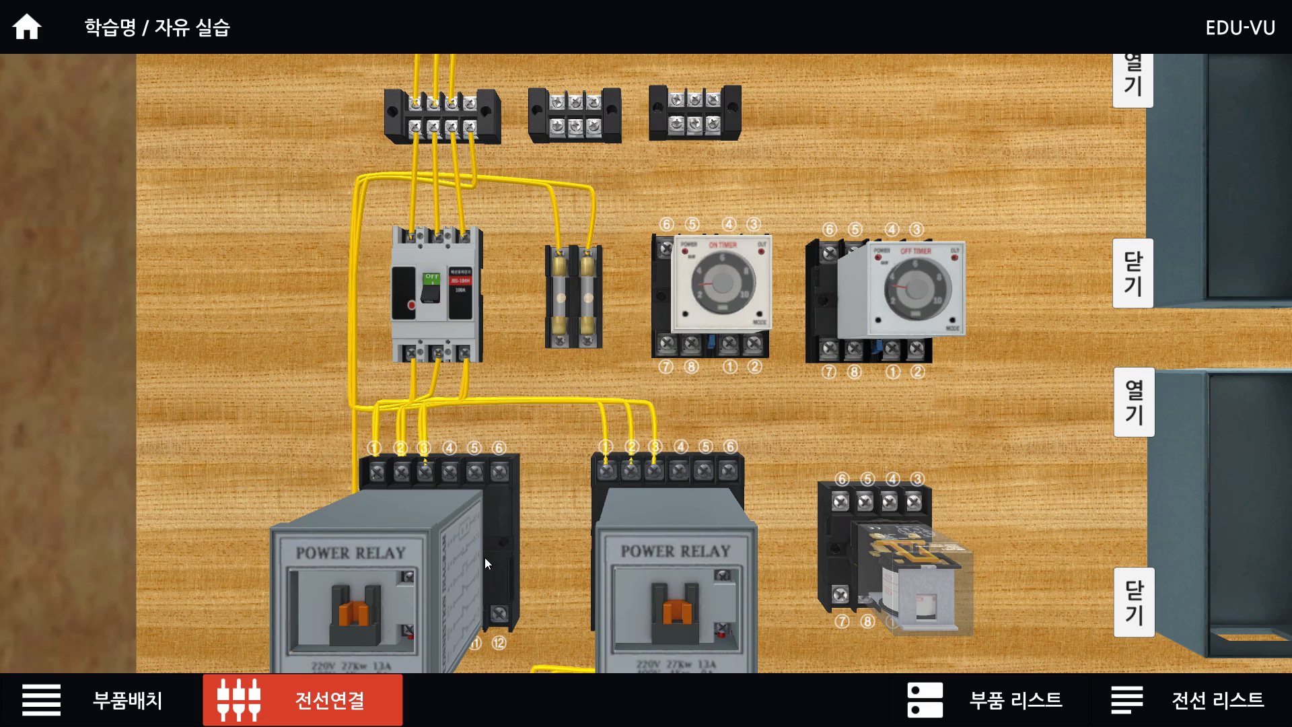
Switch to 도면.jpg in Photoshop and trace in red the R and T branches to the fuses and the second fuse's line down to coil X.
{"action": "key", "text": "alt+Tab"}
{"action": "mouse_move", "coordinate": [438, 224]}
{"action": "left_mouse_down"}
{"action": "mouse_move", "coordinate": [522, 223]}
{"action": "mouse_move", "coordinate": [519, 248]}
{"action": "left_mouse_up"}
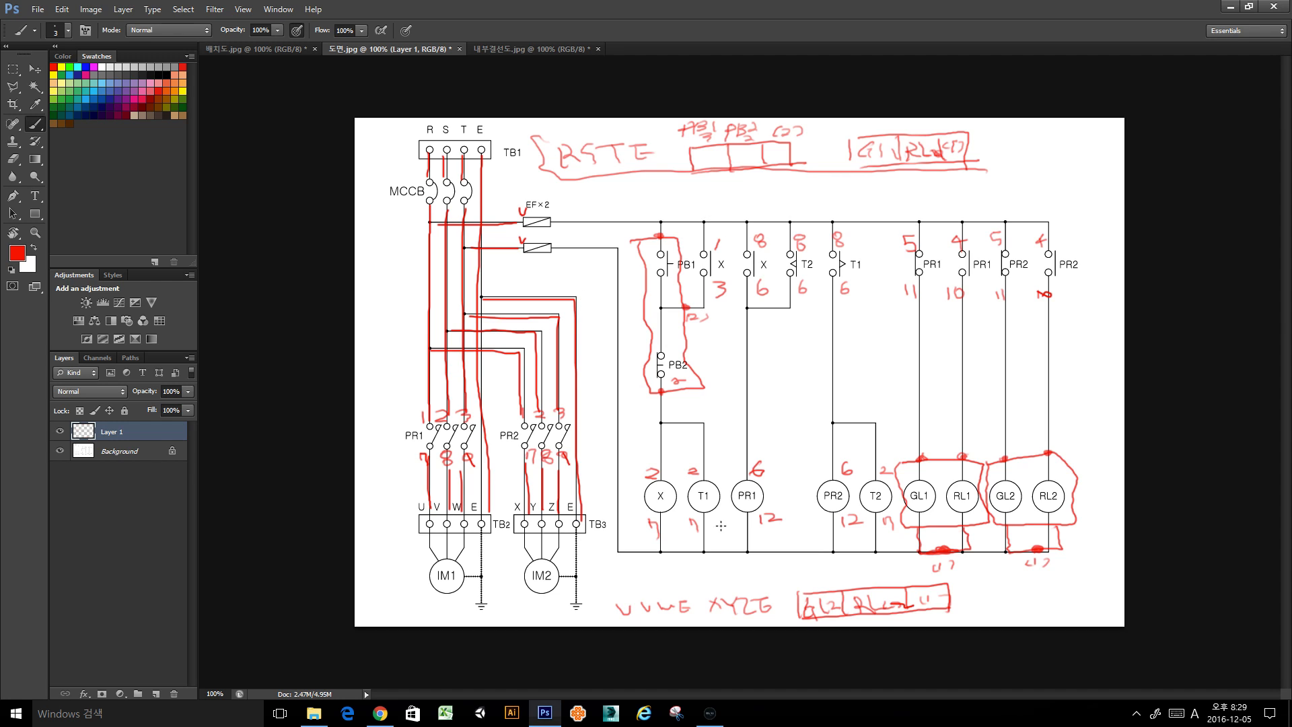
{"action": "left_click_drag", "start_coordinate": [690, 555], "coordinate": [874, 553]}
{"action": "mouse_move", "coordinate": [712, 719]}
{"action": "mouse_move", "coordinate": [567, 247]}
{"action": "left_mouse_down"}
{"action": "mouse_move", "coordinate": [612, 256]}
{"action": "mouse_move", "coordinate": [624, 545]}
{"action": "mouse_move", "coordinate": [664, 553]}
{"action": "left_mouse_up"}
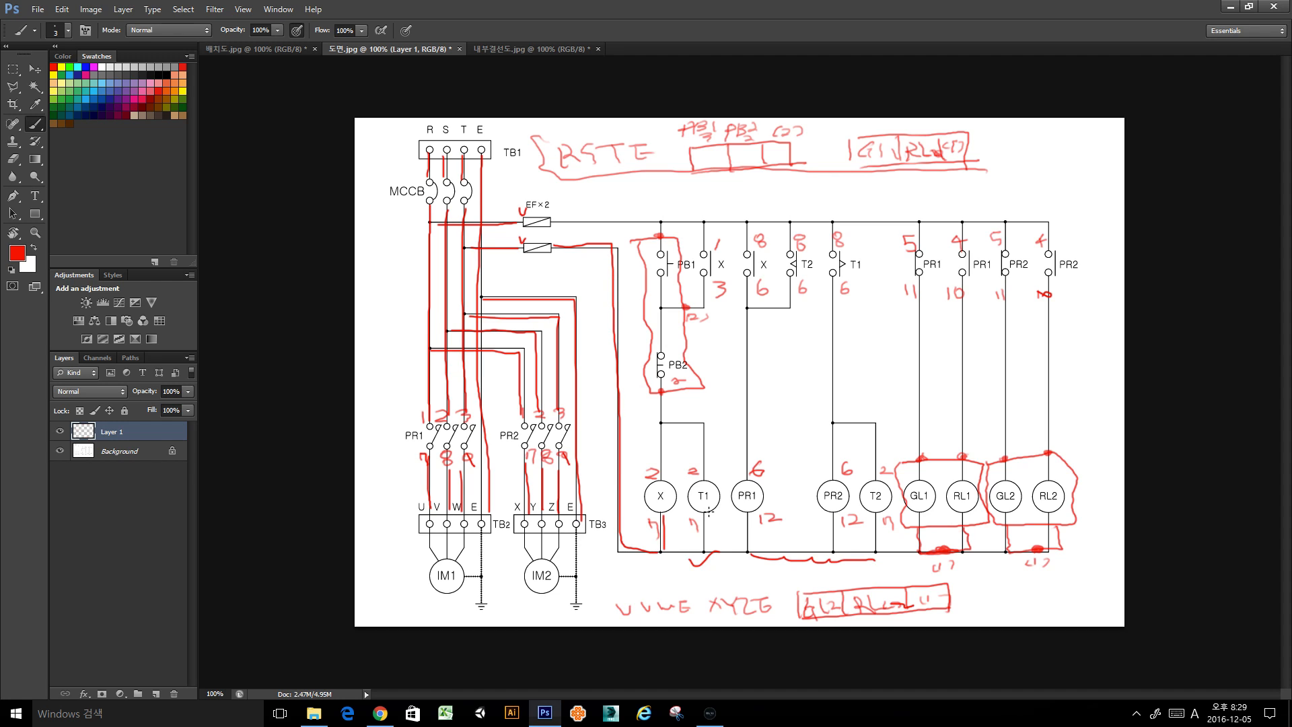
Mark the branches below T1, PR2 and T2 in red and sketch the links from T2 to the two lamp commons.
{"action": "mouse_move", "coordinate": [709, 509]}
{"action": "left_mouse_down"}
{"action": "mouse_move", "coordinate": [711, 547]}
{"action": "mouse_move", "coordinate": [746, 552]}
{"action": "left_mouse_up"}
{"action": "left_click_drag", "start_coordinate": [835, 517], "coordinate": [835, 553]}
{"action": "mouse_move", "coordinate": [875, 512]}
{"action": "left_mouse_down"}
{"action": "mouse_move", "coordinate": [877, 554]}
{"action": "mouse_move", "coordinate": [939, 573]}
{"action": "mouse_move", "coordinate": [890, 574]}
{"action": "mouse_move", "coordinate": [886, 558]}
{"action": "left_mouse_up"}
{"action": "left_click_drag", "start_coordinate": [1027, 554], "coordinate": [941, 570]}
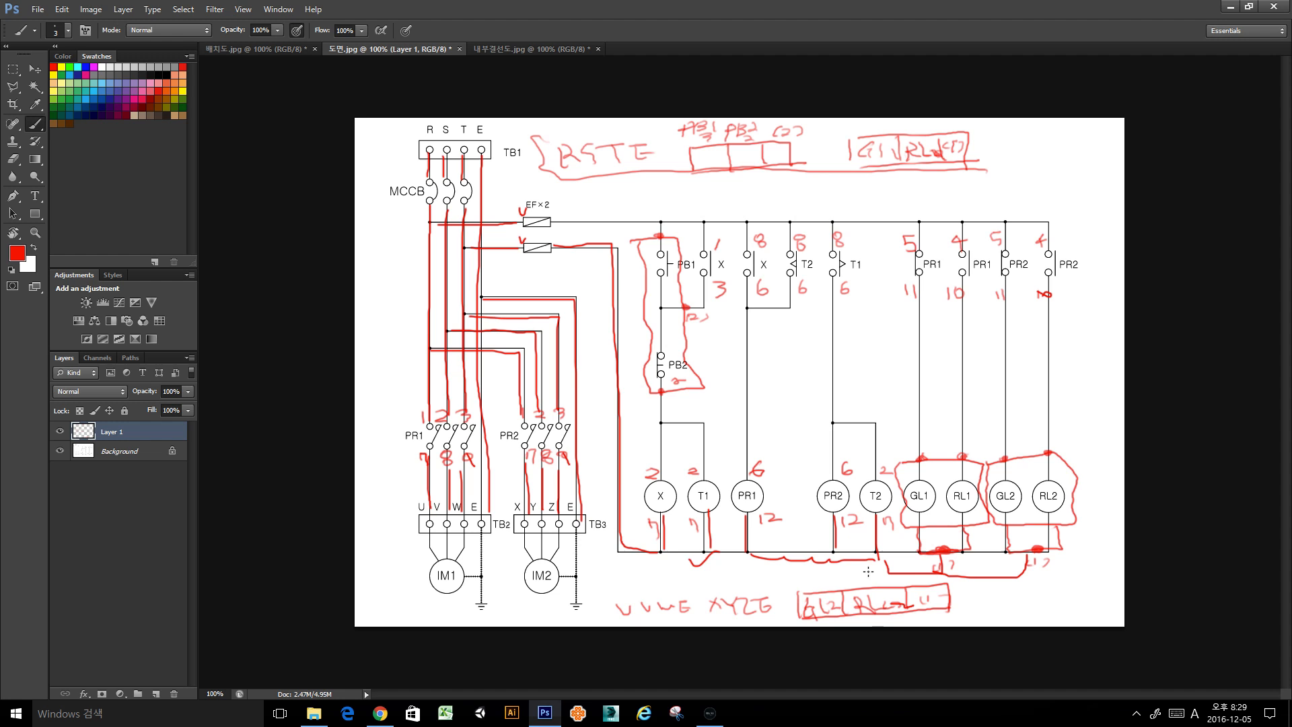
In EDU-VU, wire the second fuse's lower terminal to terminal 7 of the ON timer and OFF timer, and switch back to 도면.jpg.
{"action": "left_click", "coordinate": [707, 712]}
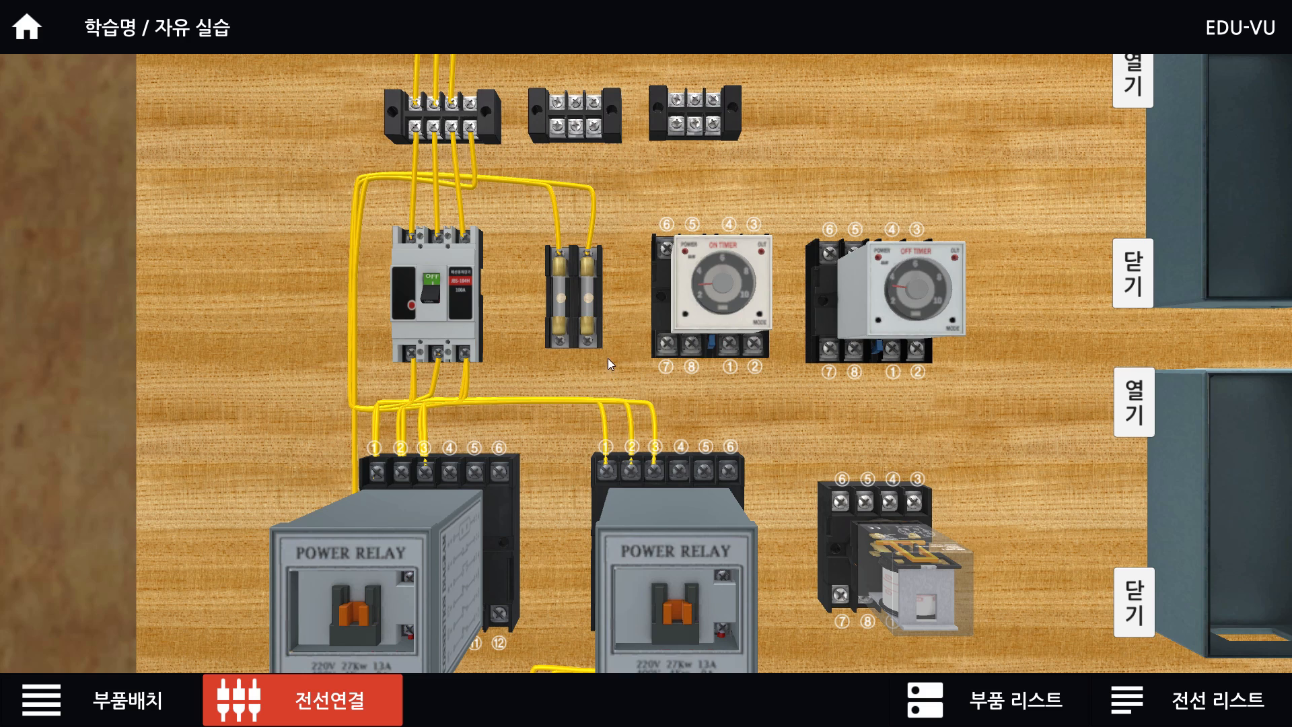
{"action": "mouse_move", "coordinate": [589, 344]}
{"action": "left_mouse_down"}
{"action": "mouse_move", "coordinate": [591, 405]}
{"action": "mouse_move", "coordinate": [630, 401]}
{"action": "mouse_move", "coordinate": [599, 398]}
{"action": "mouse_move", "coordinate": [599, 341]}
{"action": "left_mouse_up"}
{"action": "left_click", "coordinate": [589, 399]}
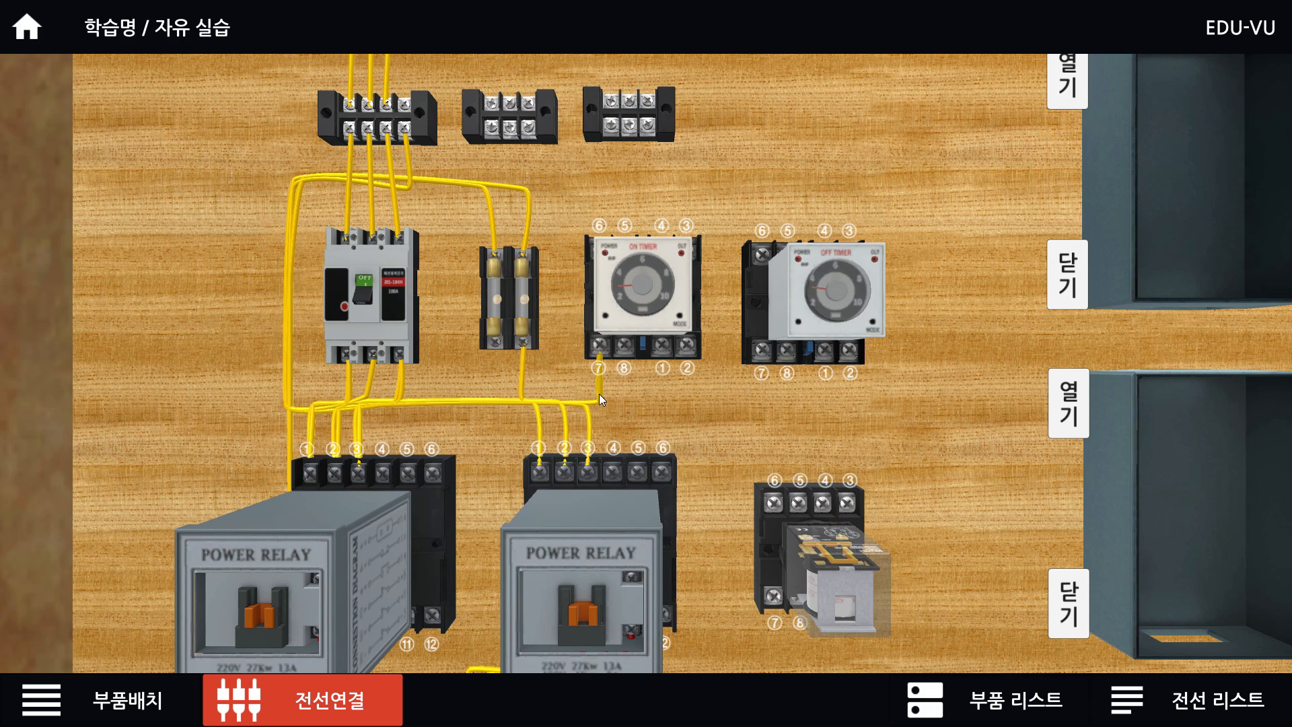
{"action": "left_click_drag", "start_coordinate": [599, 394], "coordinate": [761, 349]}
{"action": "key", "text": "alt+Tab"}
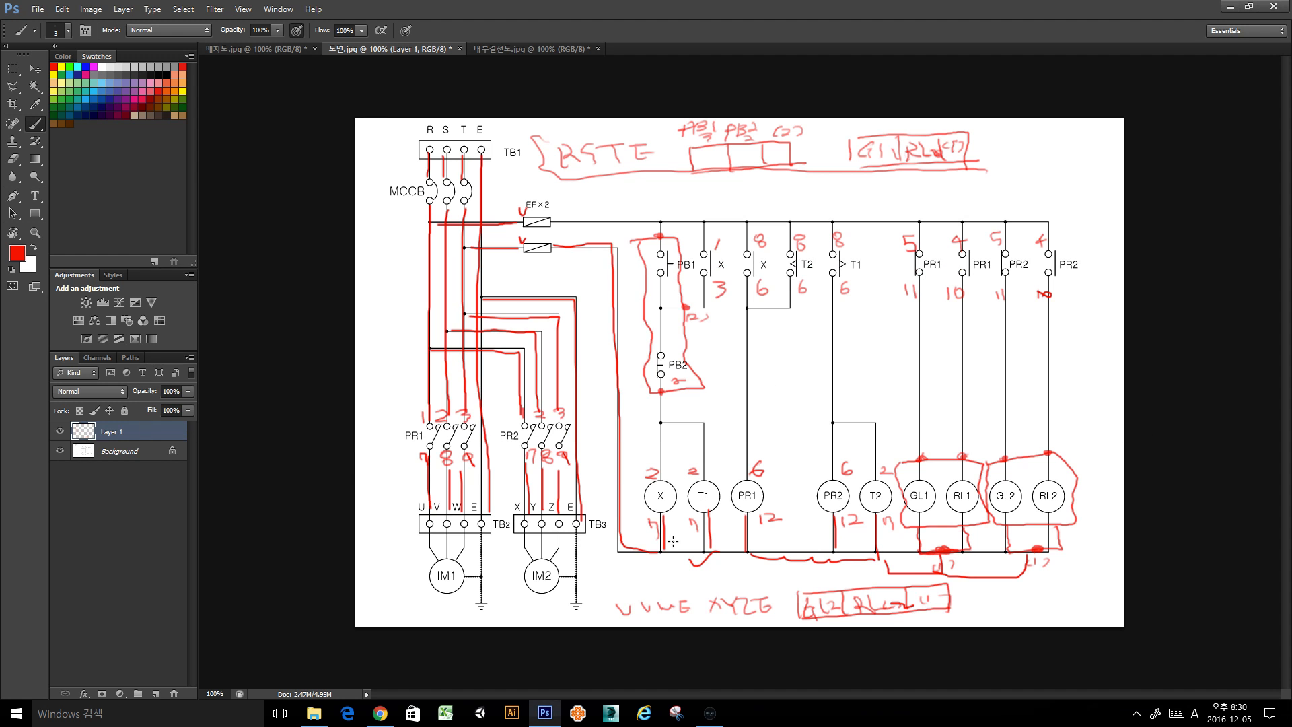
{"action": "key", "text": "alt+z"}
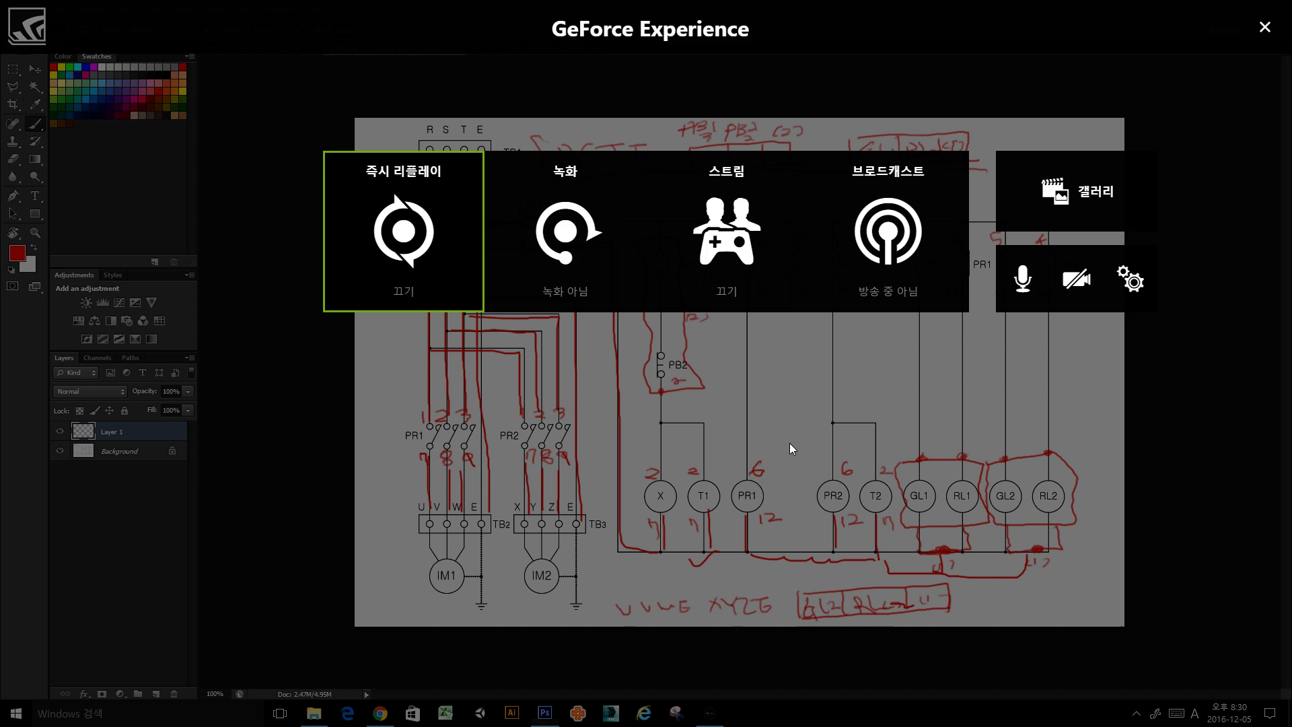
{"action": "key", "text": "alt+z"}
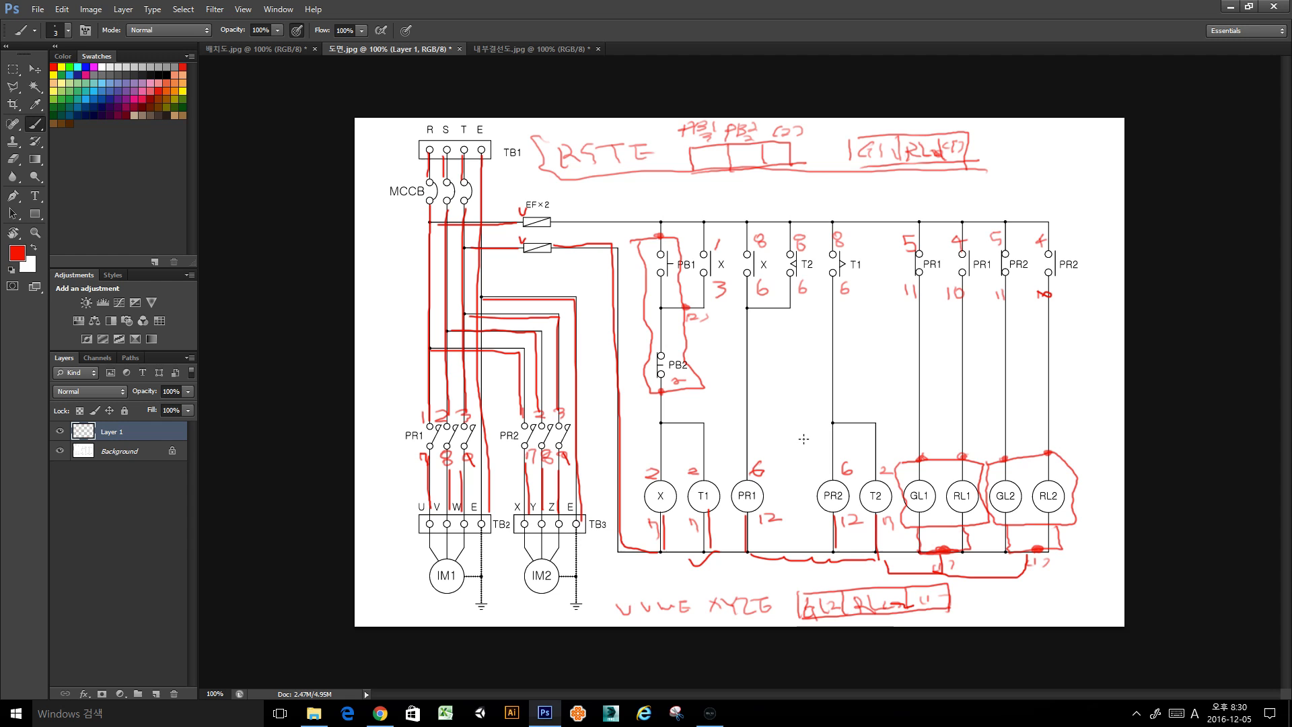
{"action": "left_click", "coordinate": [800, 438]}
{"action": "left_click", "coordinate": [62, 9]}
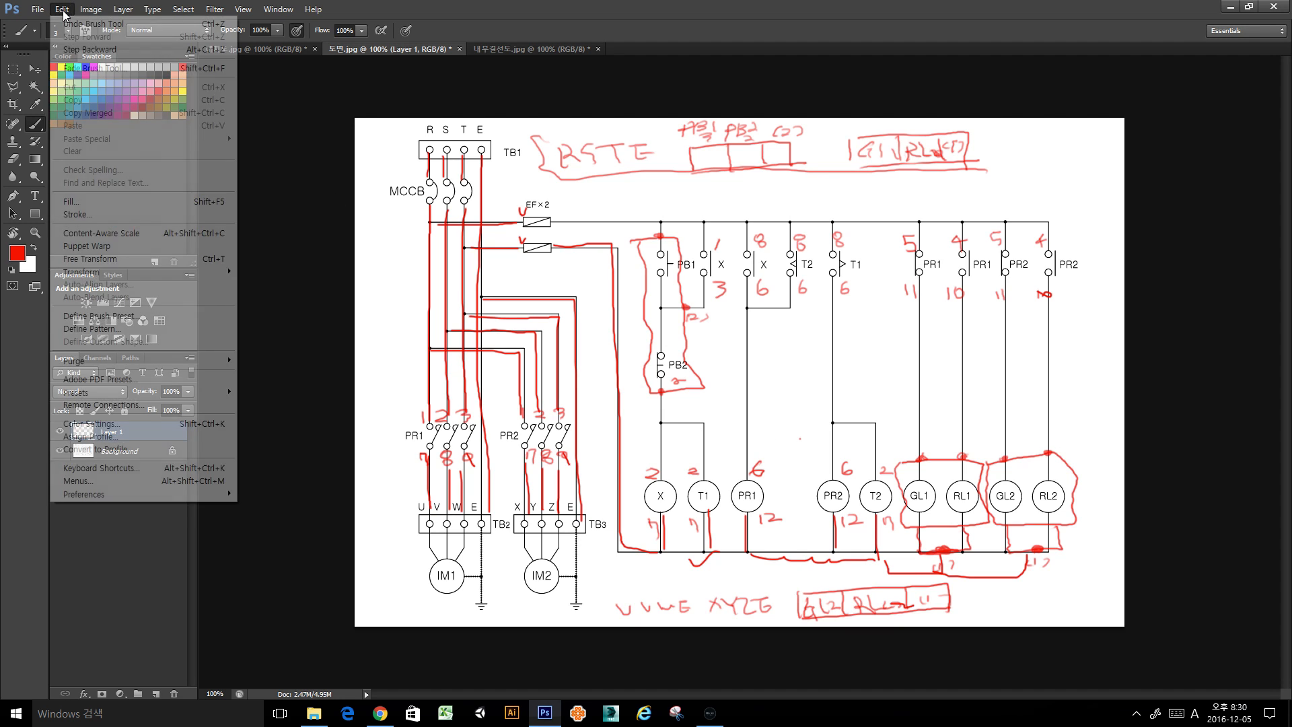
{"action": "left_click", "coordinate": [93, 24]}
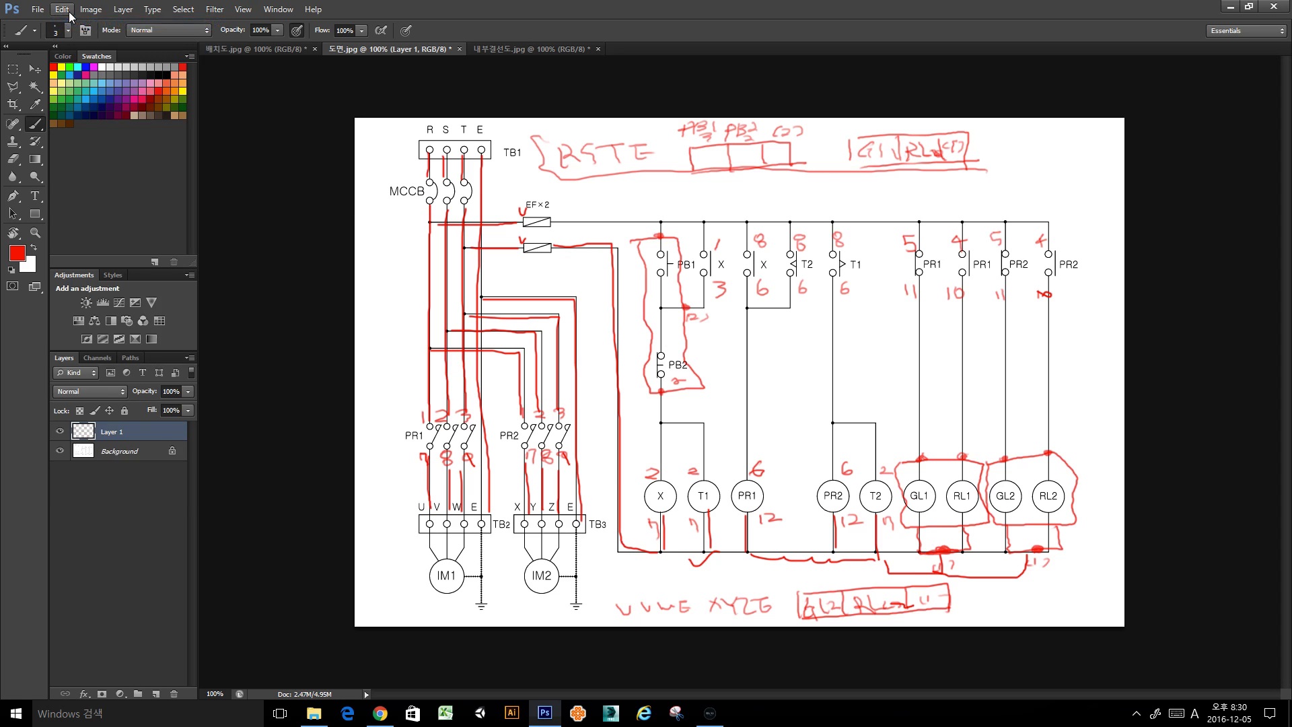
{"action": "left_click", "coordinate": [61, 10]}
{"action": "left_click", "coordinate": [85, 37]}
{"action": "left_click", "coordinate": [35, 70]}
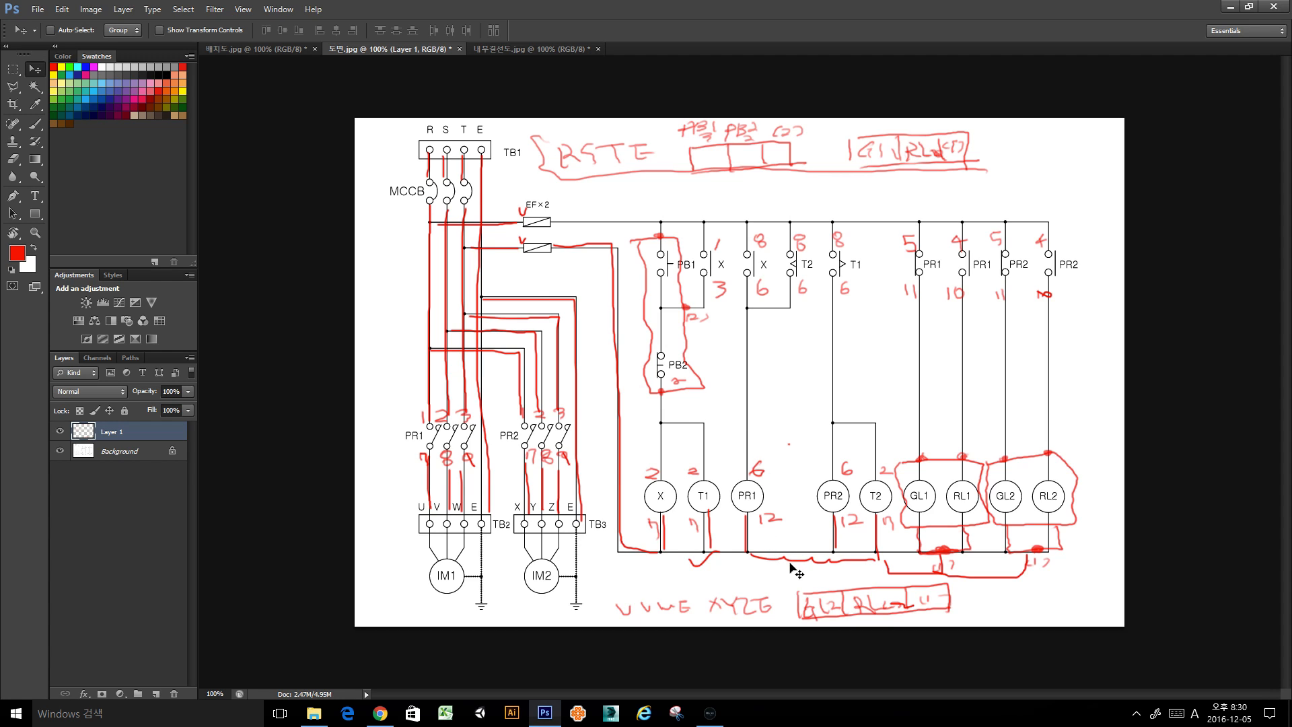
Erase the red marks along the lower common line and retrace it from the second fuse to T1 and T2, marking X, PR1 and PR2.
{"action": "key", "text": "e"}
{"action": "mouse_move", "coordinate": [800, 562]}
{"action": "left_mouse_down"}
{"action": "mouse_move", "coordinate": [1030, 572]}
{"action": "mouse_move", "coordinate": [881, 566]}
{"action": "mouse_move", "coordinate": [874, 525]}
{"action": "mouse_move", "coordinate": [771, 565]}
{"action": "mouse_move", "coordinate": [736, 565]}
{"action": "mouse_move", "coordinate": [716, 538]}
{"action": "mouse_move", "coordinate": [654, 569]}
{"action": "left_mouse_up"}
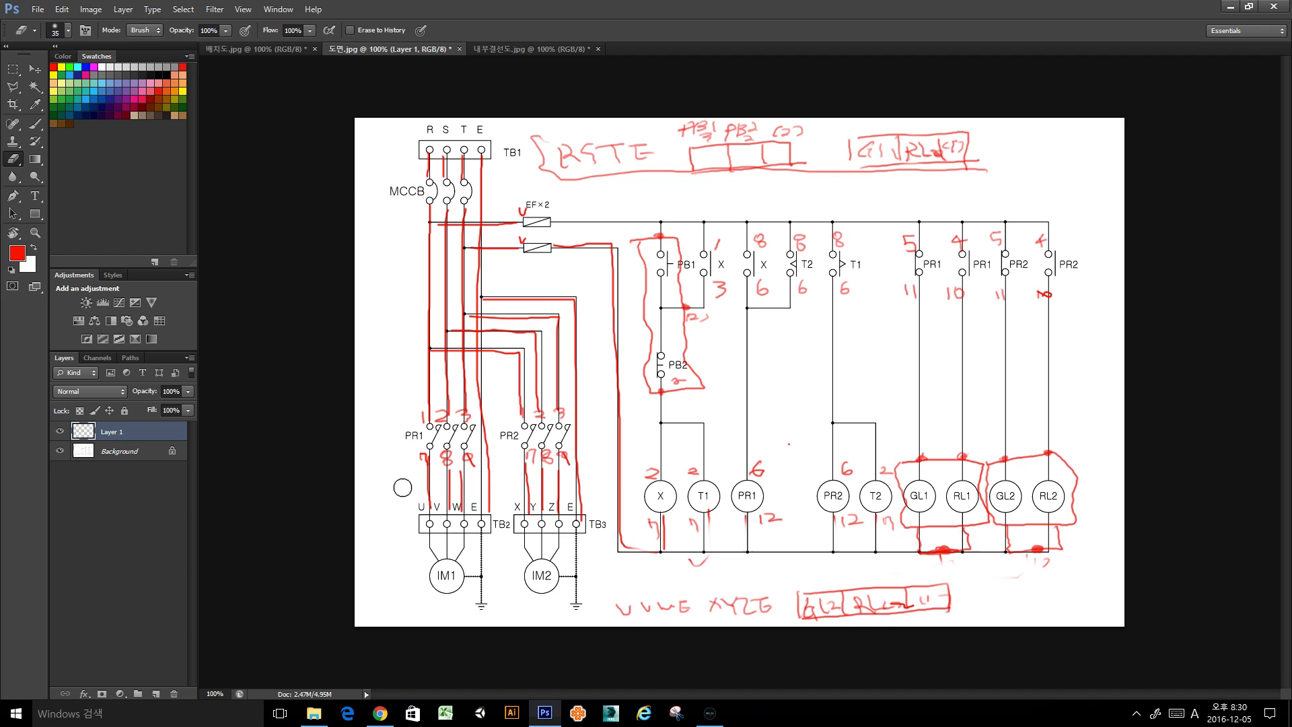
{"action": "key", "text": "b"}
{"action": "mouse_move", "coordinate": [615, 532]}
{"action": "left_mouse_down"}
{"action": "mouse_move", "coordinate": [617, 557]}
{"action": "mouse_move", "coordinate": [700, 555]}
{"action": "mouse_move", "coordinate": [697, 514]}
{"action": "mouse_move", "coordinate": [846, 556]}
{"action": "mouse_move", "coordinate": [872, 542]}
{"action": "mouse_move", "coordinate": [871, 507]}
{"action": "left_mouse_up"}
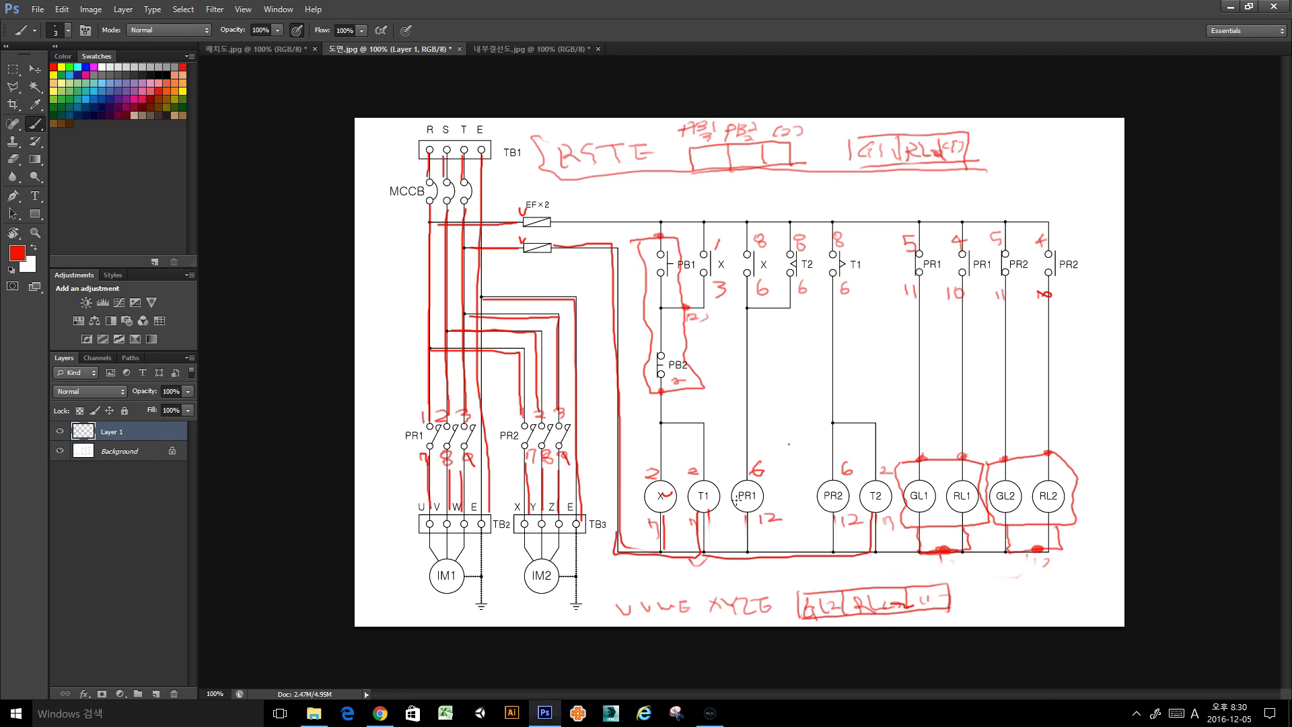
{"action": "left_click_drag", "start_coordinate": [745, 492], "coordinate": [754, 504]}
Return to EDU-VU and wire the OFF timer's terminal 7 around the timers to the third lower terminal of the first upper 3-pole block.
{"action": "left_click", "coordinate": [710, 714]}
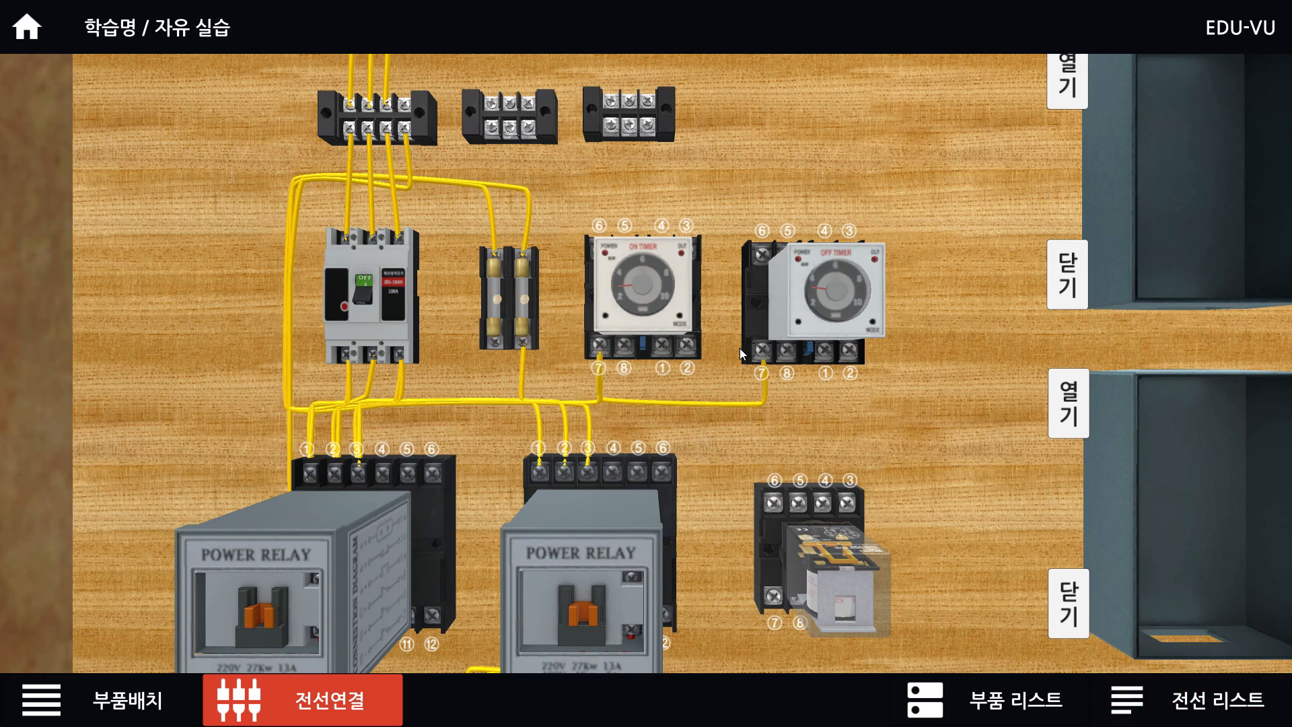
{"action": "left_click_drag", "start_coordinate": [752, 347], "coordinate": [685, 333]}
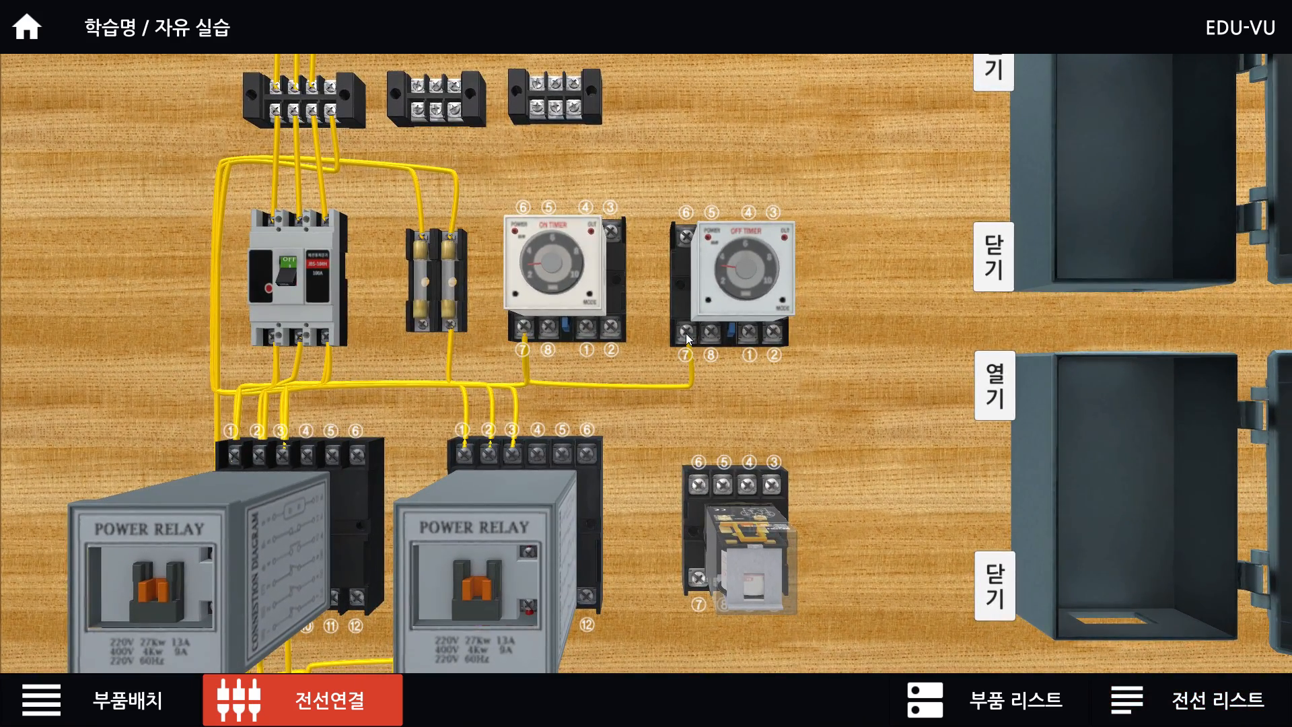
{"action": "left_click", "coordinate": [833, 382]}
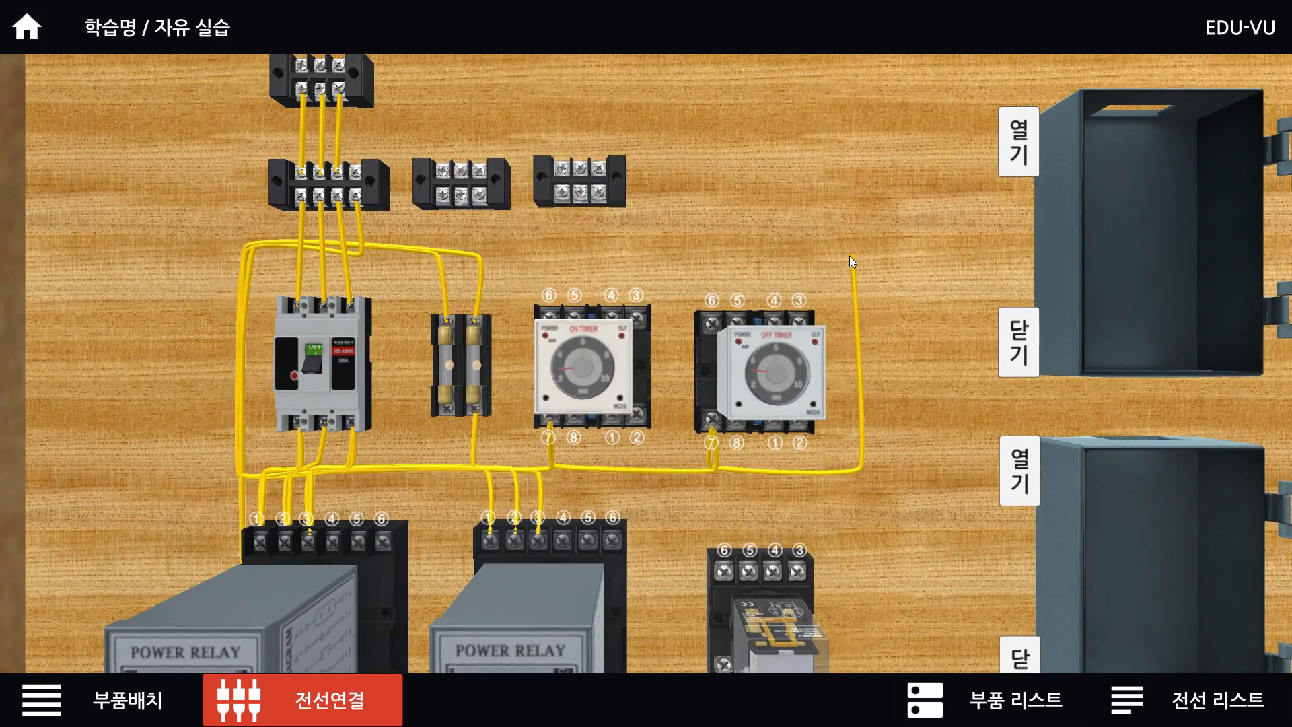
{"action": "left_click", "coordinate": [852, 256]}
{"action": "left_click", "coordinate": [482, 256]}
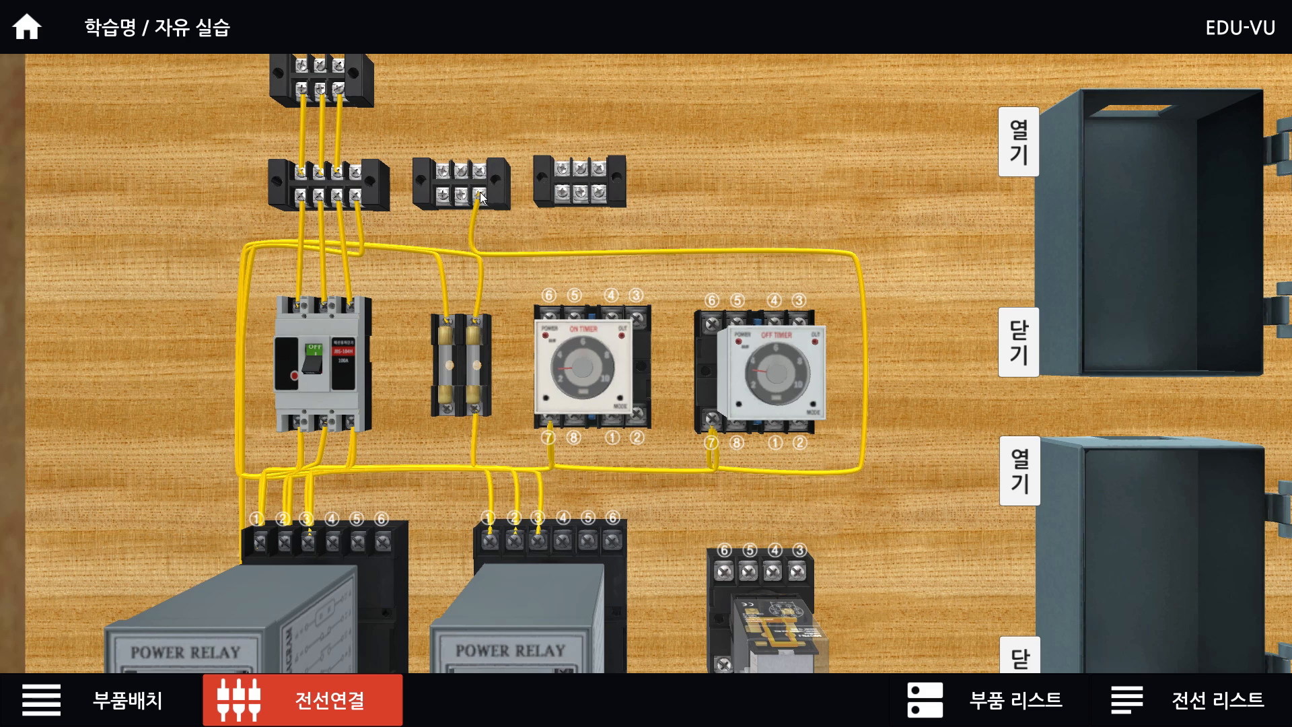
{"action": "left_click", "coordinate": [479, 192]}
Trace the common line from T2 to the GL1/RL1 lamp common in red in 도면.jpg in Photoshop and return to EDU-VU.
{"action": "key", "text": "alt+Tab"}
{"action": "mouse_move", "coordinate": [921, 522]}
{"action": "left_mouse_down"}
{"action": "mouse_move", "coordinate": [922, 553]}
{"action": "mouse_move", "coordinate": [868, 556]}
{"action": "mouse_move", "coordinate": [925, 557]}
{"action": "left_mouse_up"}
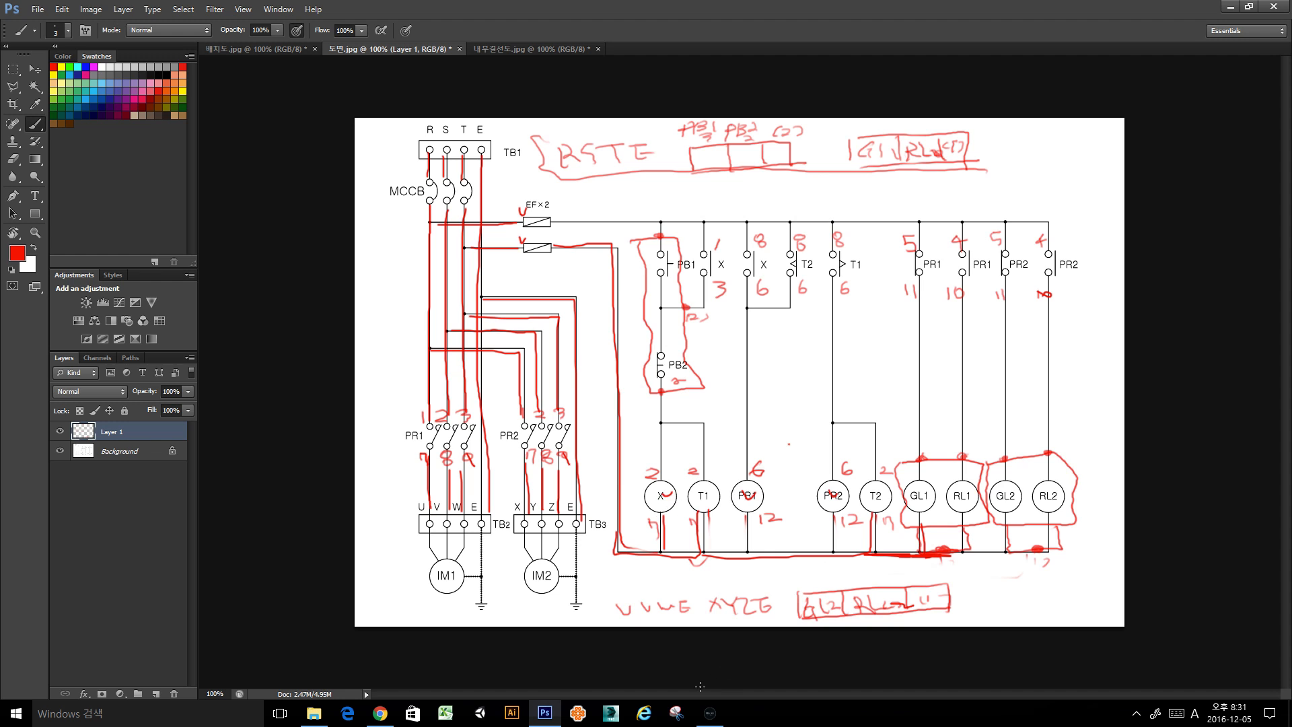
{"action": "left_click", "coordinate": [712, 715]}
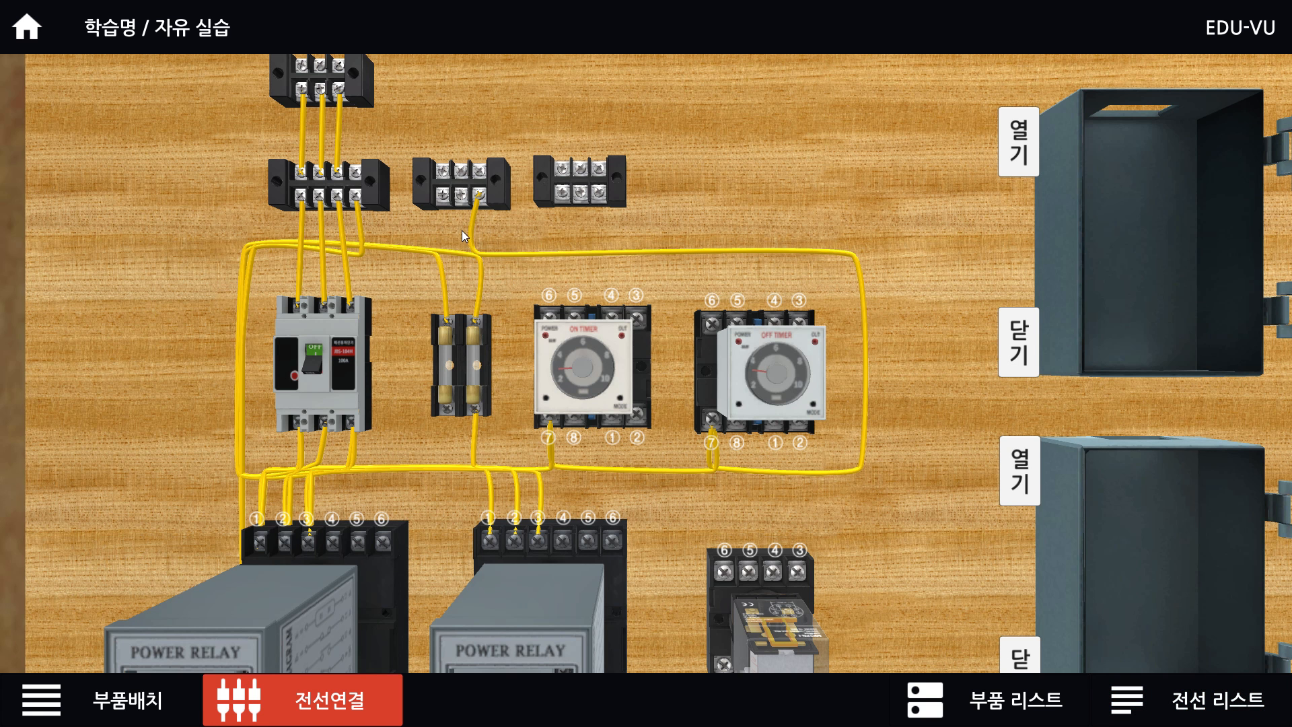
Wire the third lower terminal of the first upper 3-pole block around the timers down to terminal 7 of the small 8-pin relay.
{"action": "left_click", "coordinate": [479, 196]}
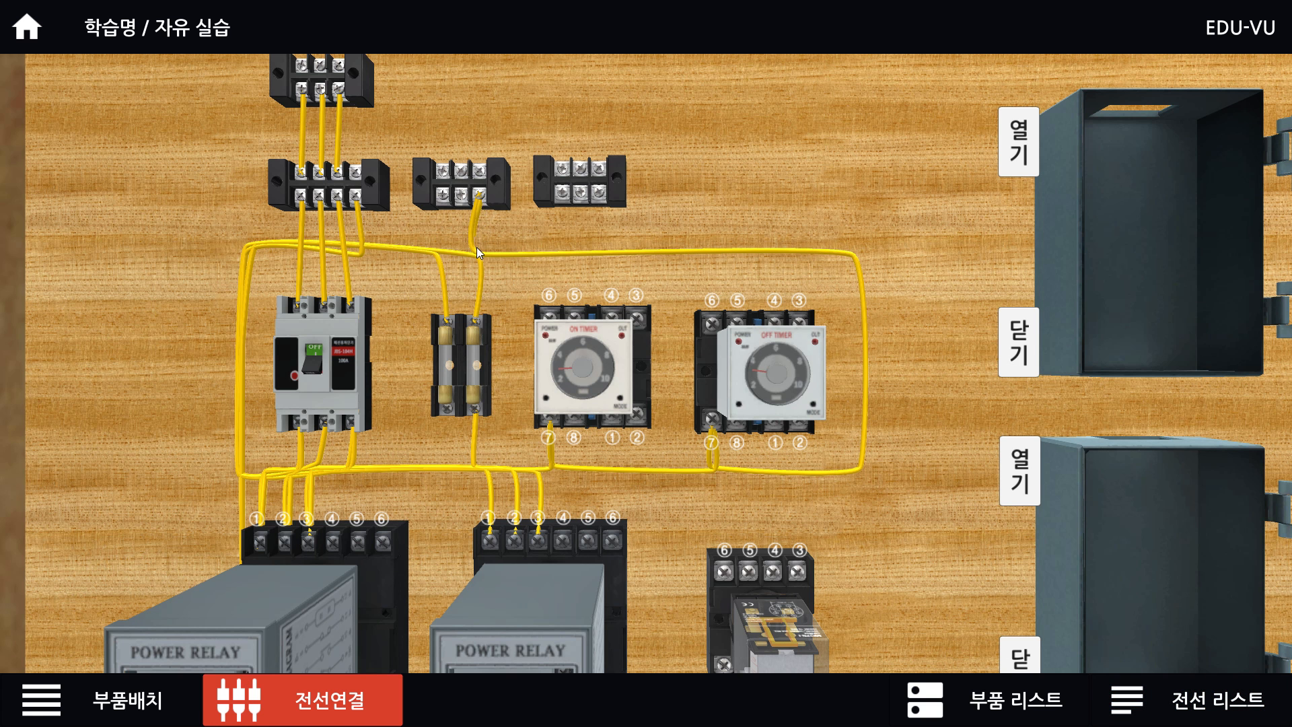
{"action": "left_click", "coordinate": [856, 263]}
{"action": "left_click_drag", "start_coordinate": [866, 495], "coordinate": [815, 289]}
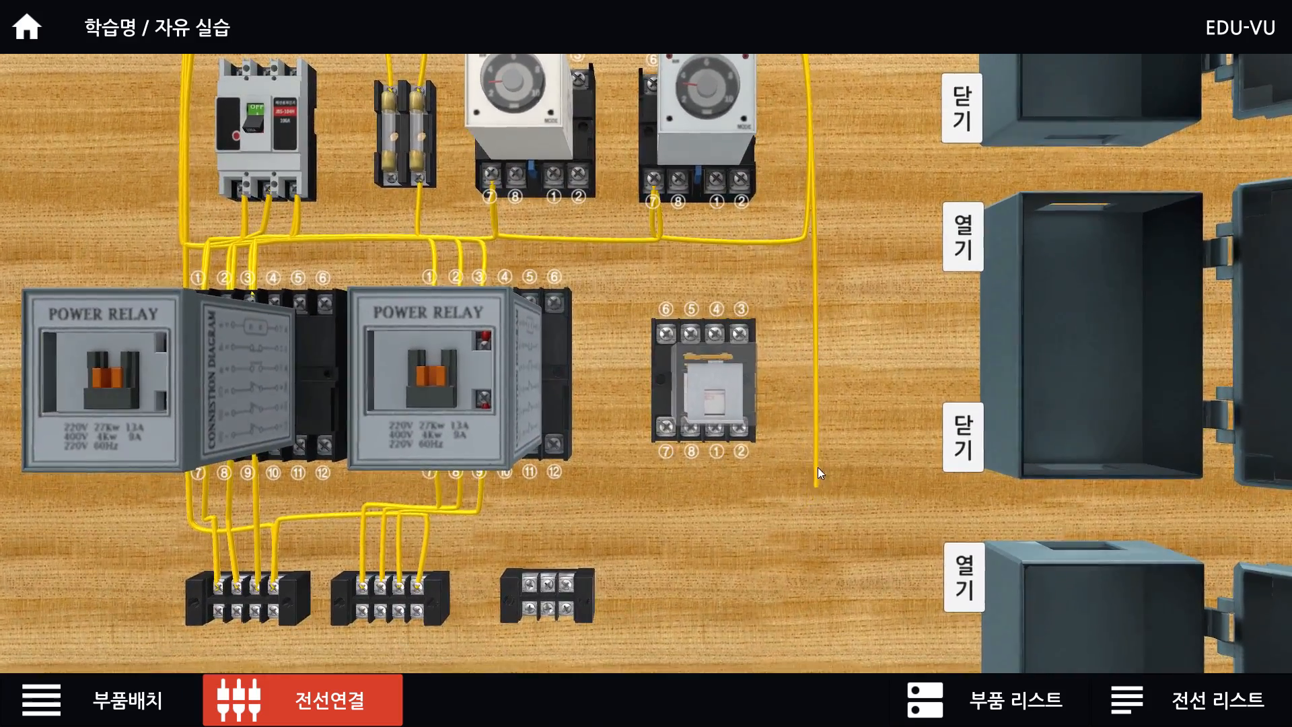
{"action": "left_click_drag", "start_coordinate": [818, 467], "coordinate": [818, 440]}
{"action": "left_click", "coordinate": [817, 418]}
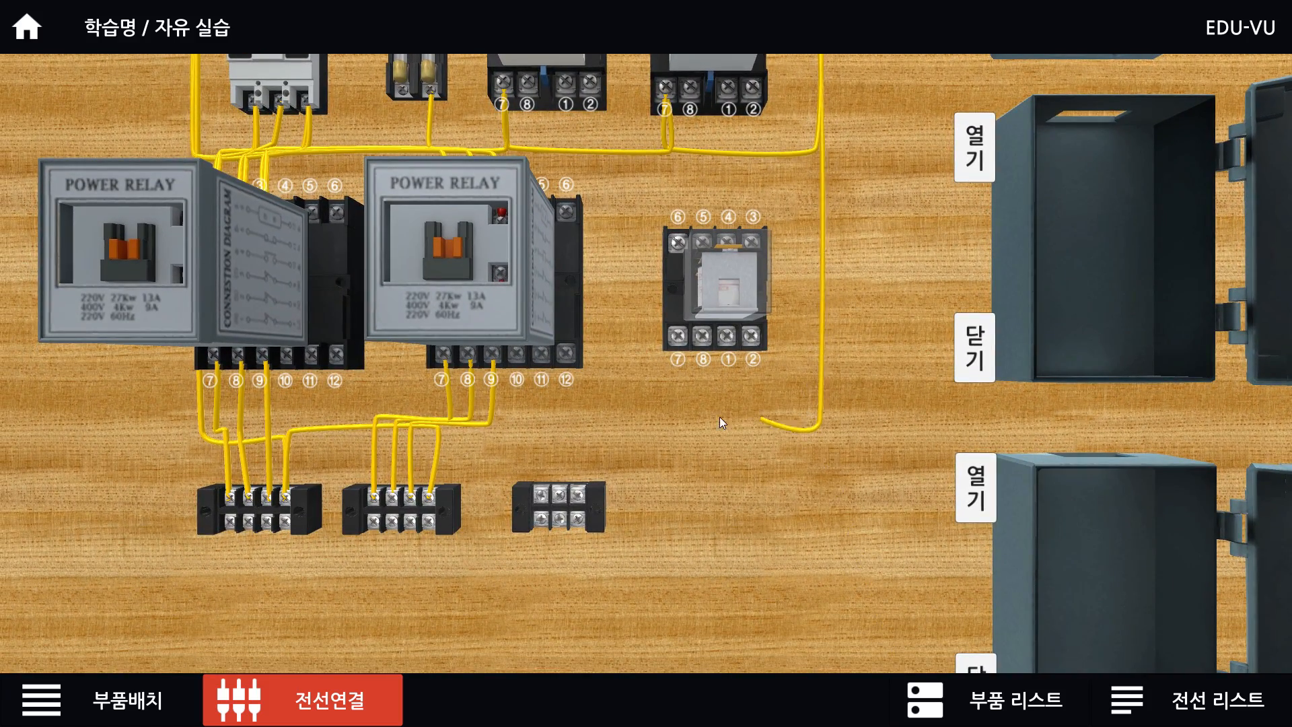
{"action": "left_click", "coordinate": [677, 422]}
{"action": "left_click", "coordinate": [676, 337]}
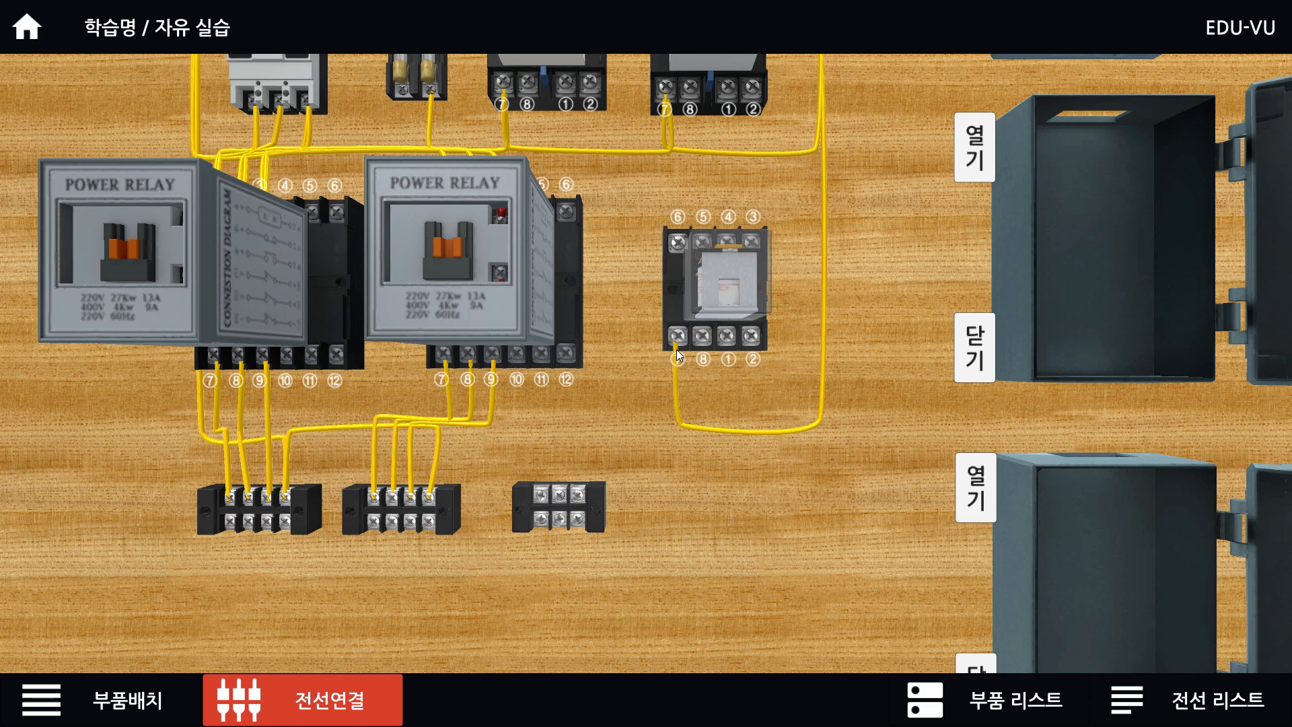
Switch to 도면.jpg in Photoshop and thicken the red line from coil X's terminal 7 to the common line.
{"action": "key", "text": "alt+Tab"}
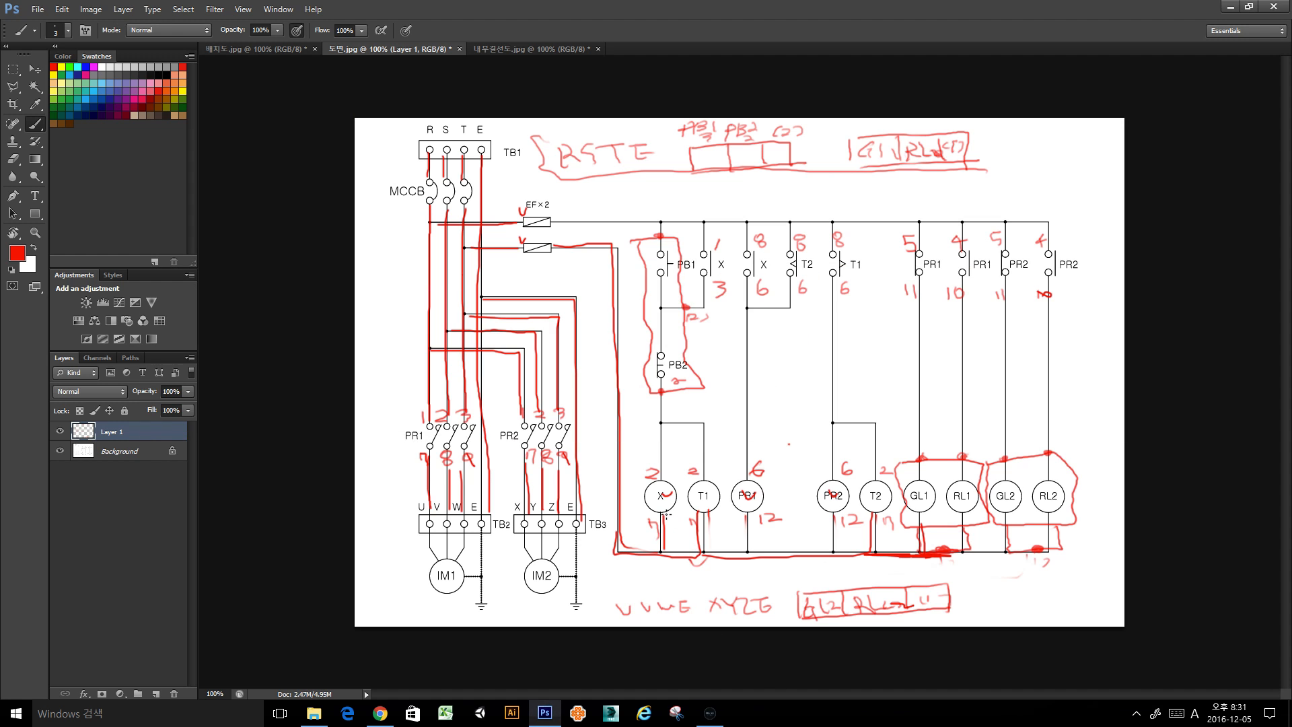
{"action": "left_click_drag", "start_coordinate": [663, 540], "coordinate": [665, 552]}
Return to EDU-VU and wire the 8-pin relay's terminal 7 to terminal 12 of the second power relay and on to terminal 12 of the first.
{"action": "key", "text": "alt+Tab"}
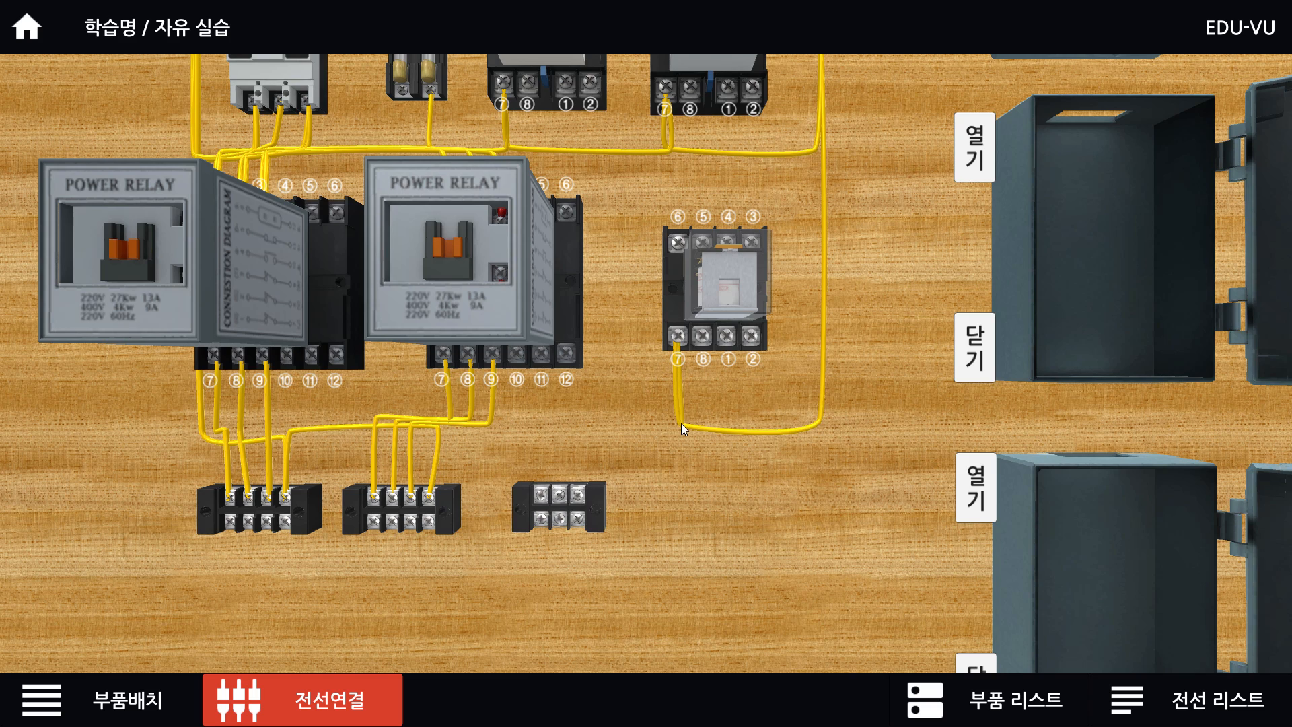
{"action": "left_click_drag", "start_coordinate": [583, 421], "coordinate": [568, 348]}
{"action": "mouse_move", "coordinate": [527, 432]}
{"action": "left_mouse_down"}
{"action": "mouse_move", "coordinate": [655, 428]}
{"action": "mouse_move", "coordinate": [471, 416]}
{"action": "mouse_move", "coordinate": [471, 351]}
{"action": "left_mouse_up"}
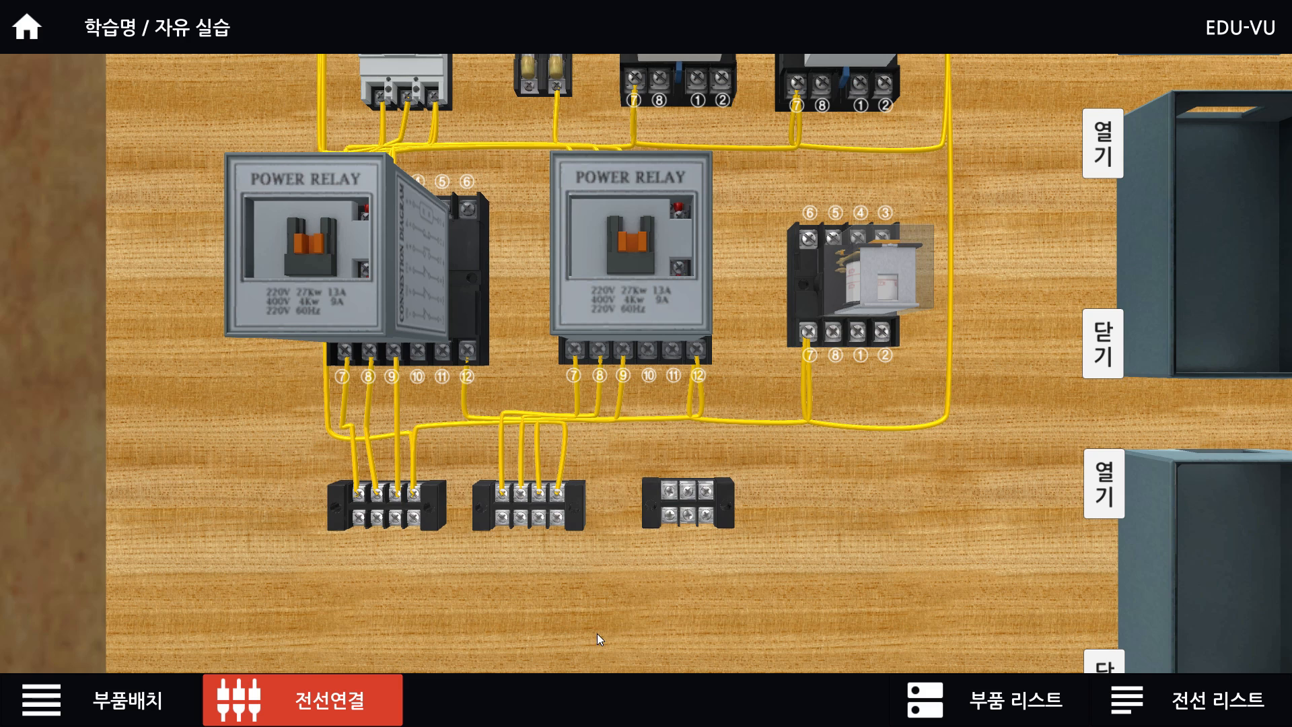
Switch to 도면.jpg in Photoshop, trace the PR2 and PR1 terminal 12 lines in red, and mark the GL2/RL2 lamp common.
{"action": "key", "text": "alt+Tab"}
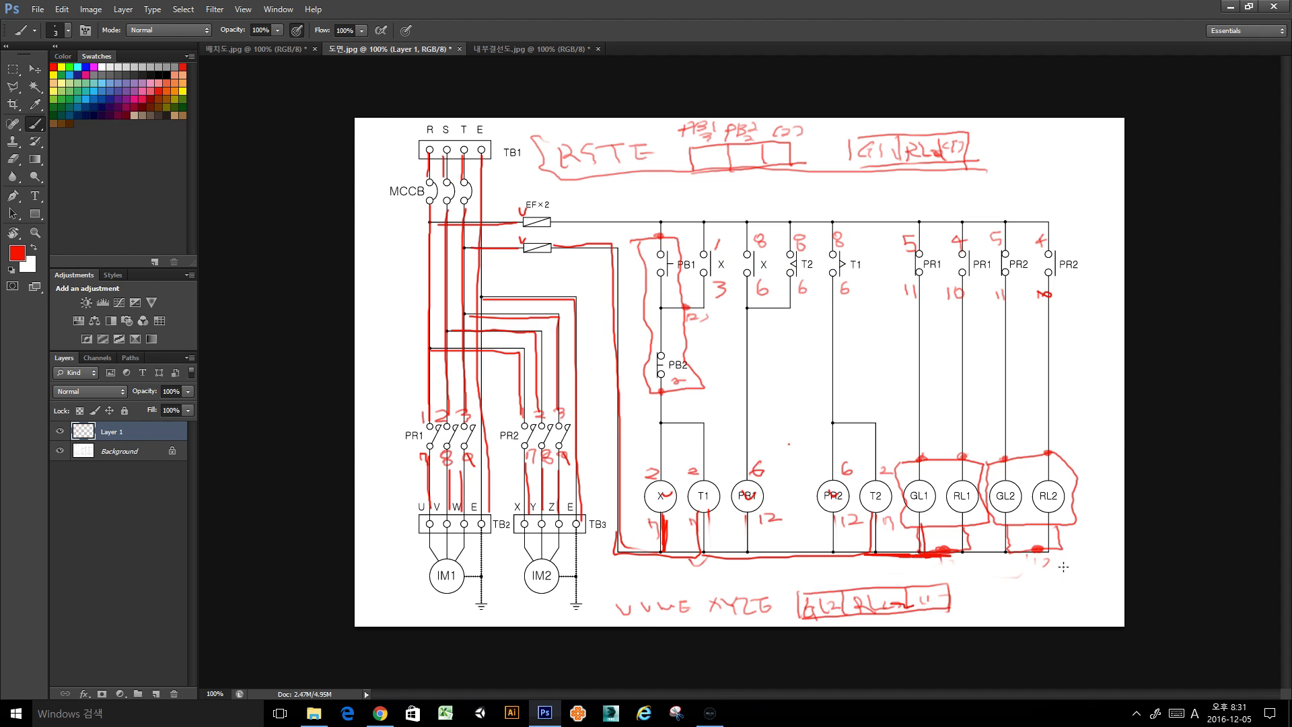
{"action": "mouse_move", "coordinate": [835, 515]}
{"action": "left_mouse_down"}
{"action": "mouse_move", "coordinate": [836, 547]}
{"action": "mouse_move", "coordinate": [833, 499]}
{"action": "mouse_move", "coordinate": [834, 567]}
{"action": "left_mouse_up"}
{"action": "left_click_drag", "start_coordinate": [747, 515], "coordinate": [747, 557]}
{"action": "left_click_drag", "start_coordinate": [747, 558], "coordinate": [750, 532]}
{"action": "left_click_drag", "start_coordinate": [1032, 549], "coordinate": [1039, 553]}
Return to EDU-VU and wire the first power relay's terminal 12 to the third upper terminal of the lower 3-pole block.
{"action": "left_click", "coordinate": [710, 713]}
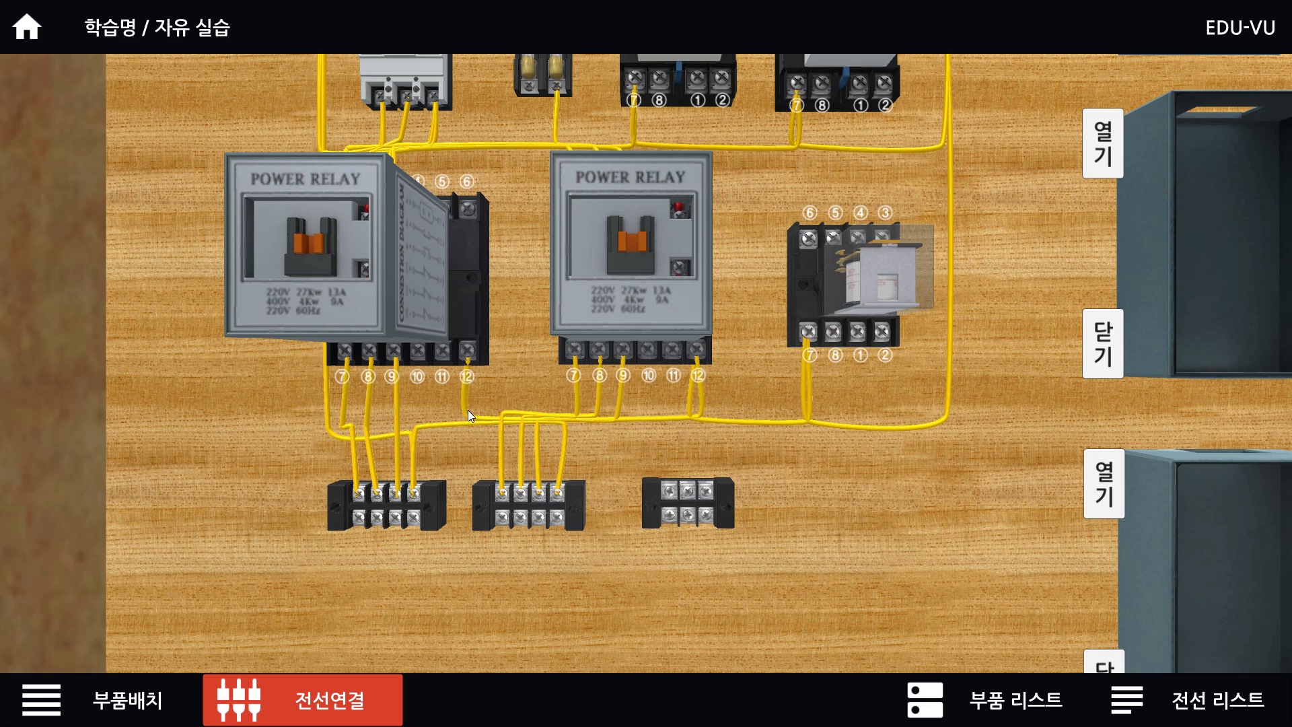
{"action": "left_click_drag", "start_coordinate": [466, 415], "coordinate": [704, 495]}
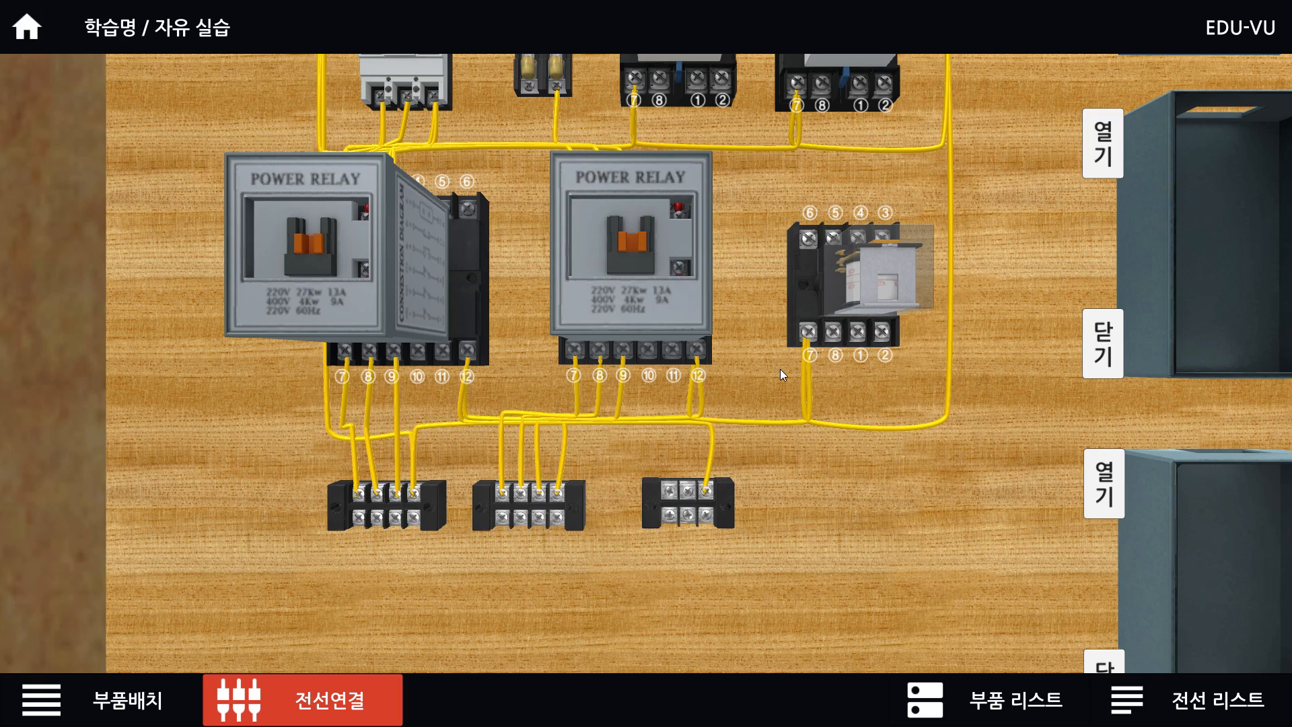
Switch to 도면.jpg in Photoshop and retrace the whole lower common line in red up to the GL2/RL2 lamp common.
{"action": "scroll", "coordinate": [767, 411], "scroll_direction": "down", "scroll_amount": 3}
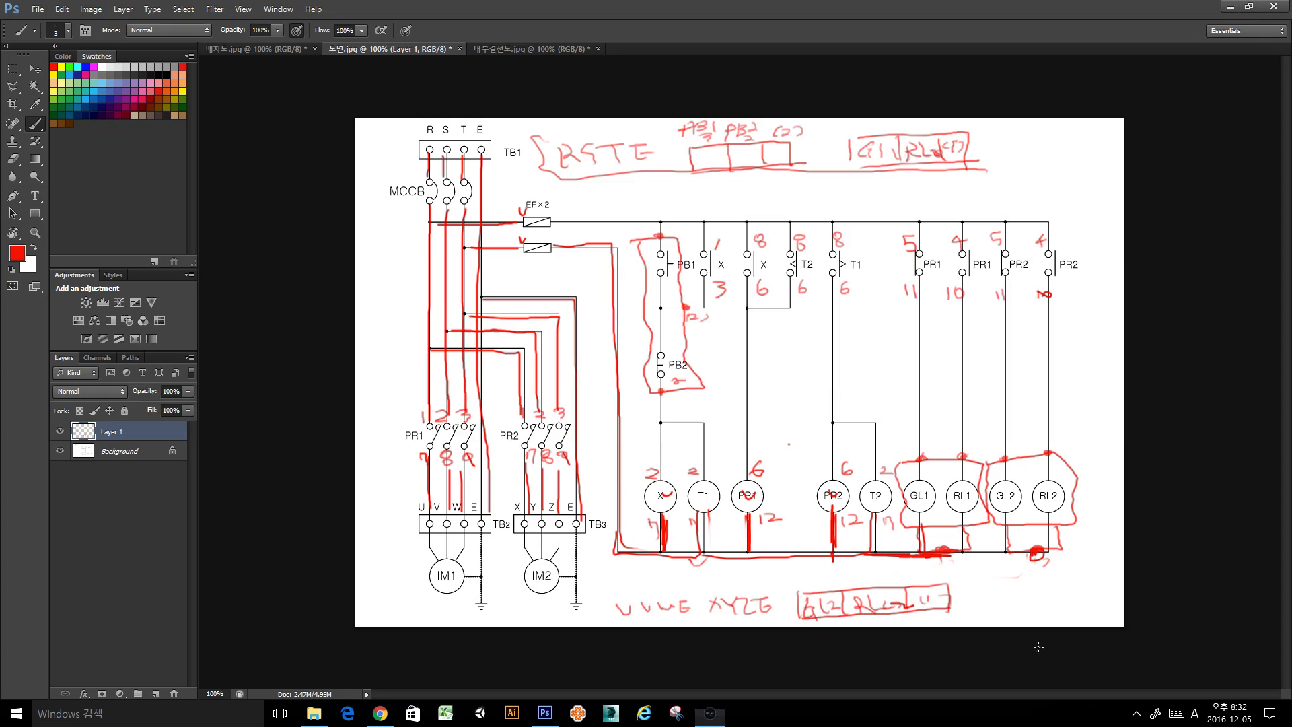
{"action": "mouse_move", "coordinate": [964, 554]}
{"action": "left_mouse_down"}
{"action": "mouse_move", "coordinate": [1053, 553]}
{"action": "mouse_move", "coordinate": [623, 553]}
{"action": "mouse_move", "coordinate": [705, 551]}
{"action": "left_mouse_up"}
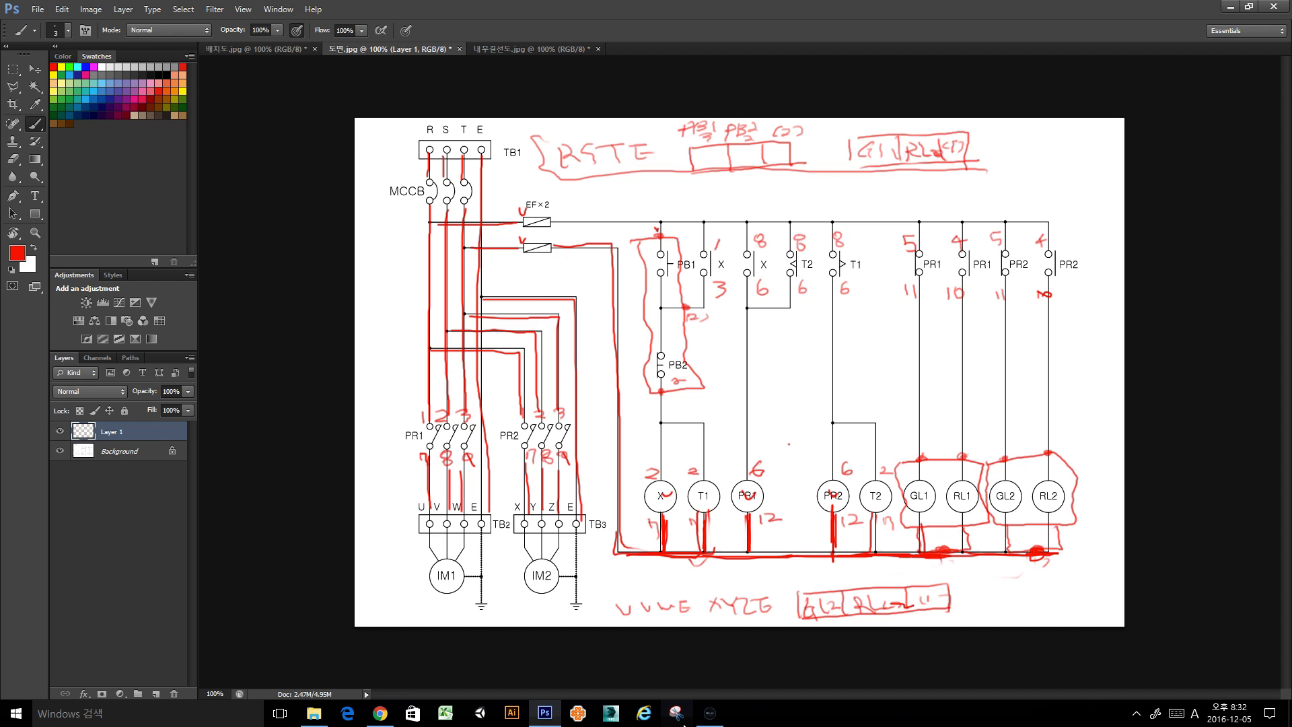
{"action": "mouse_move", "coordinate": [710, 716]}
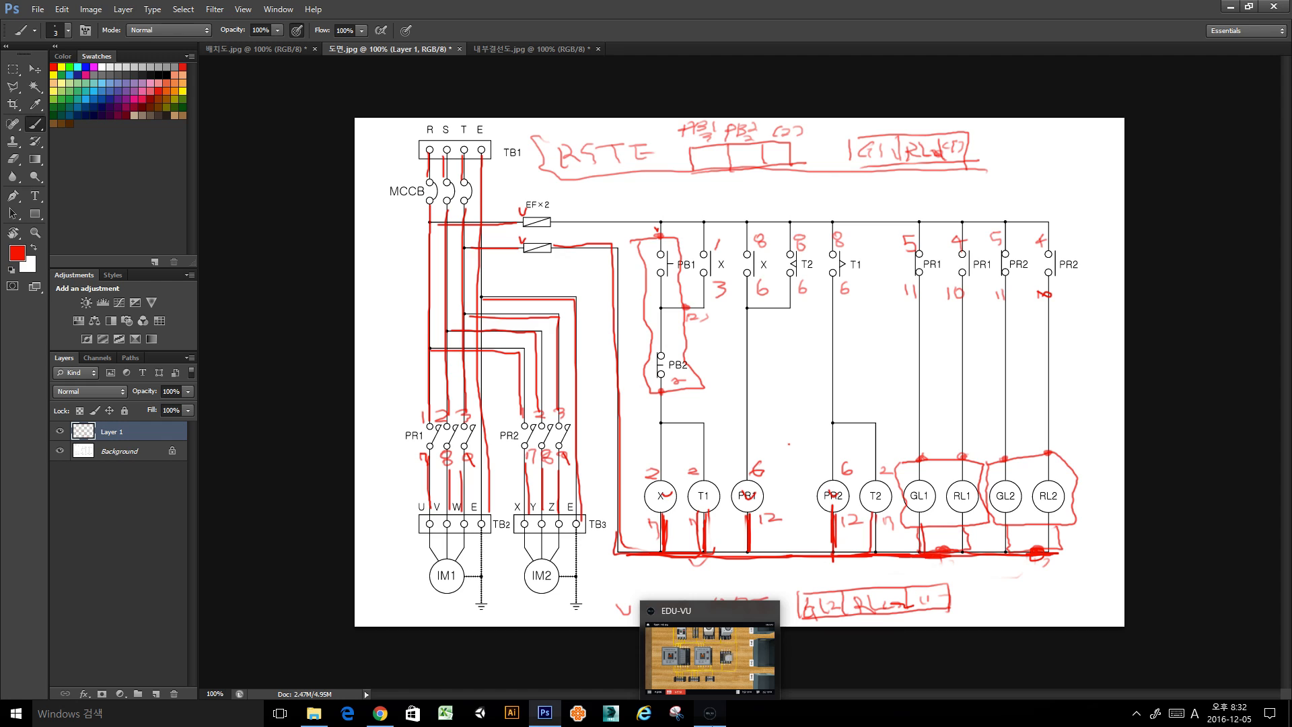
Return to EDU-VU and wire the left fuse's lower terminal to the first lower terminal of the 3-pole block above the ON timer.
{"action": "mouse_move", "coordinate": [711, 662]}
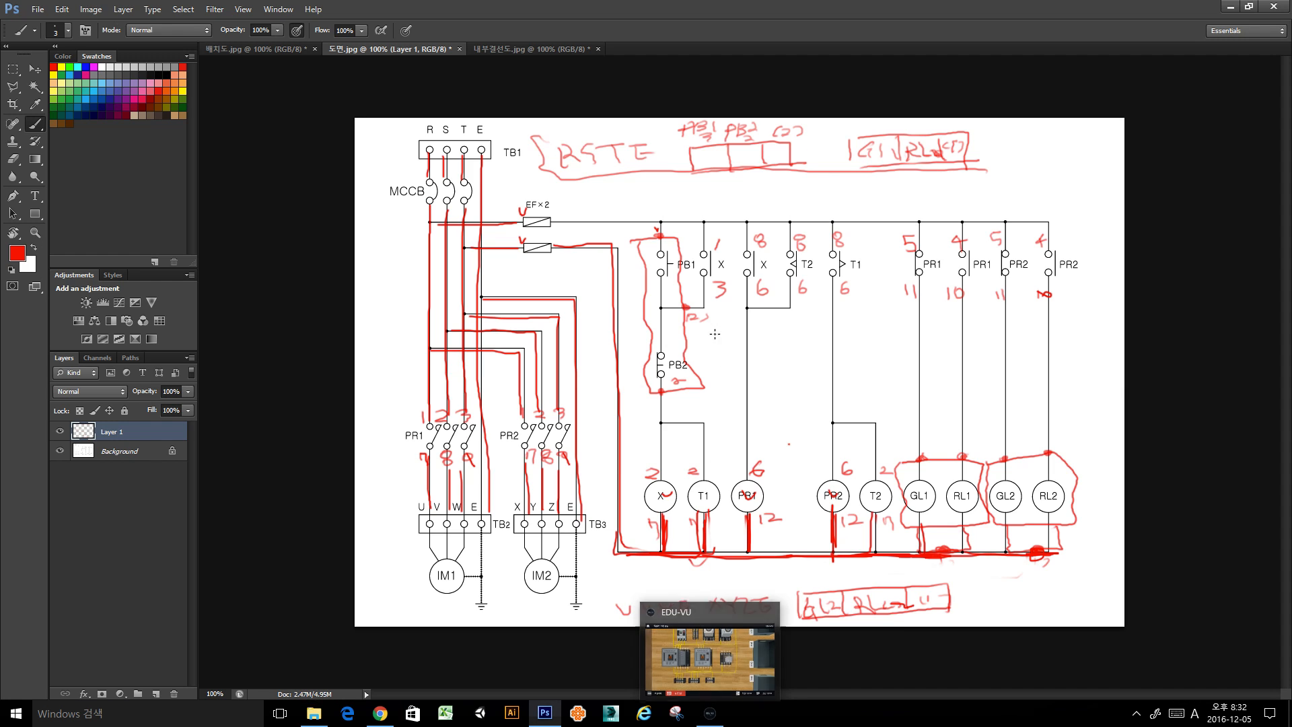
{"action": "left_click", "coordinate": [724, 719]}
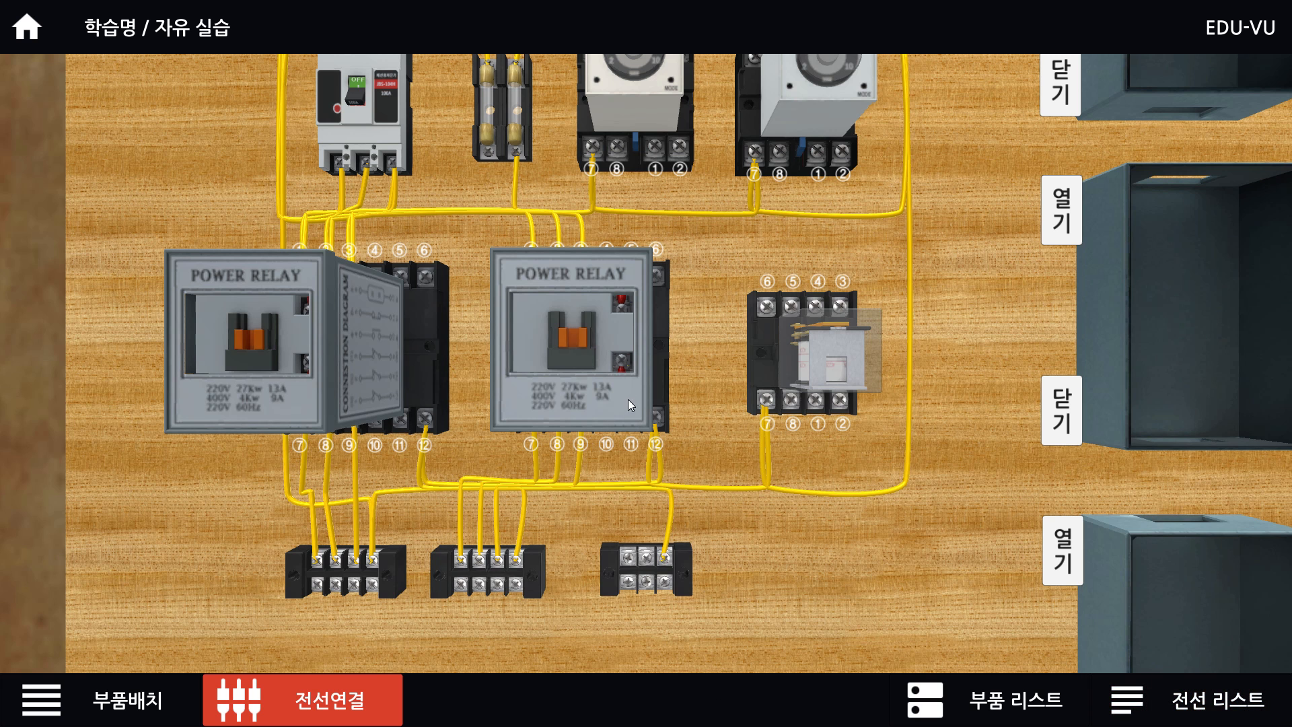
{"action": "scroll", "coordinate": [588, 292], "scroll_direction": "down", "scroll_amount": 5}
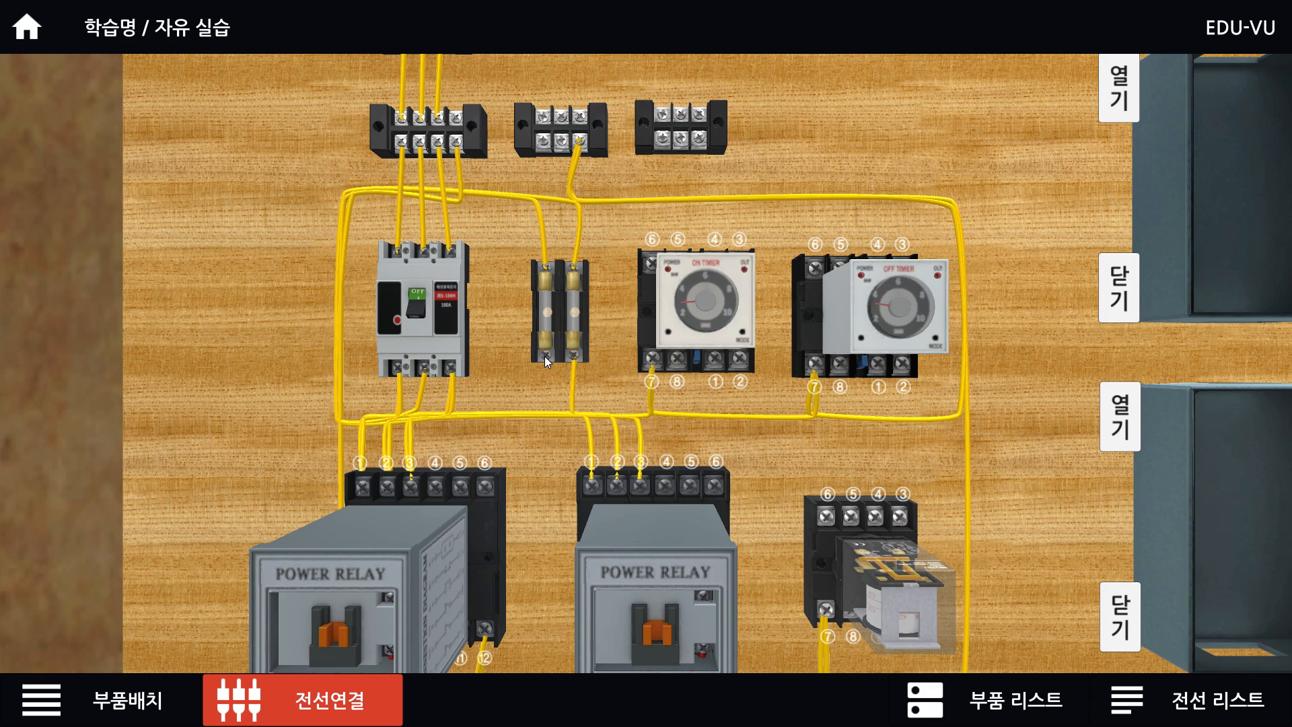
{"action": "mouse_move", "coordinate": [549, 413]}
{"action": "left_mouse_down"}
{"action": "mouse_move", "coordinate": [336, 418]}
{"action": "mouse_move", "coordinate": [350, 194]}
{"action": "mouse_move", "coordinate": [664, 200]}
{"action": "mouse_move", "coordinate": [660, 139]}
{"action": "left_mouse_up"}
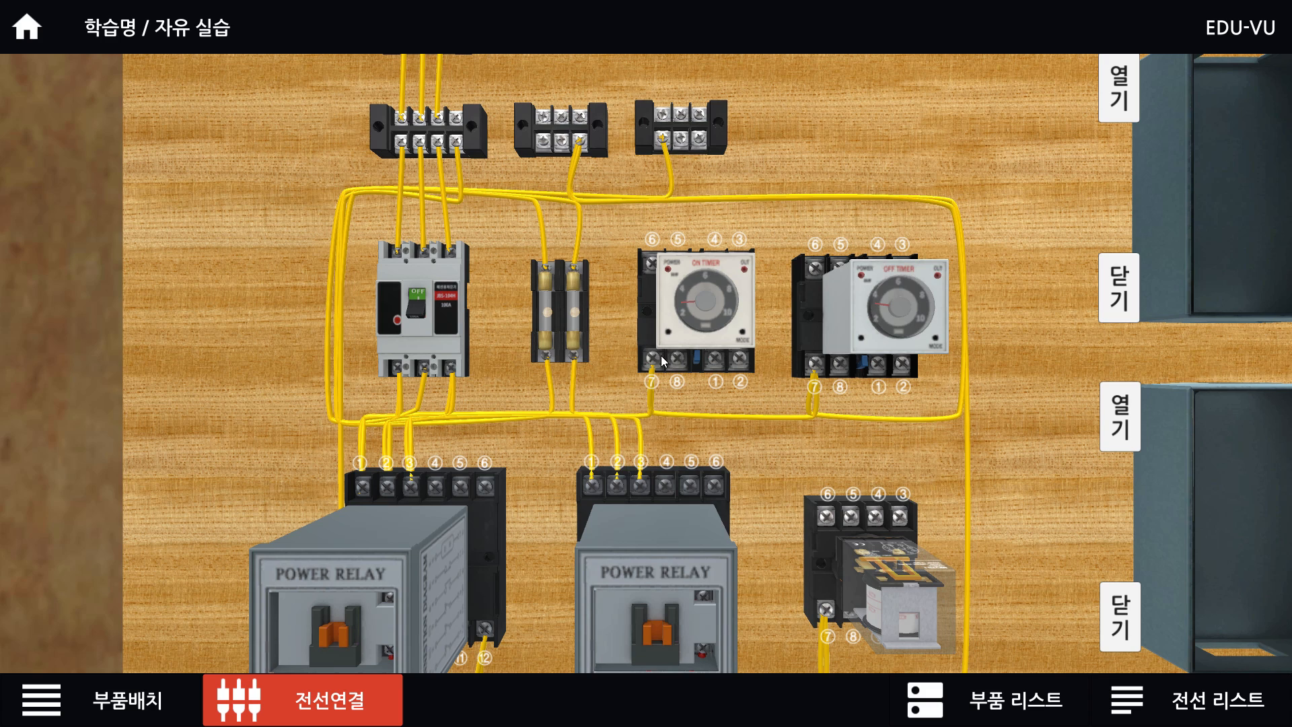
Switch to 도면.jpg in Photoshop and trace the upper common line in red from the EF fuse to PB1 and X contact terminals 1 and 8.
{"action": "key", "text": "alt+Tab"}
{"action": "left_click_drag", "start_coordinate": [558, 222], "coordinate": [663, 229]}
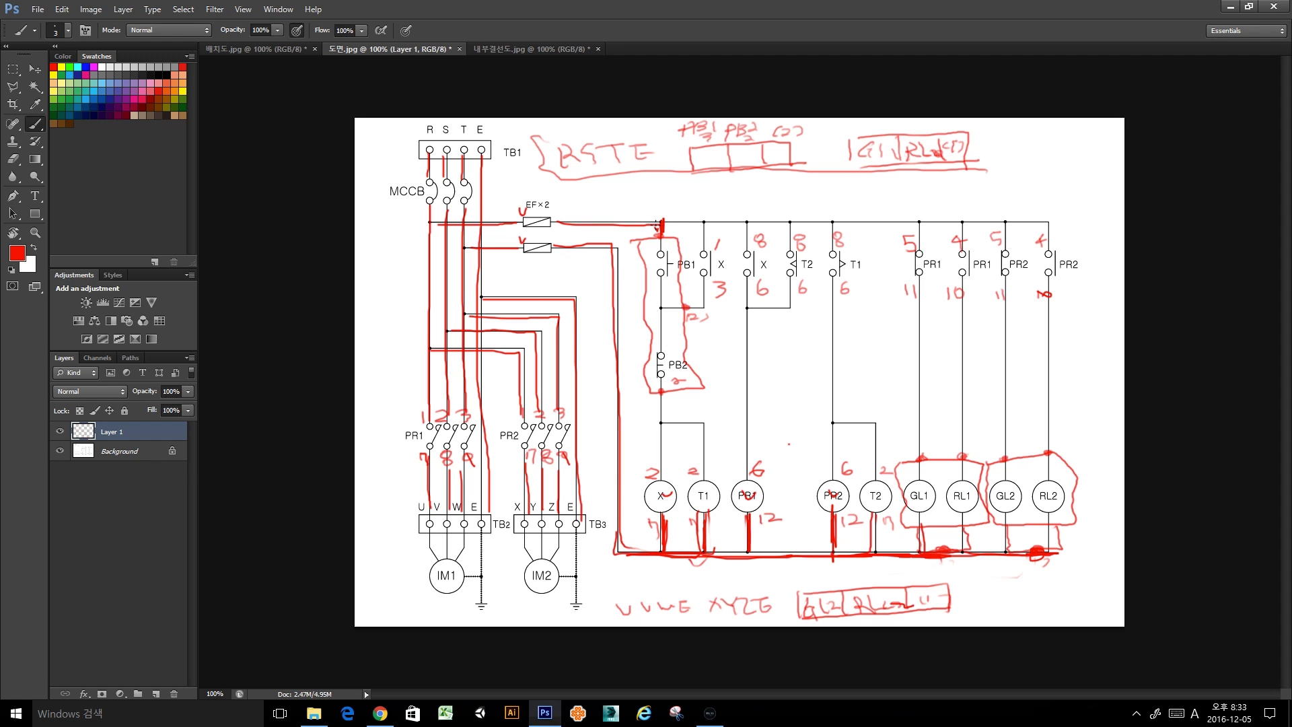
{"action": "key", "text": "XF86AudioLowerVolume"}
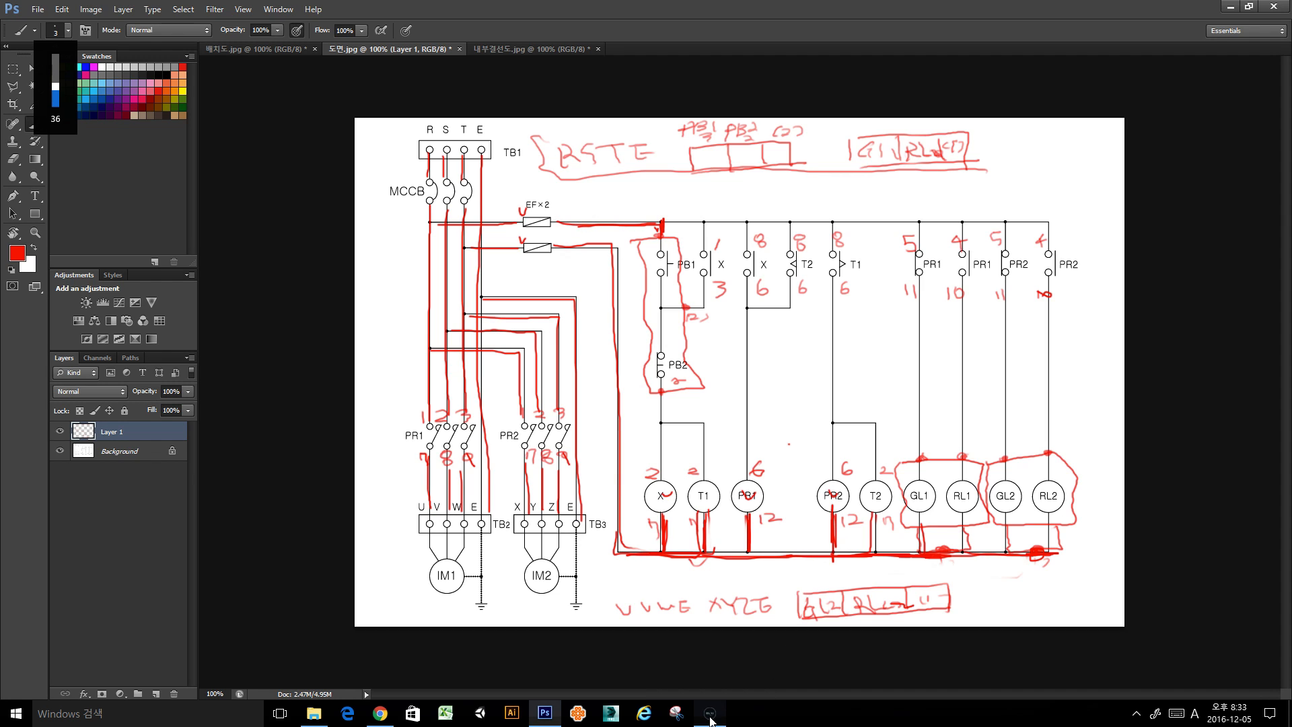
{"action": "mouse_move", "coordinate": [712, 719]}
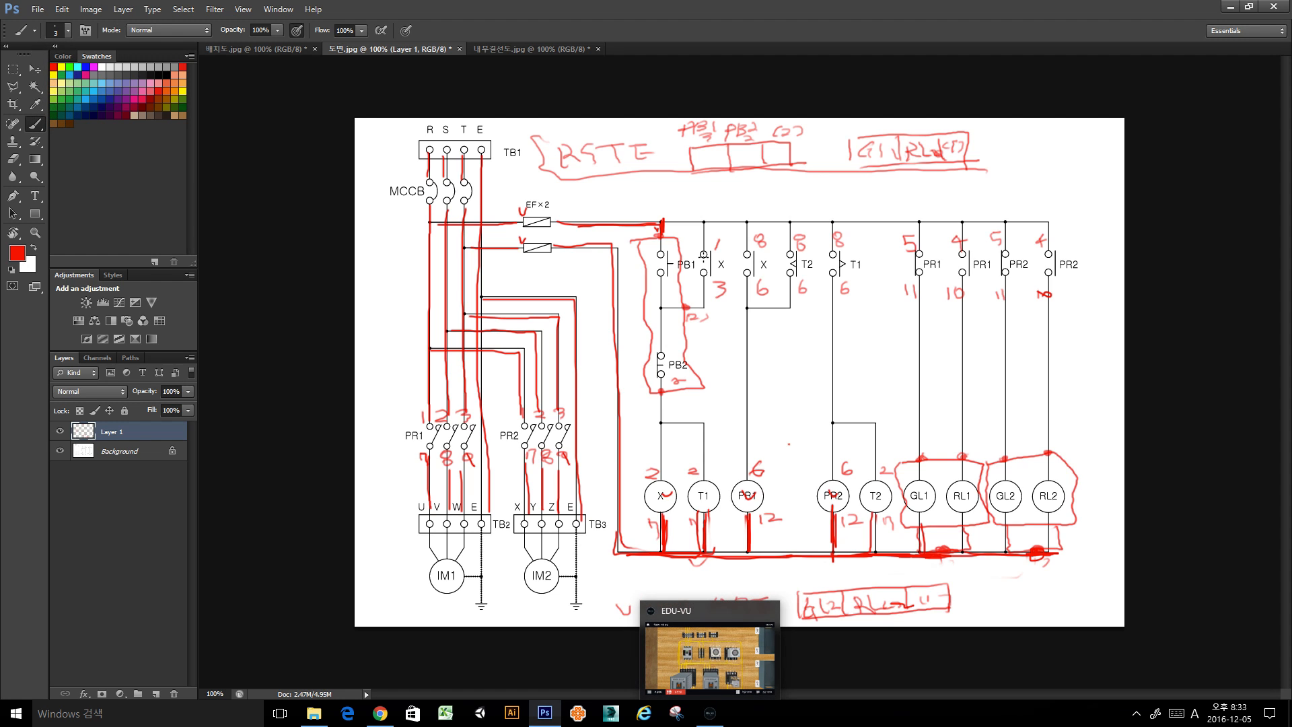
{"action": "mouse_move", "coordinate": [676, 220]}
{"action": "left_mouse_down"}
{"action": "mouse_move", "coordinate": [705, 221]}
{"action": "mouse_move", "coordinate": [702, 247]}
{"action": "mouse_move", "coordinate": [745, 221]}
{"action": "mouse_move", "coordinate": [747, 254]}
{"action": "left_mouse_up"}
{"action": "left_click", "coordinate": [712, 714]}
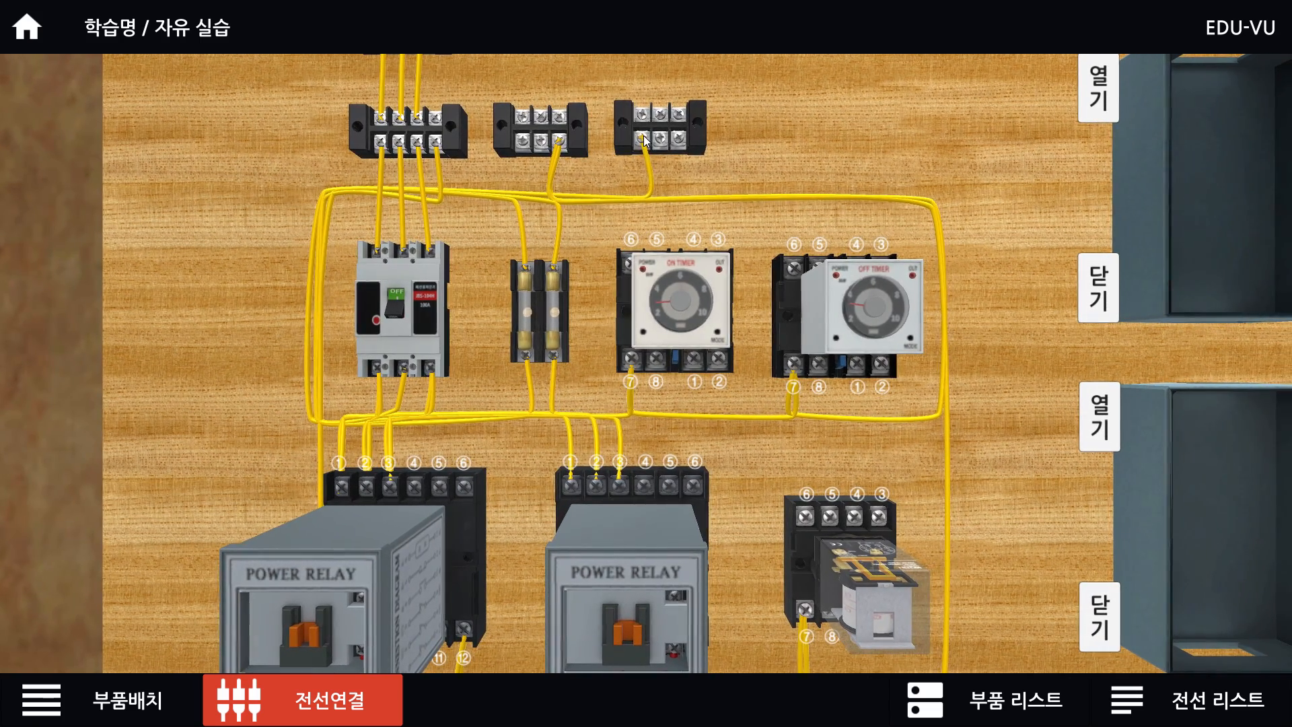
Wire the first lower terminal of the 3-pole block above the ON timer to the 8-pin relay's terminal 1 and on to its terminal 8.
{"action": "left_click", "coordinate": [643, 136]}
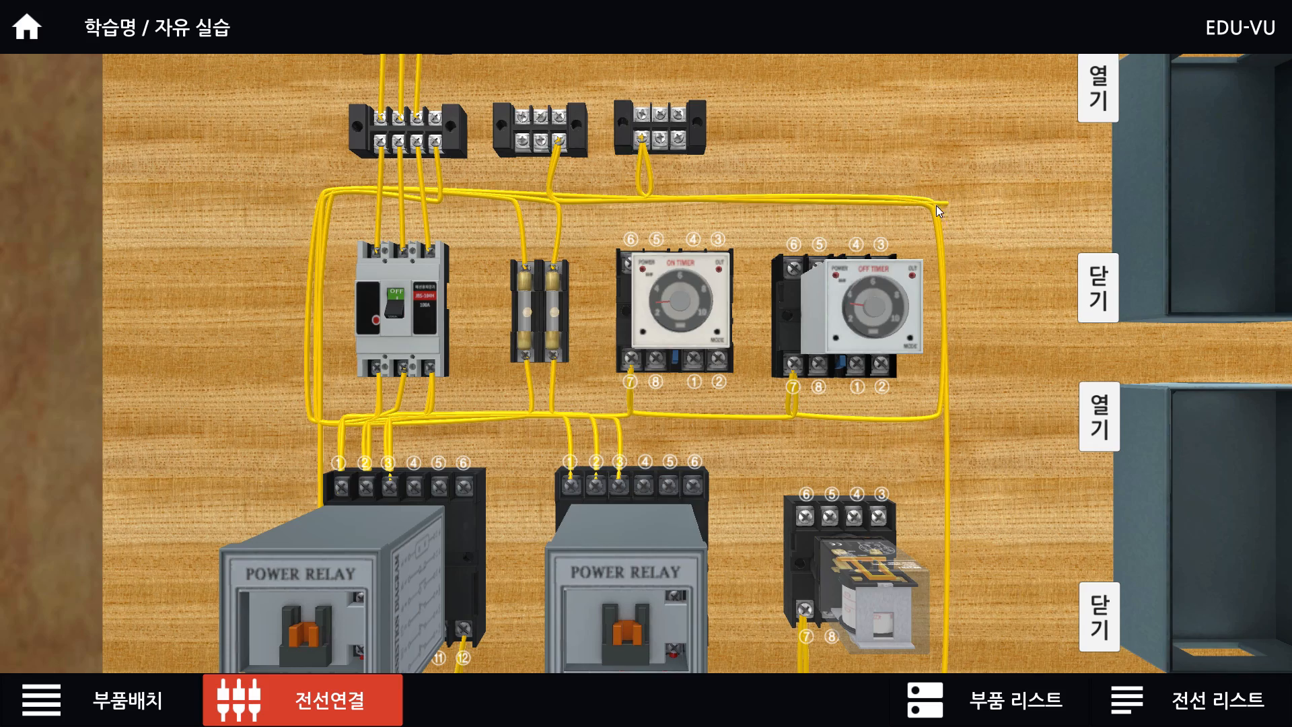
{"action": "left_click_drag", "start_coordinate": [944, 521], "coordinate": [925, 265]}
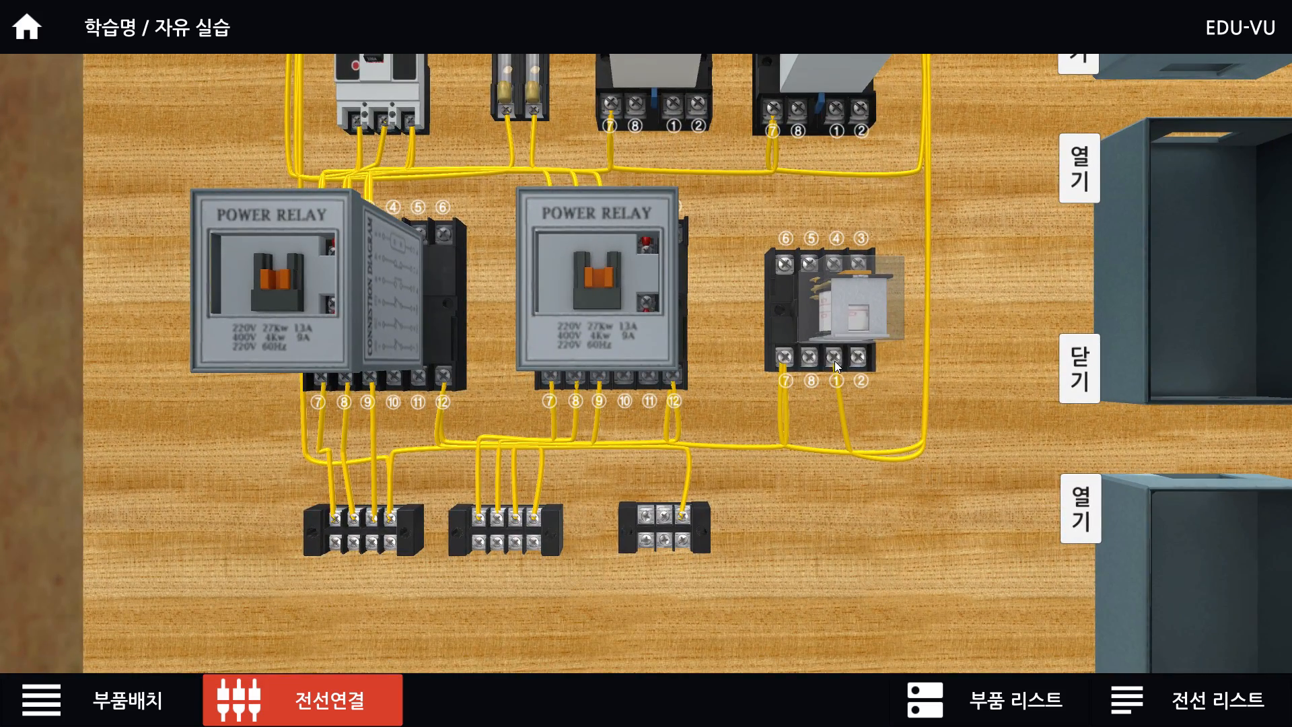
{"action": "left_click", "coordinate": [835, 446]}
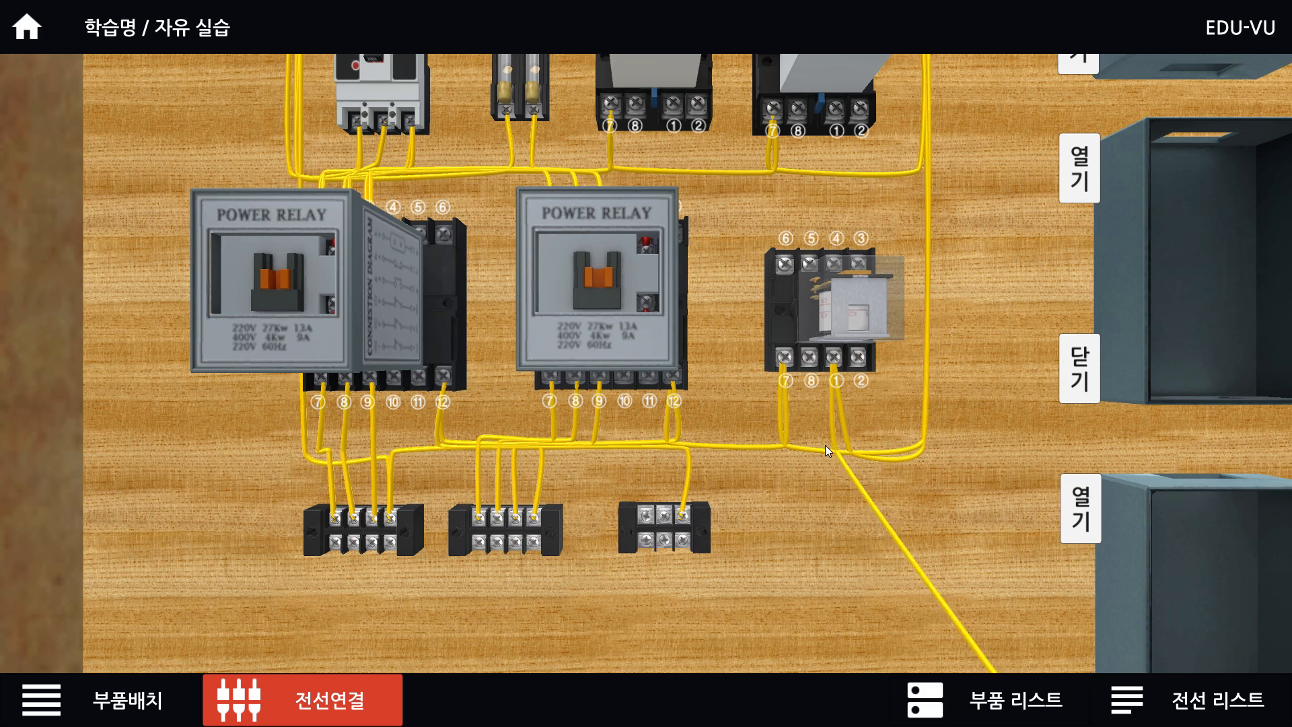
{"action": "left_click", "coordinate": [813, 443]}
{"action": "left_click", "coordinate": [810, 358]}
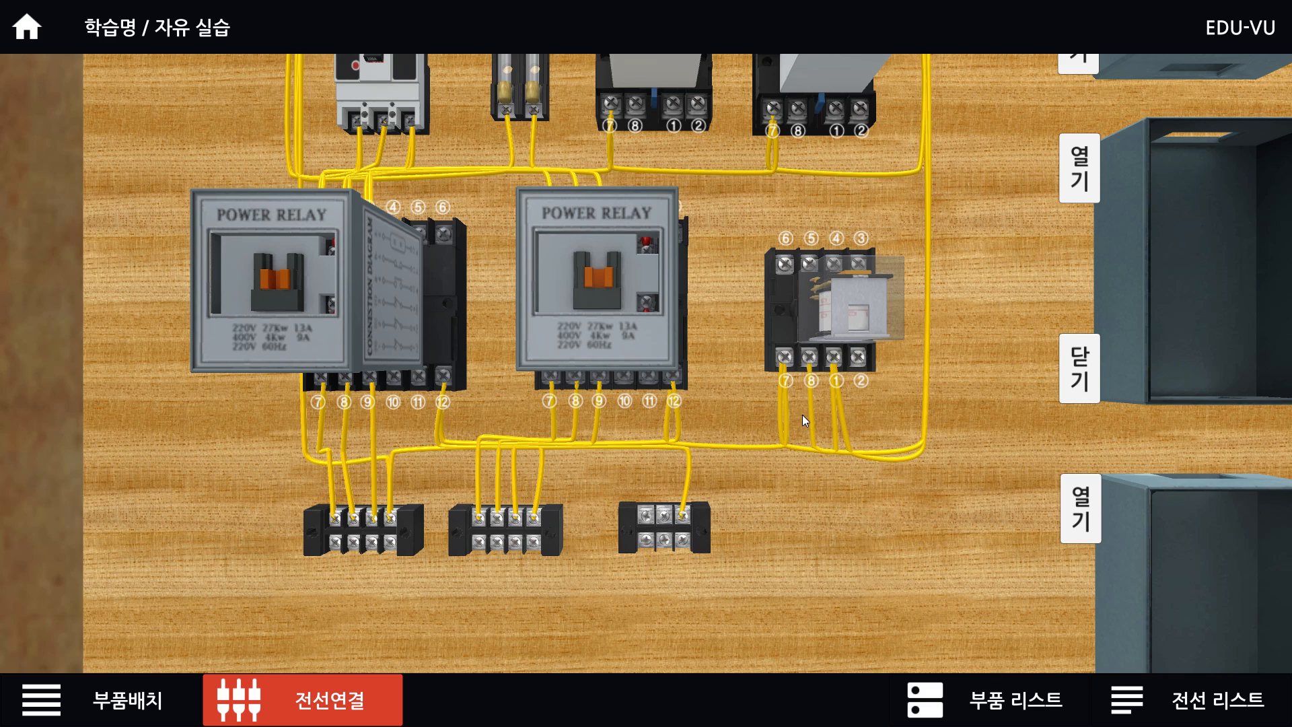
Switch to 도면.jpg in Photoshop, trace the upper common line in red to T2 and T1 contact terminals 8, and return to EDU-VU.
{"action": "key", "text": "alt+Tab"}
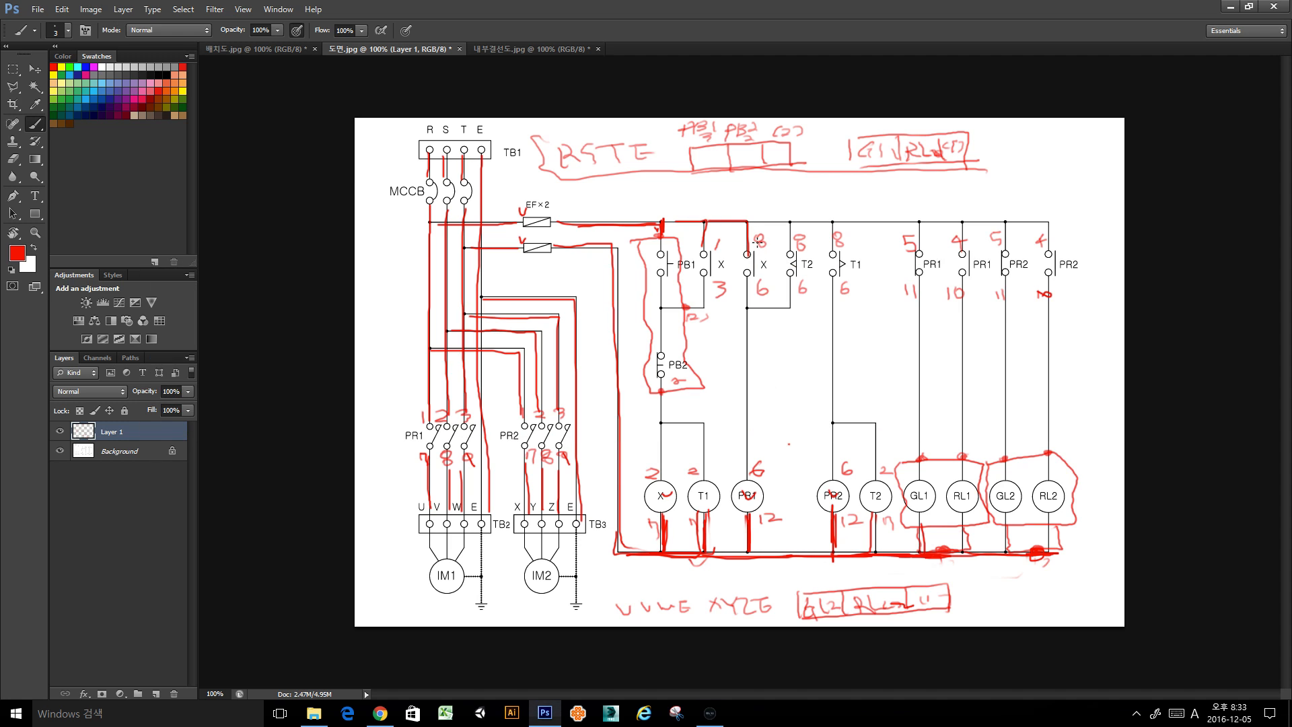
{"action": "mouse_move", "coordinate": [747, 221]}
{"action": "left_mouse_down"}
{"action": "mouse_move", "coordinate": [791, 223]}
{"action": "mouse_move", "coordinate": [791, 251]}
{"action": "mouse_move", "coordinate": [832, 223]}
{"action": "mouse_move", "coordinate": [833, 250]}
{"action": "left_mouse_up"}
{"action": "left_click", "coordinate": [706, 703]}
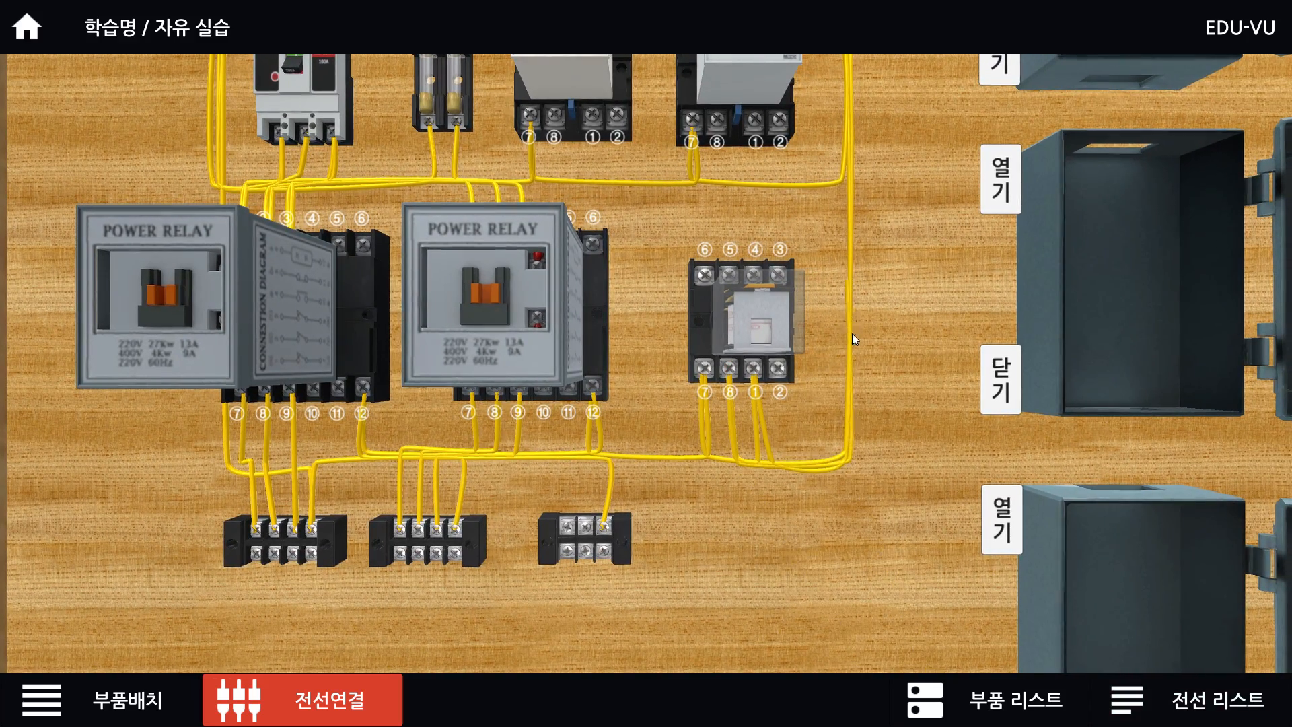
Wire the 8-pin relay's terminal 8 to the OFF timer's terminal 8 and on to the ON timer's terminal 8.
{"action": "left_click_drag", "start_coordinate": [841, 193], "coordinate": [849, 298]}
{"action": "left_click", "coordinate": [851, 293]}
{"action": "left_click", "coordinate": [734, 294]}
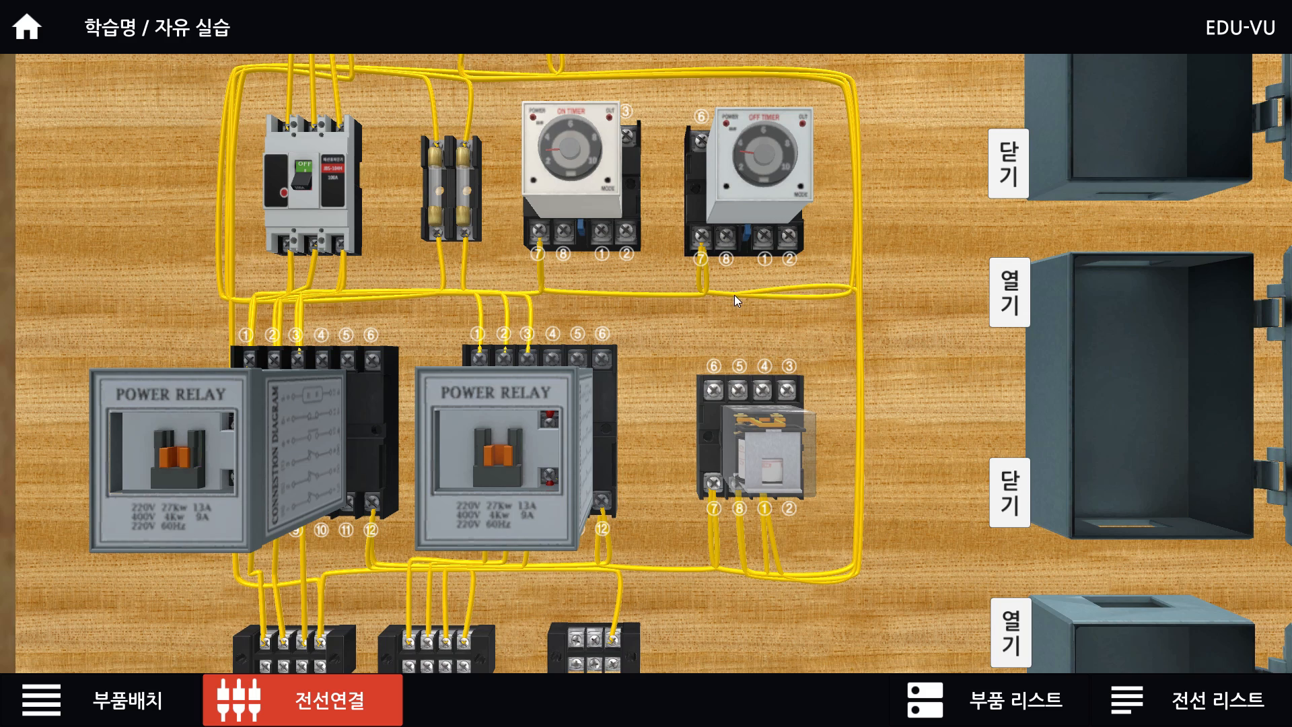
{"action": "left_click", "coordinate": [730, 246]}
{"action": "left_click", "coordinate": [566, 289]}
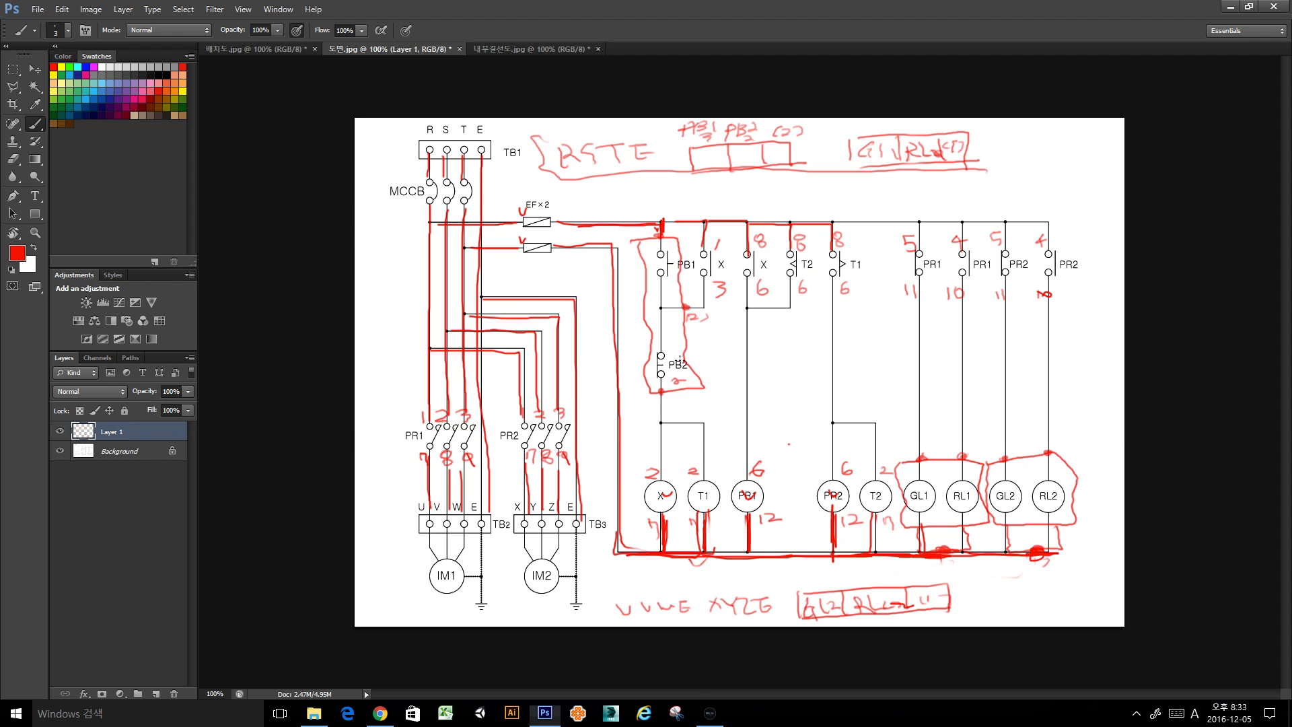
Trace the upper common line to PR1 terminals 5 and 4 in 도면.jpg, and wire the ON timer's terminal 8 to those terminals in EDU-VU.
{"action": "mouse_move", "coordinate": [833, 221]}
{"action": "left_mouse_down"}
{"action": "mouse_move", "coordinate": [919, 226]}
{"action": "mouse_move", "coordinate": [919, 247]}
{"action": "mouse_move", "coordinate": [969, 228]}
{"action": "mouse_move", "coordinate": [966, 254]}
{"action": "left_mouse_up"}
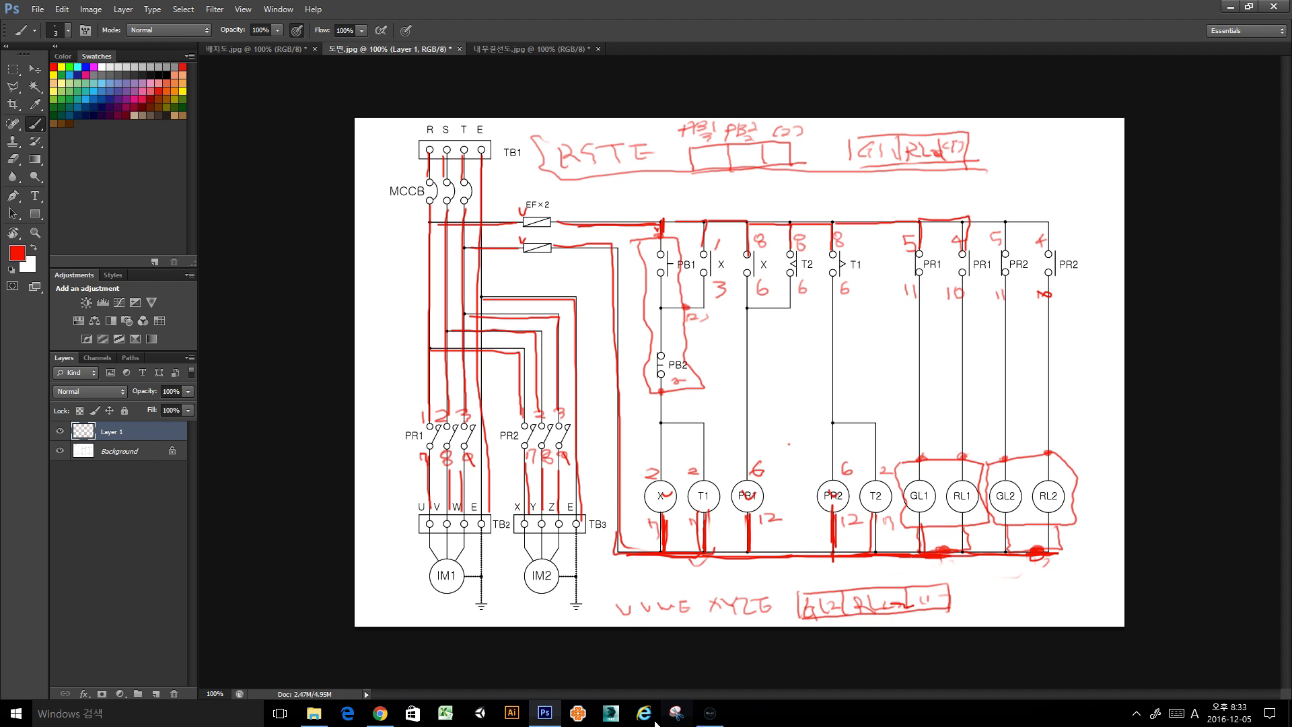
{"action": "left_click", "coordinate": [710, 713]}
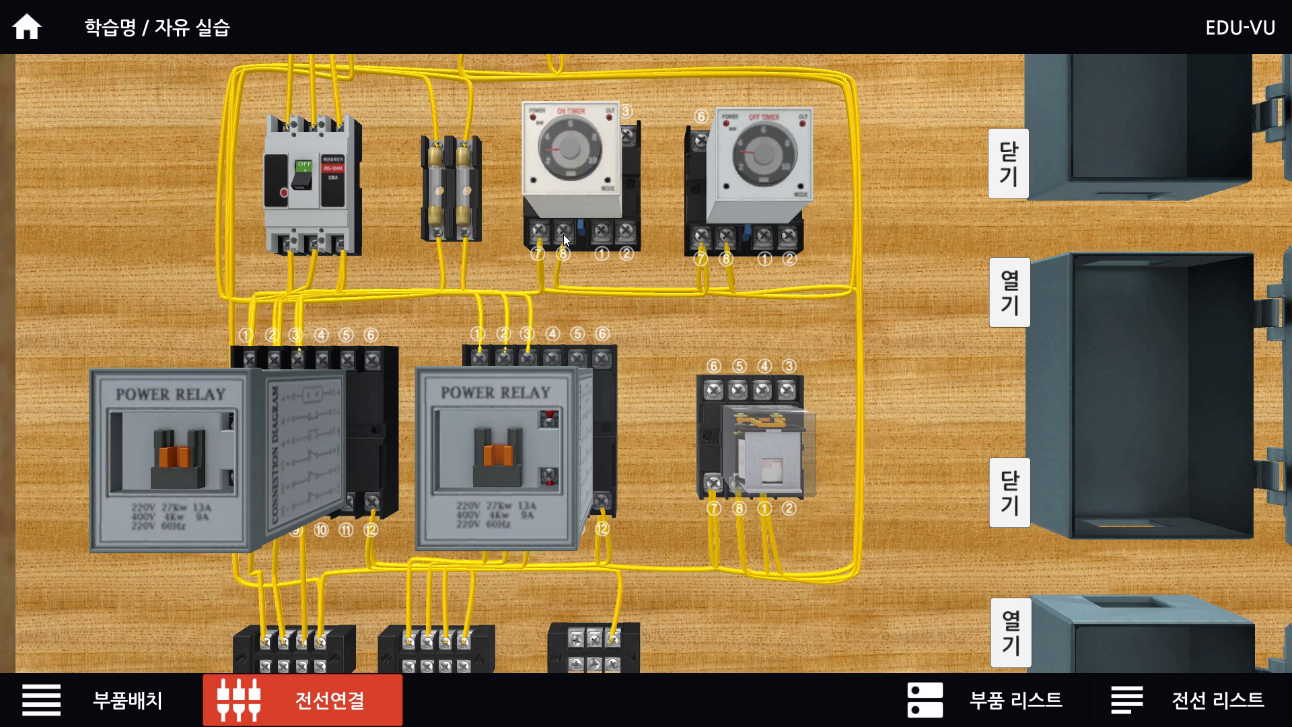
{"action": "left_click_drag", "start_coordinate": [434, 289], "coordinate": [495, 298]}
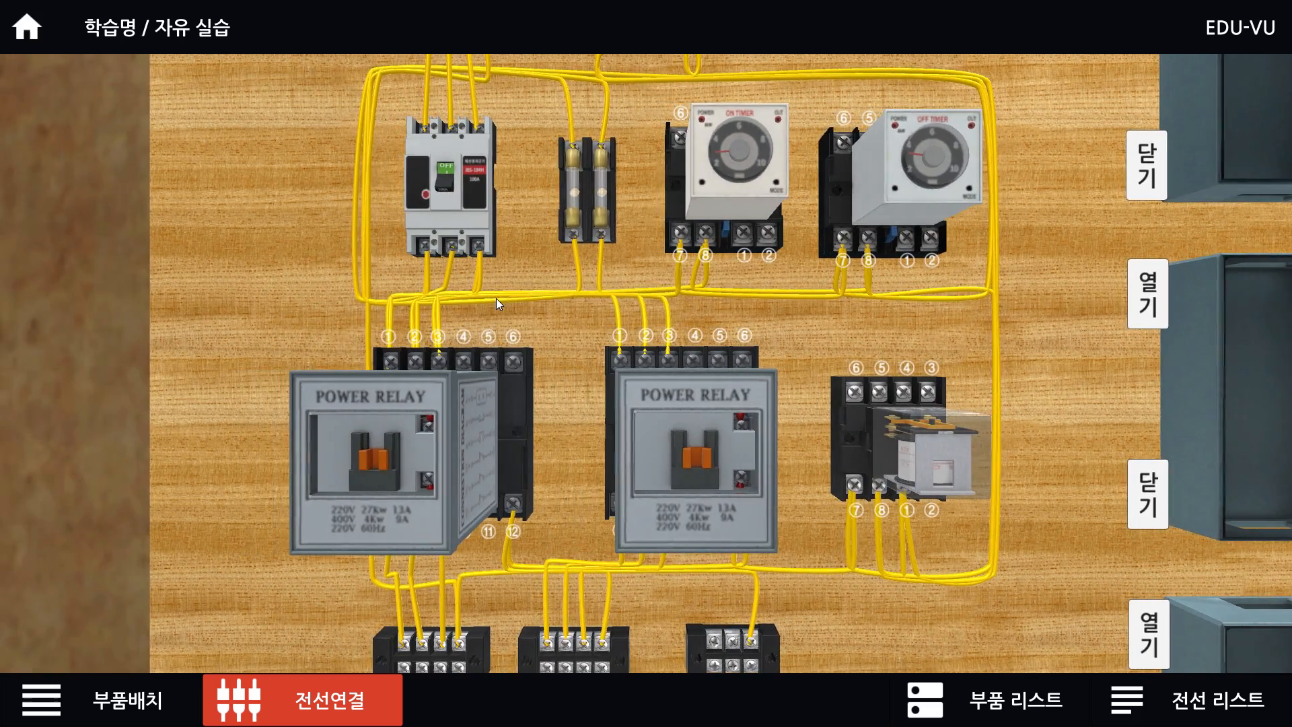
{"action": "left_click", "coordinate": [505, 363]}
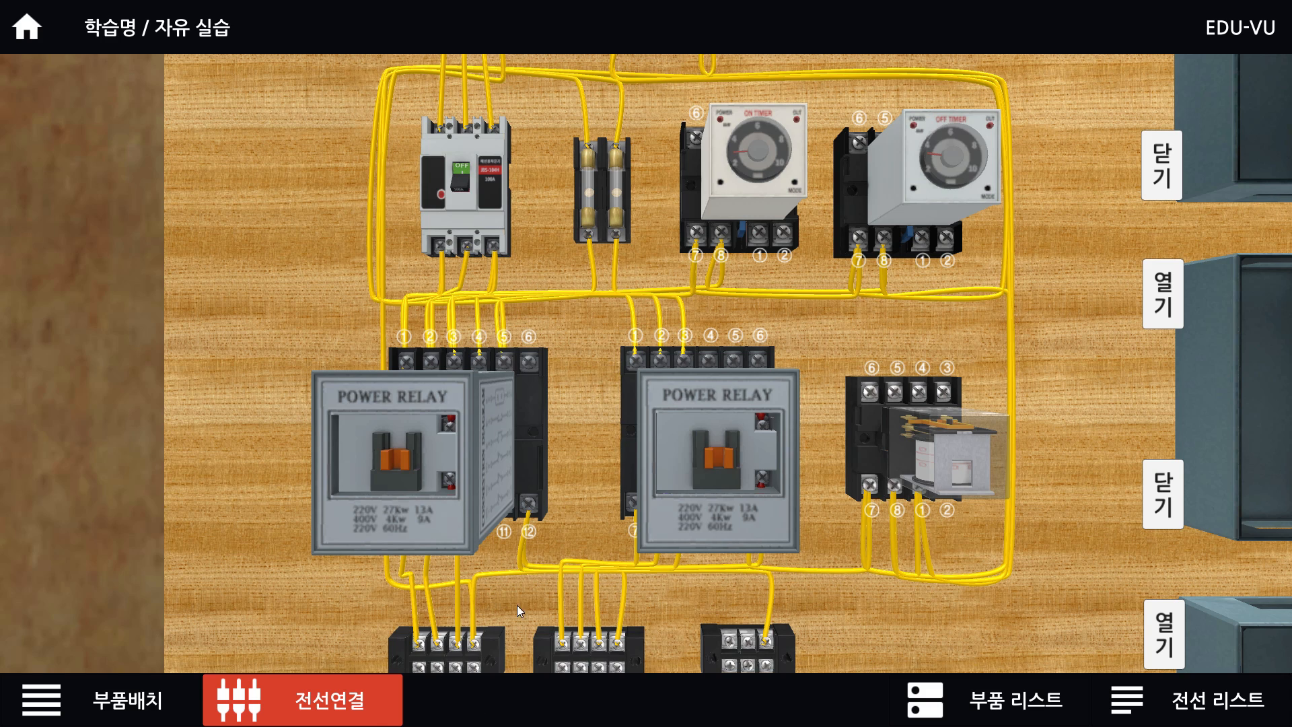
Trace the upper common line to PR2 in 도면.jpg, and in EDU-VU wire the first power relay to terminals 5 and 4 of the second.
{"action": "key", "text": "alt+Tab"}
{"action": "mouse_move", "coordinate": [969, 253]}
{"action": "left_mouse_down"}
{"action": "mouse_move", "coordinate": [969, 219]}
{"action": "mouse_move", "coordinate": [1004, 218]}
{"action": "mouse_move", "coordinate": [1008, 253]}
{"action": "mouse_move", "coordinate": [1053, 220]}
{"action": "mouse_move", "coordinate": [1053, 250]}
{"action": "left_mouse_up"}
{"action": "key", "text": "alt+Tab"}
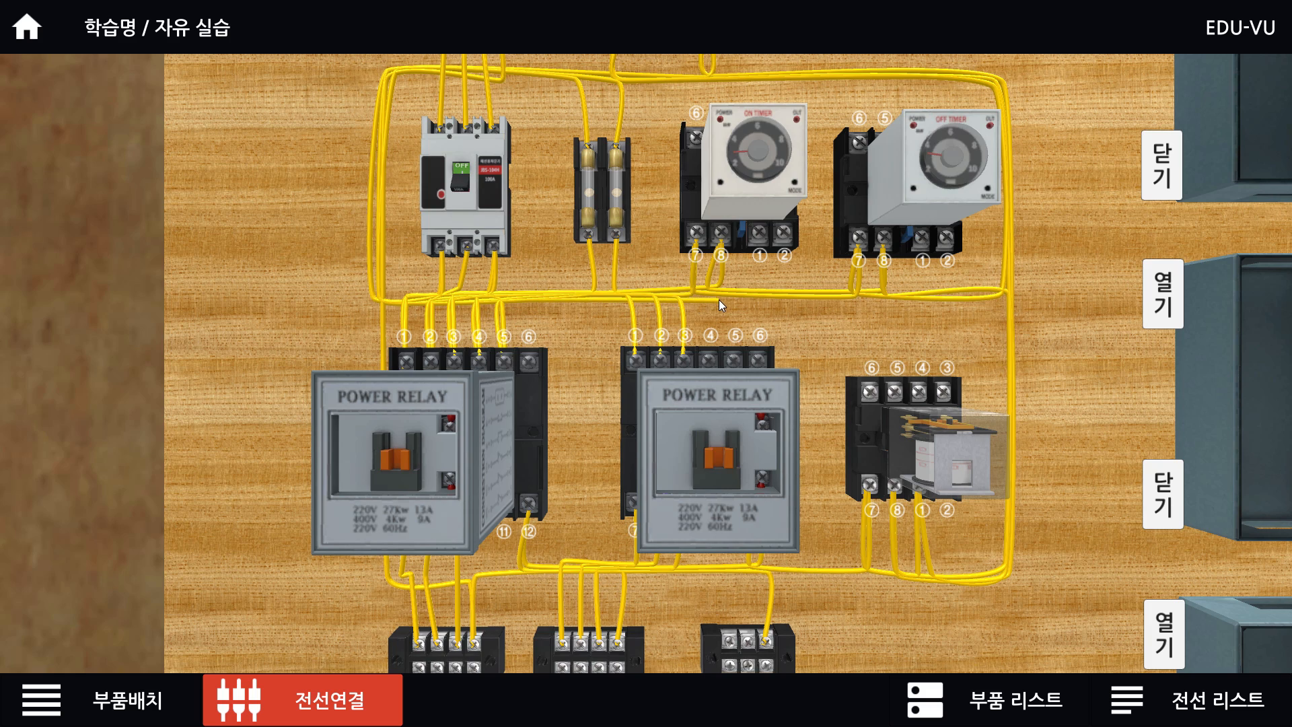
{"action": "left_click", "coordinate": [733, 360]}
{"action": "left_click", "coordinate": [709, 364]}
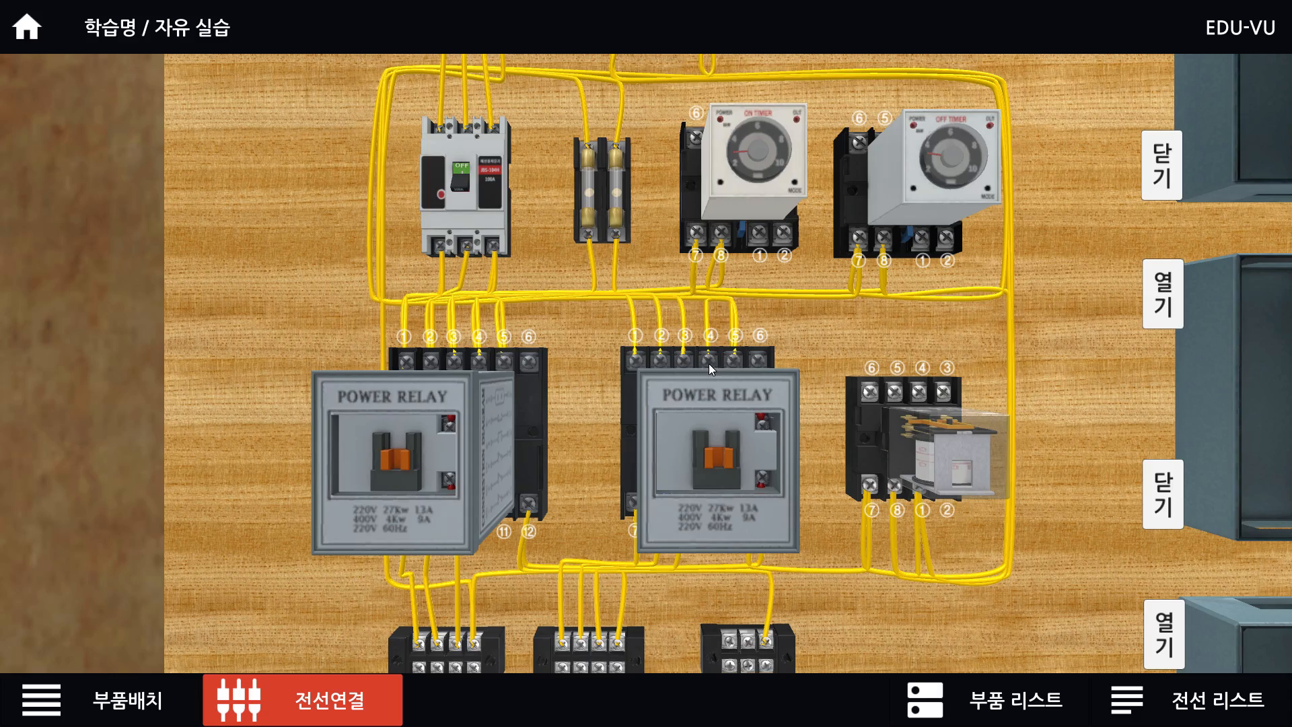
Switch to 도면.jpg in Photoshop and retrace the whole upper common line in red from PB1 to the last PR2 contact.
{"action": "left_click_drag", "start_coordinate": [729, 309], "coordinate": [527, 273]}
{"action": "scroll", "coordinate": [588, 332], "scroll_direction": "down", "scroll_amount": 3}
{"action": "scroll", "coordinate": [588, 332], "scroll_direction": "down", "scroll_amount": 3}
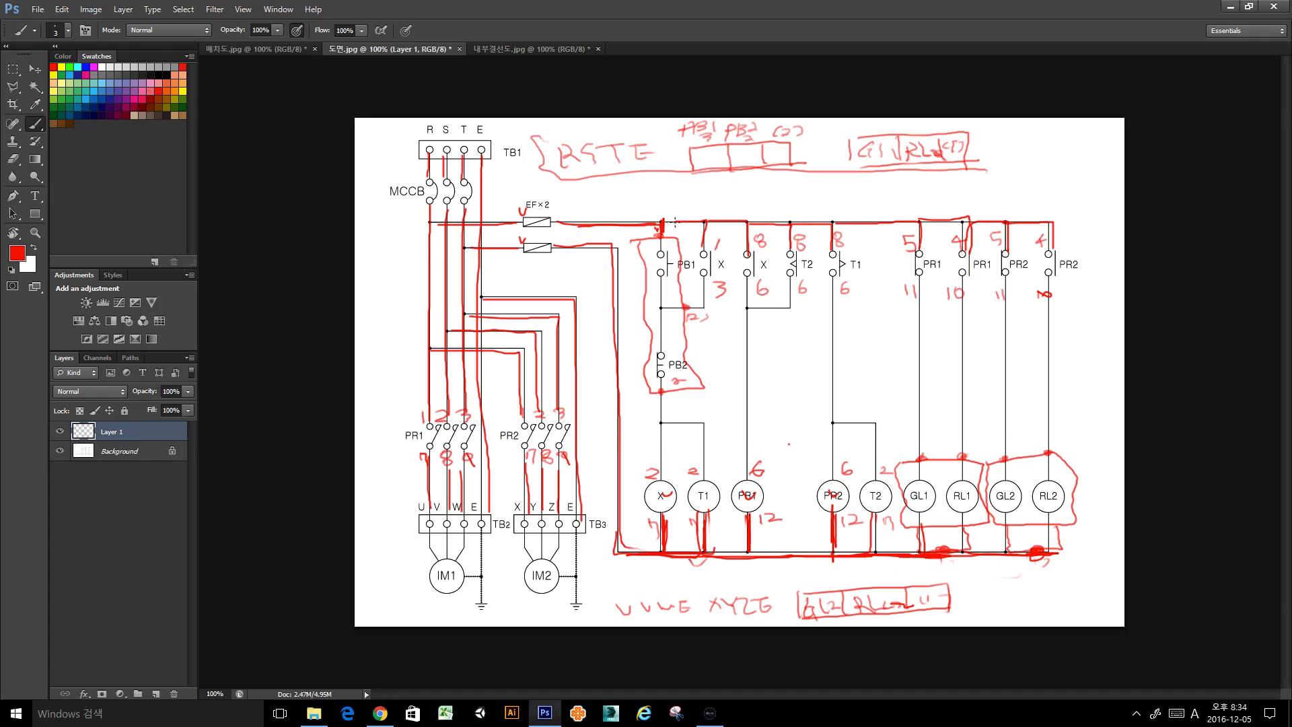
{"action": "left_click_drag", "start_coordinate": [648, 220], "coordinate": [1055, 220]}
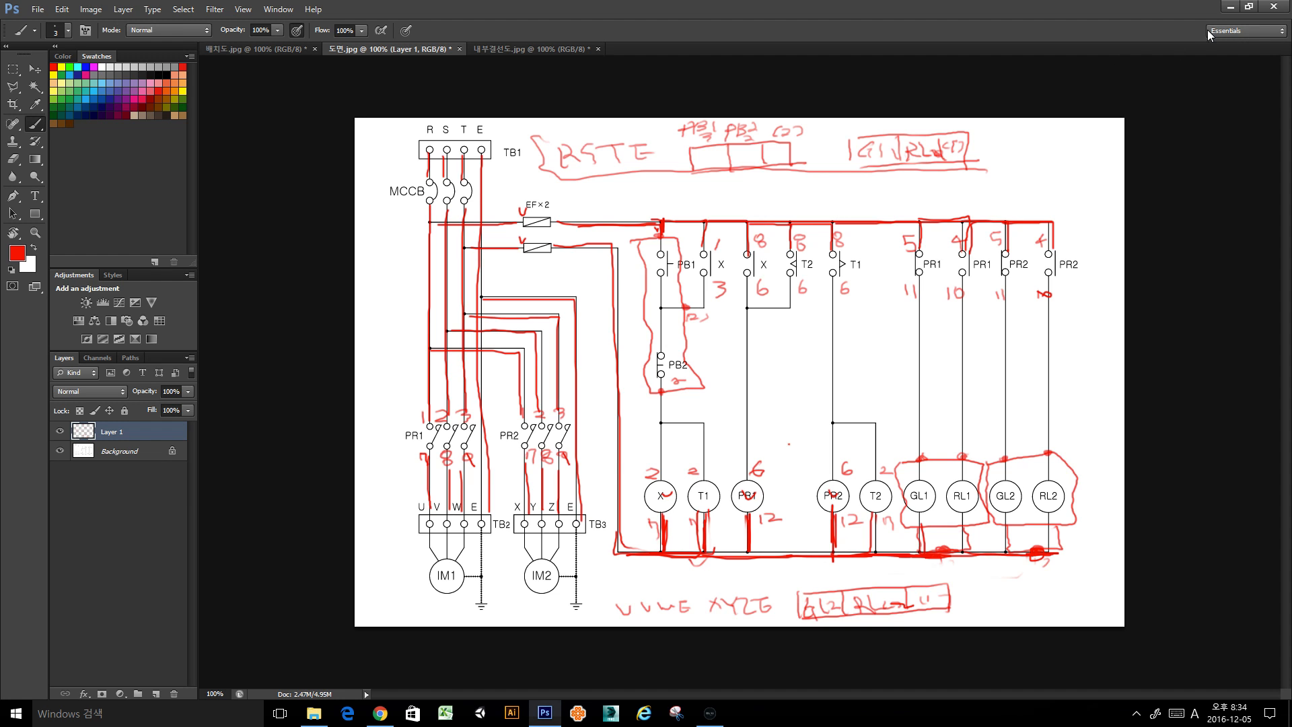
Look over the EDU-VU board, and trace the line from X contact terminal 3 to the push-button junction in red in 도면.jpg.
{"action": "mouse_move", "coordinate": [710, 713]}
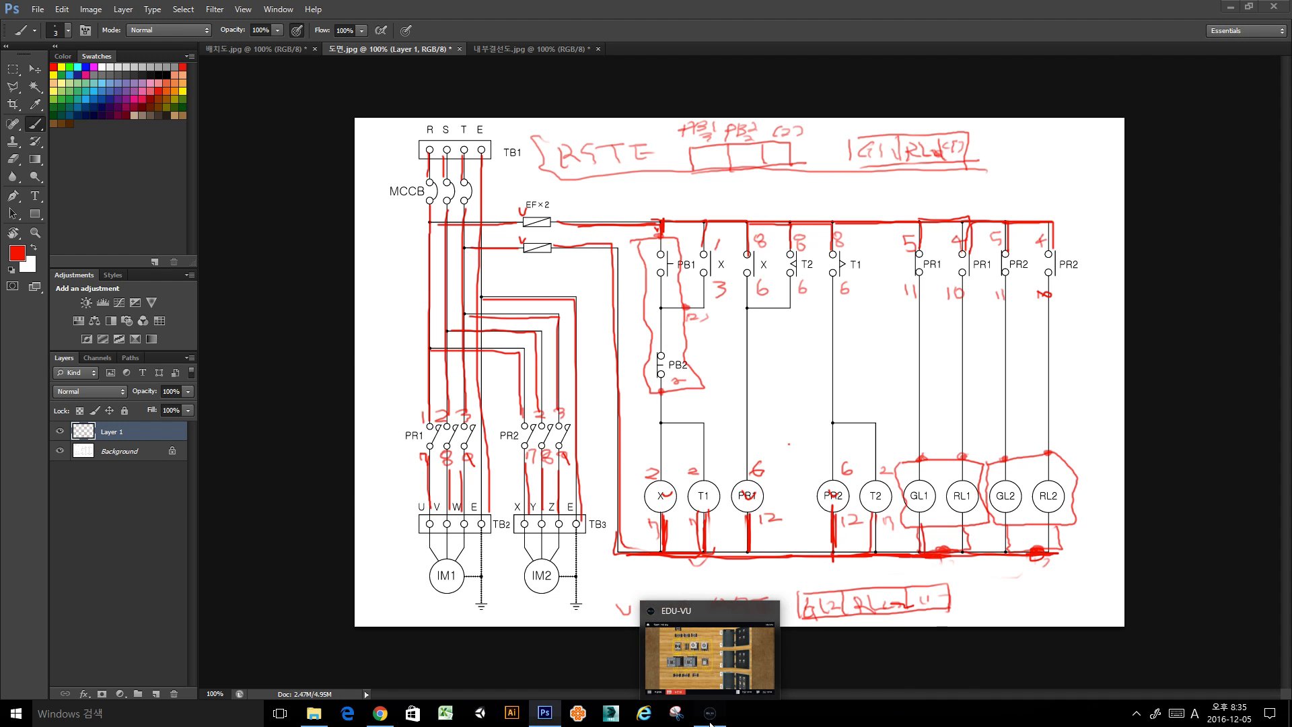
{"action": "left_click", "coordinate": [710, 646]}
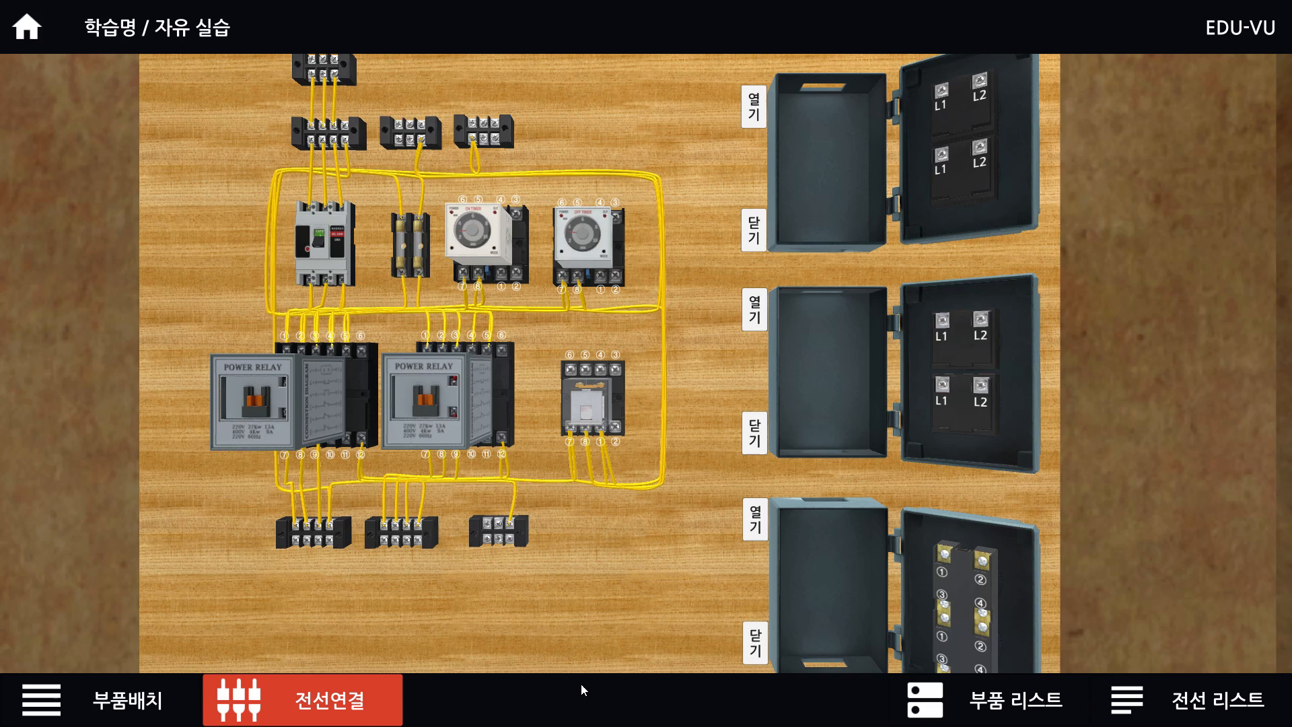
{"action": "key", "text": "alt+Tab"}
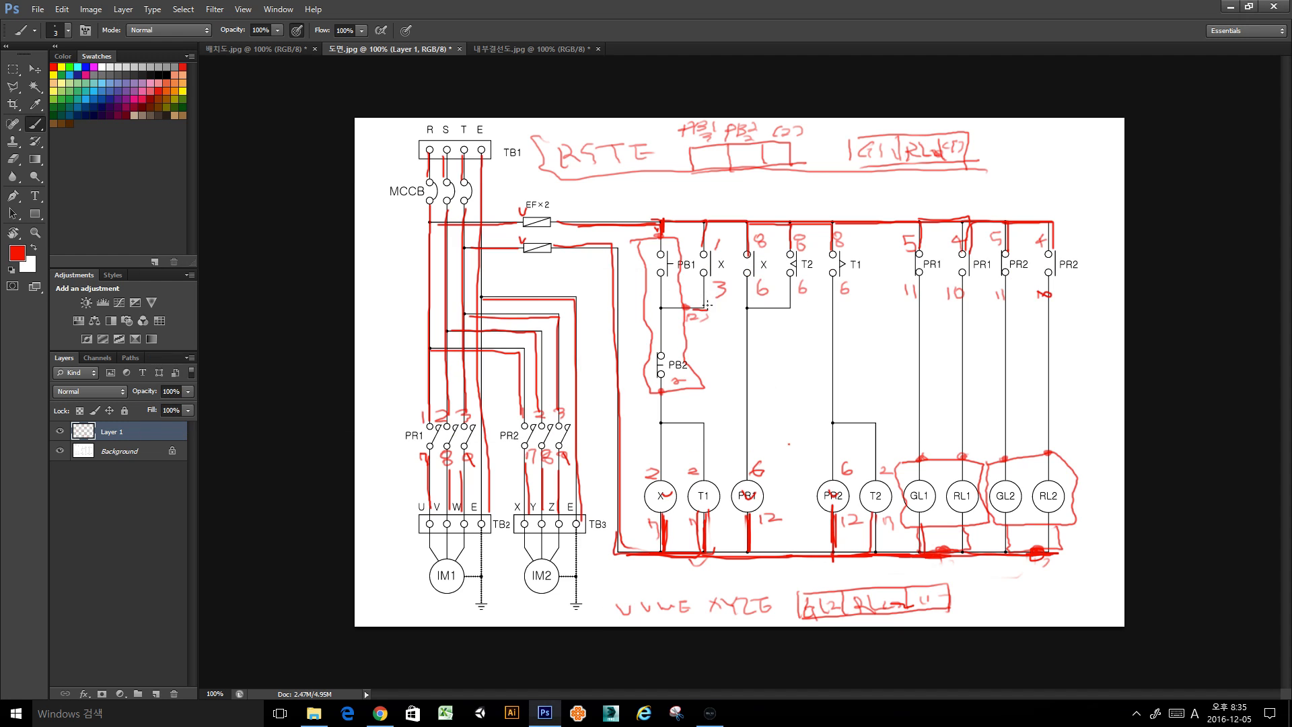
{"action": "mouse_move", "coordinate": [707, 308]}
{"action": "left_mouse_down"}
{"action": "mouse_move", "coordinate": [707, 275]}
{"action": "mouse_move", "coordinate": [709, 312]}
{"action": "left_mouse_up"}
Compare the upper 3-pole blocks on the EDU-VU board with the push-button and lamp block sketches in 도면.jpg.
{"action": "left_click", "coordinate": [710, 712]}
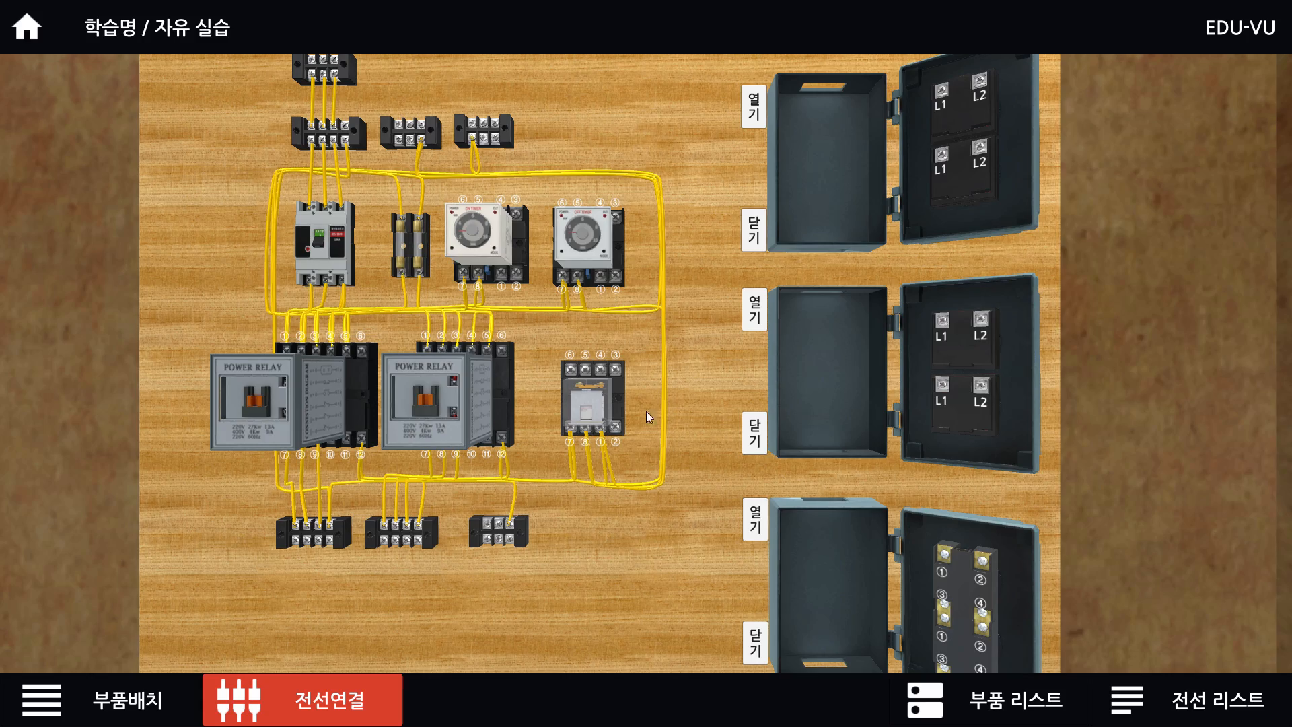
{"action": "left_click_drag", "start_coordinate": [538, 151], "coordinate": [614, 252]}
{"action": "scroll", "coordinate": [613, 252], "scroll_direction": "up", "scroll_amount": 2}
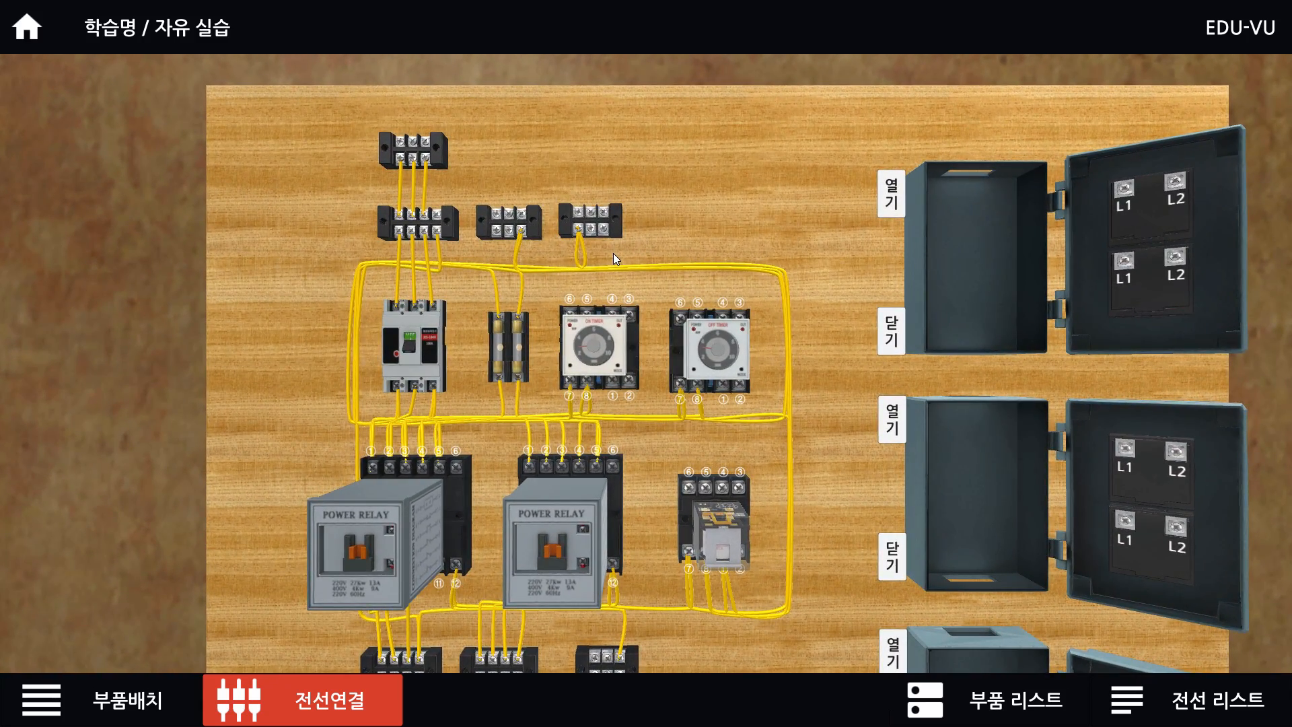
{"action": "key", "text": "alt+Tab"}
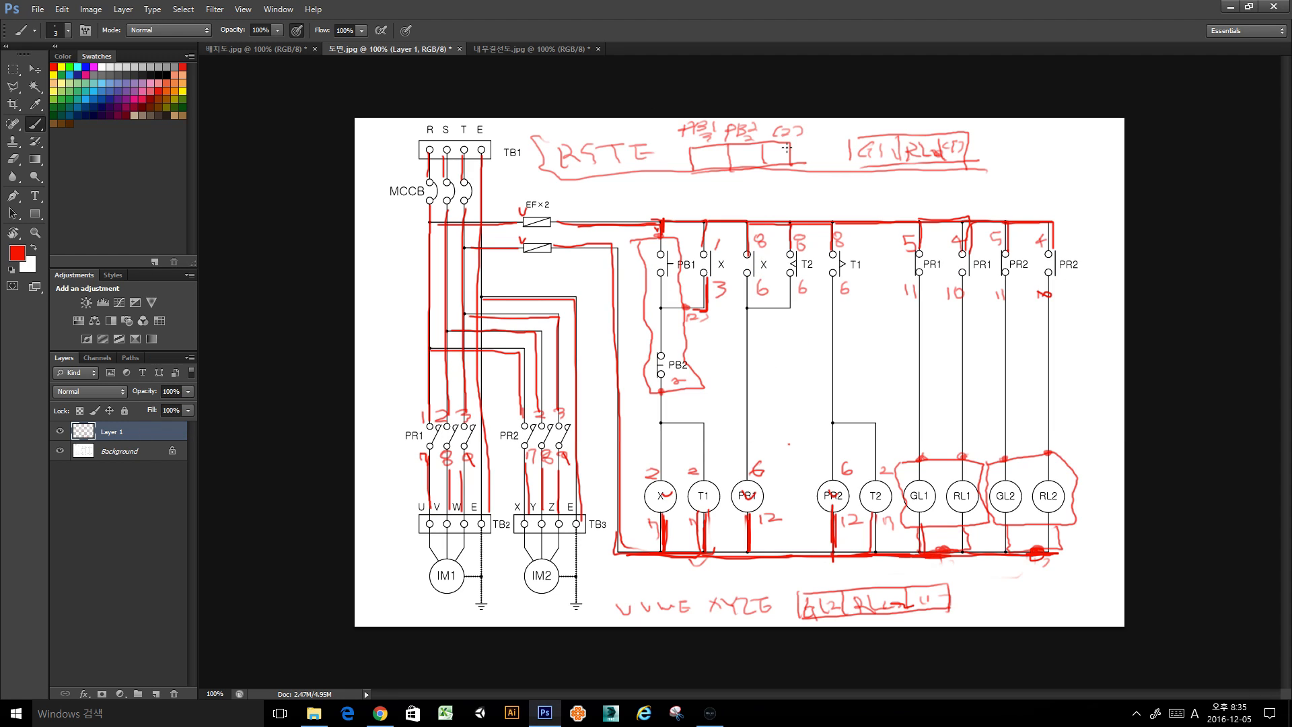
{"action": "key", "text": "alt+Tab"}
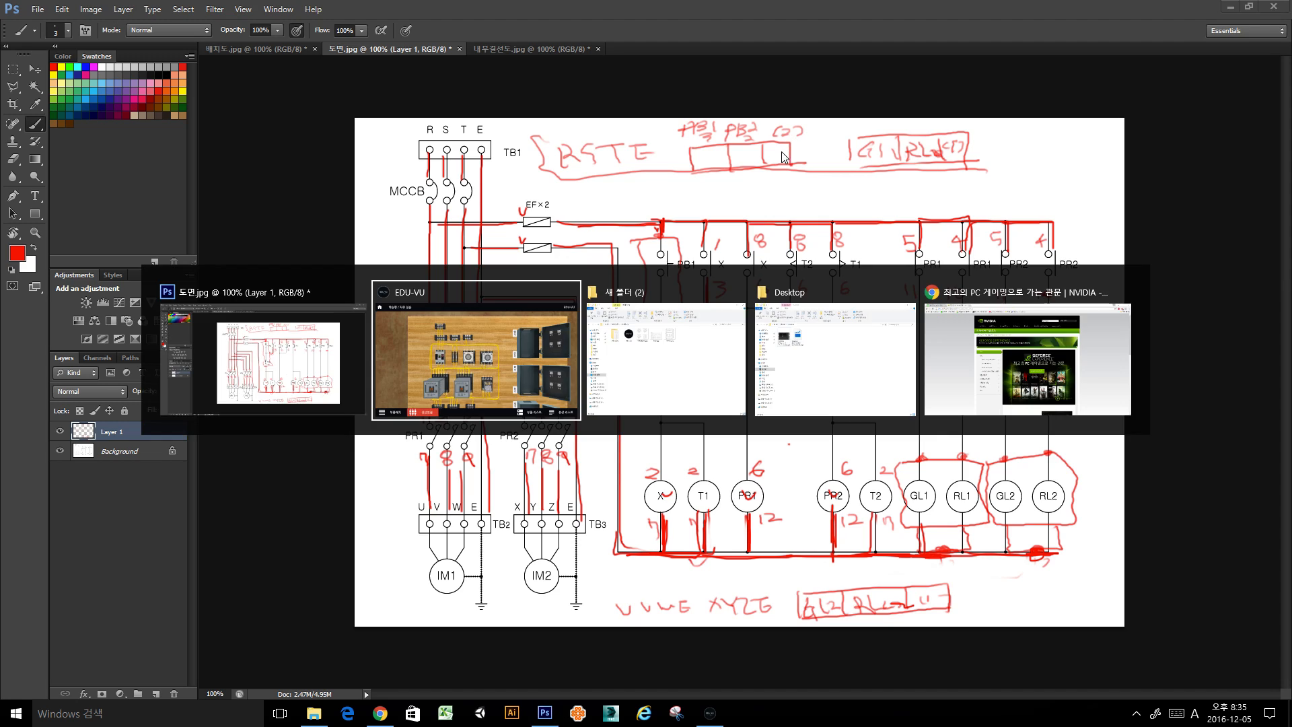
Switch to EDU-VU and isolate wire Line14436 to check its route from the upper 3-pole block to the X relay, then show all wires again.
{"action": "left_click", "coordinate": [494, 332]}
{"action": "left_click_drag", "start_coordinate": [544, 272], "coordinate": [593, 270]}
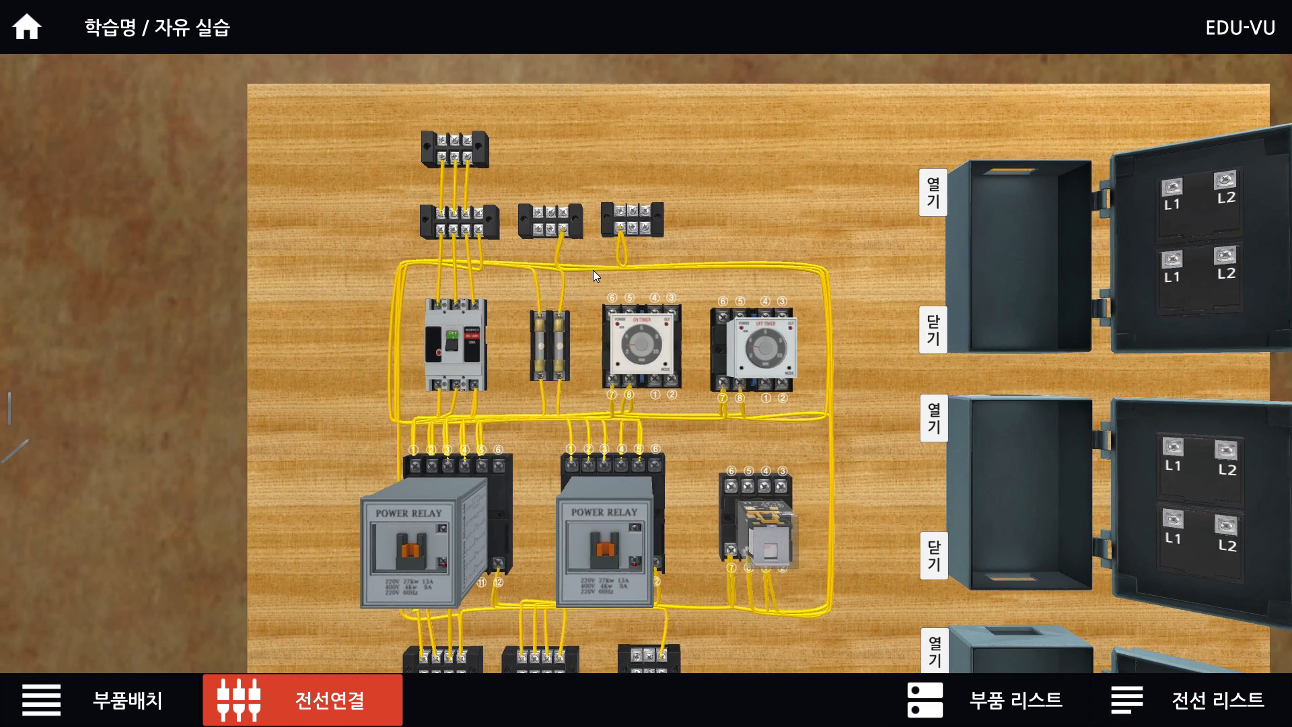
{"action": "scroll", "coordinate": [552, 256], "scroll_direction": "up", "scroll_amount": 5}
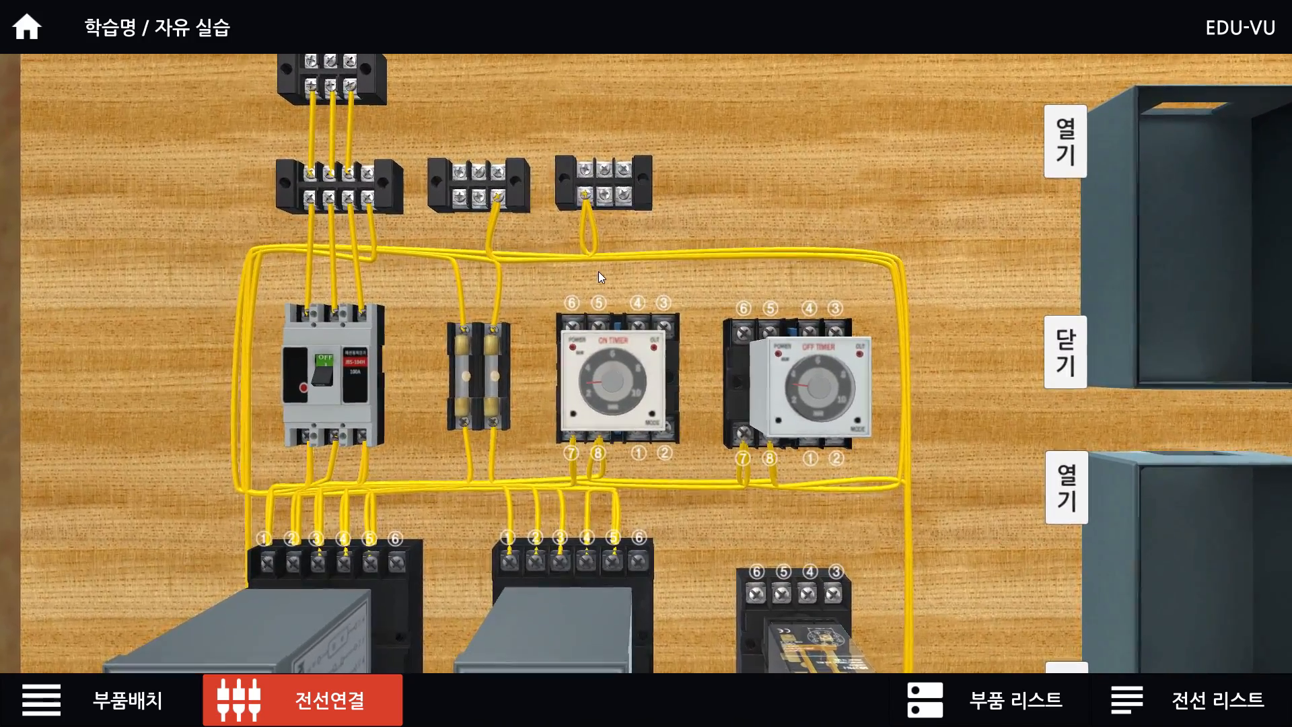
{"action": "mouse_move", "coordinate": [599, 271]}
{"action": "left_mouse_down"}
{"action": "mouse_move", "coordinate": [620, 269]}
{"action": "mouse_move", "coordinate": [585, 255]}
{"action": "left_mouse_up"}
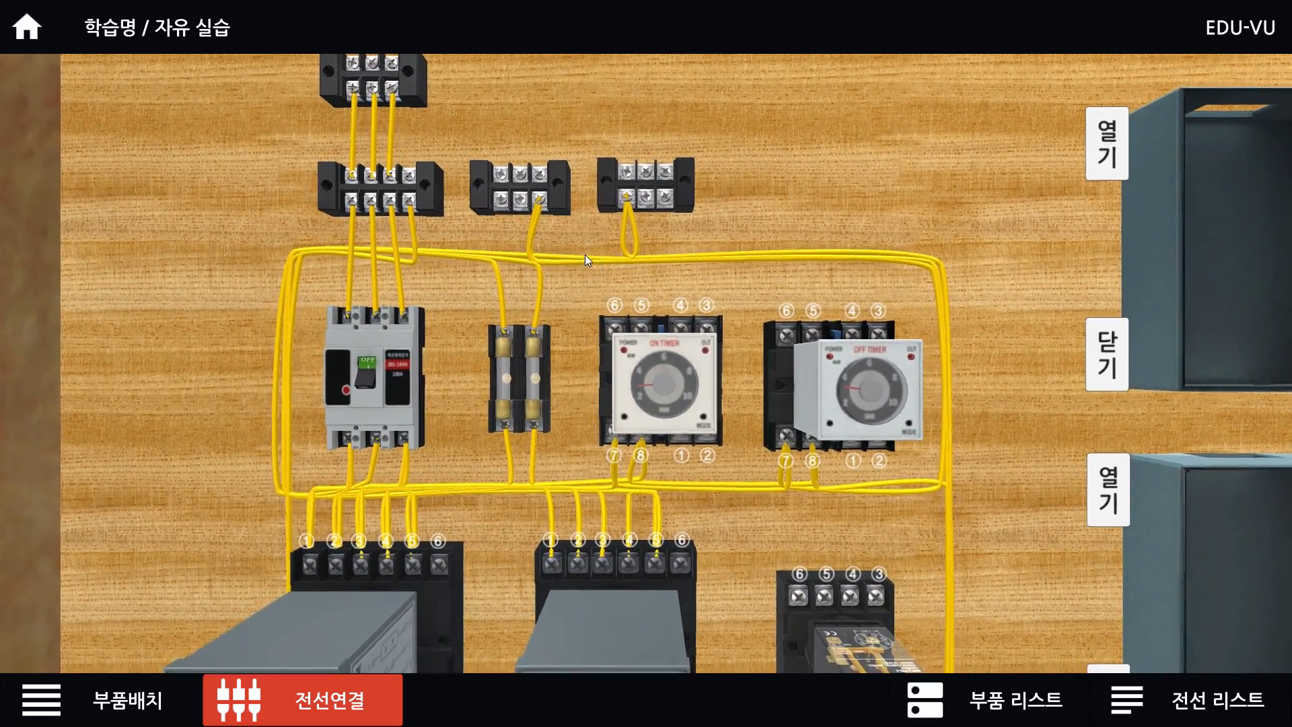
{"action": "left_click", "coordinate": [1188, 700]}
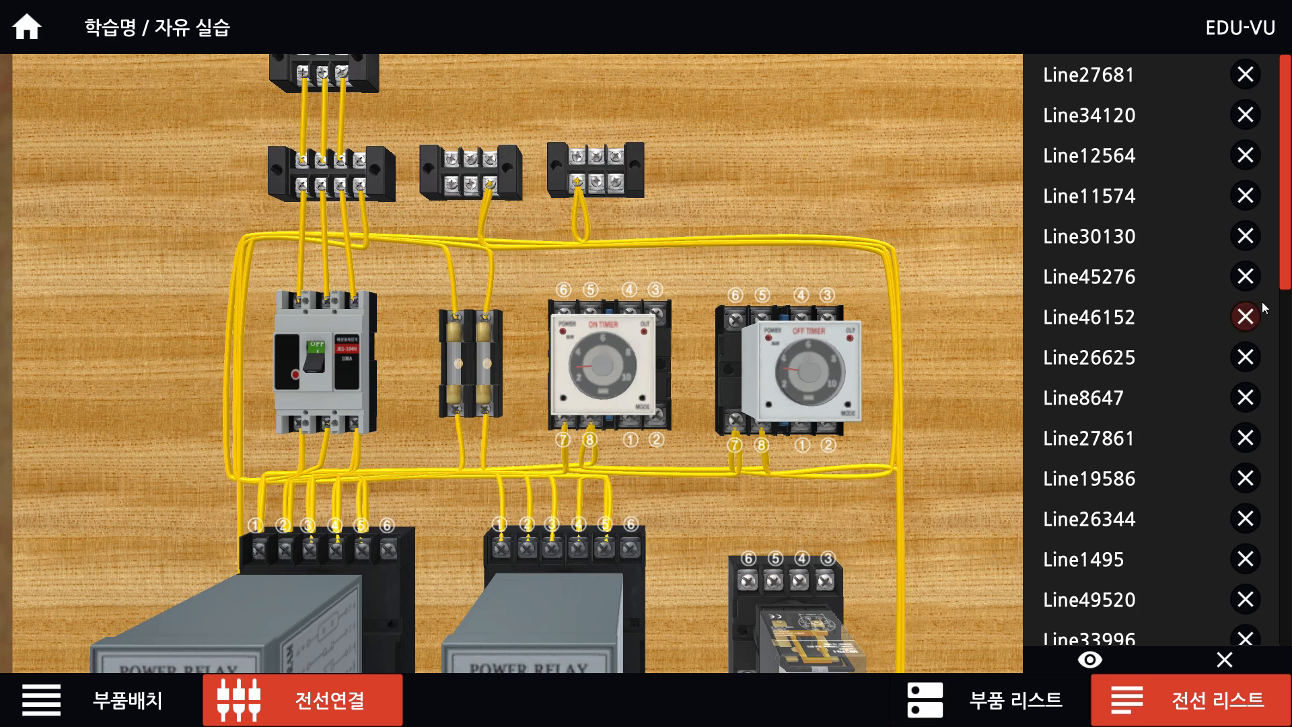
{"action": "left_click_drag", "start_coordinate": [1284, 269], "coordinate": [1285, 633]}
{"action": "left_click", "coordinate": [1102, 646]}
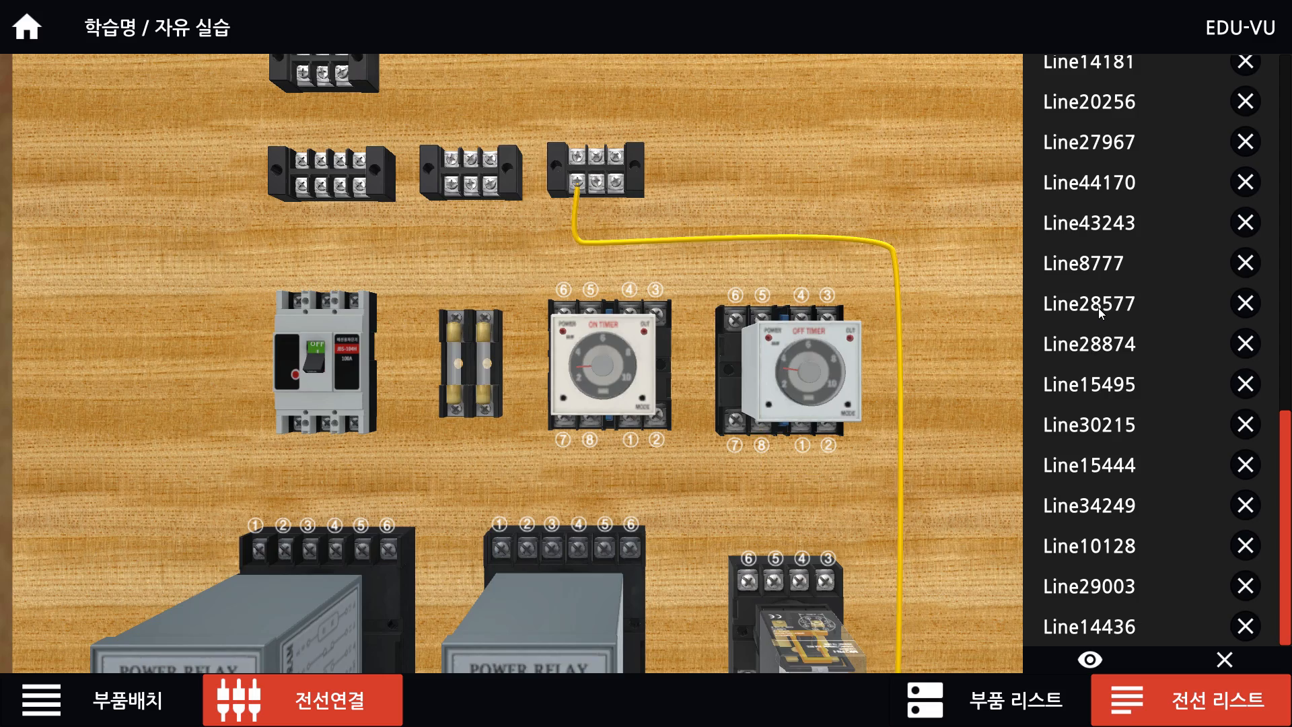
{"action": "left_click_drag", "start_coordinate": [899, 470], "coordinate": [866, 280]}
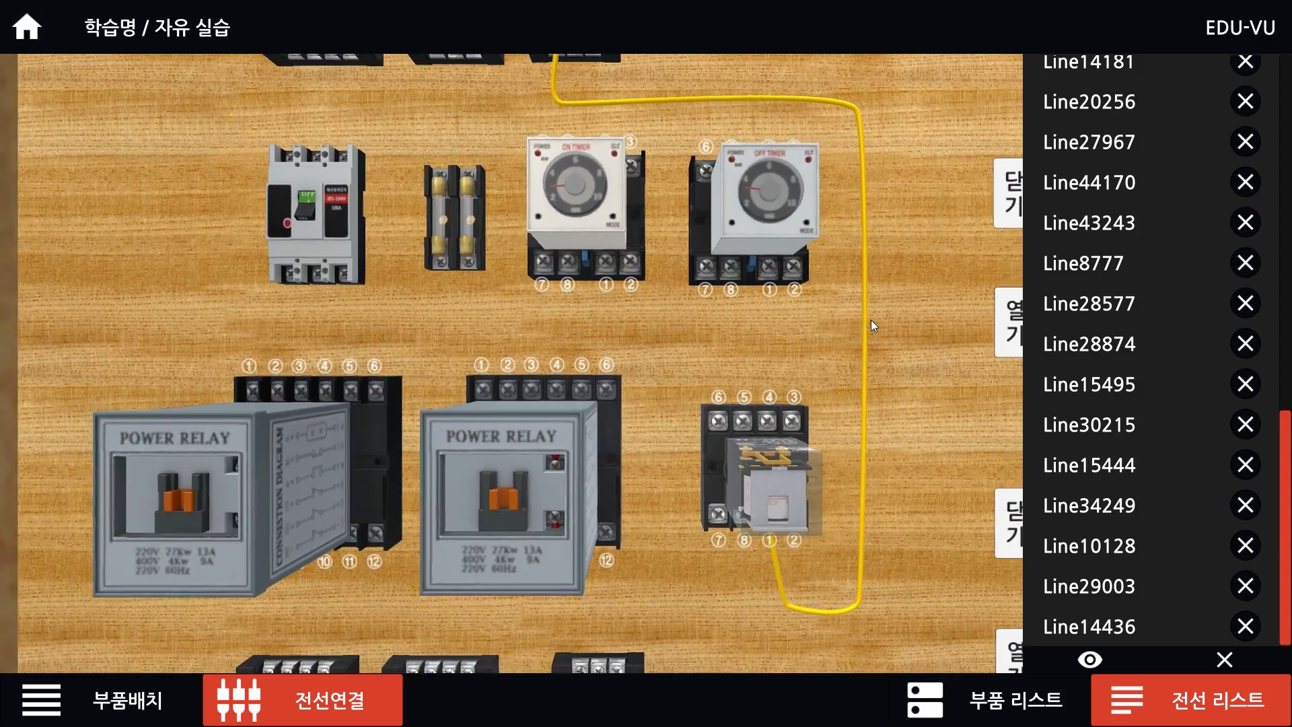
{"action": "scroll", "coordinate": [871, 320], "scroll_direction": "down", "scroll_amount": 2}
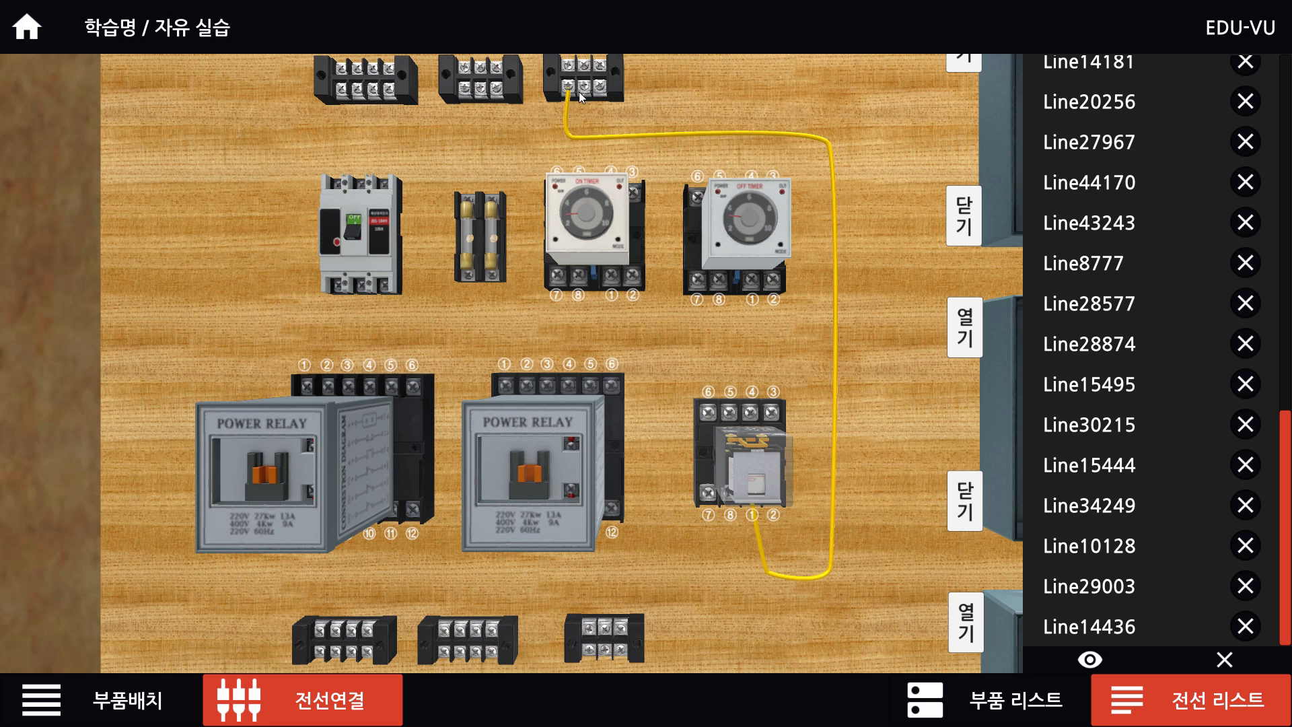
{"action": "left_click_drag", "start_coordinate": [580, 97], "coordinate": [596, 139]}
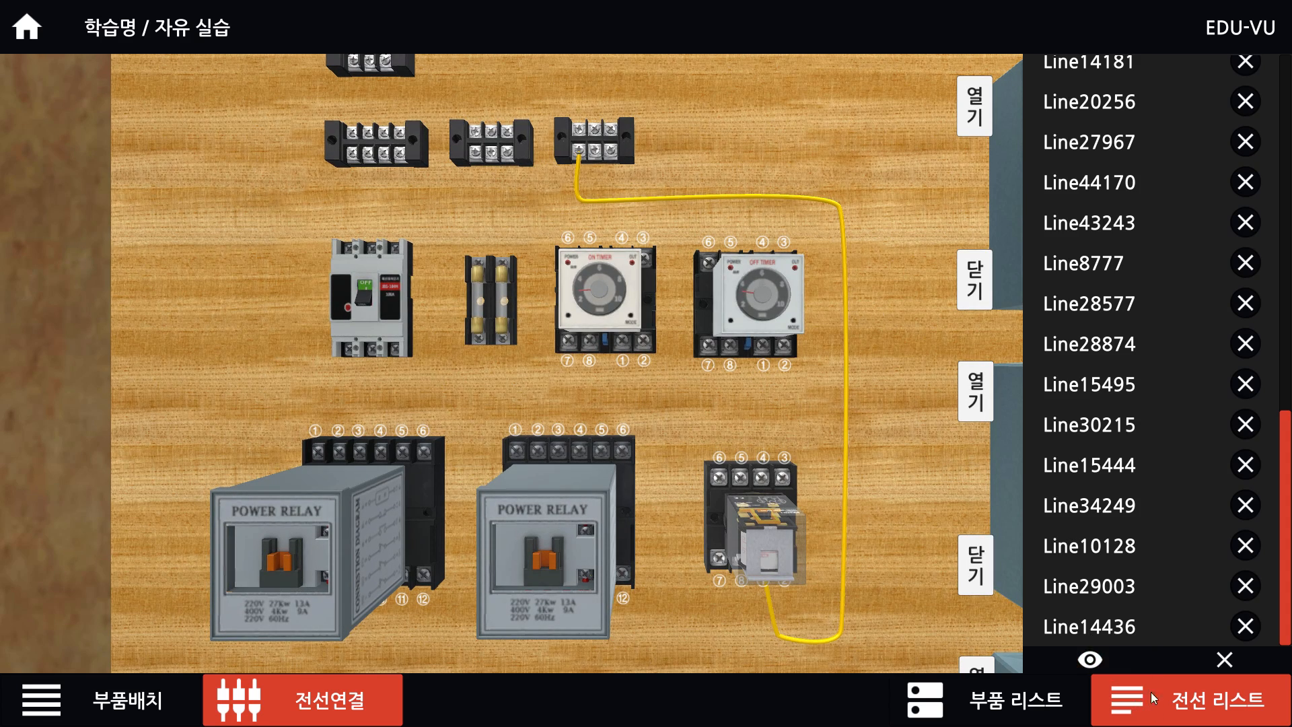
{"action": "left_click", "coordinate": [1090, 659]}
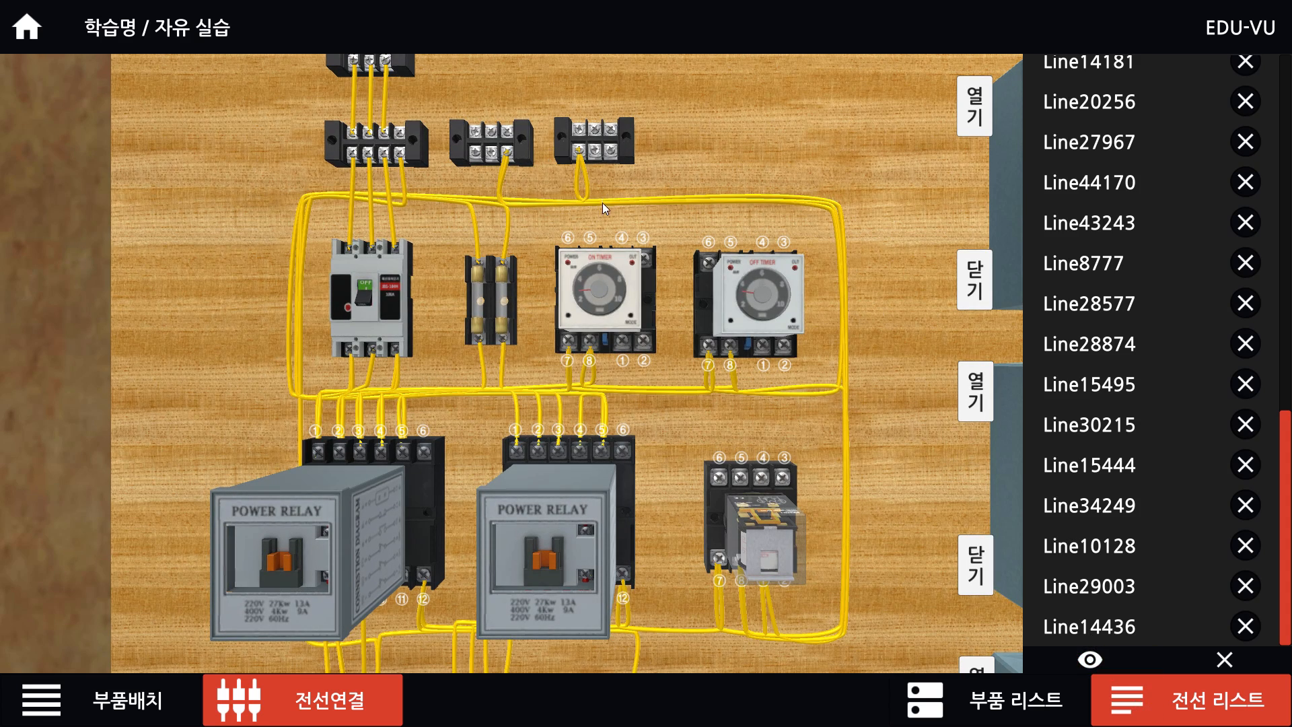
{"action": "left_click_drag", "start_coordinate": [519, 163], "coordinate": [520, 195]}
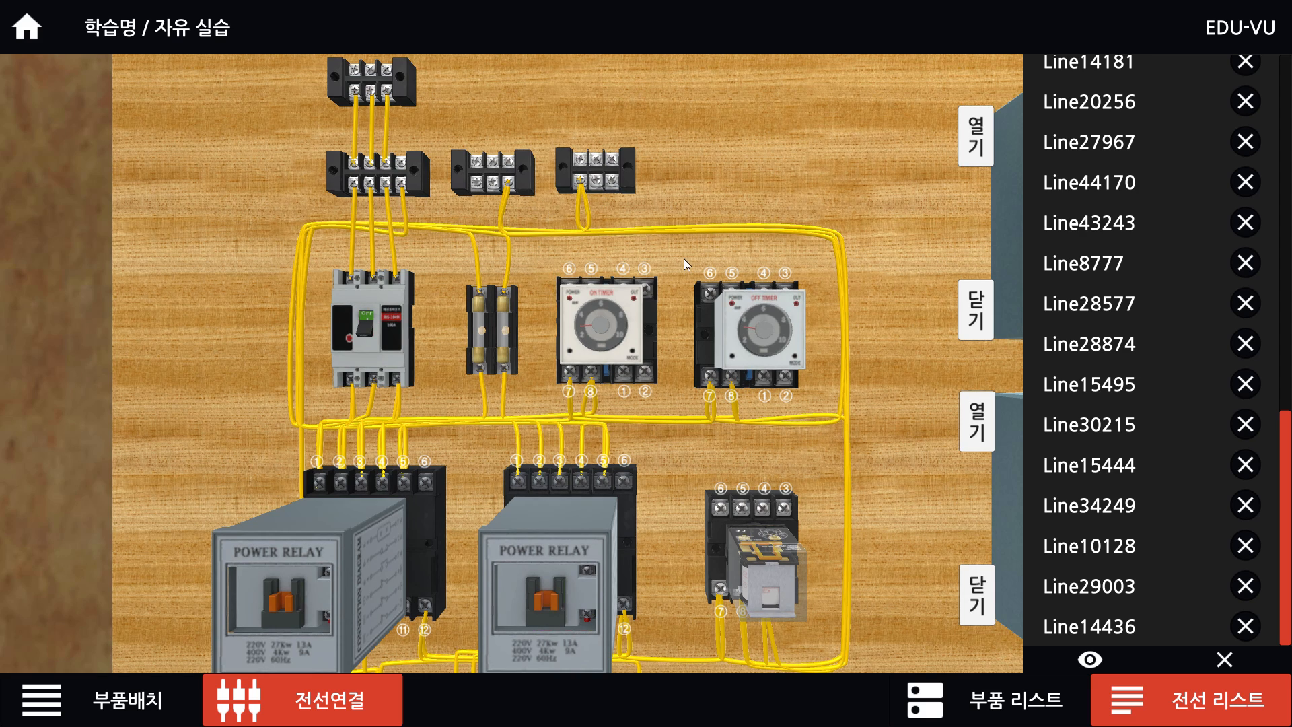
Switch to 도면.jpg in Photoshop and move the PB1/PB2 block sketch to the far side of the GL1/RL1 block sketch.
{"action": "key", "text": "alt+Tab"}
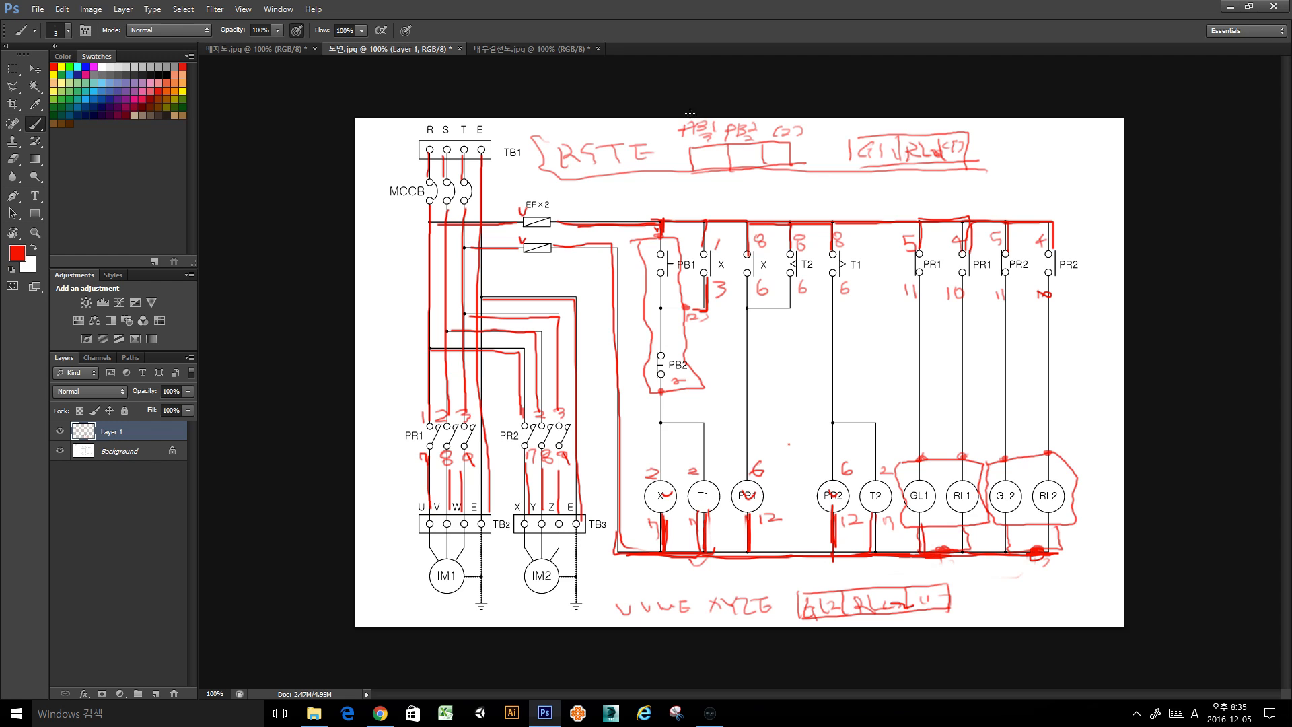
{"action": "key", "text": "m"}
{"action": "left_click_drag", "start_coordinate": [672, 119], "coordinate": [810, 185]}
{"action": "key", "text": "v"}
{"action": "left_click_drag", "start_coordinate": [686, 140], "coordinate": [989, 143]}
{"action": "left_click_drag", "start_coordinate": [1027, 151], "coordinate": [1034, 154]}
Switch to EDU-VU and wire the third lower pole of the push-button terminal block to terminal 3 of the X relay.
{"action": "left_click", "coordinate": [711, 713]}
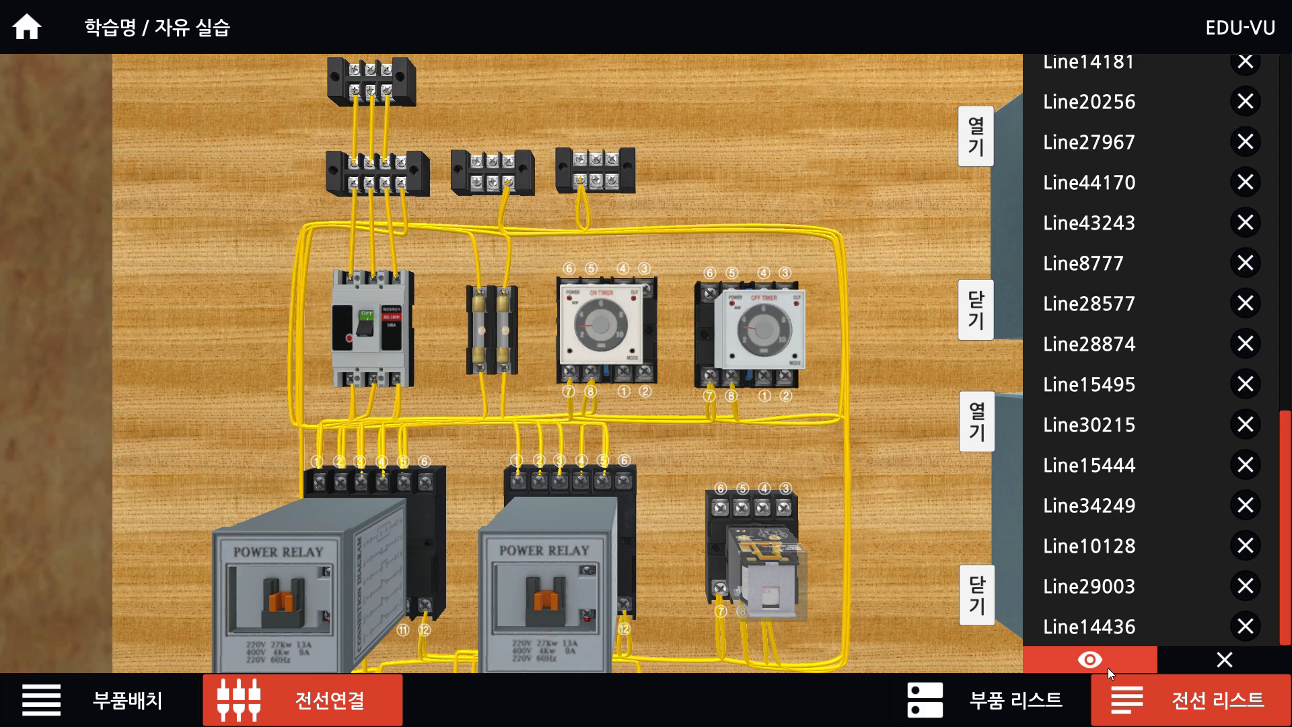
{"action": "left_click", "coordinate": [1137, 710]}
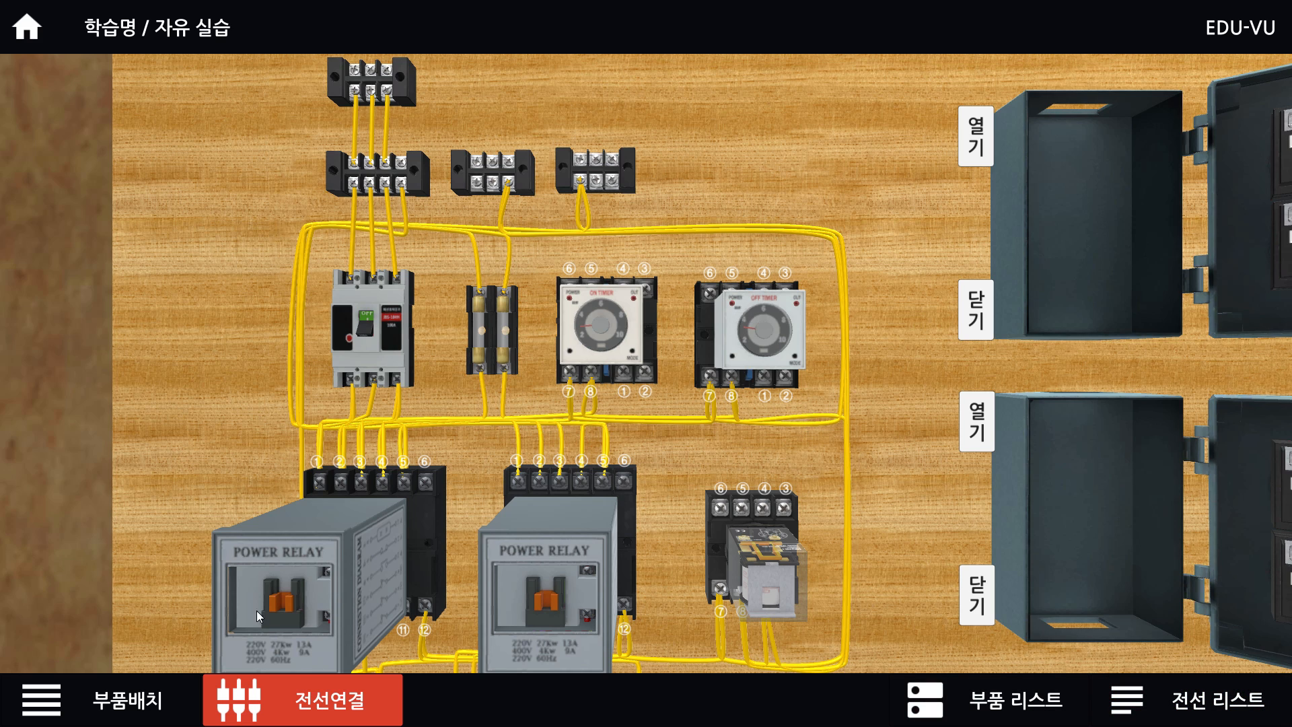
{"action": "scroll", "coordinate": [605, 249], "scroll_direction": "up", "scroll_amount": 3}
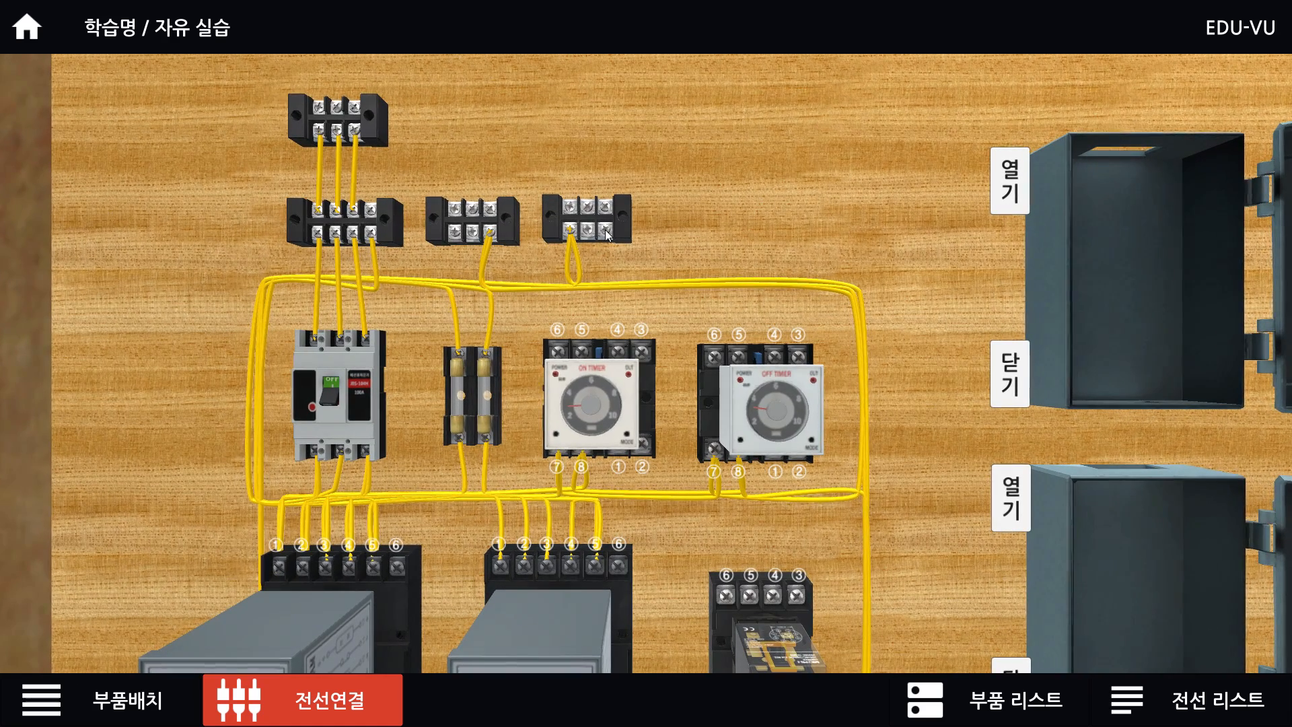
{"action": "left_click", "coordinate": [609, 283]}
{"action": "left_click", "coordinate": [855, 286]}
{"action": "left_click_drag", "start_coordinate": [846, 339], "coordinate": [825, 128]}
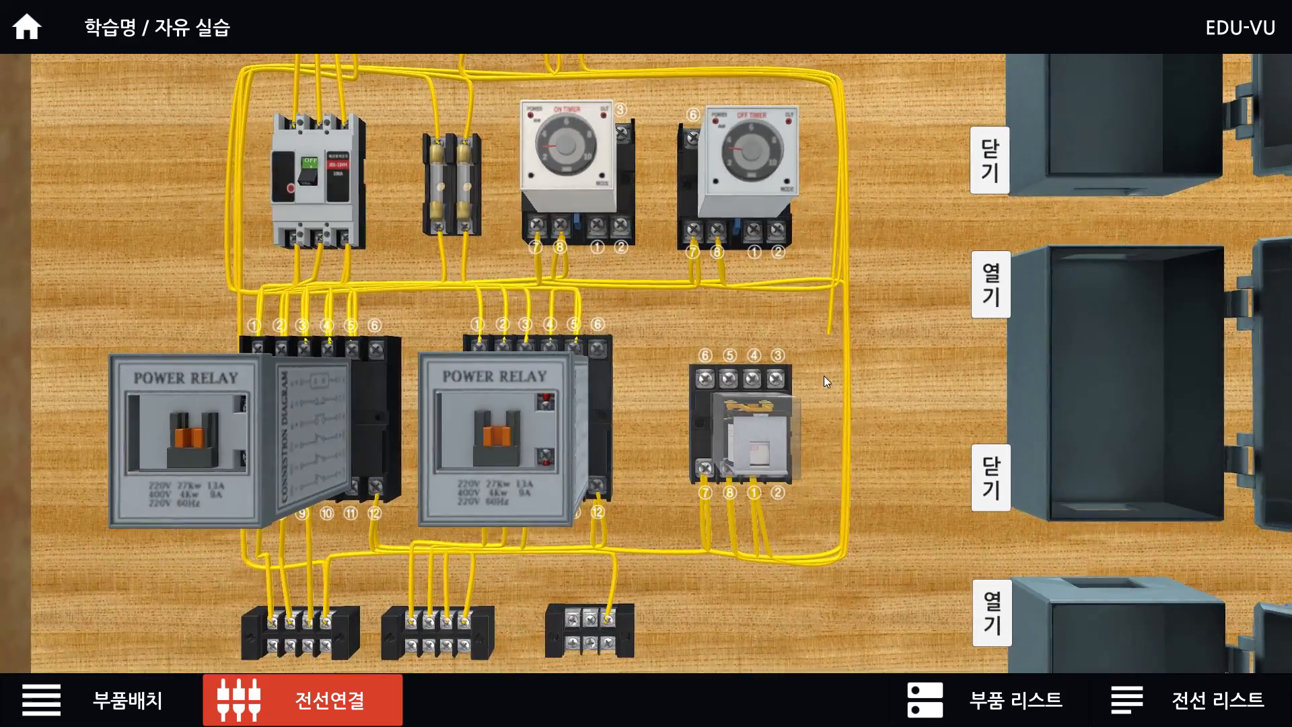
{"action": "left_click_drag", "start_coordinate": [837, 442], "coordinate": [836, 371]}
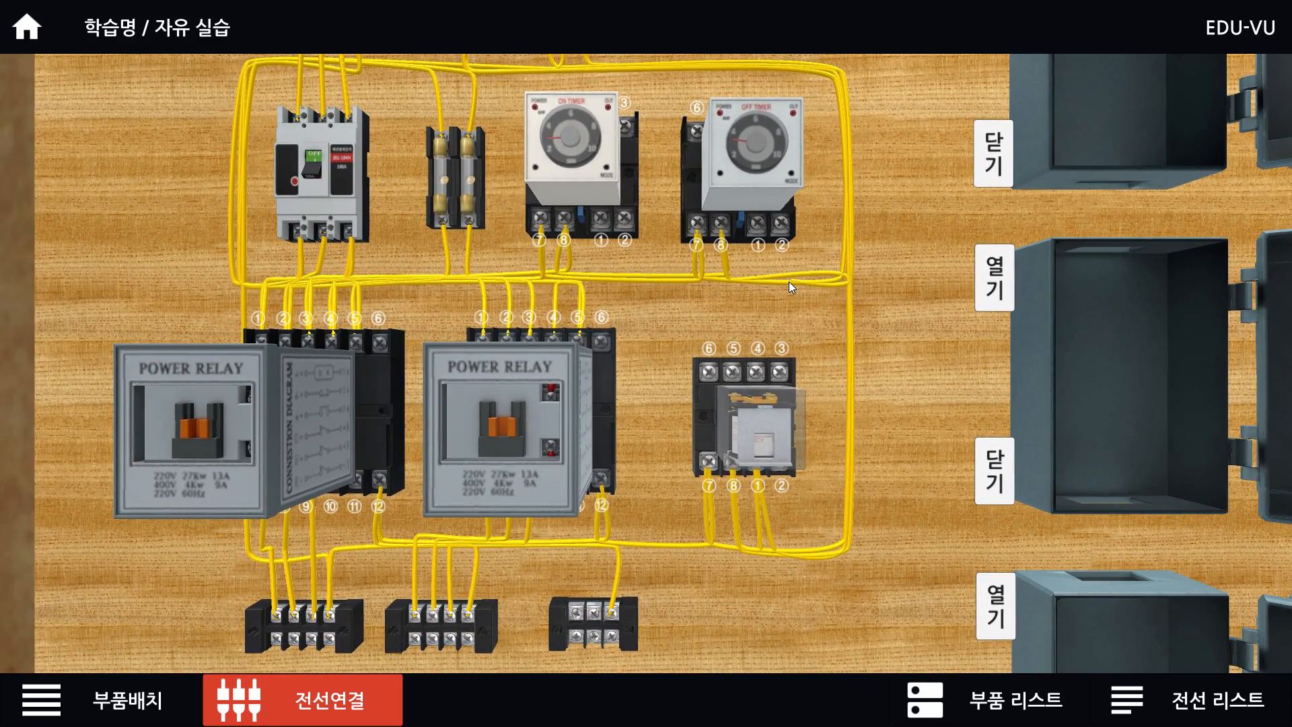
{"action": "left_click", "coordinate": [789, 281]}
{"action": "left_click", "coordinate": [780, 370]}
Wire the middle lower pole of the push-button block to X relay terminal 2, and that terminal on to terminal 2 of the ON timer.
{"action": "left_click_drag", "start_coordinate": [738, 280], "coordinate": [770, 428]}
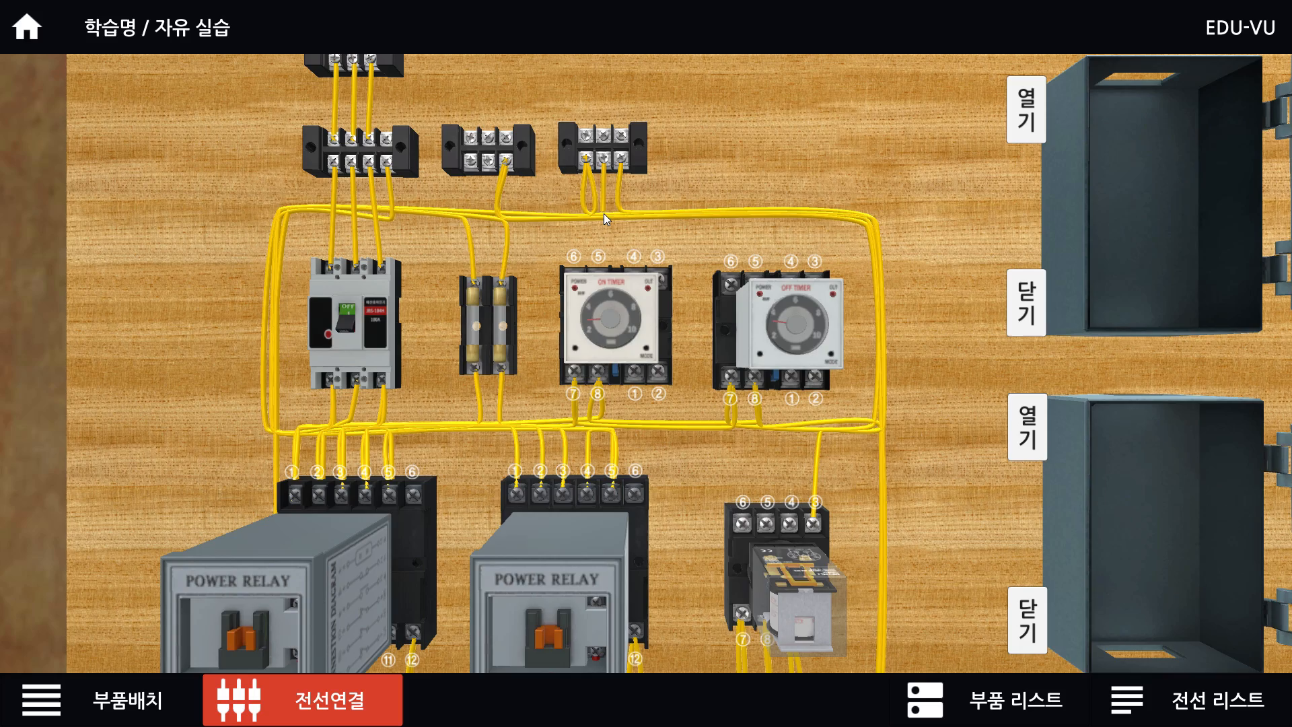
{"action": "left_click", "coordinate": [603, 212]}
{"action": "left_click", "coordinate": [876, 219]}
{"action": "left_click_drag", "start_coordinate": [877, 478], "coordinate": [839, 238]}
{"action": "left_click", "coordinate": [842, 467]}
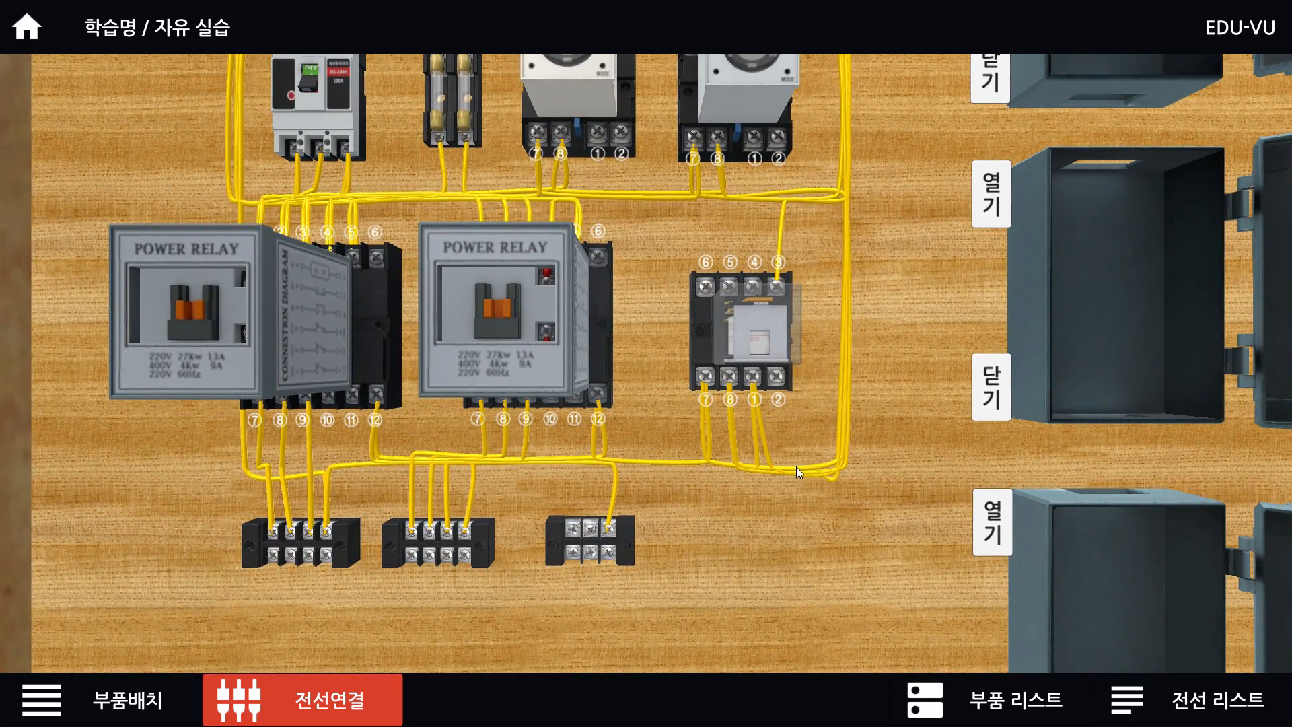
{"action": "left_click", "coordinate": [777, 377]}
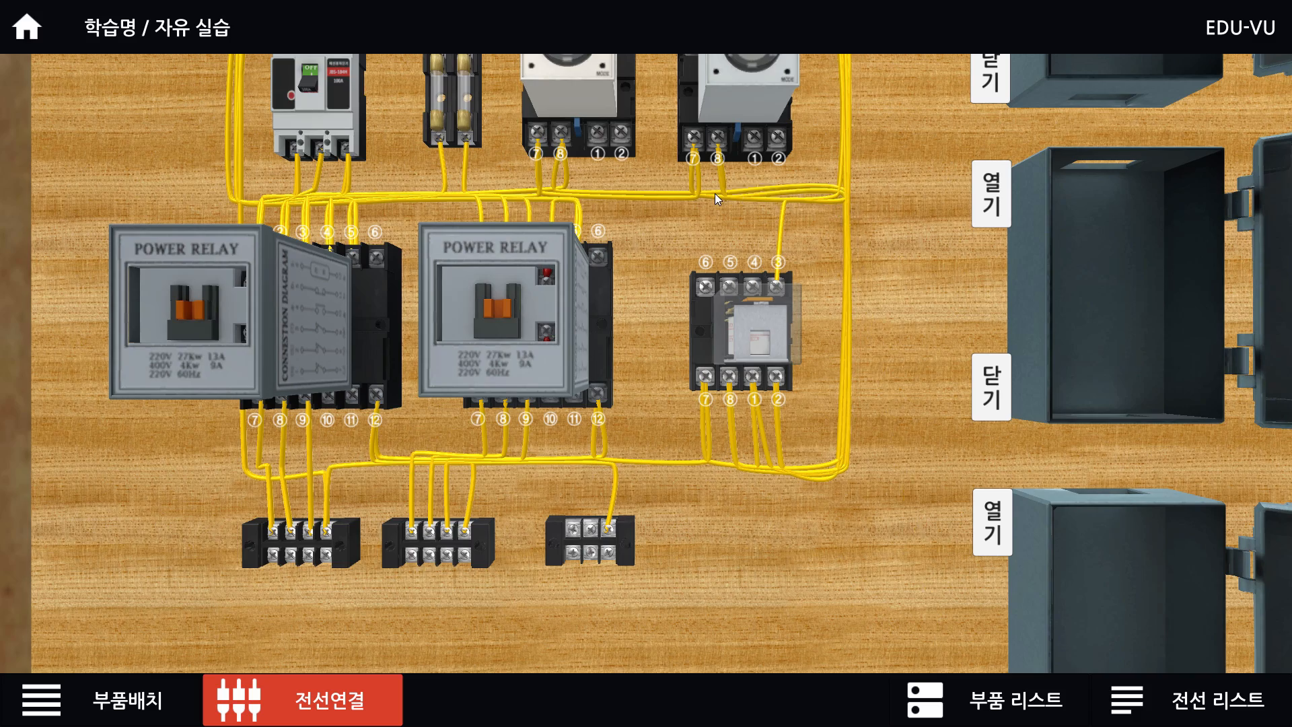
{"action": "left_click_drag", "start_coordinate": [715, 193], "coordinate": [740, 280]}
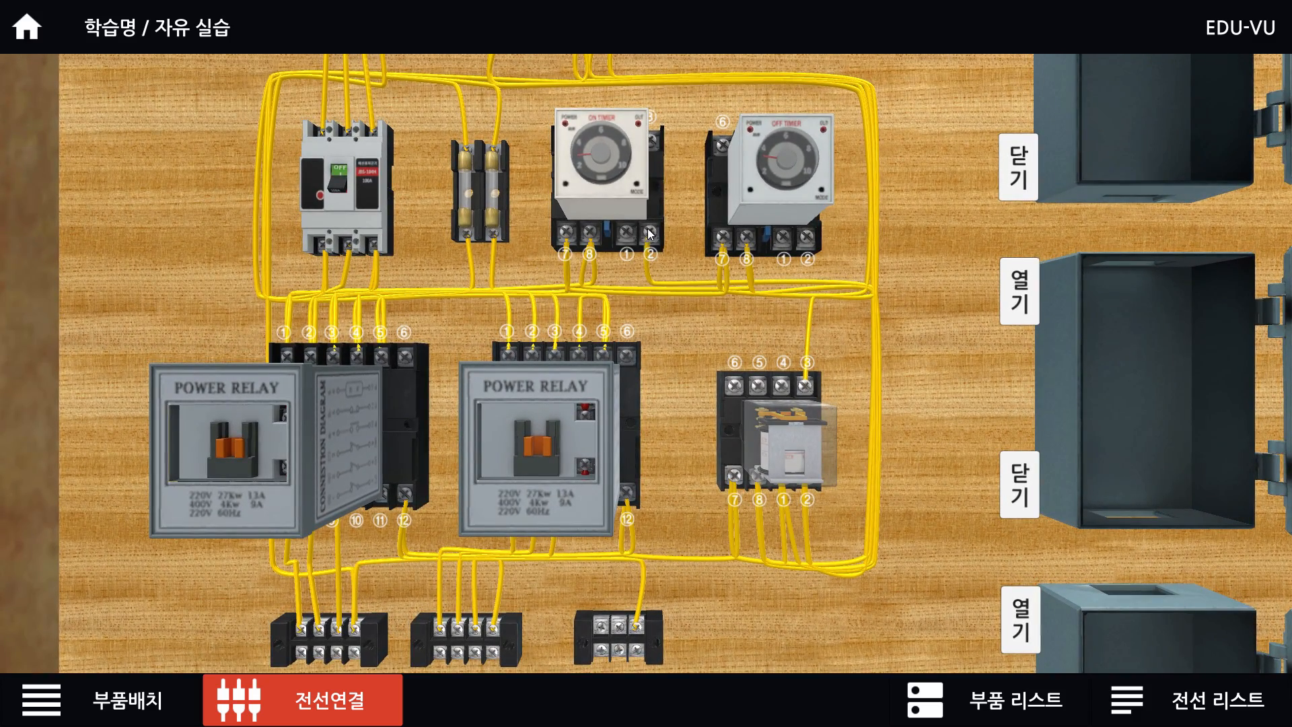
In Photoshop's 도면.jpg, deselect the sketch and trace in red the lines from PB2 to X and T1, and from X and T2 contacts 6 to PR1.
{"action": "key", "text": "alt+Tab"}
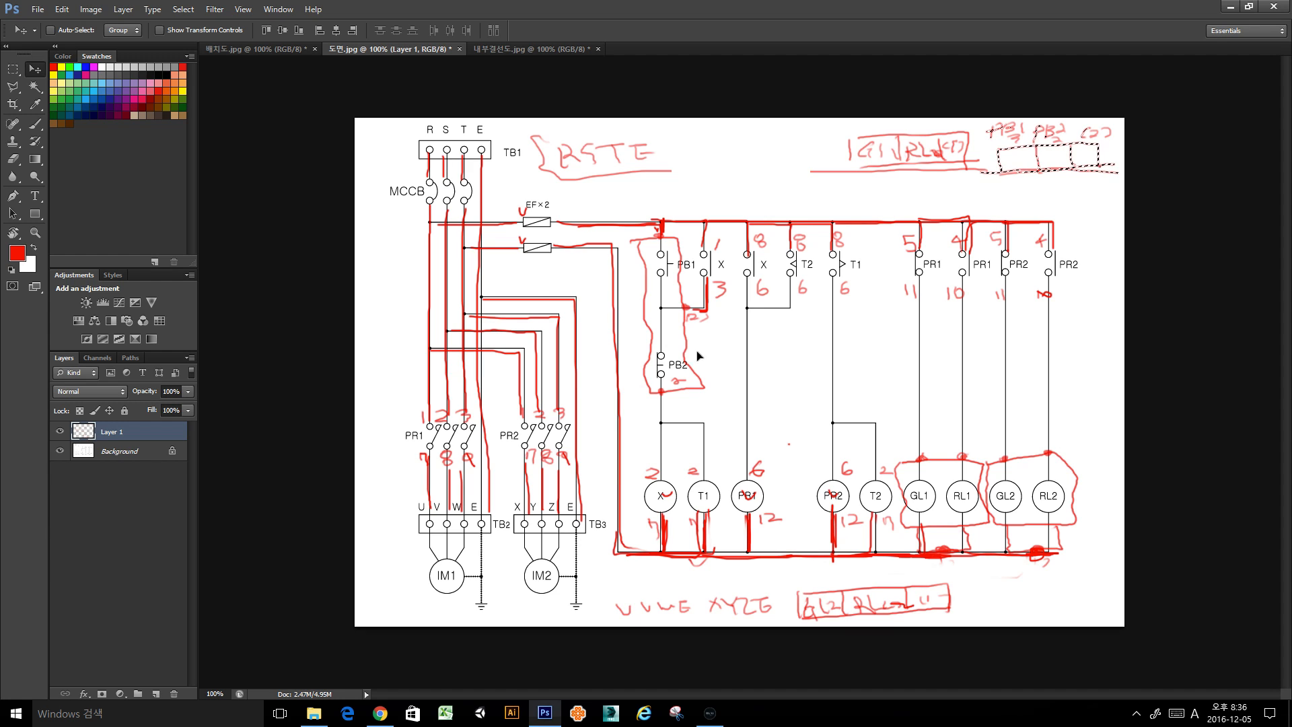
{"action": "key", "text": "b"}
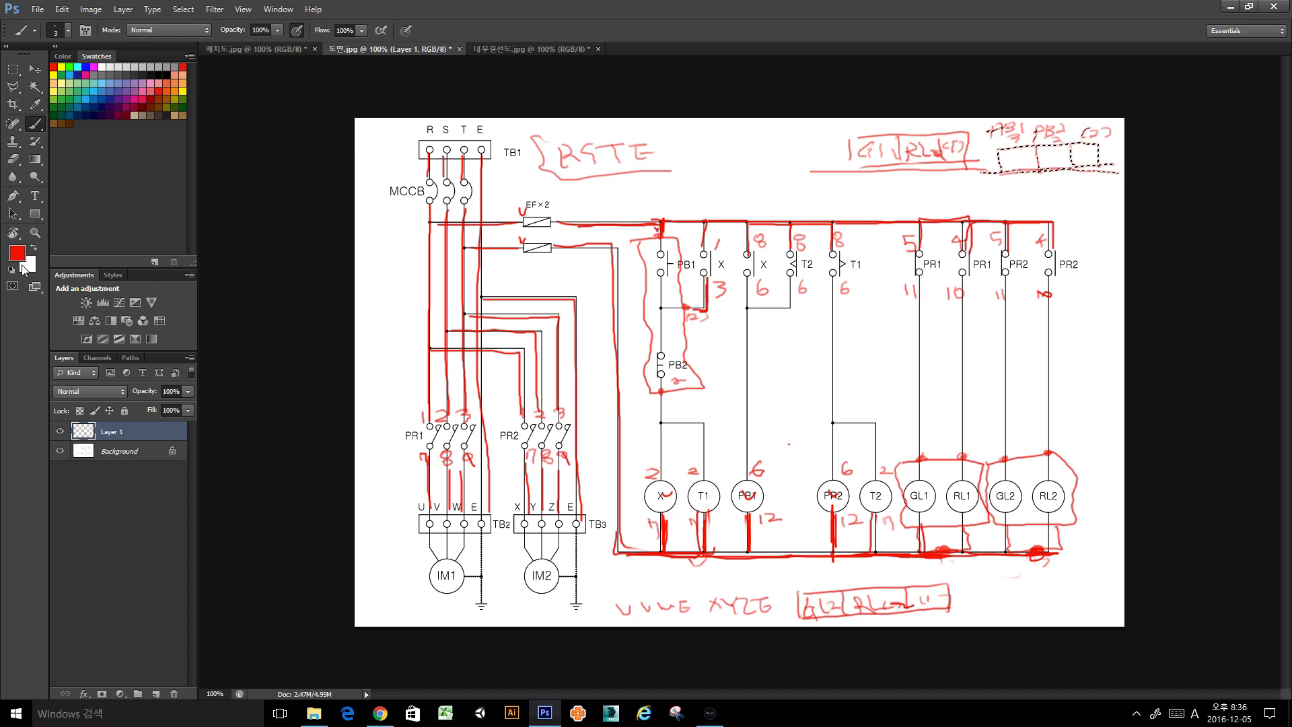
{"action": "key", "text": "ctrl+d"}
{"action": "mouse_move", "coordinate": [663, 397]}
{"action": "left_mouse_down"}
{"action": "mouse_move", "coordinate": [663, 465]}
{"action": "mouse_move", "coordinate": [705, 424]}
{"action": "mouse_move", "coordinate": [705, 465]}
{"action": "mouse_move", "coordinate": [704, 433]}
{"action": "left_mouse_up"}
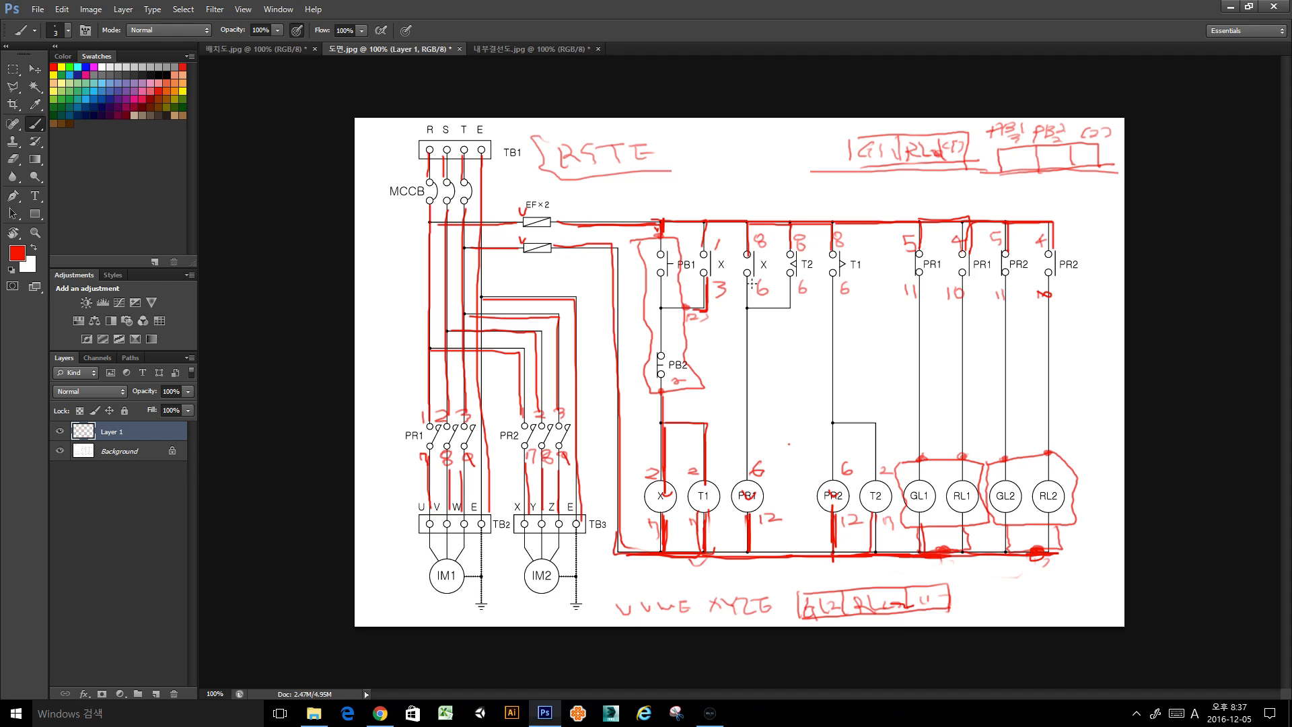
{"action": "left_click_drag", "start_coordinate": [751, 283], "coordinate": [750, 474]}
{"action": "mouse_move", "coordinate": [754, 308]}
{"action": "left_mouse_down"}
{"action": "mouse_move", "coordinate": [792, 307]}
{"action": "mouse_move", "coordinate": [789, 275]}
{"action": "left_mouse_up"}
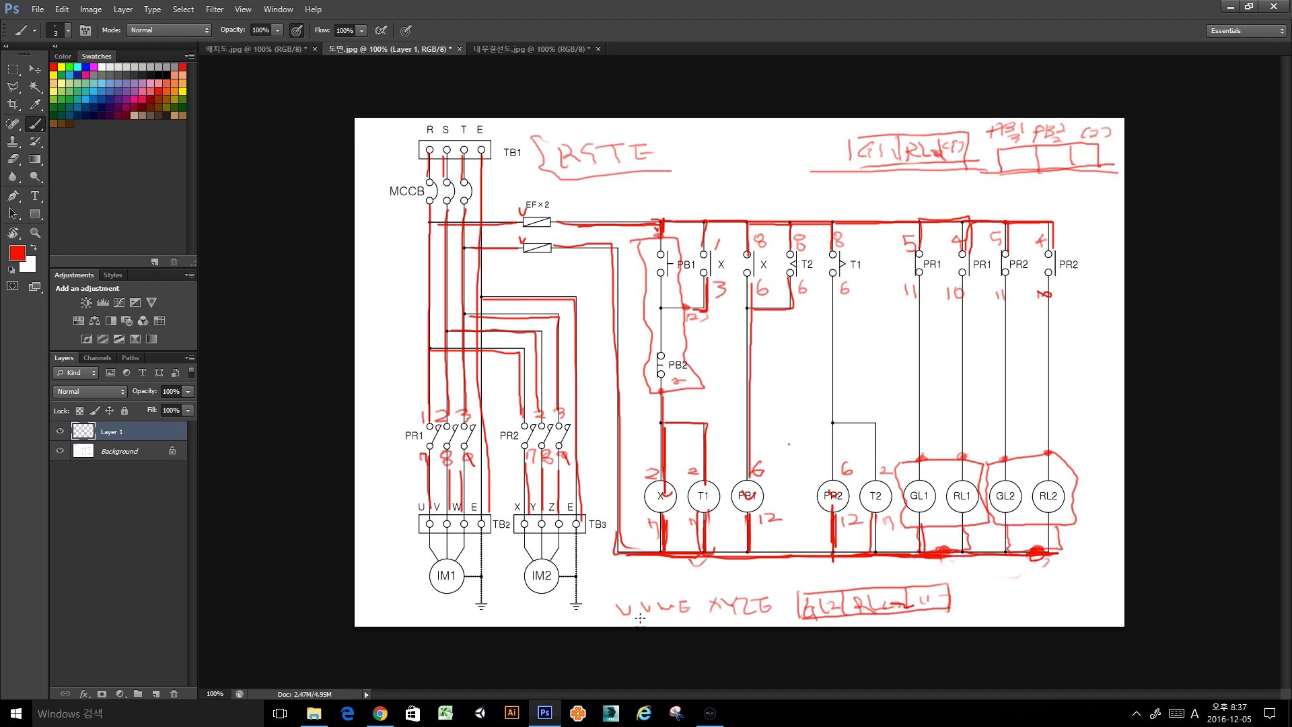
Switch to EDU-VU and wire terminal 6 of the X relay to terminal 6 of the first power relay.
{"action": "left_click", "coordinate": [711, 713]}
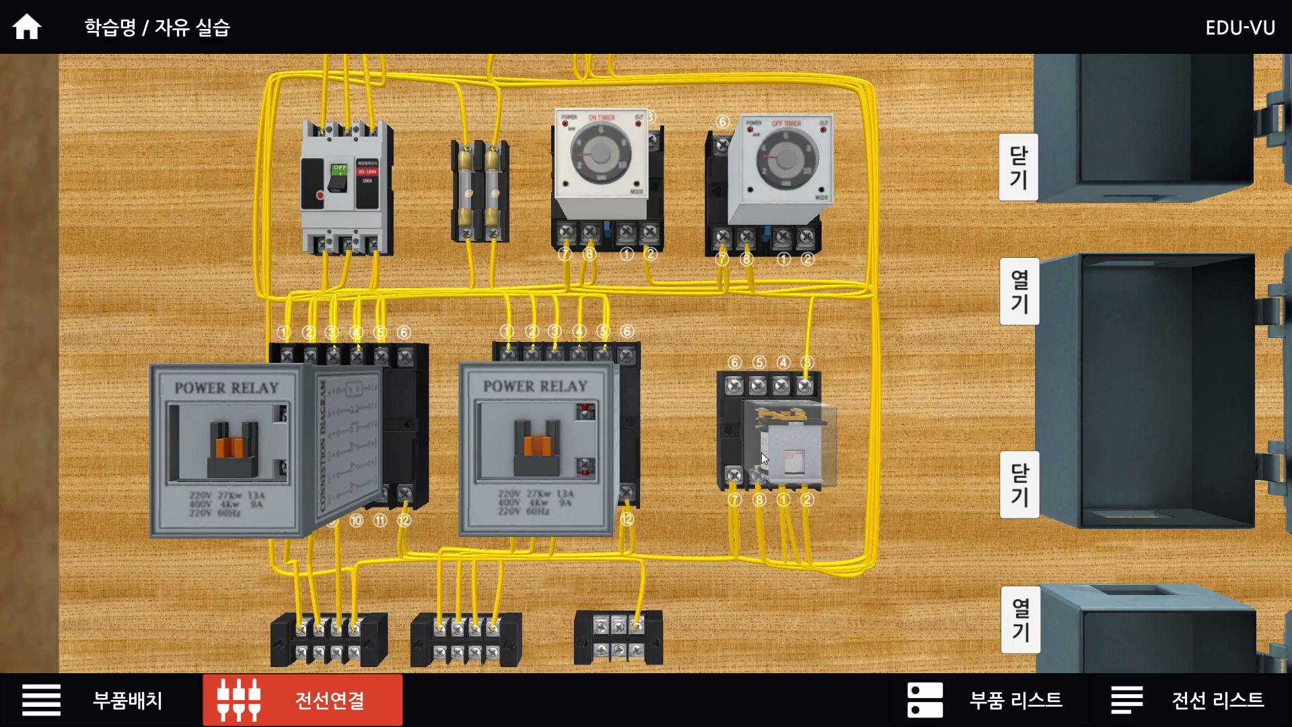
{"action": "left_click_drag", "start_coordinate": [766, 454], "coordinate": [667, 412]}
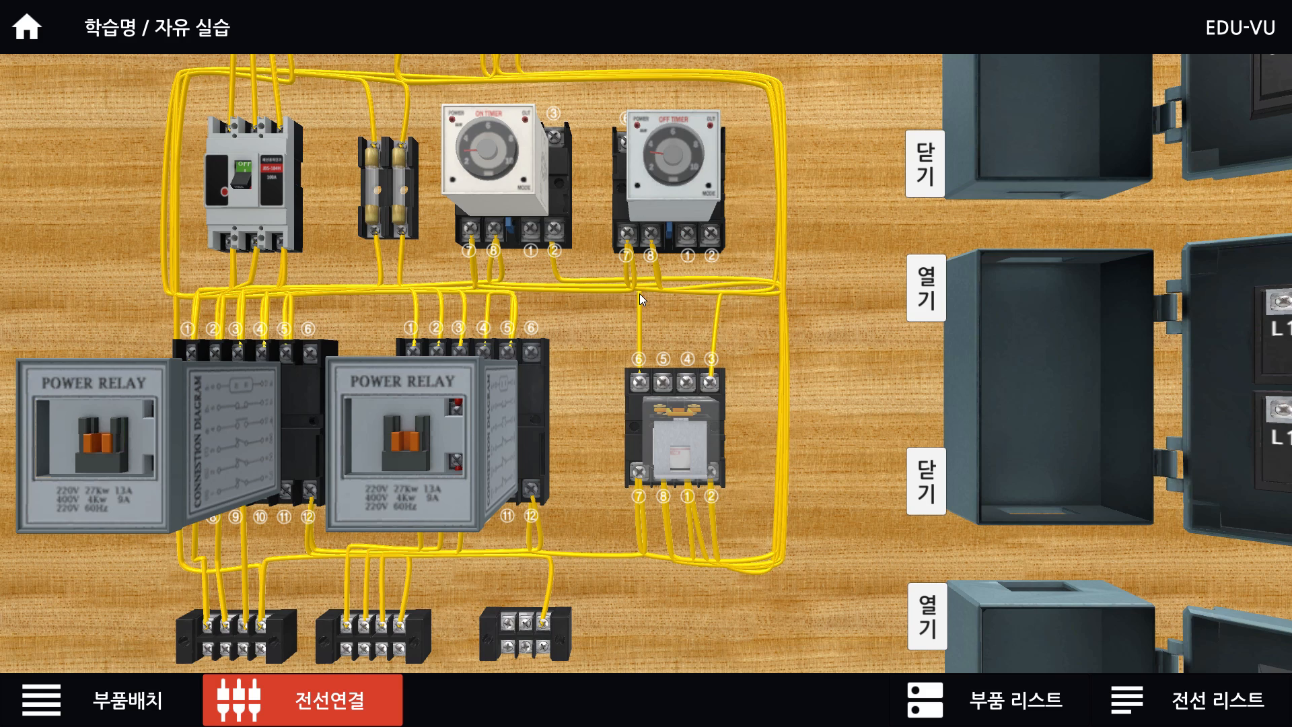
{"action": "left_click", "coordinate": [640, 293]}
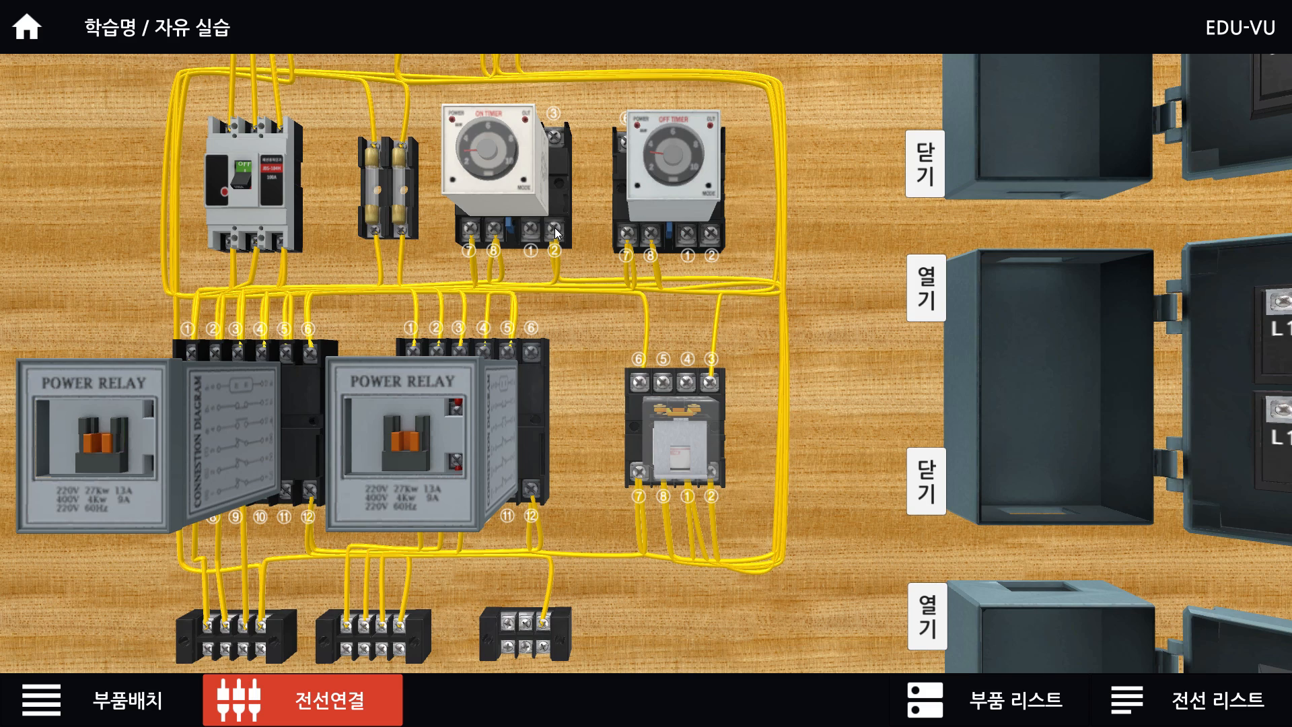
Inspect the newest wires individually, delete Line42865 between ON timer terminal 2 and the first power relay's terminal 6, and show all wires again.
{"action": "left_click", "coordinate": [1198, 700]}
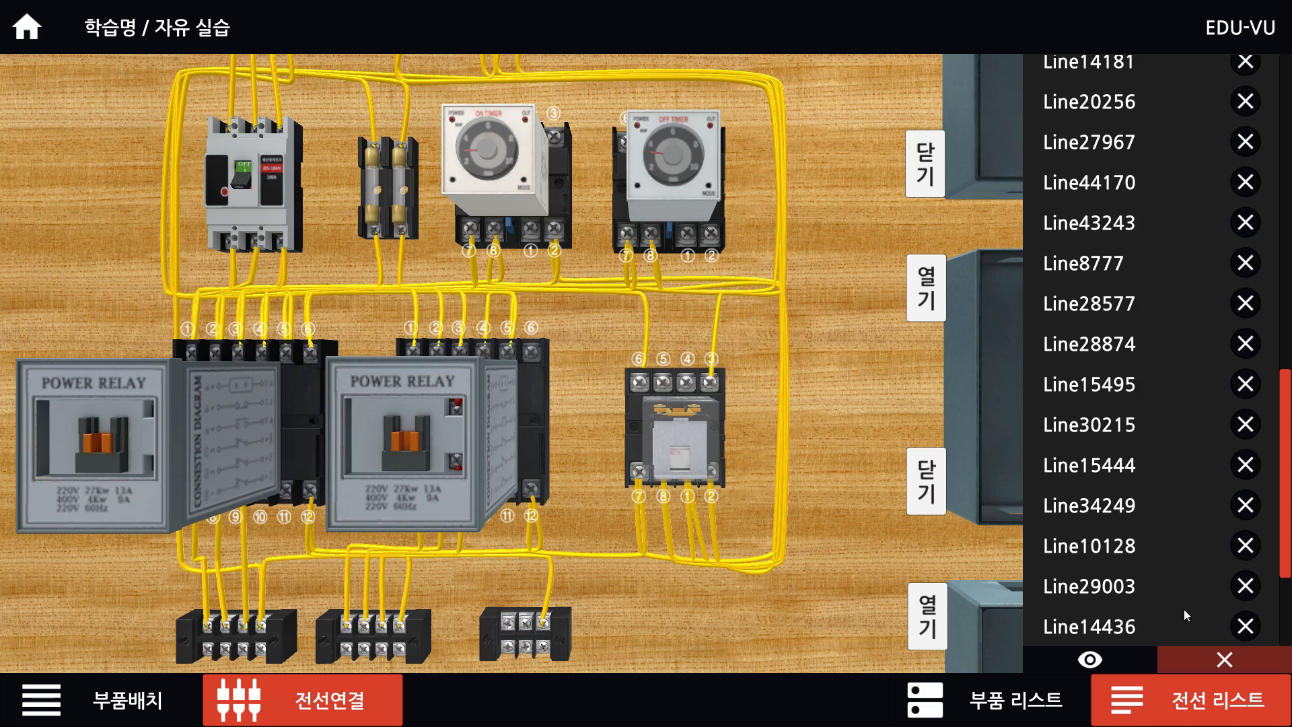
{"action": "scroll", "coordinate": [1245, 545], "scroll_direction": "down", "scroll_amount": 3}
{"action": "left_click_drag", "start_coordinate": [1285, 531], "coordinate": [1285, 559]}
{"action": "left_click", "coordinate": [1102, 617]}
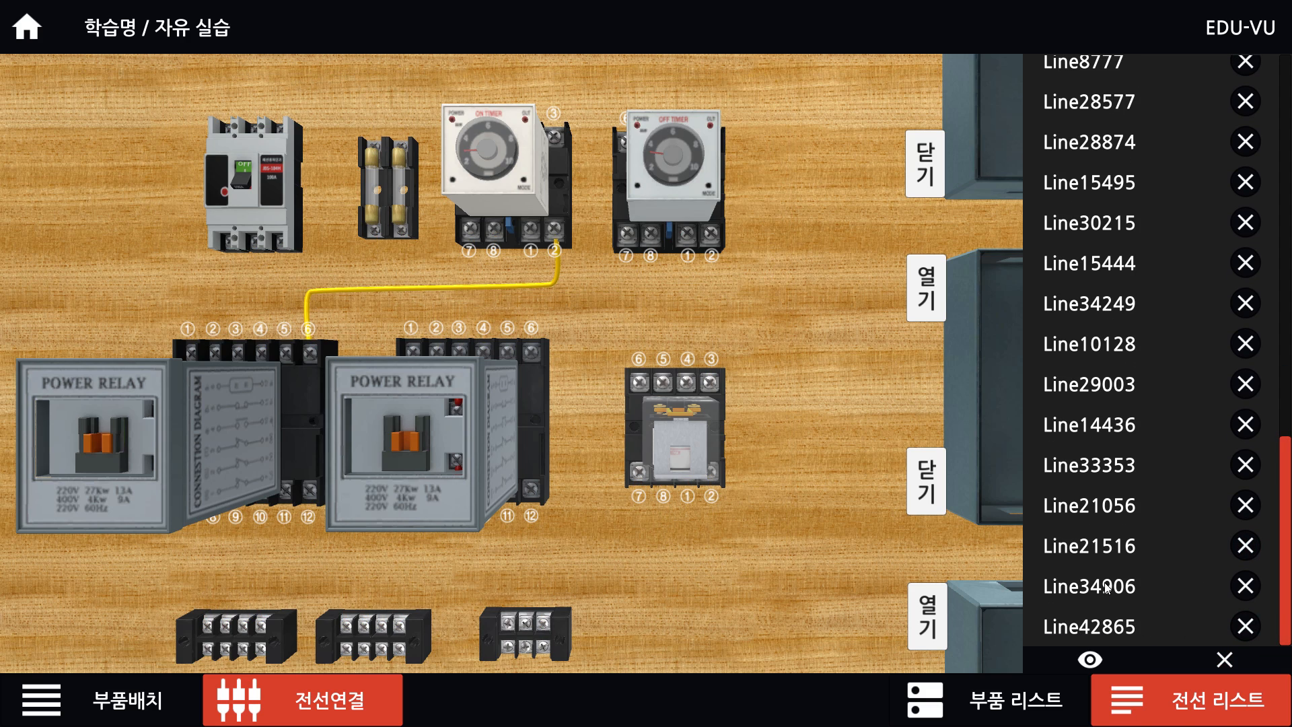
{"action": "left_click", "coordinate": [1104, 584]}
{"action": "left_click", "coordinate": [1105, 545]}
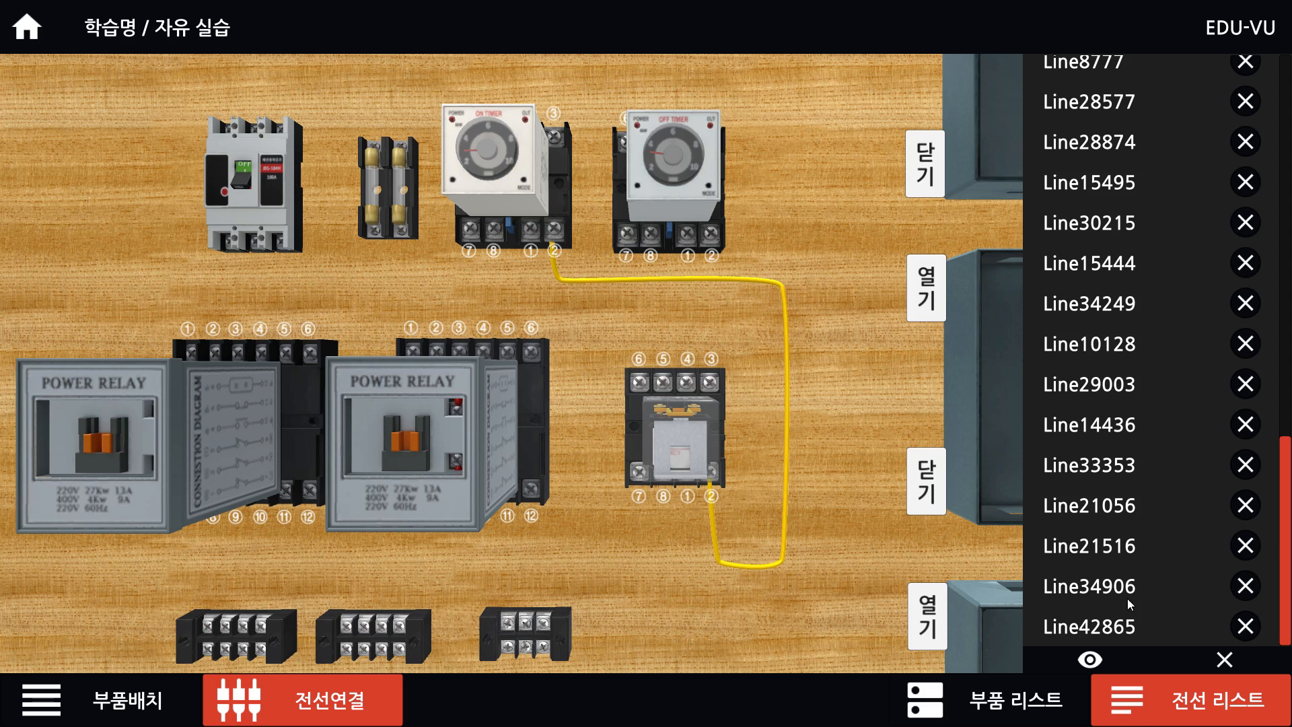
{"action": "left_click", "coordinate": [1117, 584]}
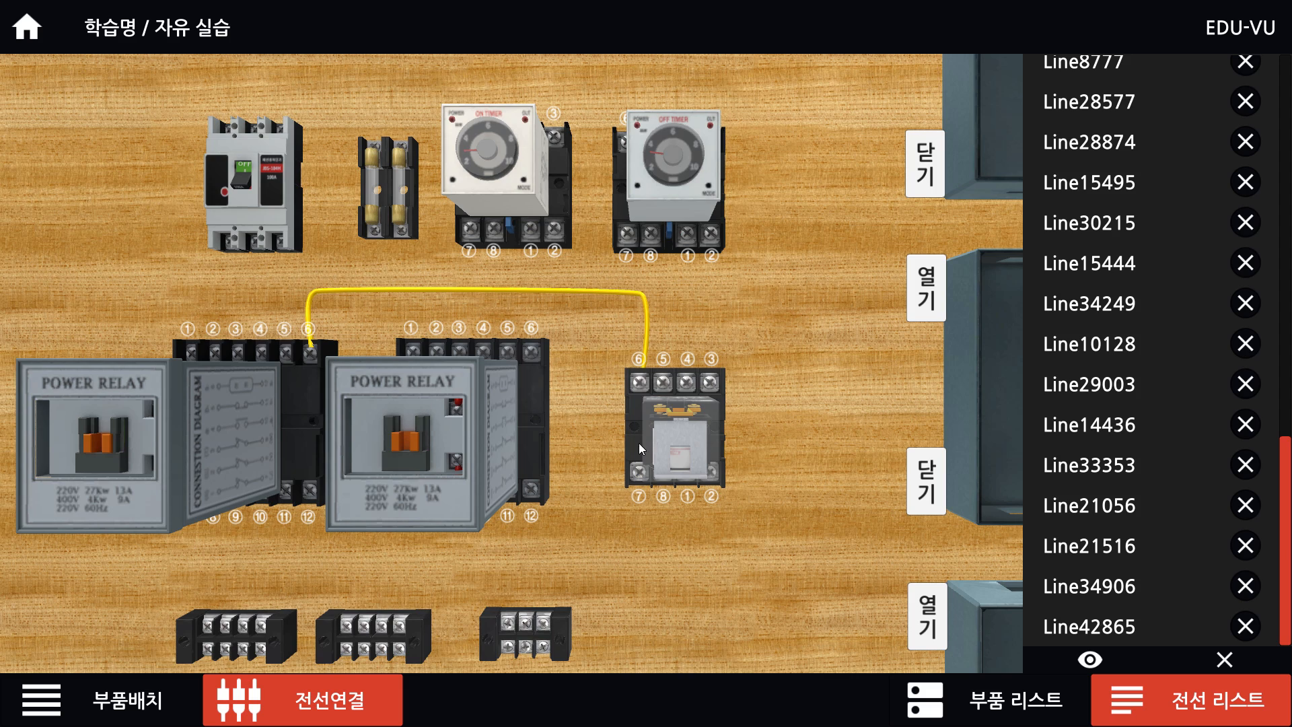
{"action": "left_click", "coordinate": [1094, 626]}
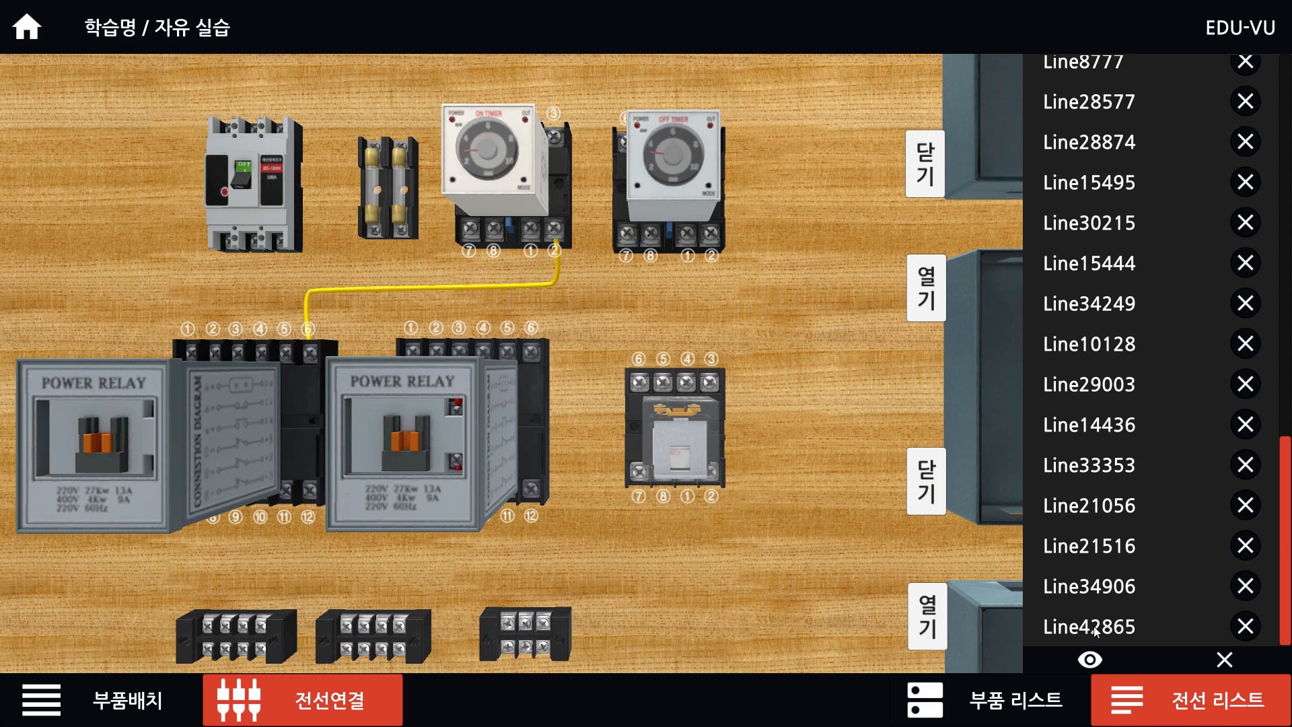
{"action": "left_click", "coordinate": [1249, 627]}
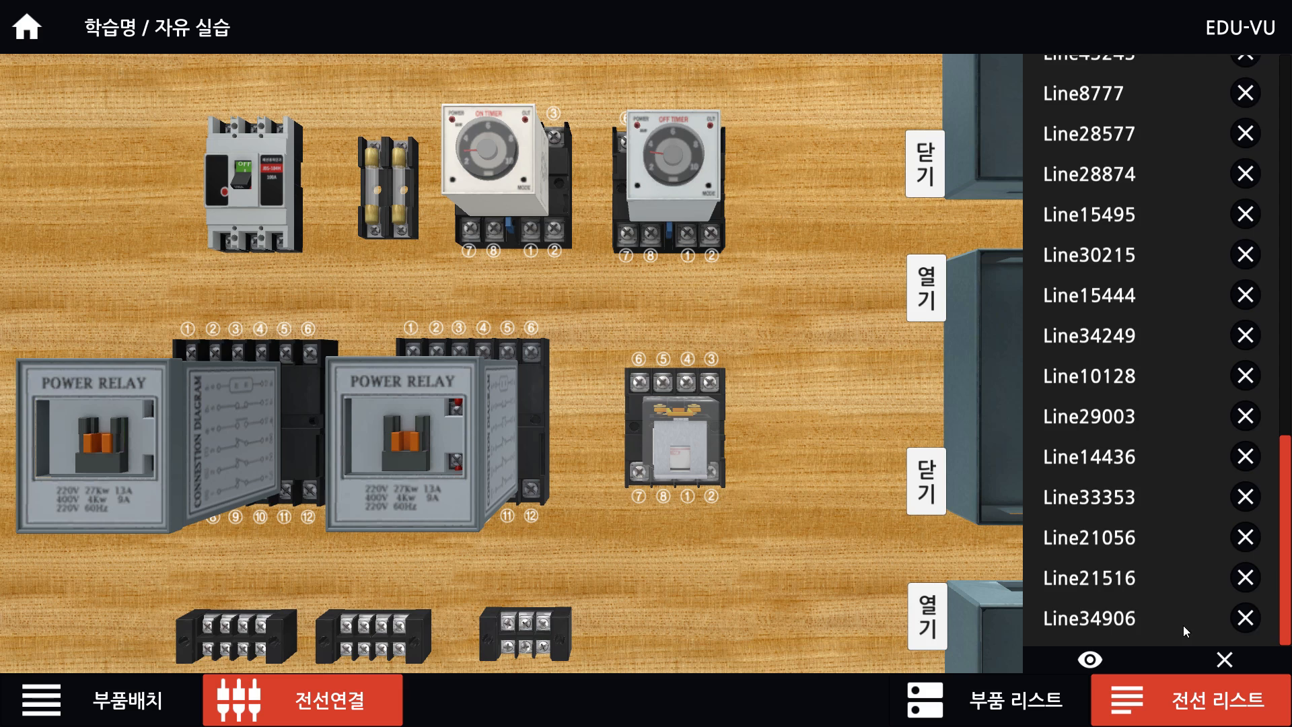
{"action": "left_click", "coordinate": [1112, 656]}
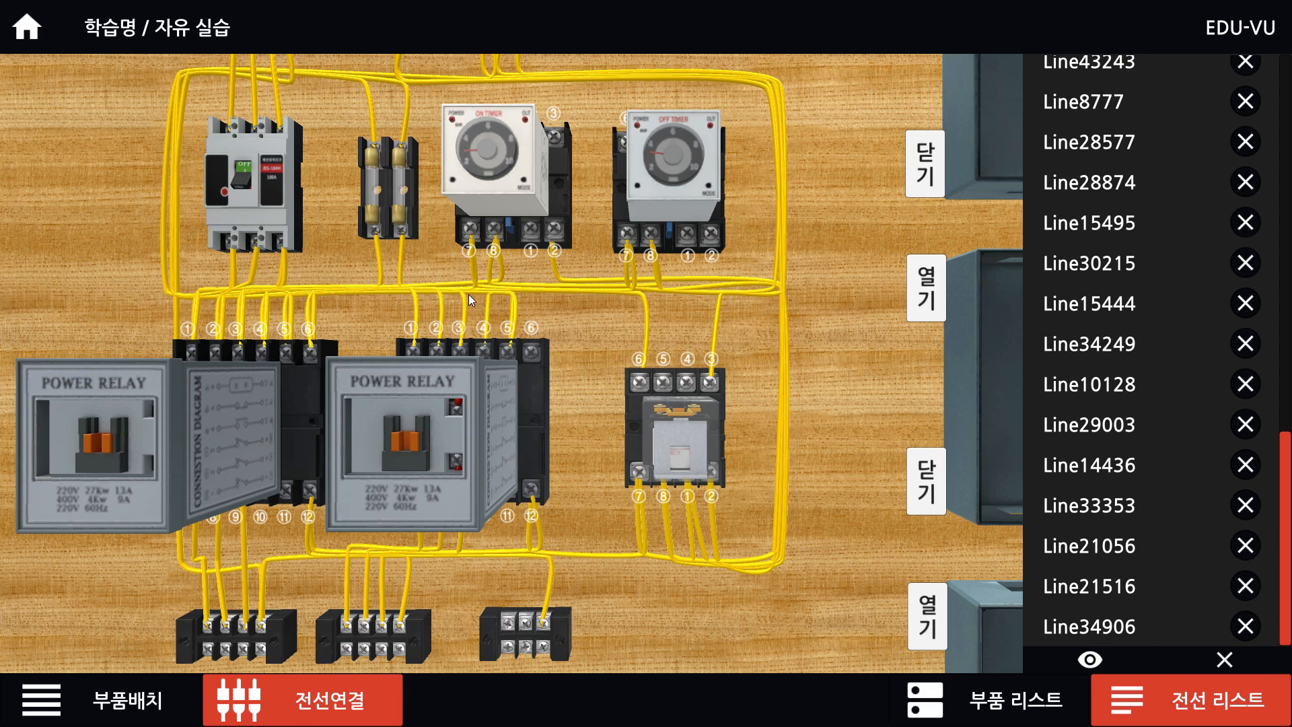
Wire terminal 6 of the first power relay around the OFF timer to its terminal 6.
{"action": "left_click", "coordinate": [782, 288]}
{"action": "left_click_drag", "start_coordinate": [765, 169], "coordinate": [767, 297]}
{"action": "left_click", "coordinate": [628, 208]}
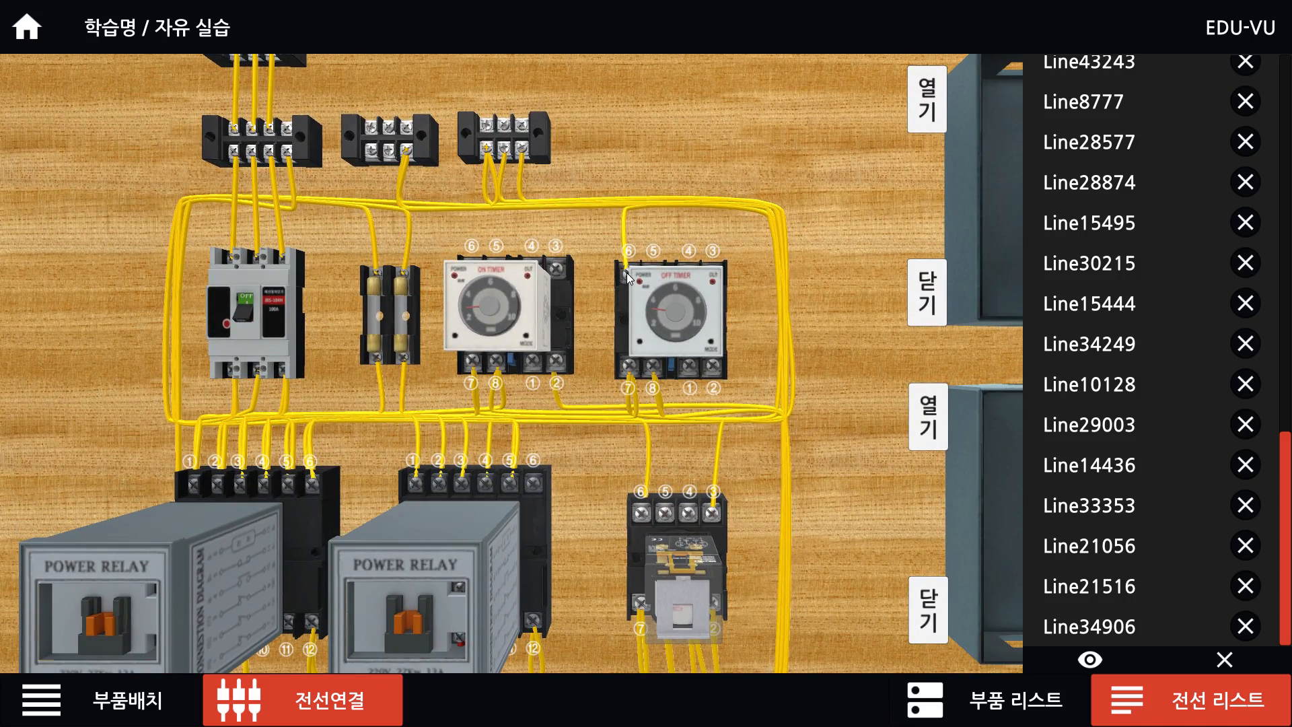
Finish the wire at OFF timer terminal 6, and in Photoshop's 도면.jpg trace in red the lines from T1 contact 6 to PR2 and T2.
{"action": "left_click", "coordinate": [627, 273]}
{"action": "left_click_drag", "start_coordinate": [595, 332], "coordinate": [676, 331]}
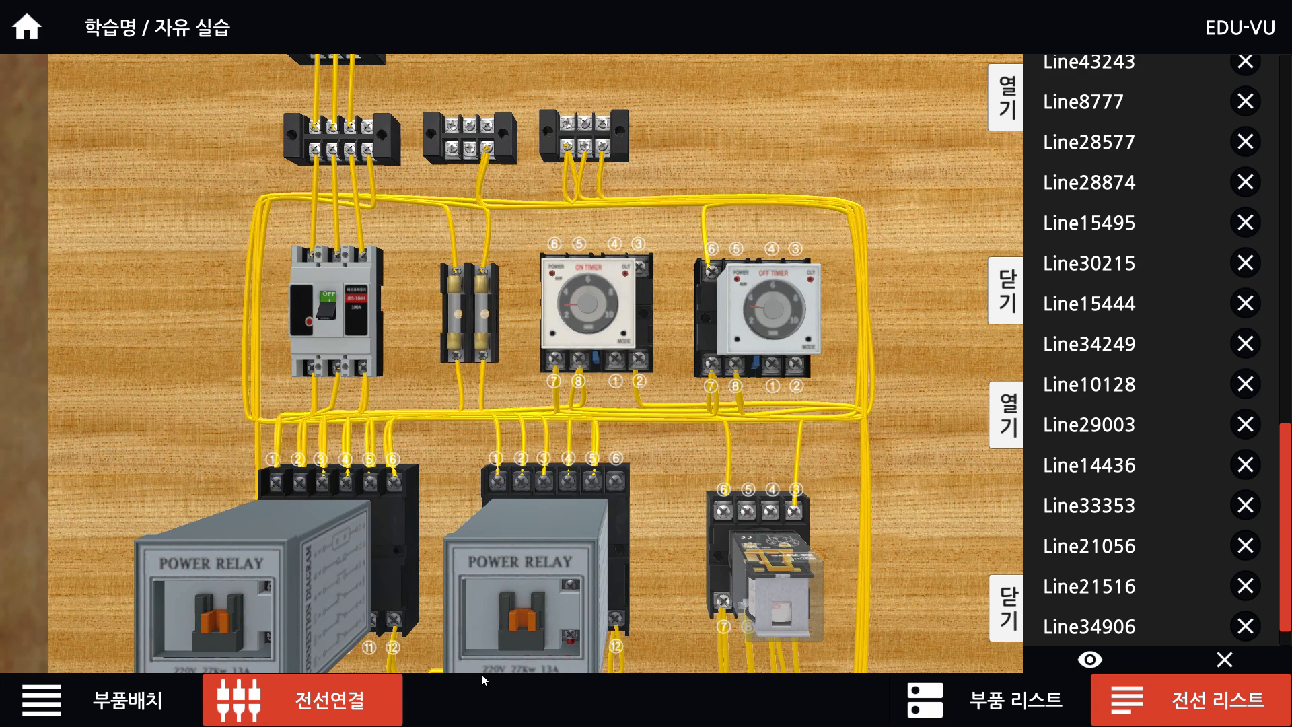
{"action": "key", "text": "alt+Tab"}
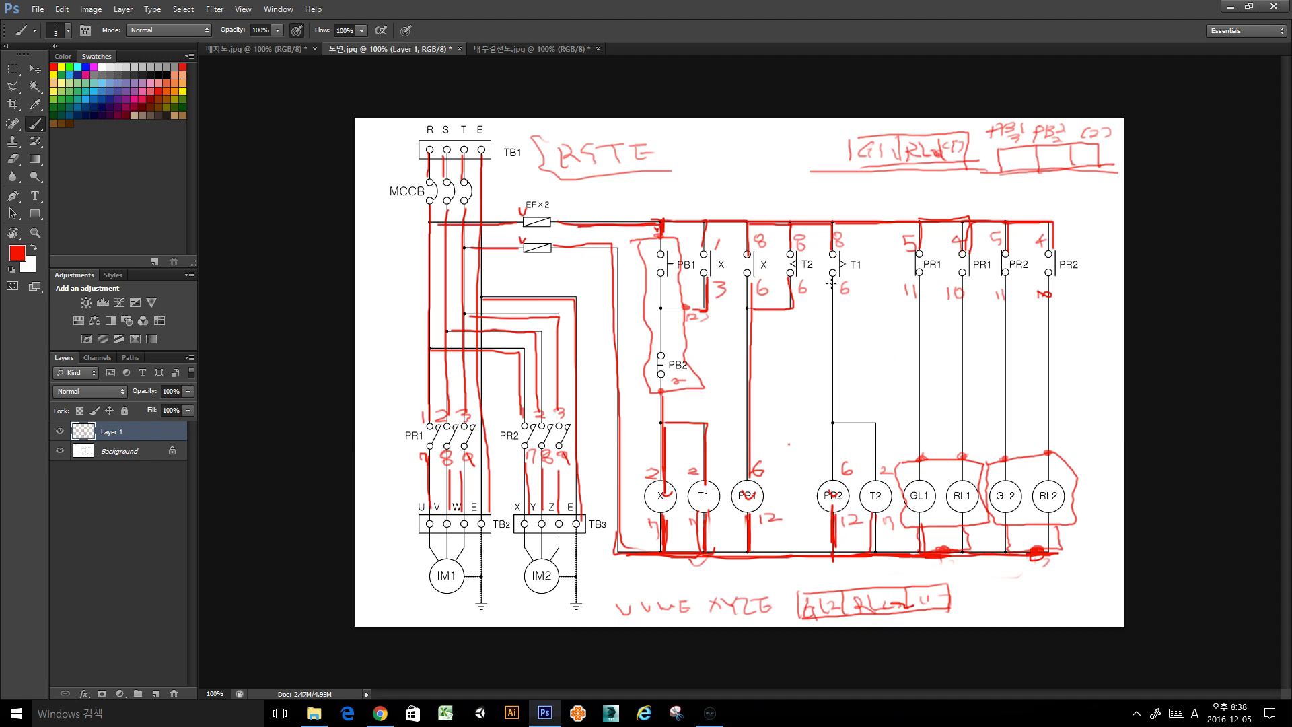
{"action": "left_click_drag", "start_coordinate": [833, 278], "coordinate": [833, 486]}
{"action": "mouse_move", "coordinate": [852, 423]}
{"action": "left_mouse_down"}
{"action": "mouse_move", "coordinate": [875, 424]}
{"action": "mouse_move", "coordinate": [876, 477]}
{"action": "left_mouse_up"}
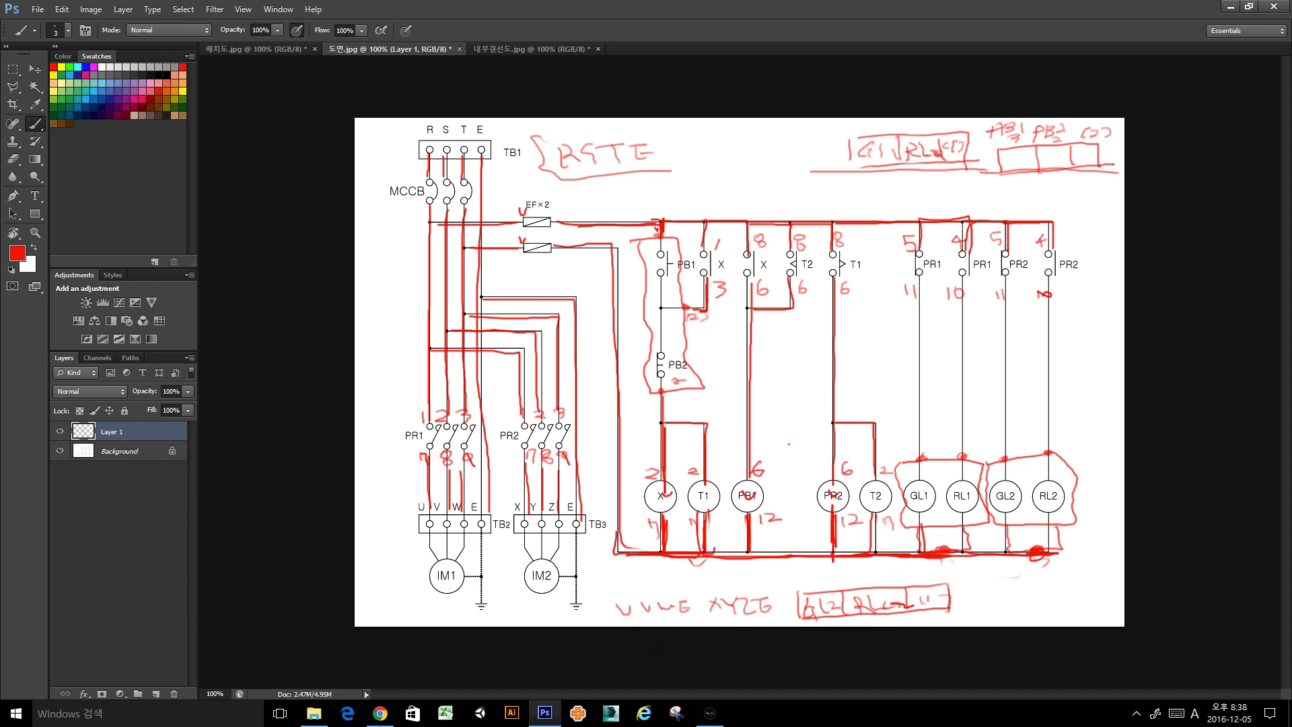
Switch to EDU-VU and wire terminal 6 of the ON timer around the right side to terminal 6 of the second power relay.
{"action": "left_click", "coordinate": [710, 712]}
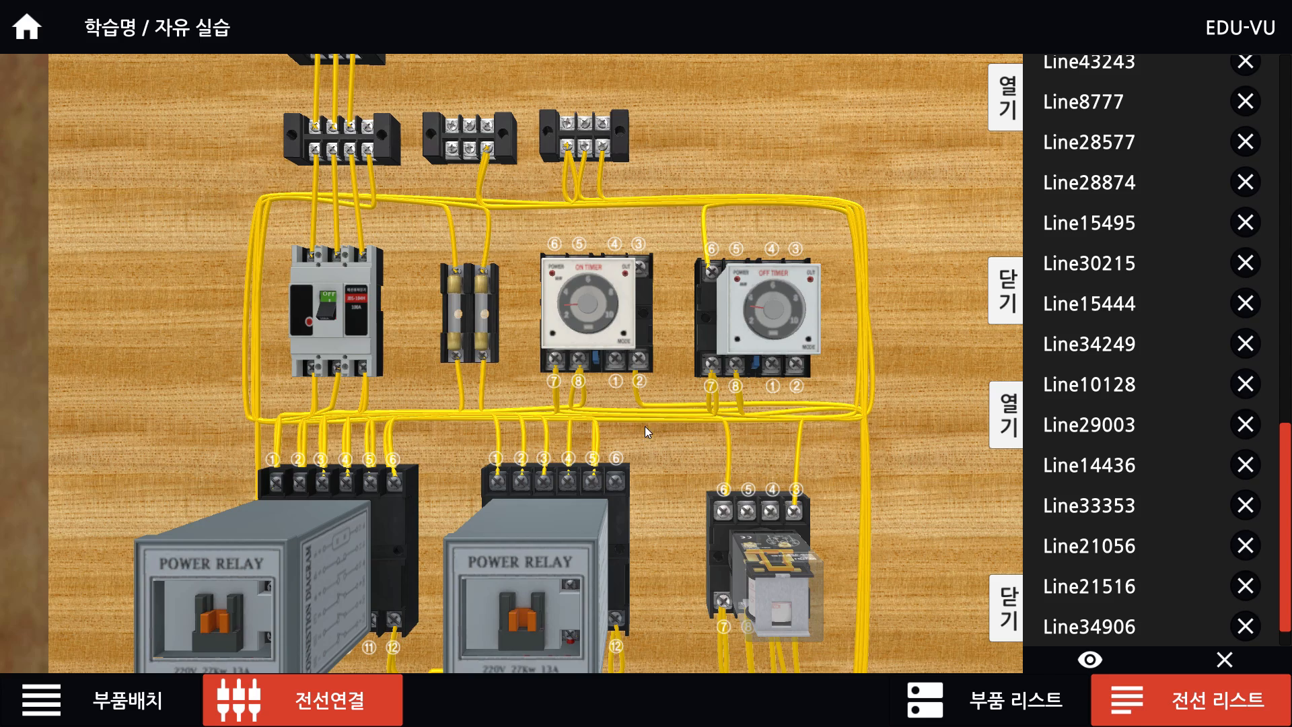
{"action": "left_click_drag", "start_coordinate": [557, 205], "coordinate": [578, 274]}
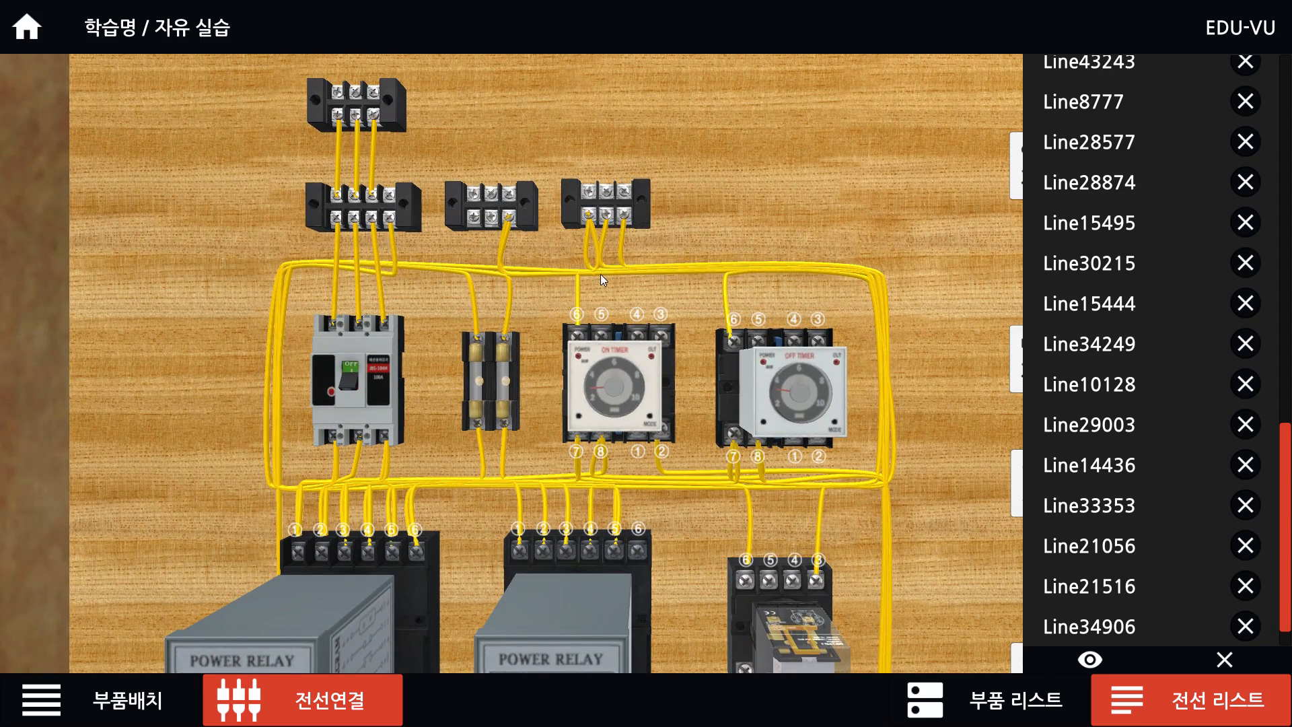
{"action": "left_click", "coordinate": [881, 272]}
{"action": "left_click", "coordinate": [881, 472]}
{"action": "left_click", "coordinate": [637, 484]}
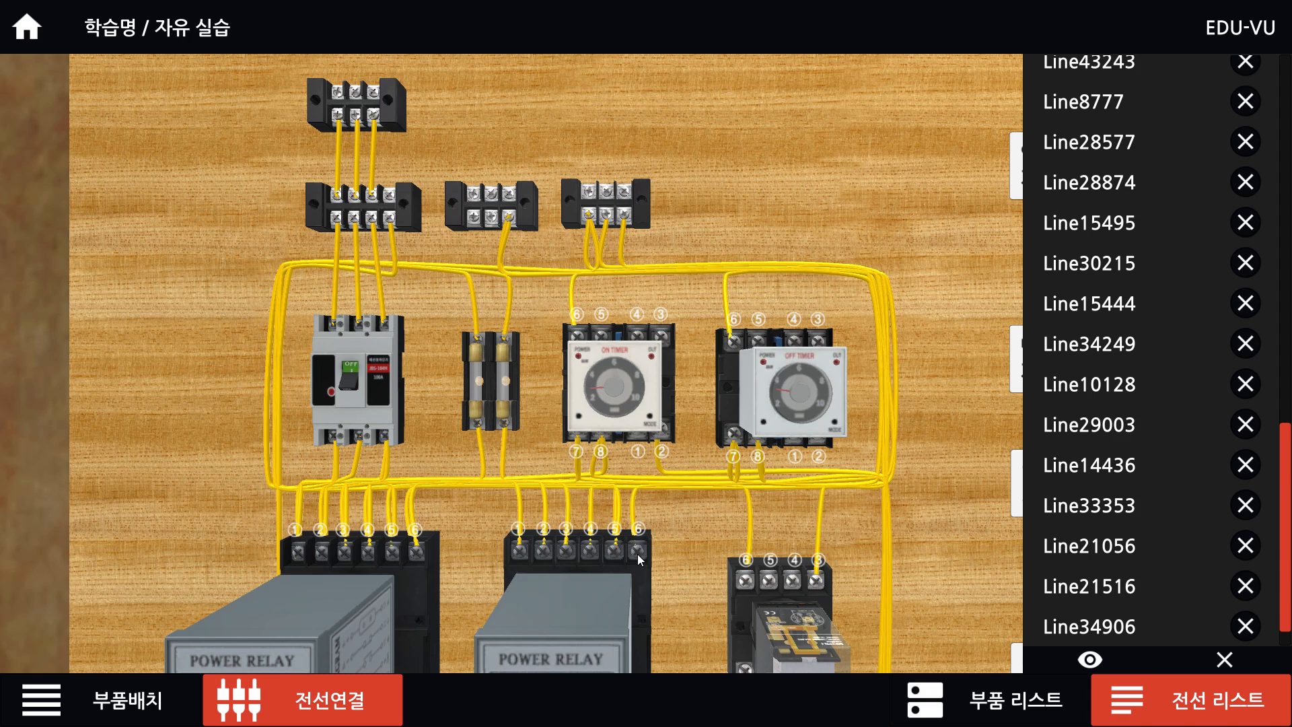
{"action": "left_click", "coordinate": [636, 555]}
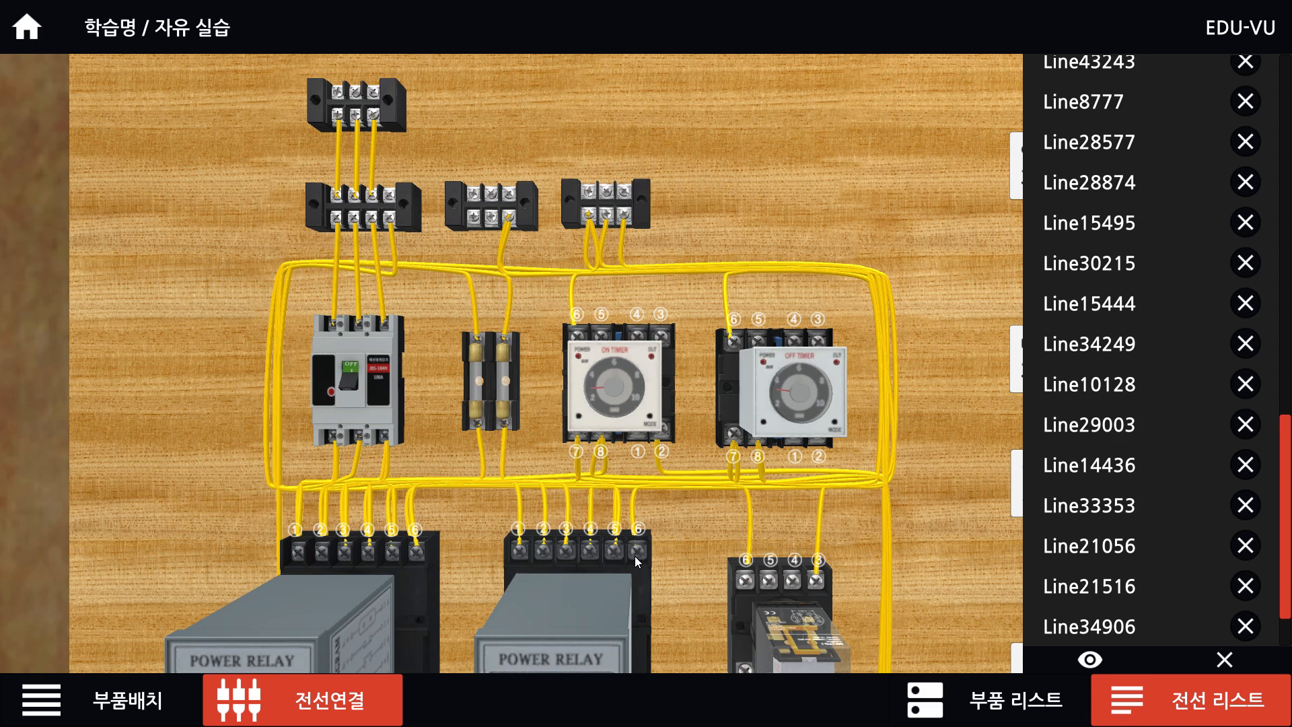
Wire terminal 6 of the second power relay to terminal 2 of the OFF timer and hide the wire list.
{"action": "left_click", "coordinate": [794, 482]}
{"action": "left_click_drag", "start_coordinate": [794, 479], "coordinate": [640, 322]}
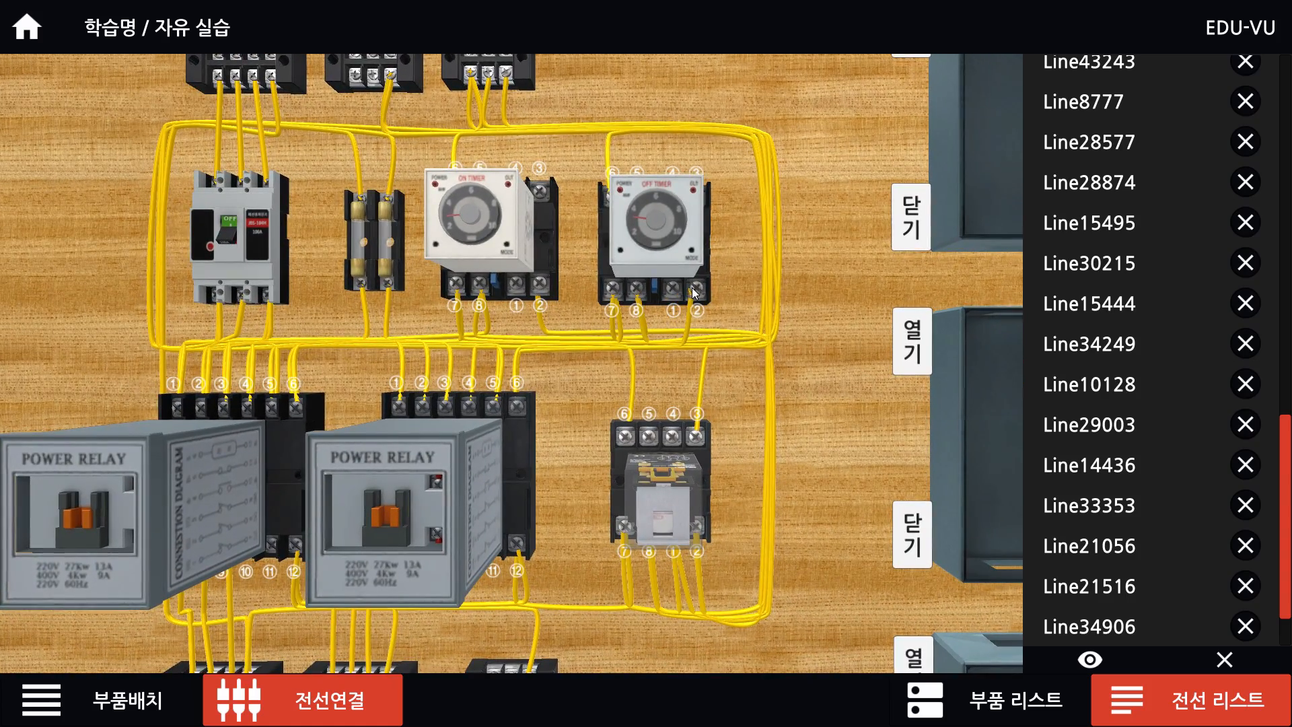
{"action": "left_click", "coordinate": [696, 288]}
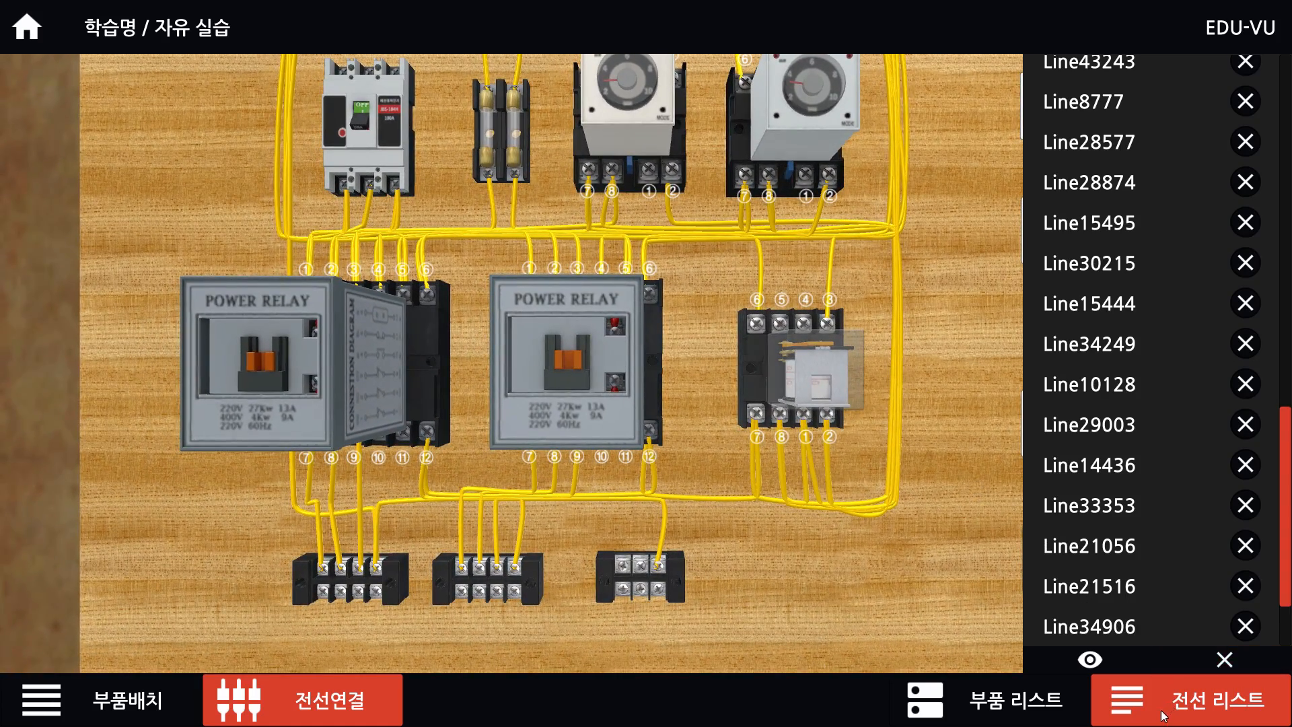
{"action": "left_click", "coordinate": [1168, 707]}
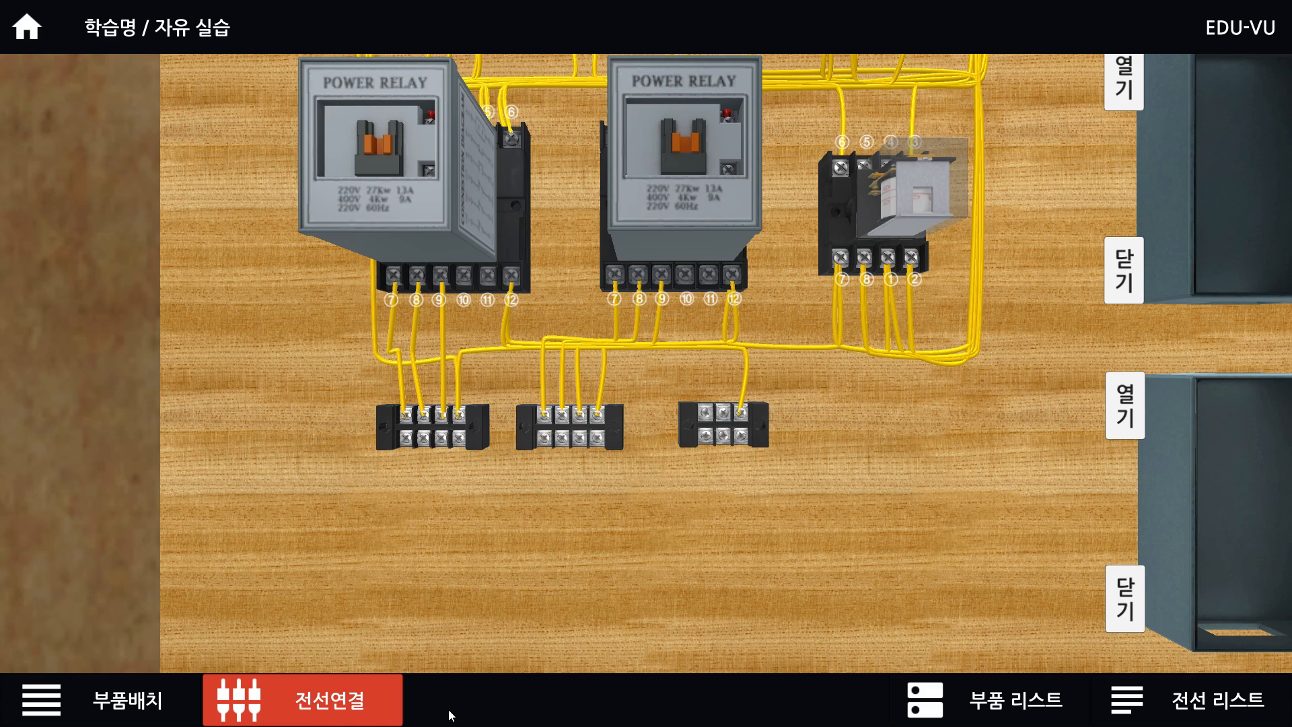
In Photoshop's 도면.jpg, trace in red the lines from PR1 contacts 11 and 10 down to lamps GL1 and RL1.
{"action": "key", "text": "alt+Tab"}
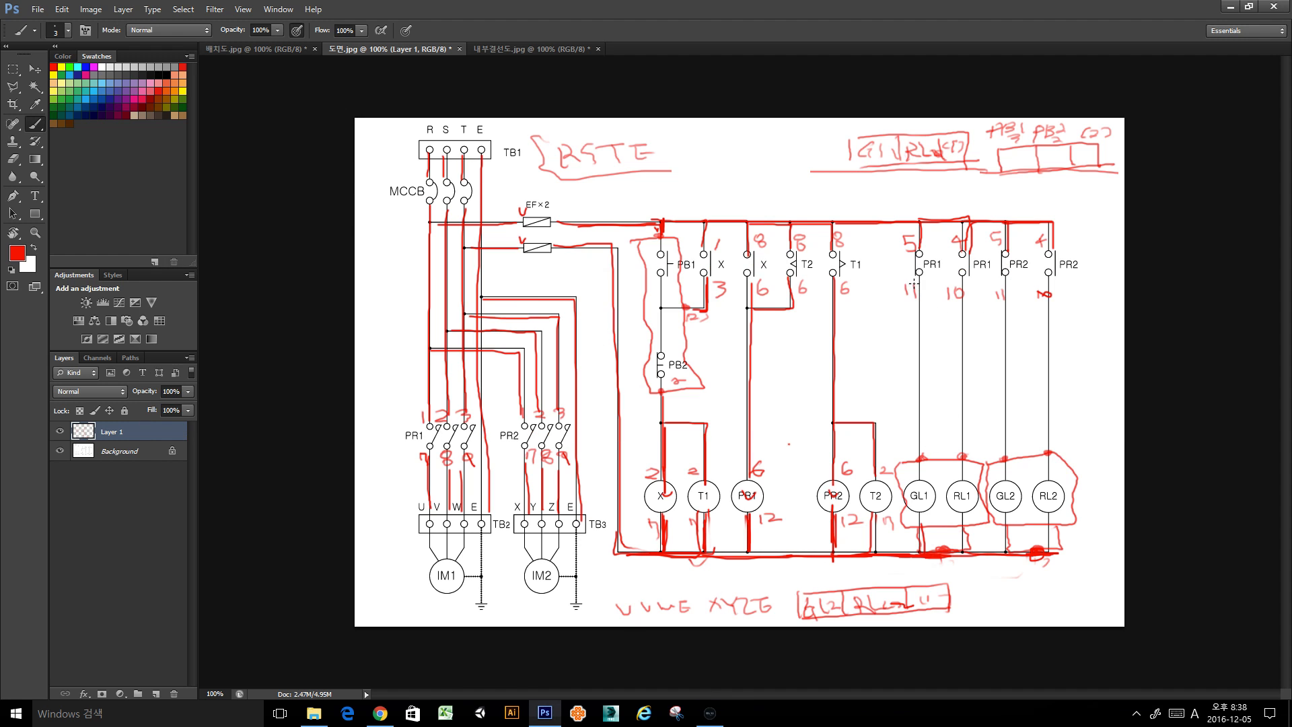
{"action": "left_click_drag", "start_coordinate": [918, 273], "coordinate": [926, 460]}
{"action": "left_click_drag", "start_coordinate": [963, 280], "coordinate": [968, 469]}
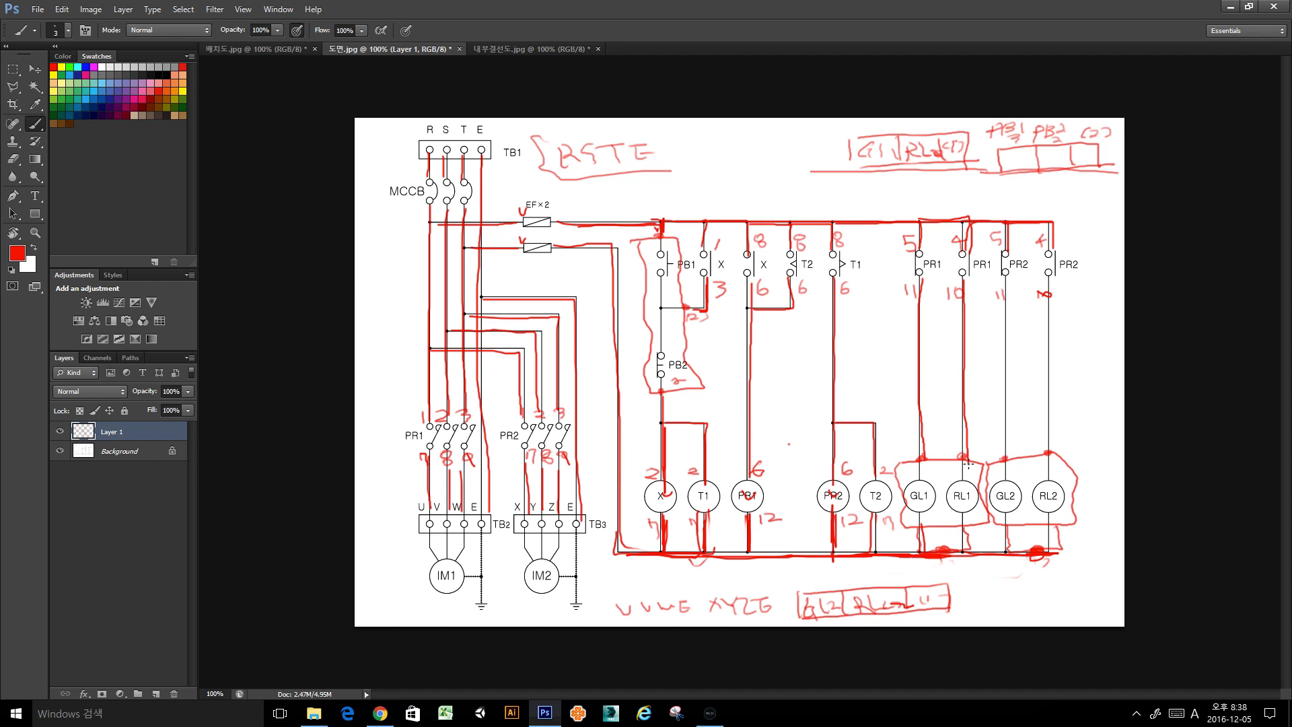
Switch to EDU-VU and wire terminals 10 and 11 of the first power relay to the two free lower terminals of the upper middle terminal block.
{"action": "left_click", "coordinate": [716, 717]}
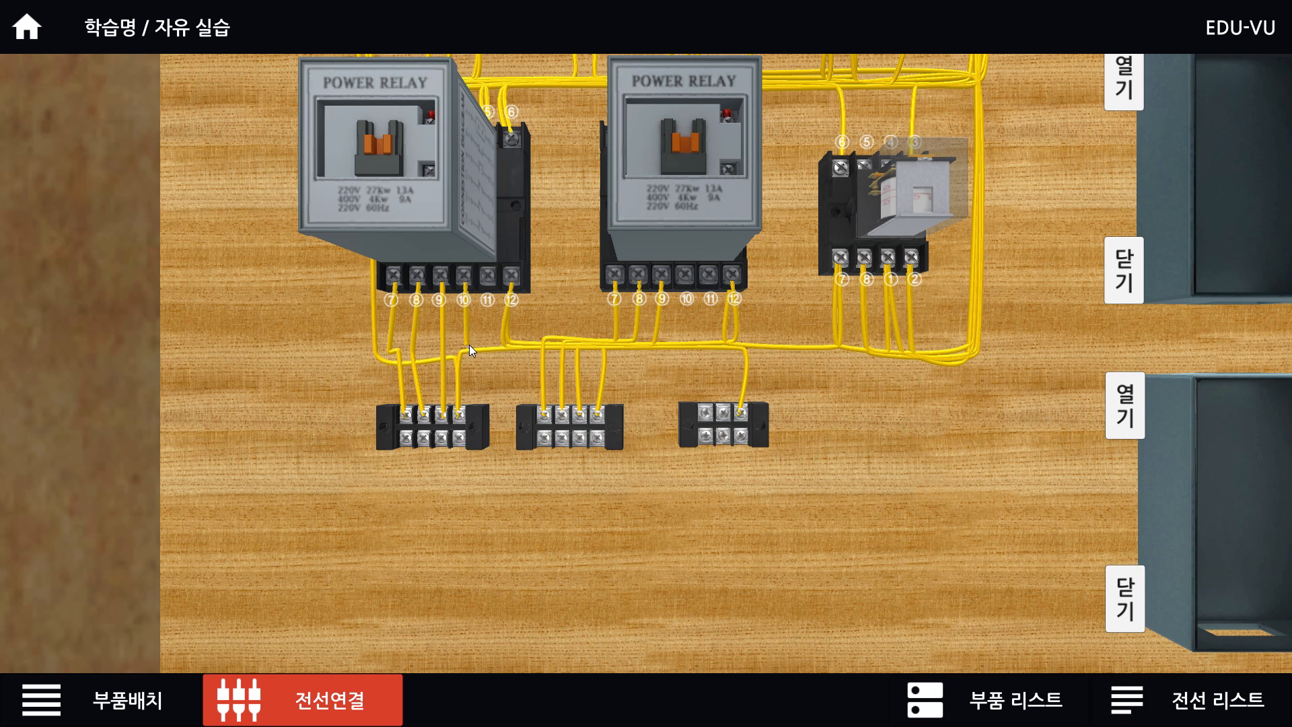
{"action": "left_click", "coordinate": [470, 344]}
{"action": "left_click", "coordinate": [378, 349]}
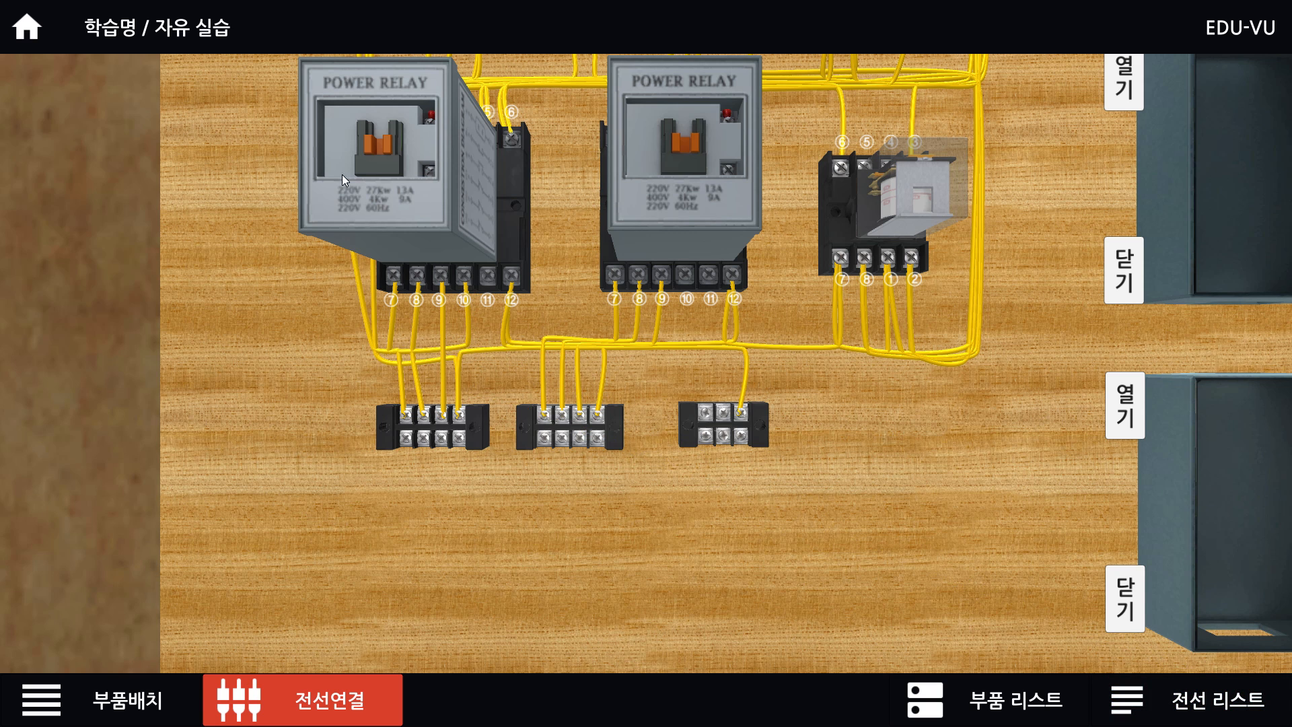
{"action": "scroll", "coordinate": [403, 426], "scroll_direction": "down", "scroll_amount": 5}
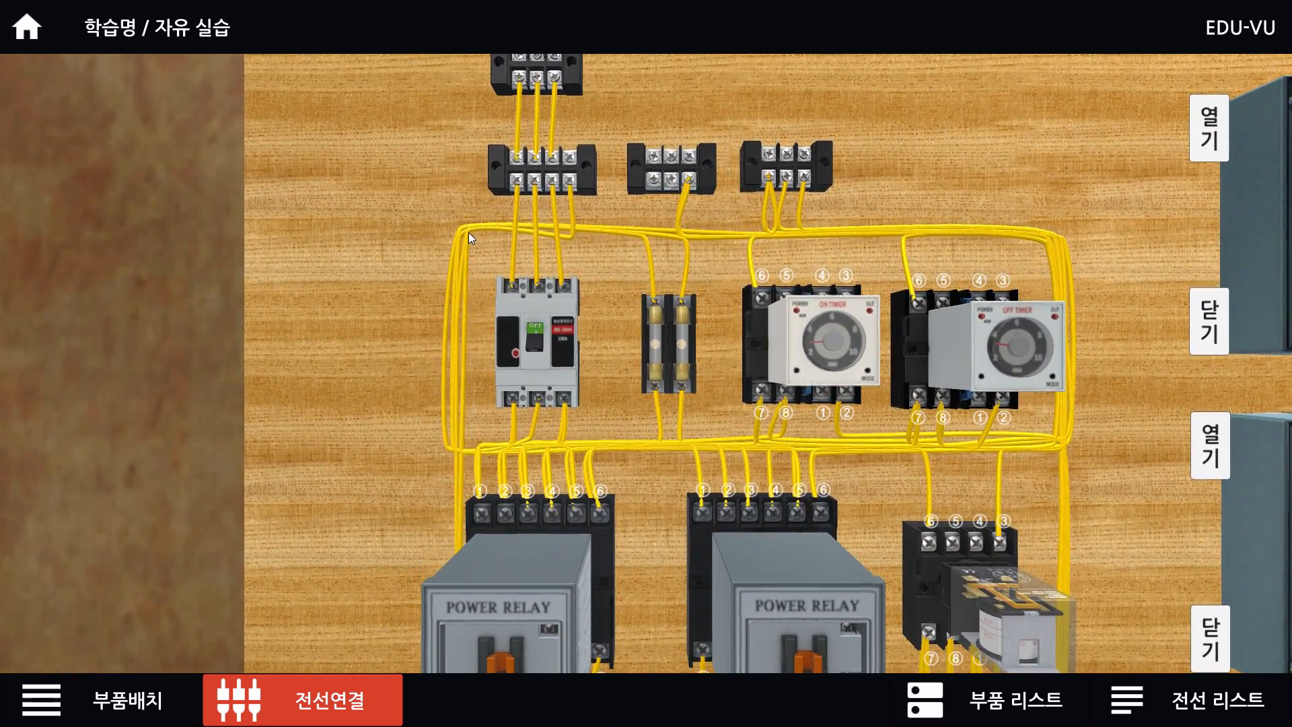
{"action": "left_click", "coordinate": [653, 181]}
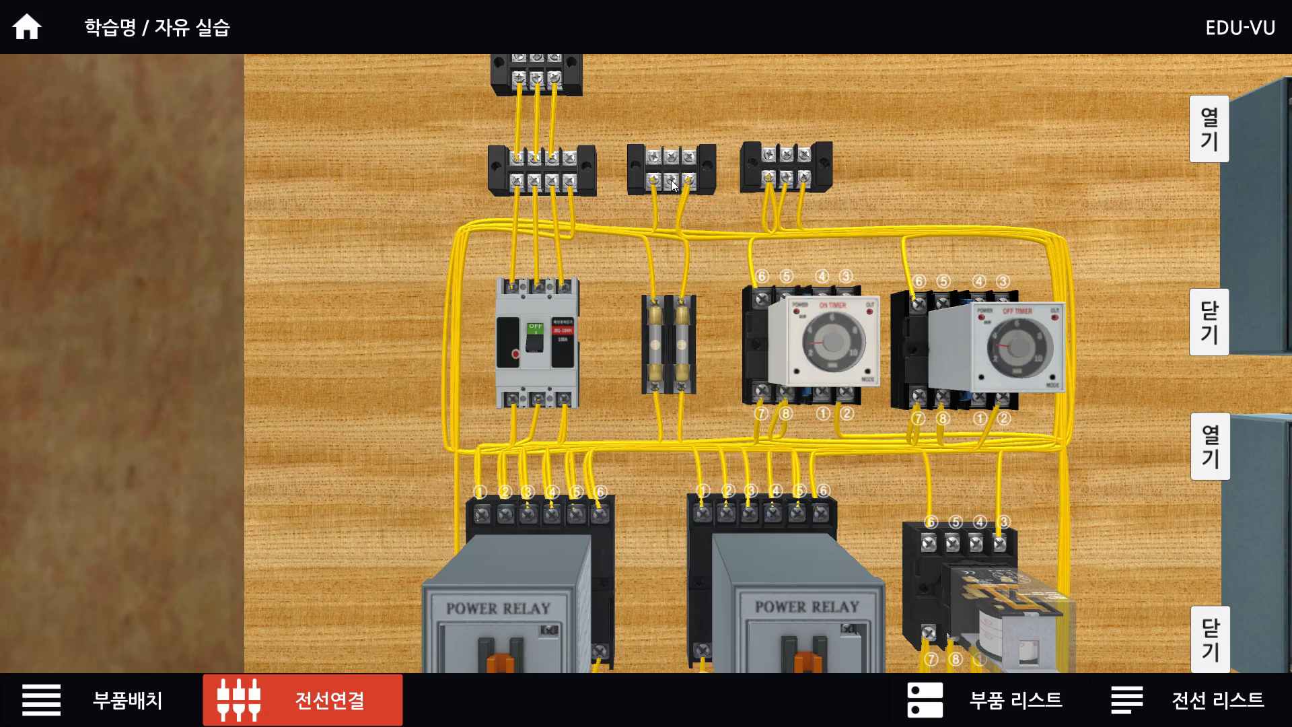
{"action": "left_click", "coordinate": [671, 180]}
Wire the second power relay's terminal 10 to the middle and terminal 11 to the first upper terminal of the three-pole block below it.
{"action": "scroll", "coordinate": [424, 427], "scroll_direction": "down", "scroll_amount": 5}
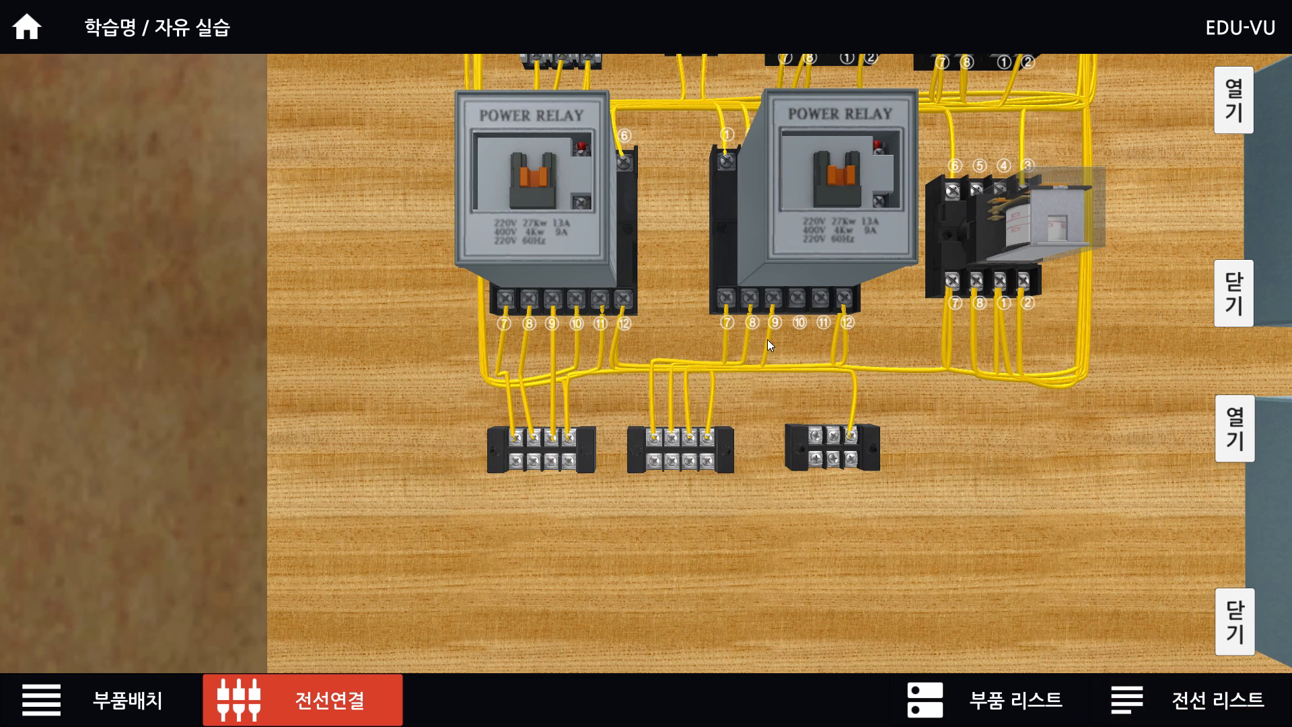
{"action": "left_click_drag", "start_coordinate": [767, 339], "coordinate": [676, 342]}
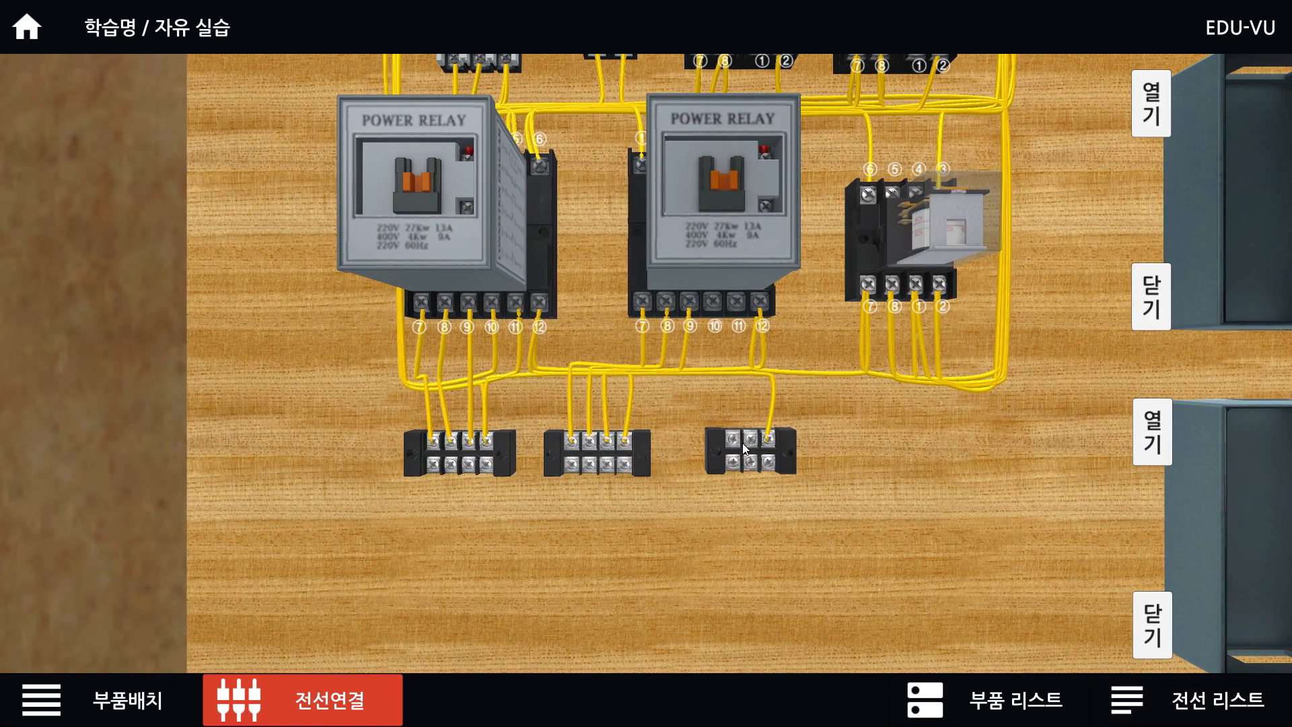
{"action": "left_click", "coordinate": [713, 302]}
{"action": "left_click", "coordinate": [752, 437]}
{"action": "left_click", "coordinate": [733, 304]}
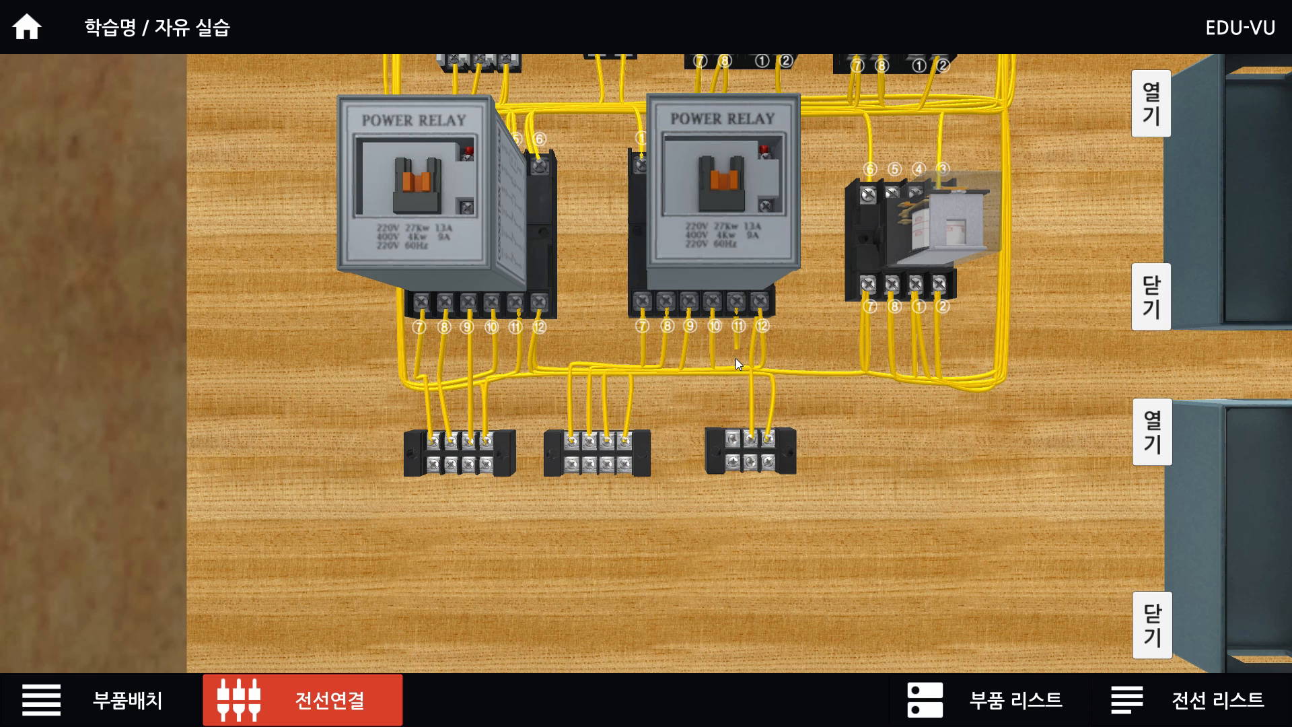
{"action": "left_click", "coordinate": [733, 440]}
{"action": "left_click_drag", "start_coordinate": [797, 359], "coordinate": [728, 364]}
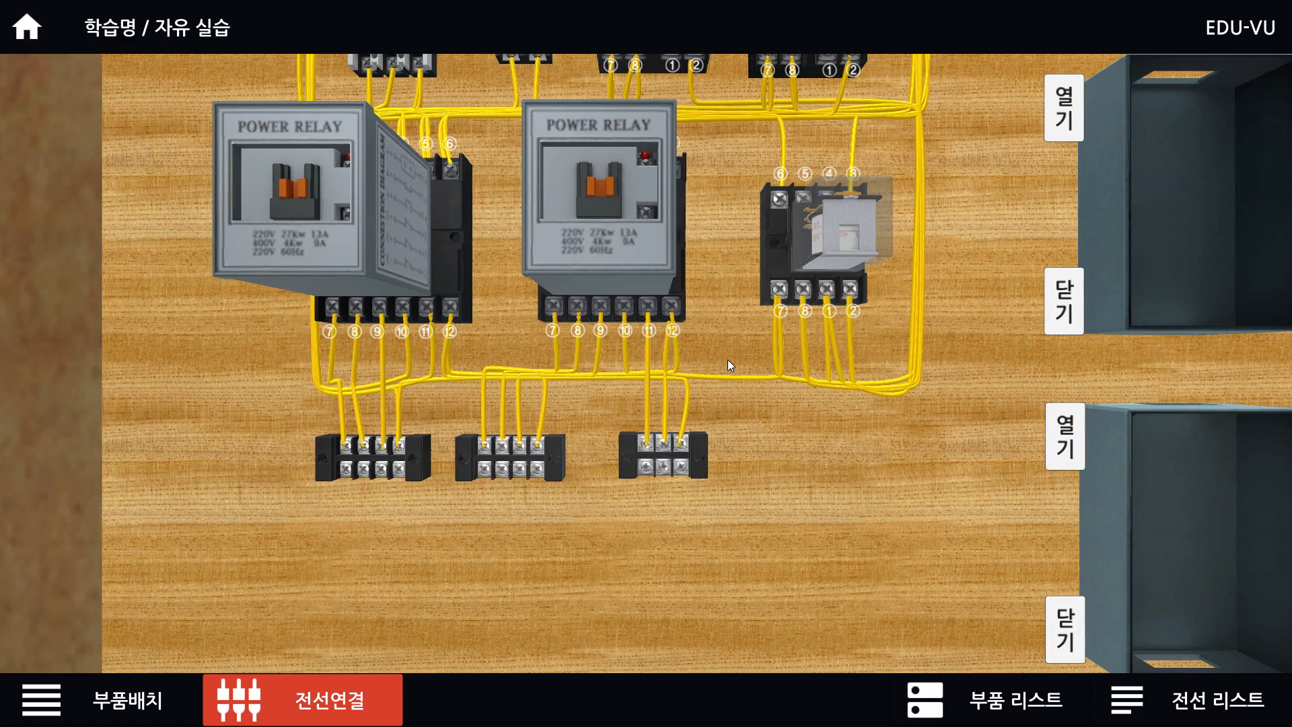
{"action": "left_click_drag", "start_coordinate": [725, 364], "coordinate": [520, 613]}
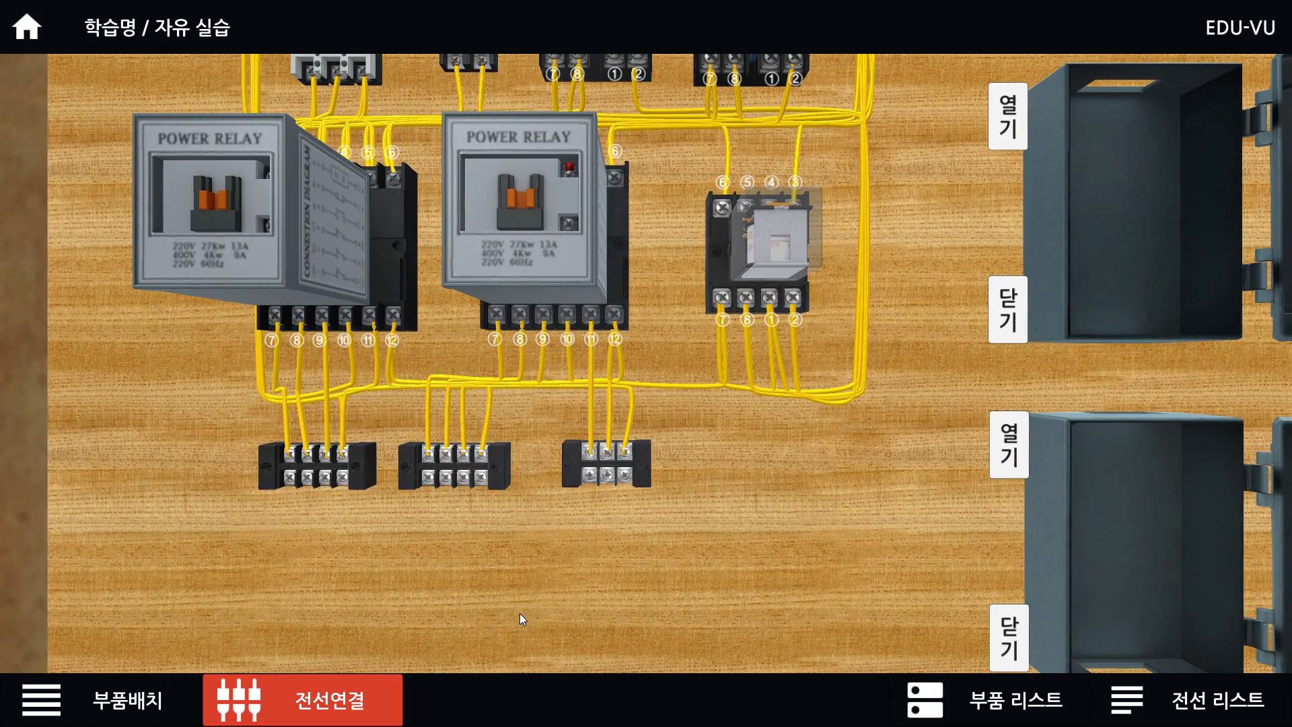
In Photoshop's 도면.jpg, trace the PR2 lines to GL2 and RL2, and redo the contact numbers beside PB1 and PB2.
{"action": "key", "text": "alt+Tab"}
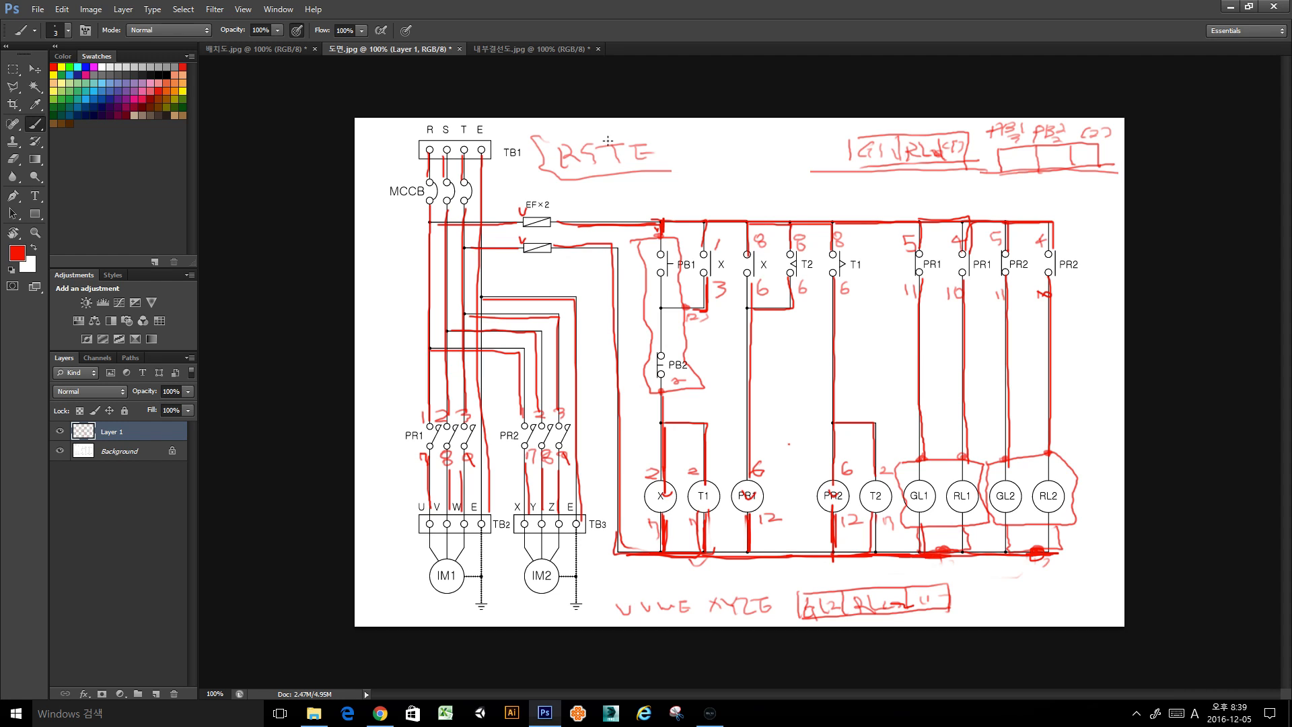
{"action": "right_click", "coordinate": [653, 251]}
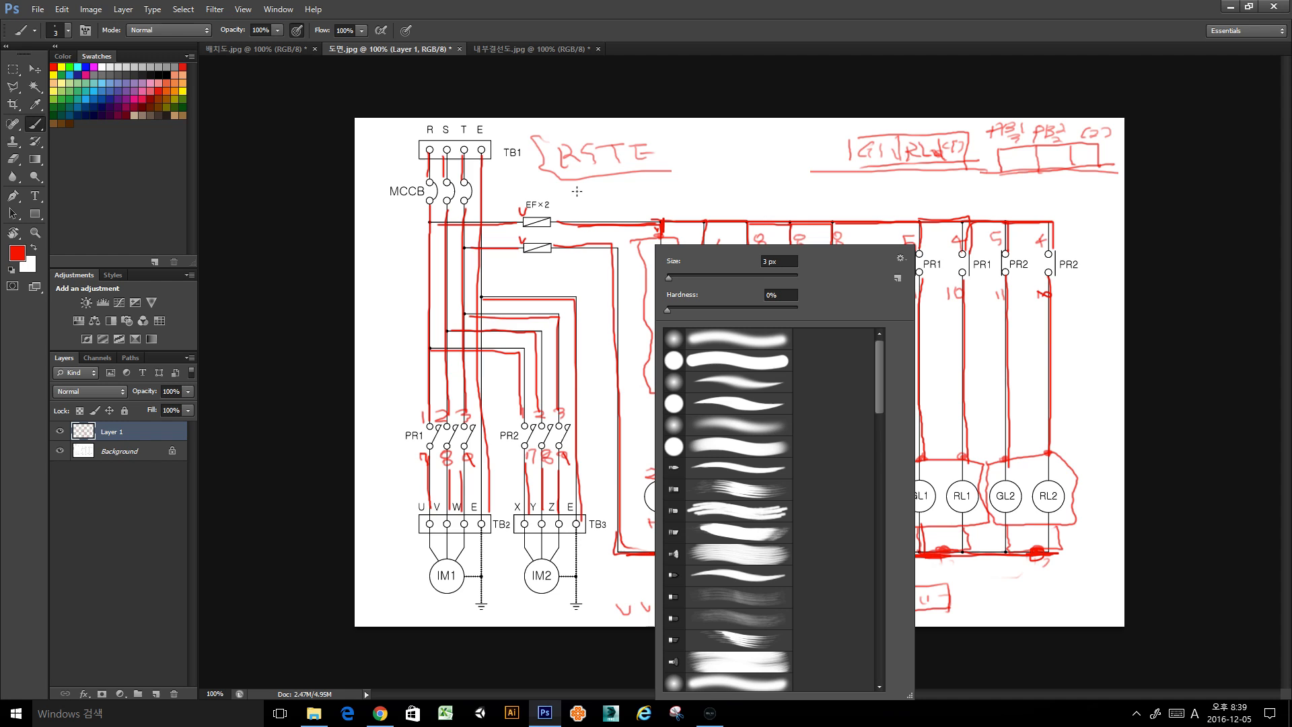
{"action": "key", "text": "Escape"}
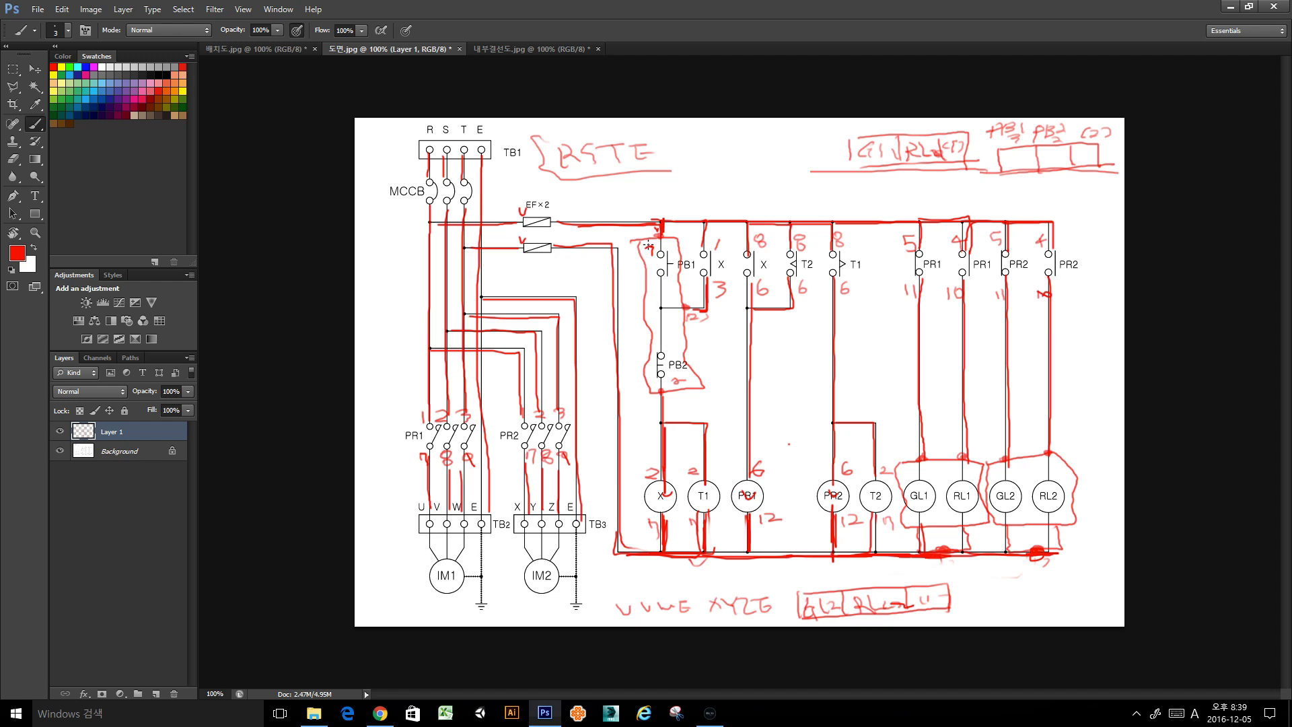
{"action": "key", "text": "e"}
{"action": "left_click_drag", "start_coordinate": [651, 248], "coordinate": [655, 281]}
{"action": "key", "text": "b"}
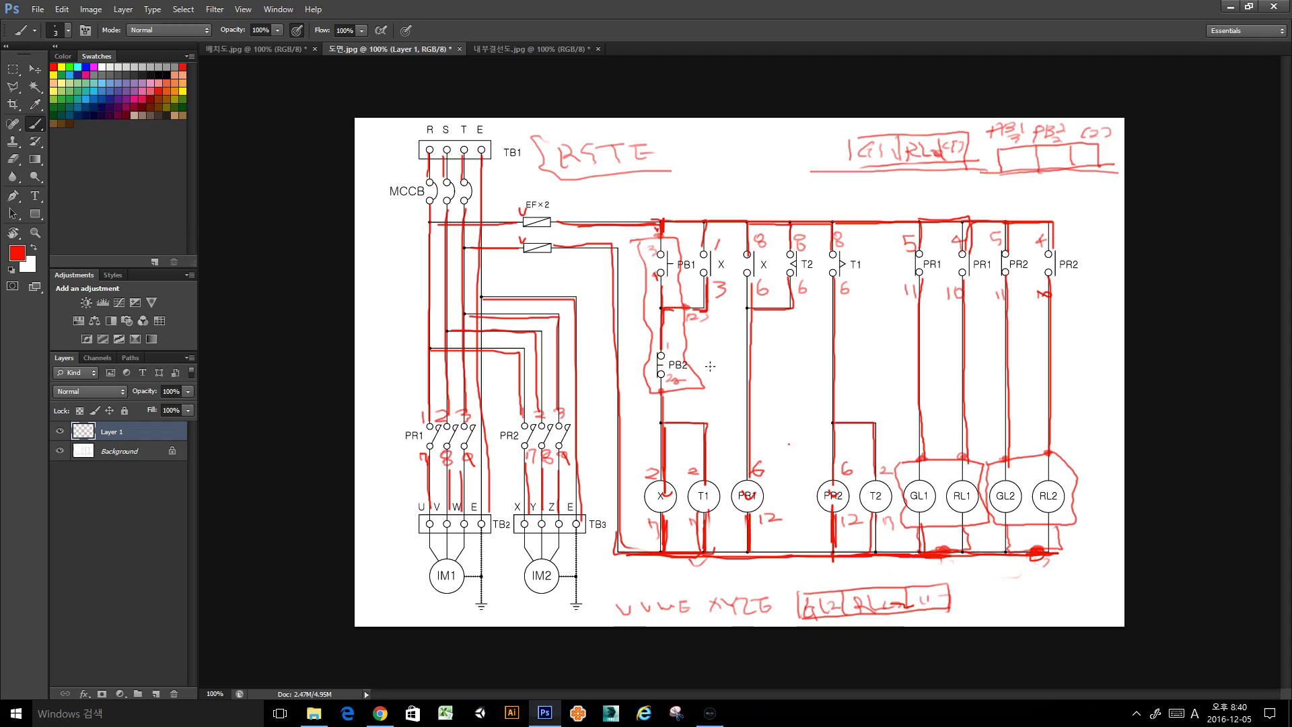
Switch to EDU-VU and wire the upper right terminal block's first upper terminal through the lamp box to terminal 3 of the upper push button.
{"action": "left_click", "coordinate": [710, 714]}
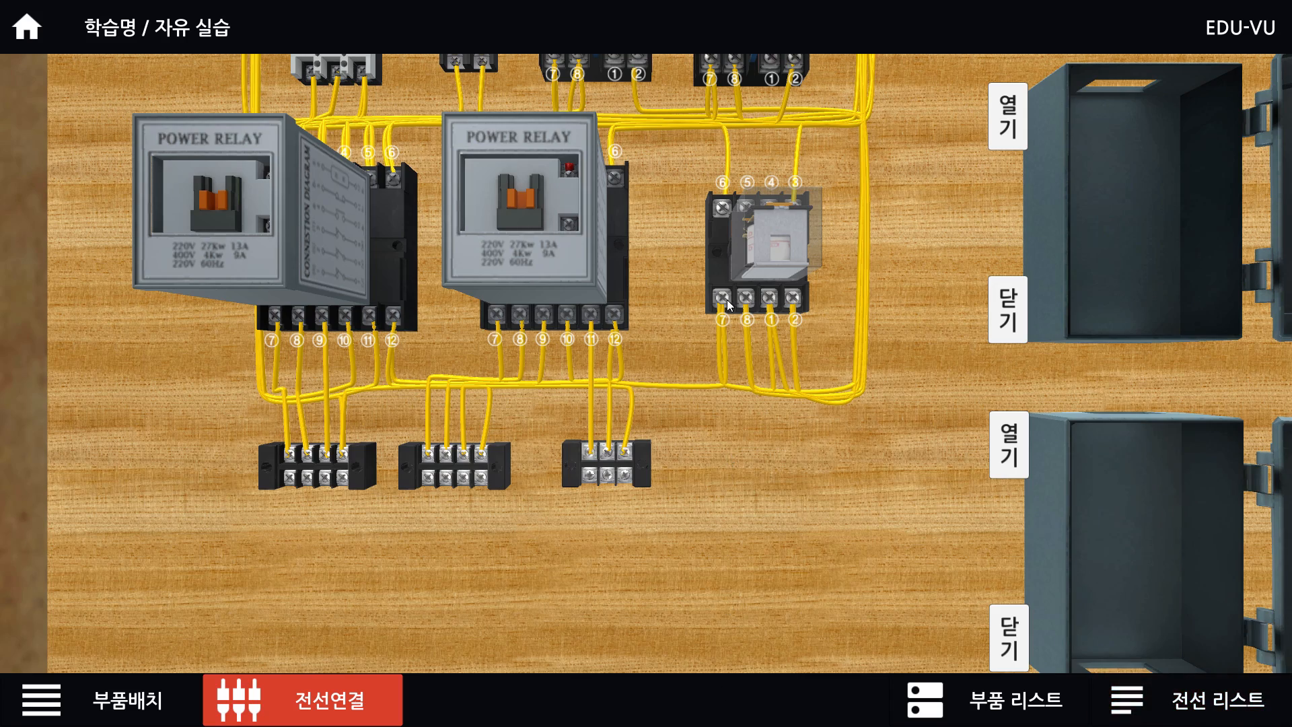
{"action": "left_click_drag", "start_coordinate": [682, 208], "coordinate": [489, 613]}
{"action": "left_click_drag", "start_coordinate": [507, 228], "coordinate": [514, 329]}
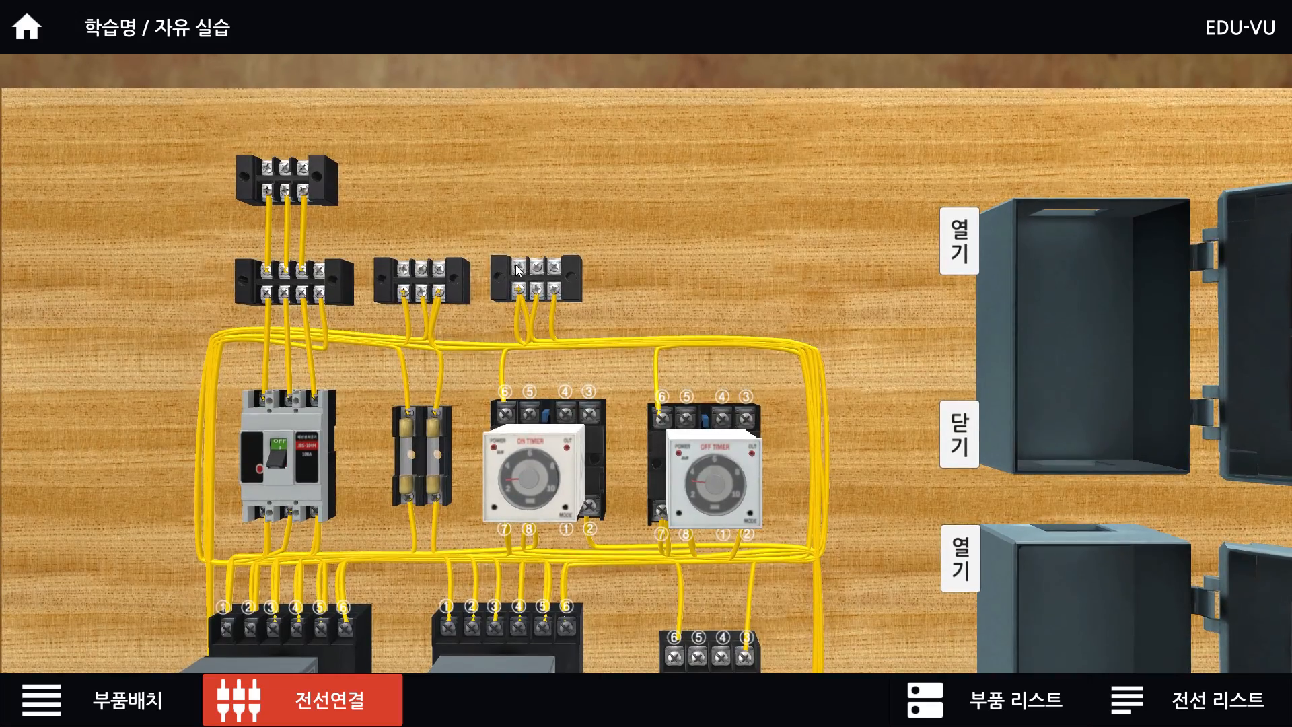
{"action": "left_click", "coordinate": [519, 266]}
{"action": "left_click", "coordinate": [521, 161]}
{"action": "left_click", "coordinate": [1056, 169]}
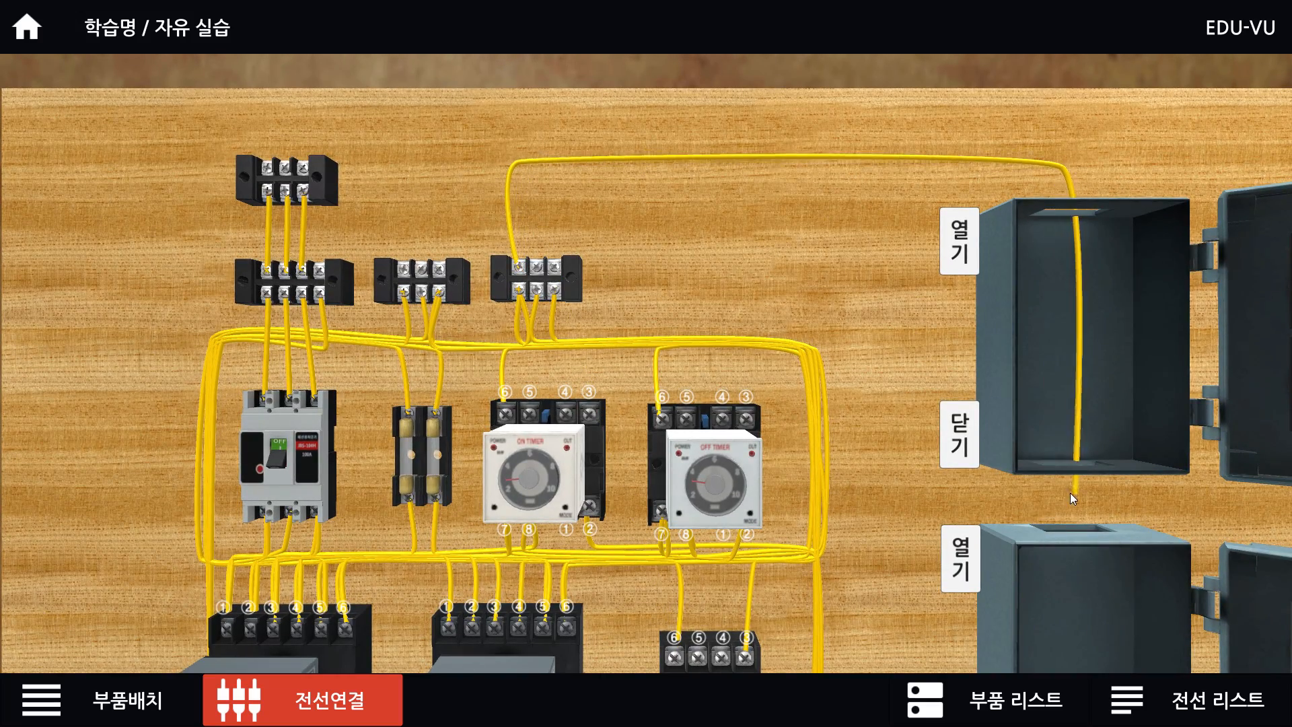
{"action": "left_click_drag", "start_coordinate": [1070, 493], "coordinate": [932, 161]}
{"action": "left_click_drag", "start_coordinate": [931, 349], "coordinate": [839, 108]}
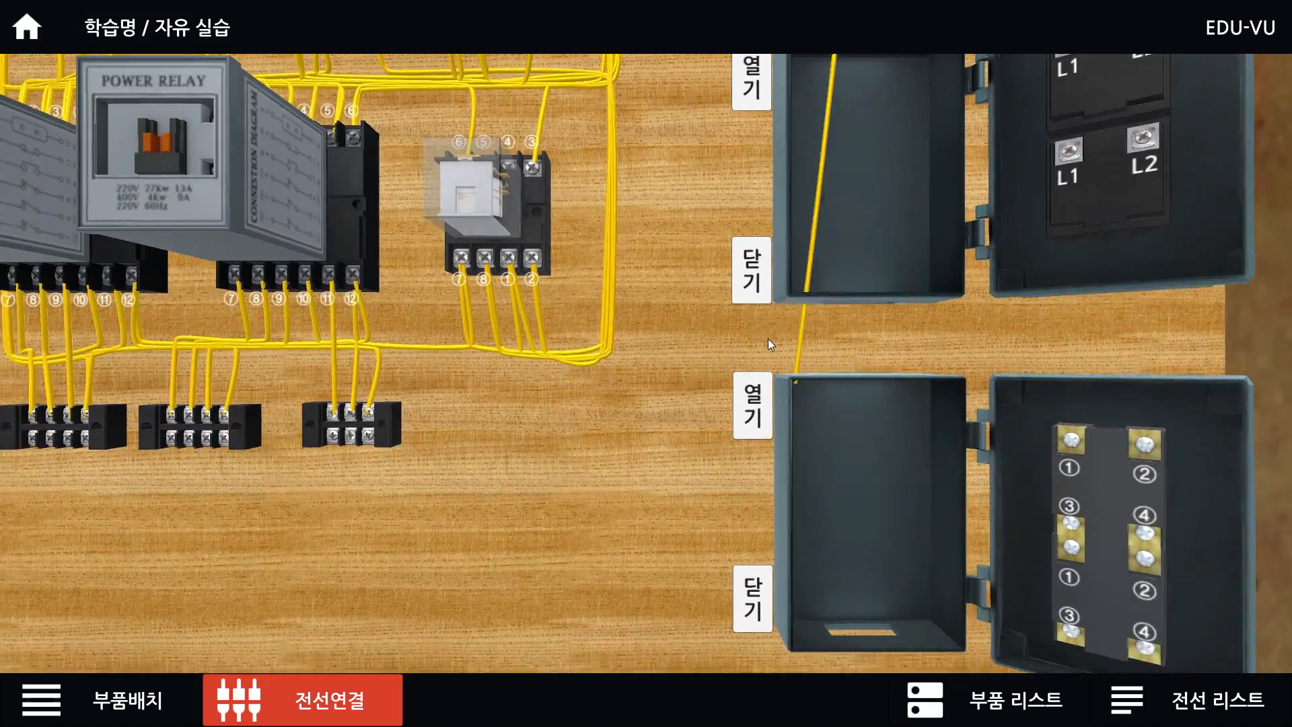
{"action": "left_click_drag", "start_coordinate": [768, 338], "coordinate": [713, 202]}
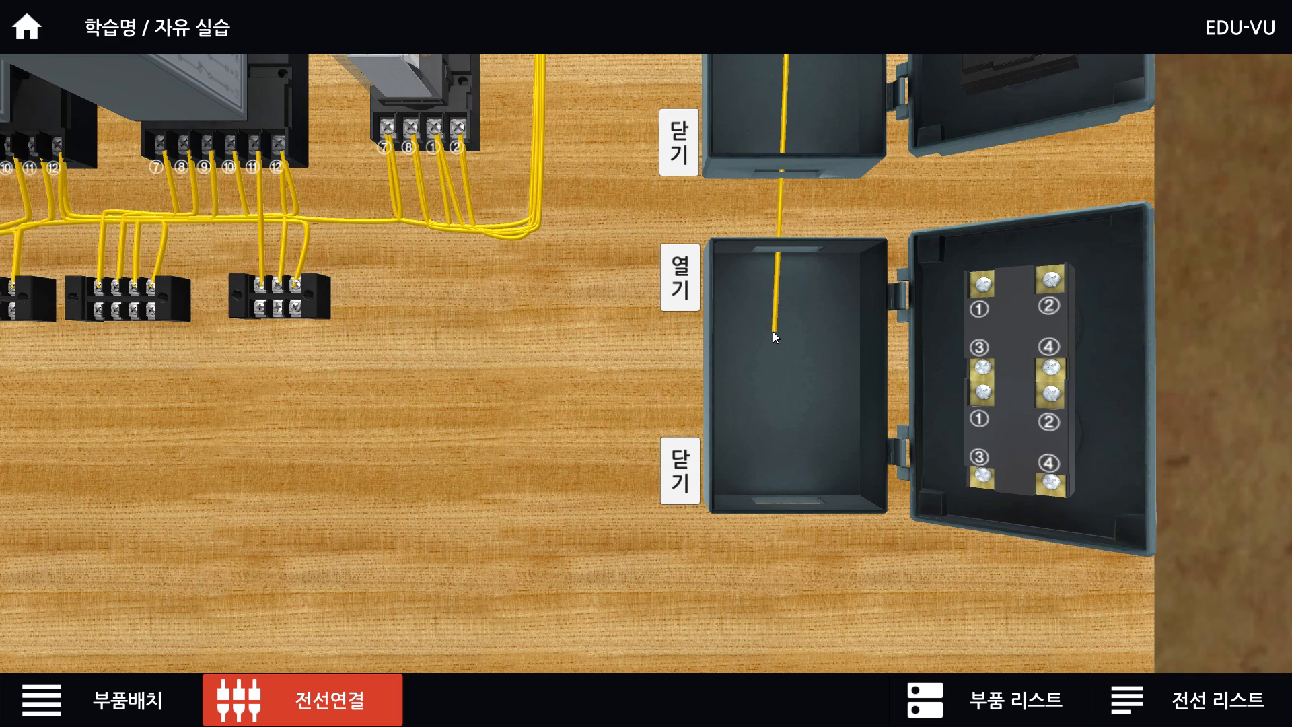
{"action": "left_click", "coordinate": [772, 331]}
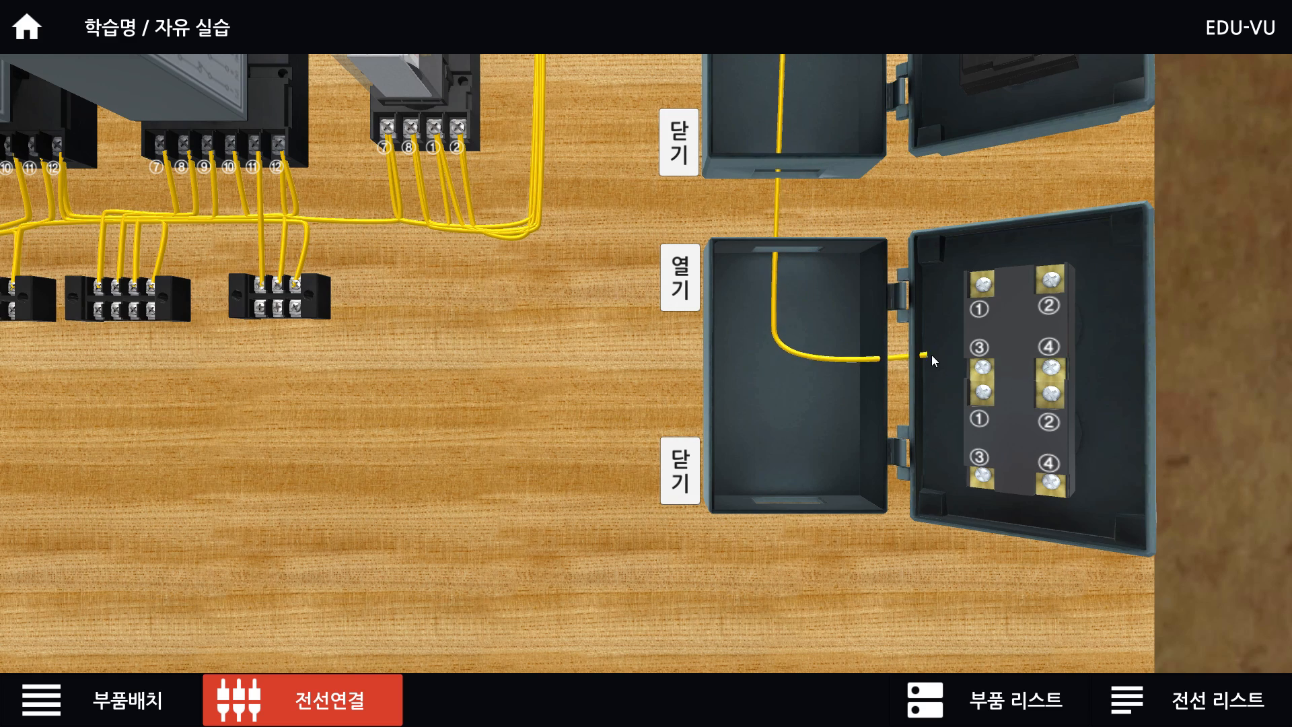
{"action": "left_click", "coordinate": [982, 367]}
Wire terminal 4 of the upper push button over the top of the contact block to terminal 1 of the lower push button.
{"action": "left_click", "coordinate": [1053, 370]}
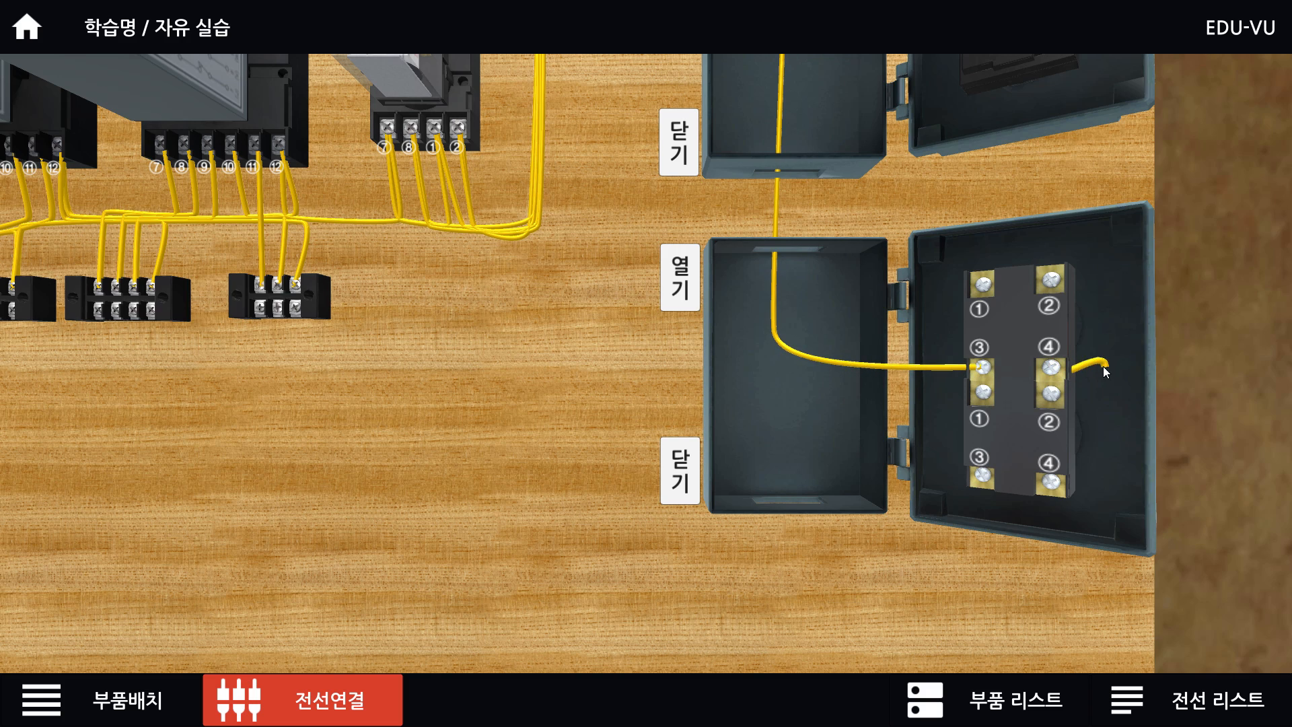
{"action": "left_click", "coordinate": [1119, 385]}
{"action": "left_click", "coordinate": [1114, 232]}
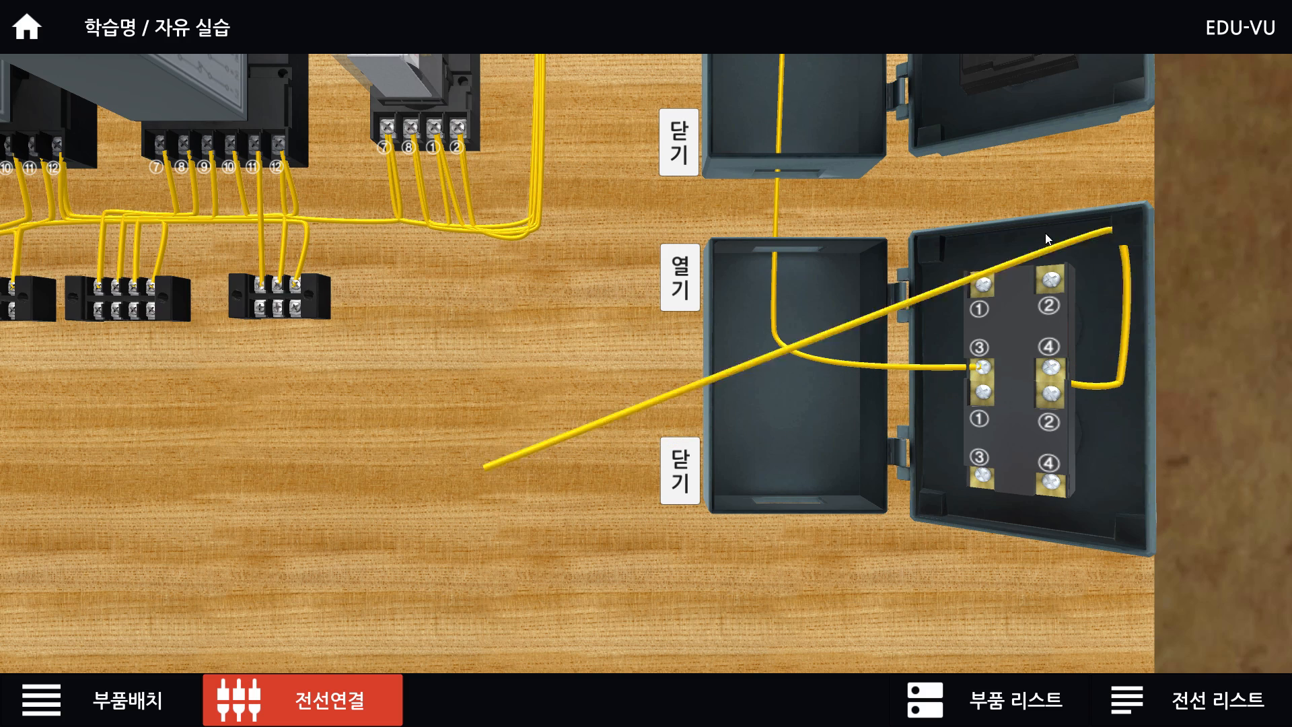
{"action": "left_click", "coordinate": [951, 240]}
{"action": "left_click", "coordinate": [940, 397]}
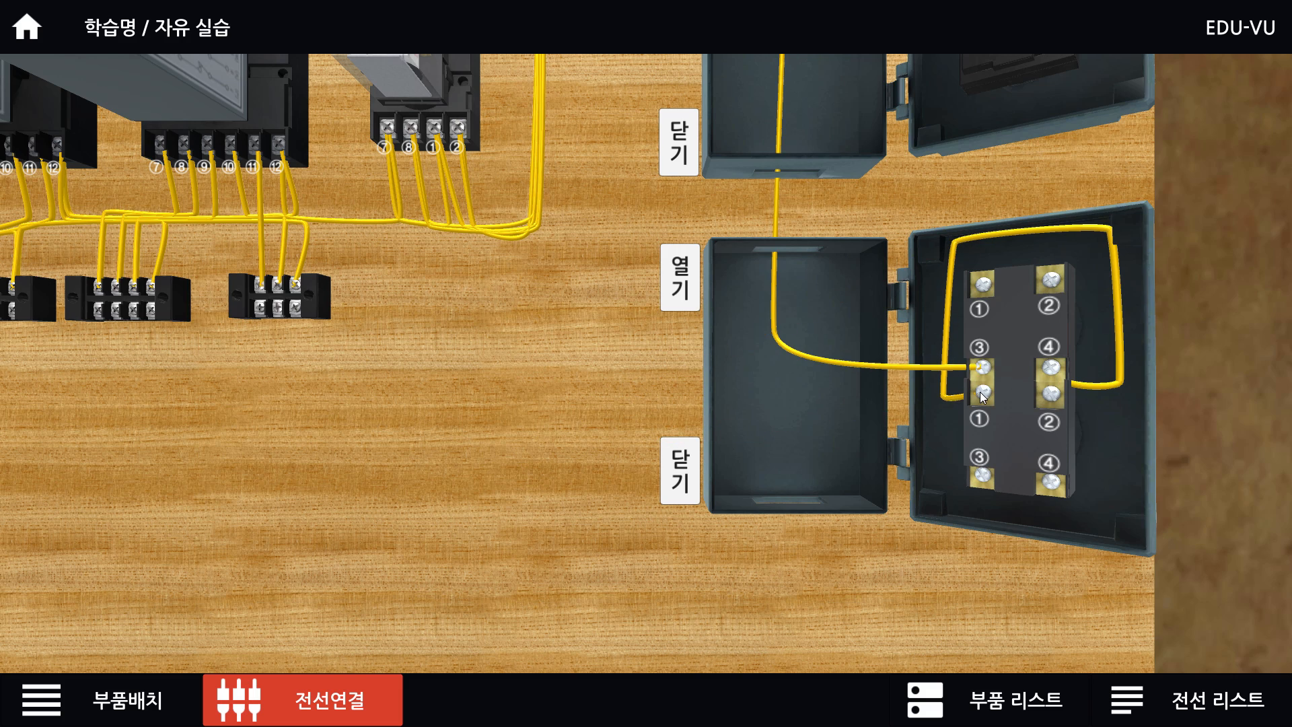
Wire terminal 2 of the lower push button below its contact block and up through the boxes to the upper right terminal block's second upper terminal.
{"action": "left_click", "coordinate": [1104, 403]}
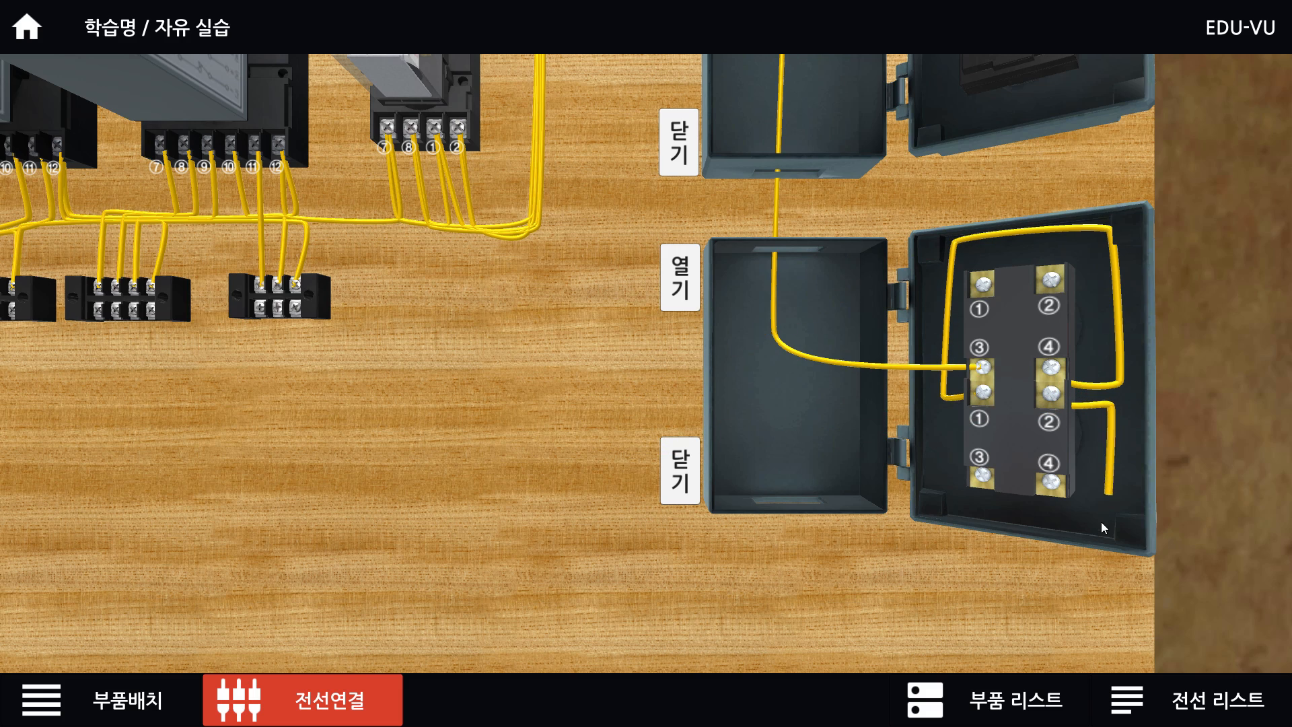
{"action": "left_click", "coordinate": [1107, 530]}
{"action": "left_click", "coordinate": [950, 499]}
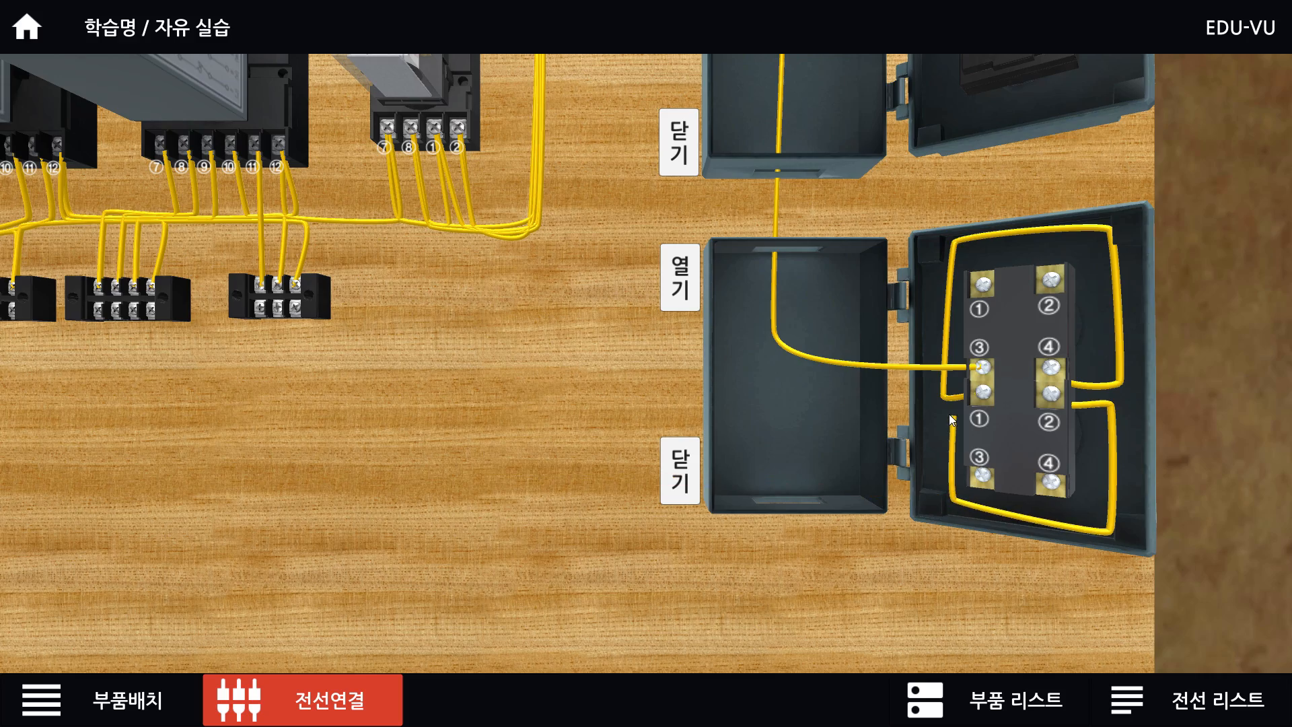
{"action": "left_click", "coordinate": [951, 413]}
{"action": "left_click", "coordinate": [781, 384]}
{"action": "key", "text": "w"}
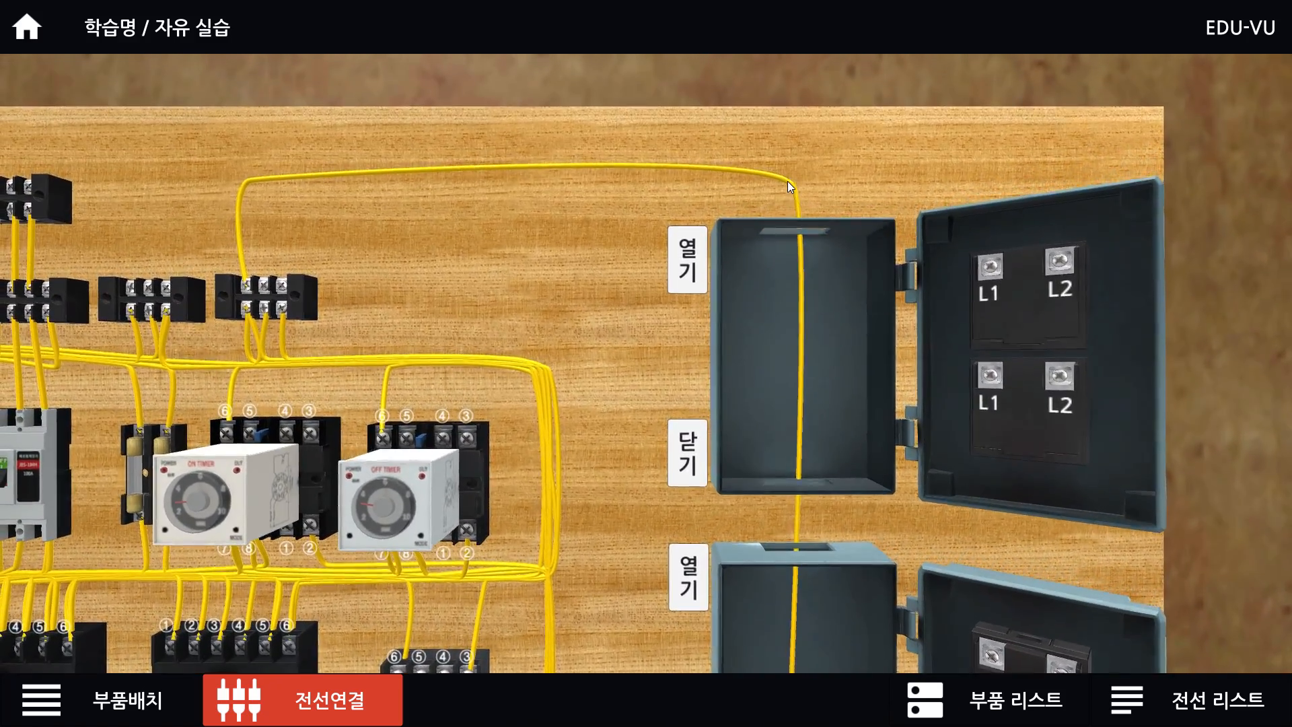
{"action": "left_click", "coordinate": [789, 181]}
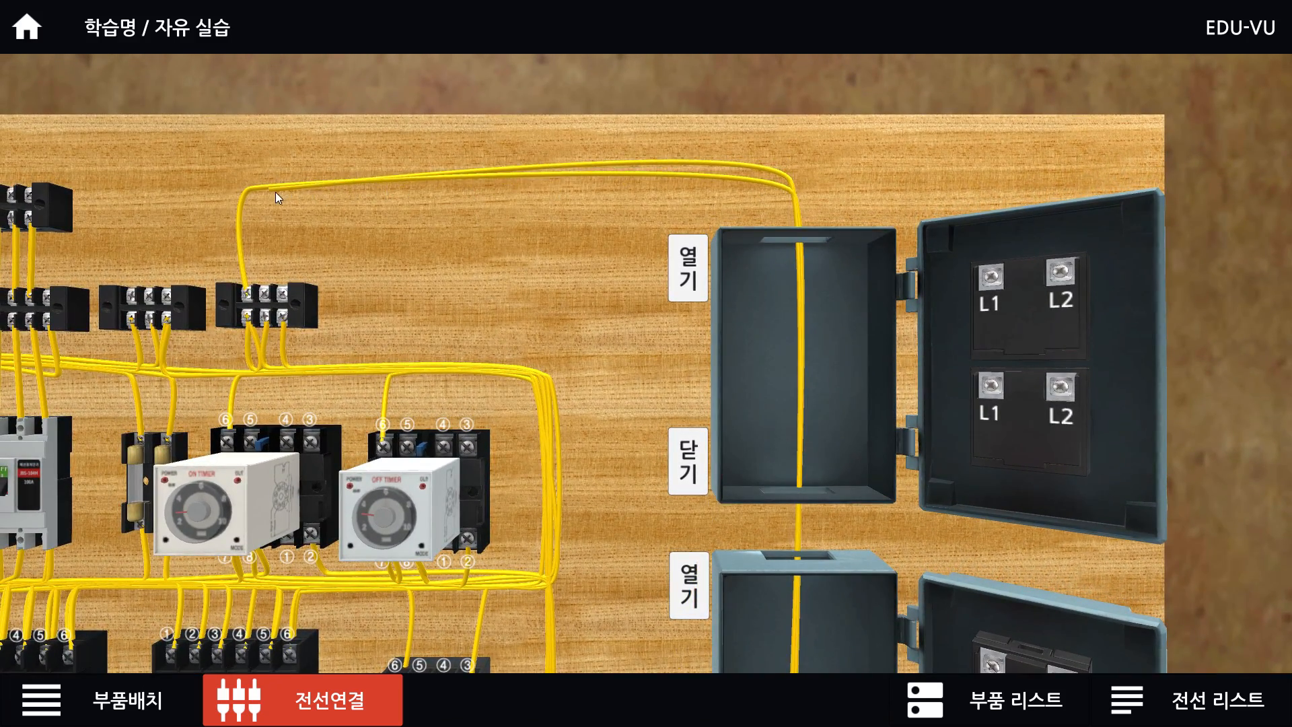
{"action": "left_click", "coordinate": [255, 191]}
{"action": "left_click", "coordinate": [265, 292]}
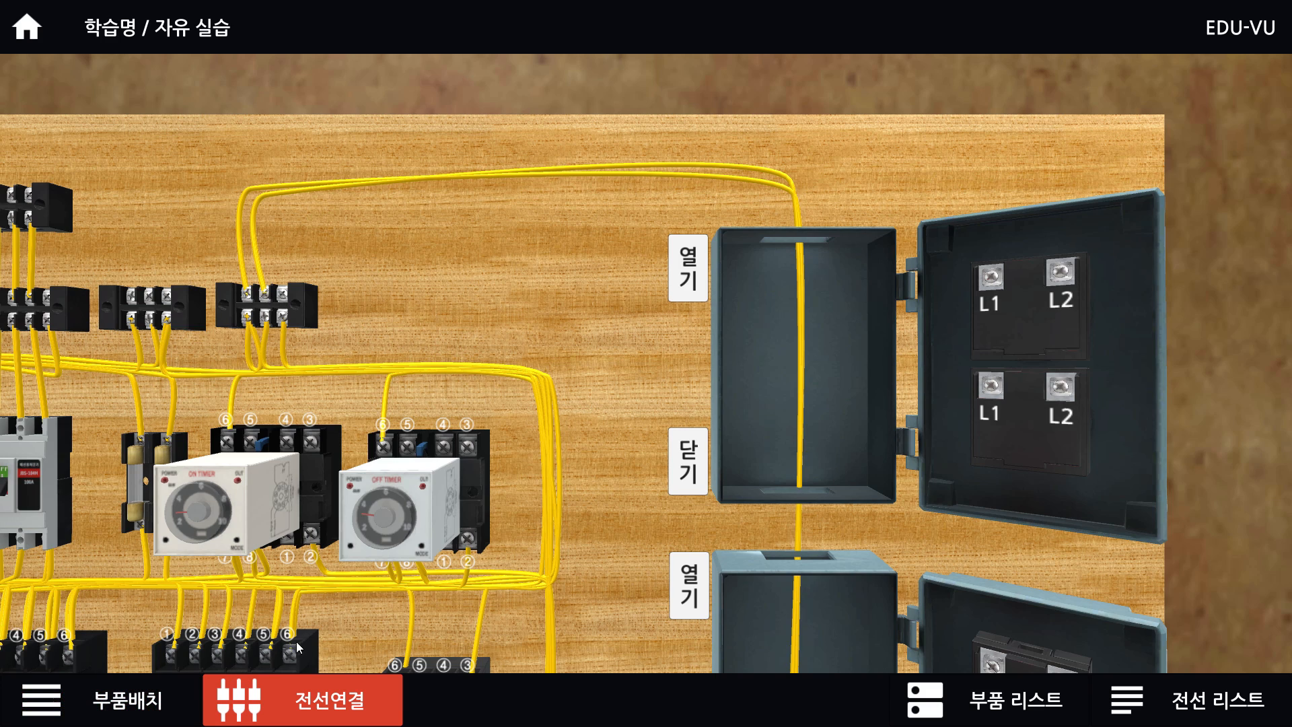
Switch to 도면.jpg in Photoshop and touch up the red wiring marks around PB1 and PB2.
{"action": "key", "text": "alt+Tab"}
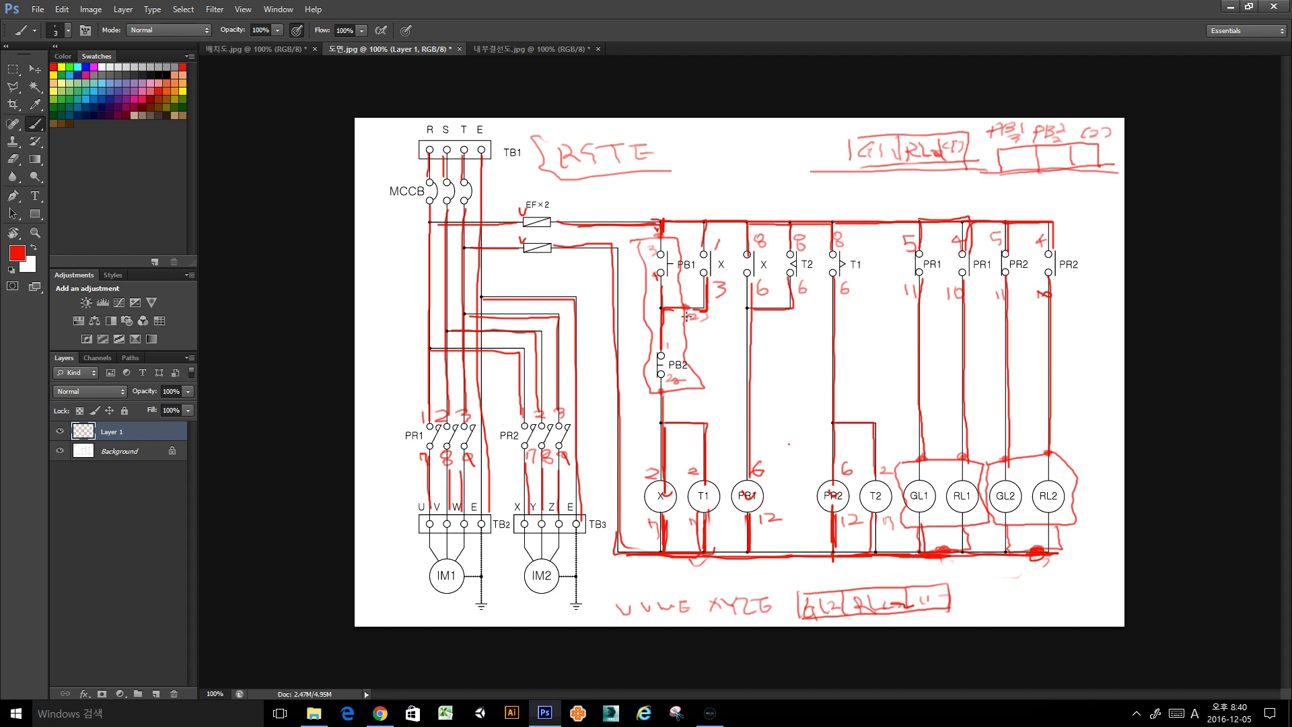
{"action": "key", "text": "e"}
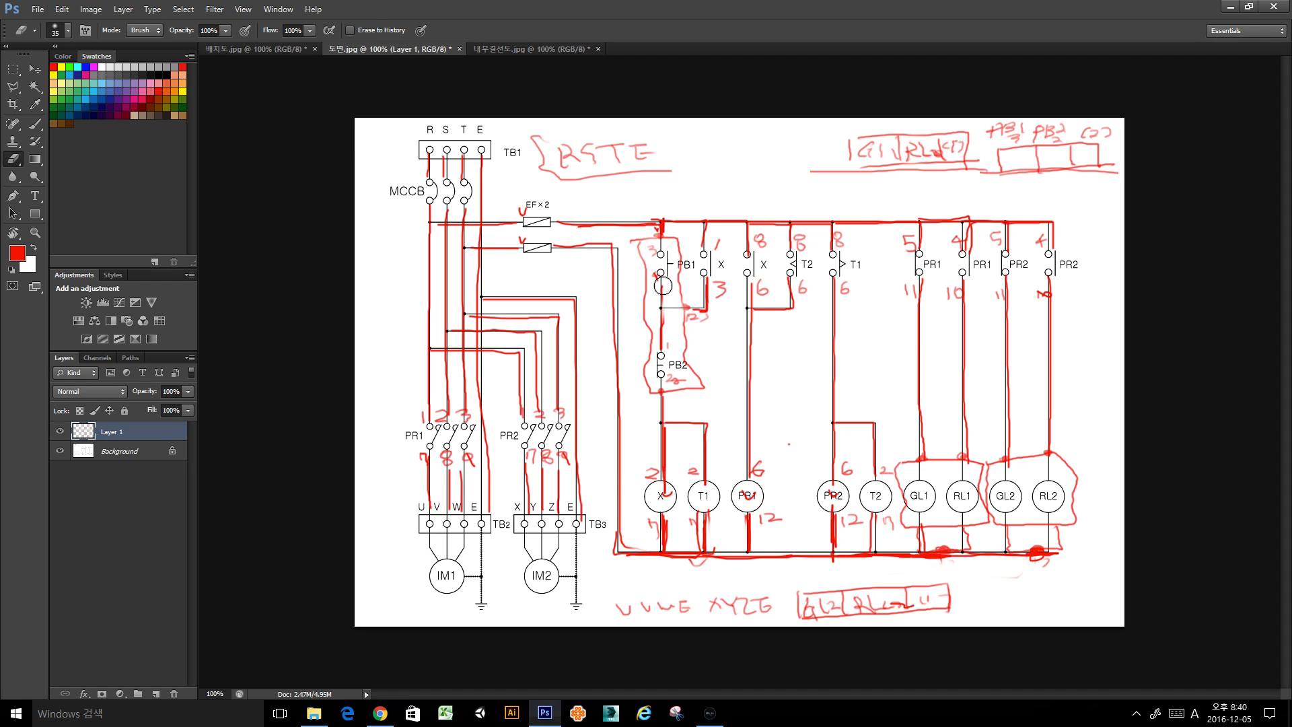
{"action": "key", "text": "b"}
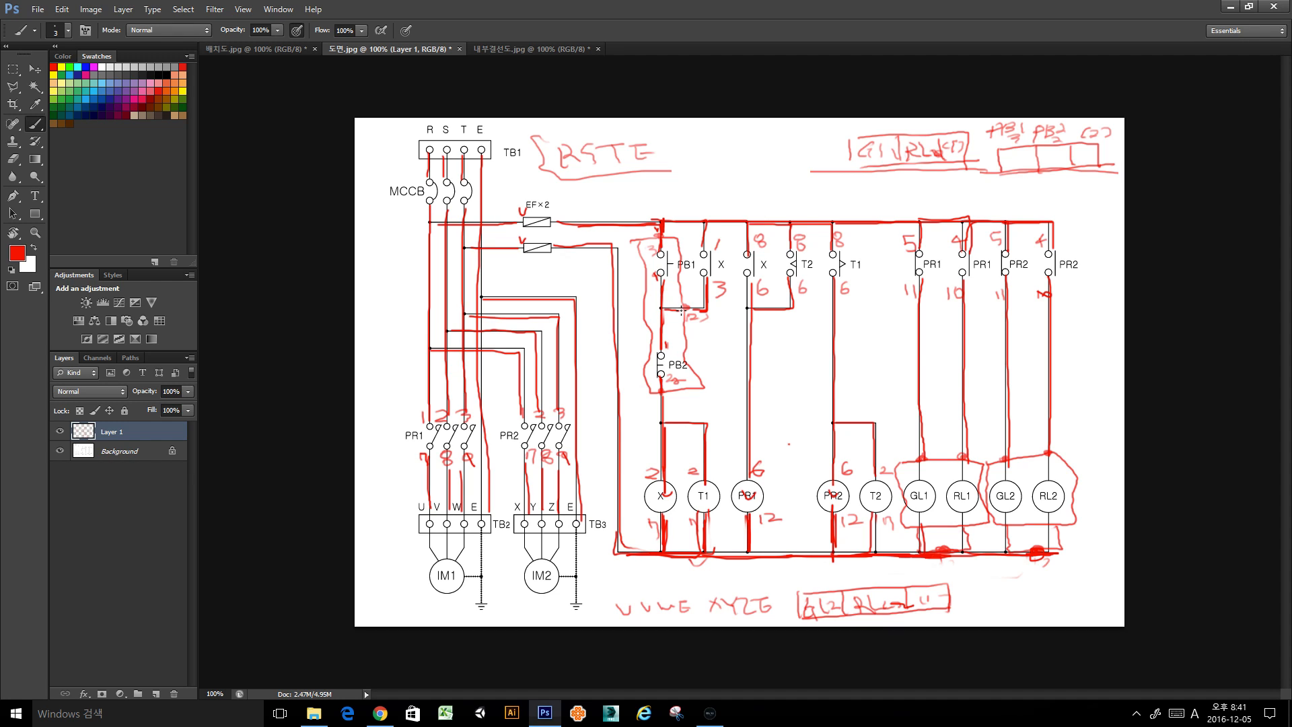
Switch to EDU-VU and wire terminal 1 of the lower push button through the boxes to the upper right terminal block's third upper terminal.
{"action": "left_click", "coordinate": [710, 713]}
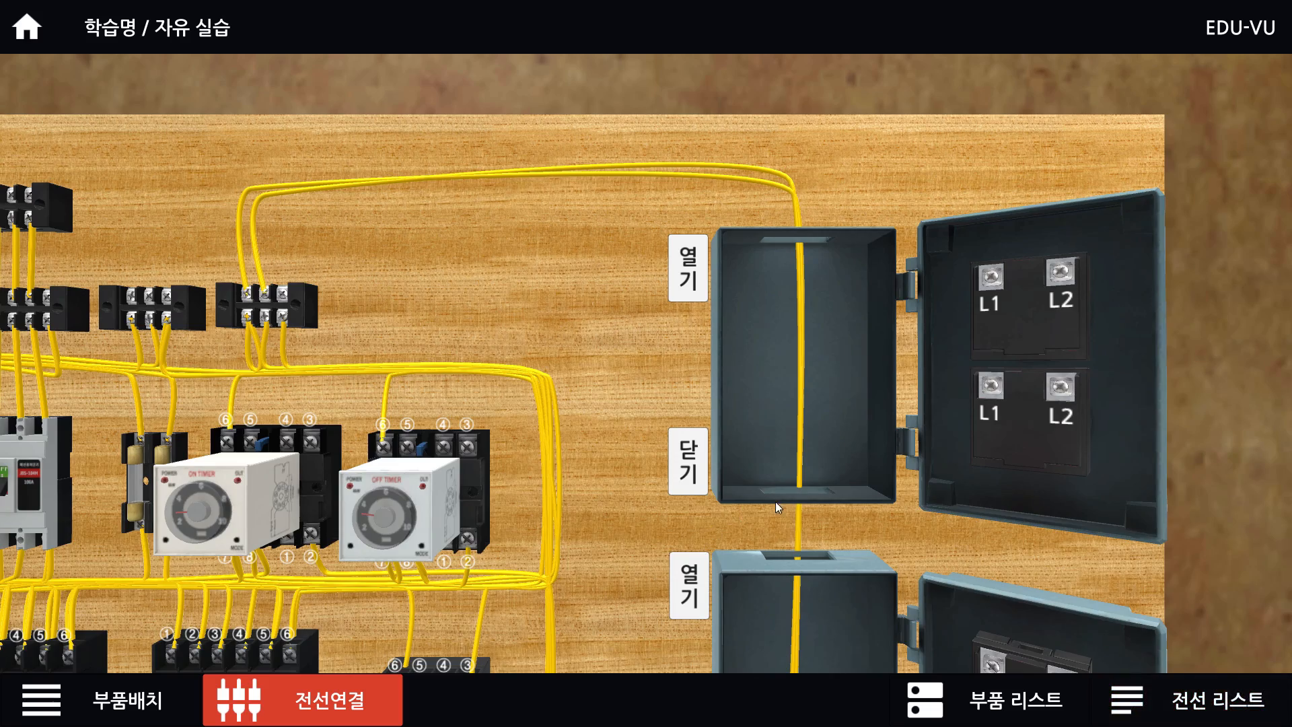
{"action": "mouse_move", "coordinate": [819, 518]}
{"action": "left_mouse_down"}
{"action": "mouse_move", "coordinate": [739, 350]}
{"action": "mouse_move", "coordinate": [728, 132]}
{"action": "left_mouse_up"}
{"action": "mouse_move", "coordinate": [773, 491]}
{"action": "left_mouse_down"}
{"action": "mouse_move", "coordinate": [785, 337]}
{"action": "mouse_move", "coordinate": [832, 292]}
{"action": "left_mouse_up"}
{"action": "left_click_drag", "start_coordinate": [916, 461], "coordinate": [1012, 464]}
{"action": "left_click", "coordinate": [1017, 384]}
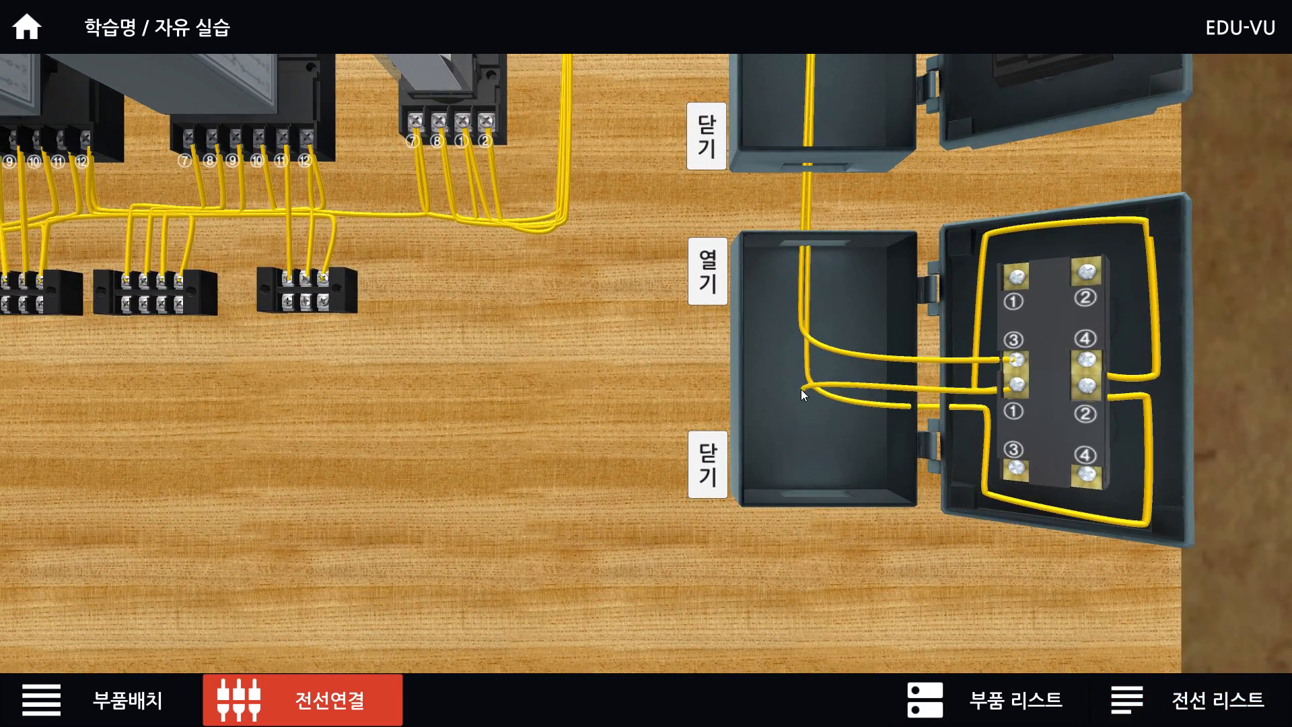
{"action": "left_click", "coordinate": [812, 380]}
{"action": "left_click_drag", "start_coordinate": [811, 293], "coordinate": [802, 572]}
{"action": "left_click_drag", "start_coordinate": [793, 143], "coordinate": [808, 478]}
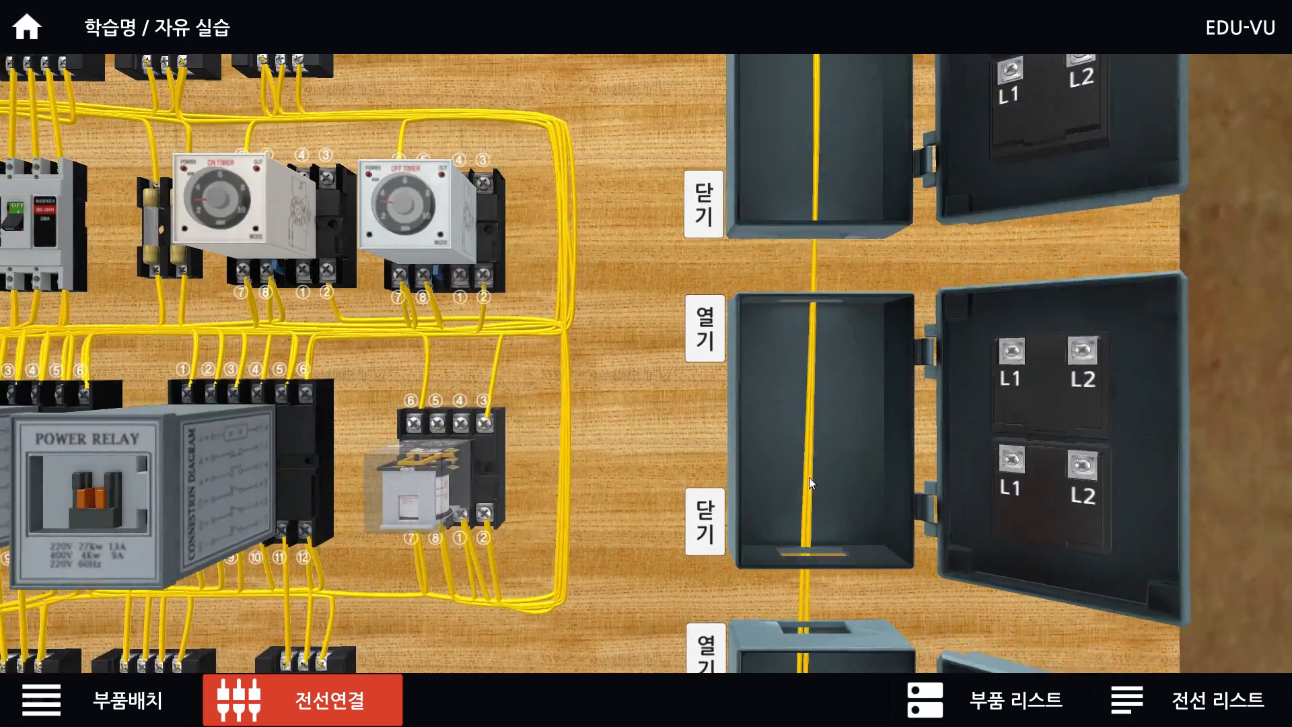
{"action": "left_click_drag", "start_coordinate": [813, 196], "coordinate": [832, 511]}
{"action": "left_click", "coordinate": [829, 231]}
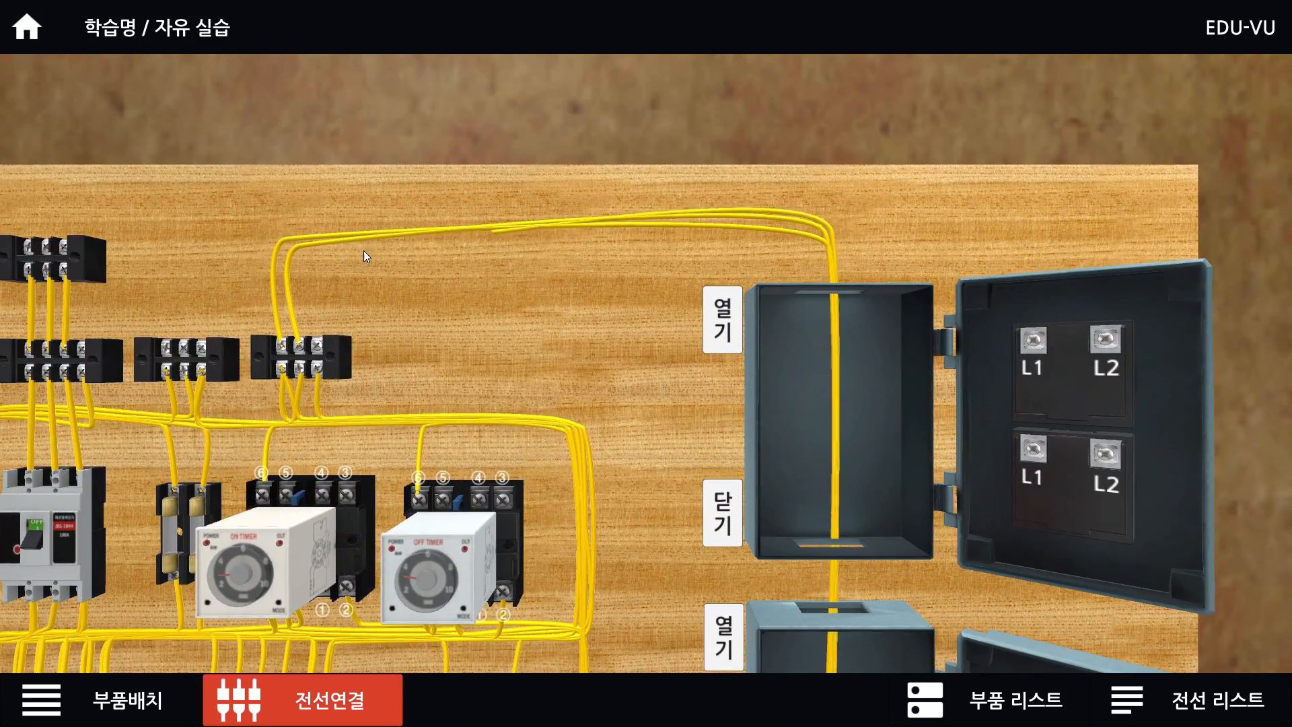
{"action": "left_click", "coordinate": [320, 244]}
{"action": "left_click", "coordinate": [322, 346]}
Wire the first two upper terminals of the three-pole block above the fuses to L1 of the upper and lower lamps in the top lamp box.
{"action": "left_click_drag", "start_coordinate": [464, 367], "coordinate": [569, 191]}
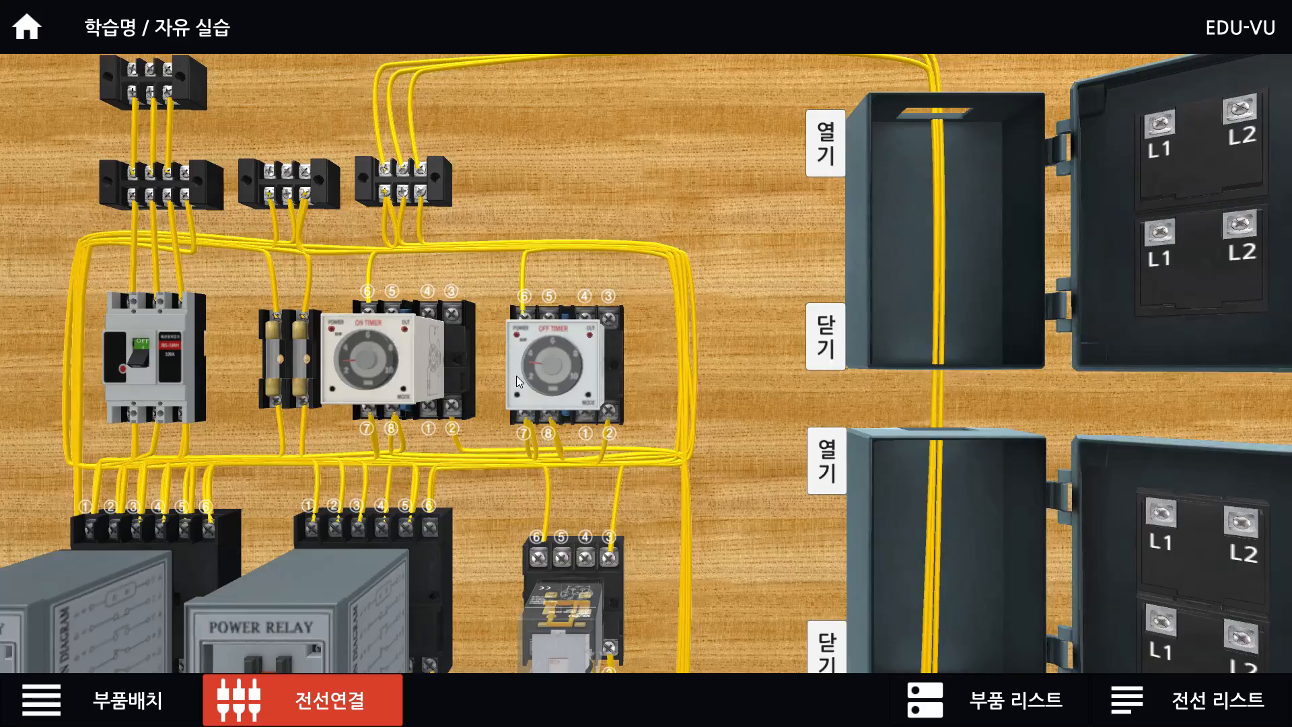
{"action": "mouse_move", "coordinate": [516, 376]}
{"action": "left_mouse_down"}
{"action": "mouse_move", "coordinate": [592, 336]}
{"action": "mouse_move", "coordinate": [636, 279]}
{"action": "left_mouse_up"}
{"action": "left_click_drag", "start_coordinate": [623, 498], "coordinate": [637, 313]}
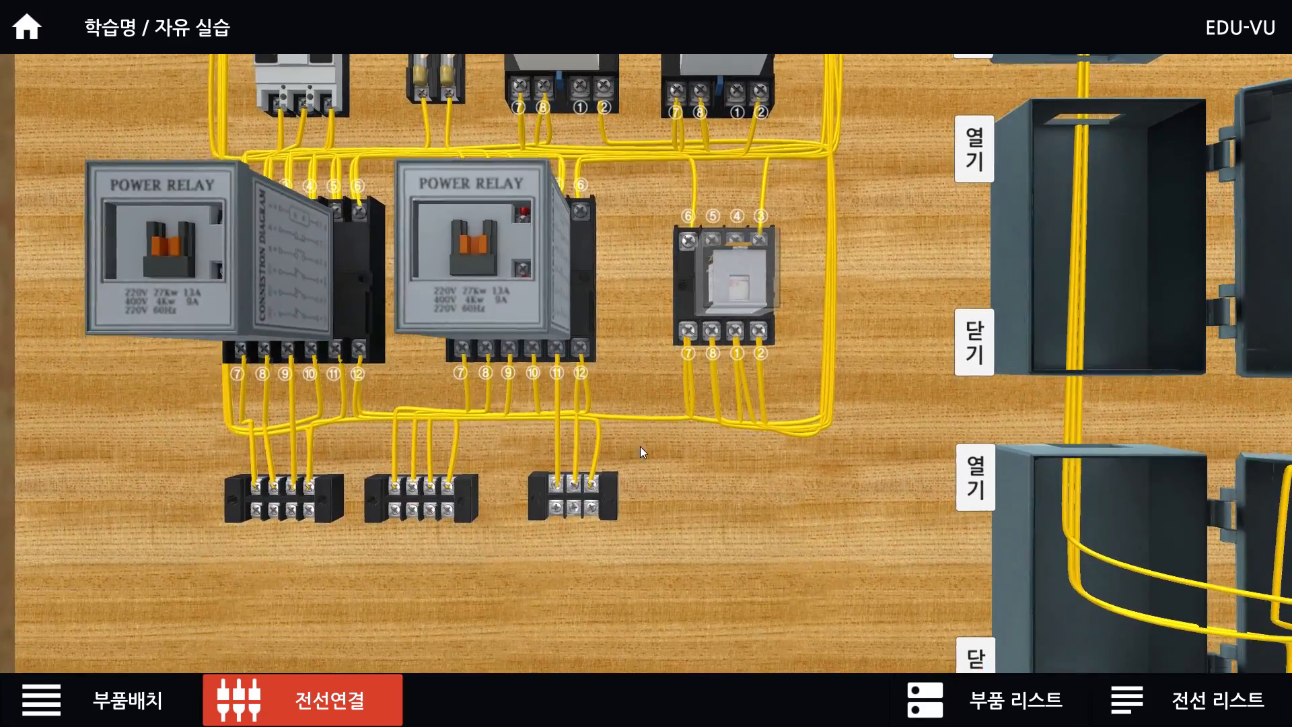
{"action": "key", "text": "alt+Tab"}
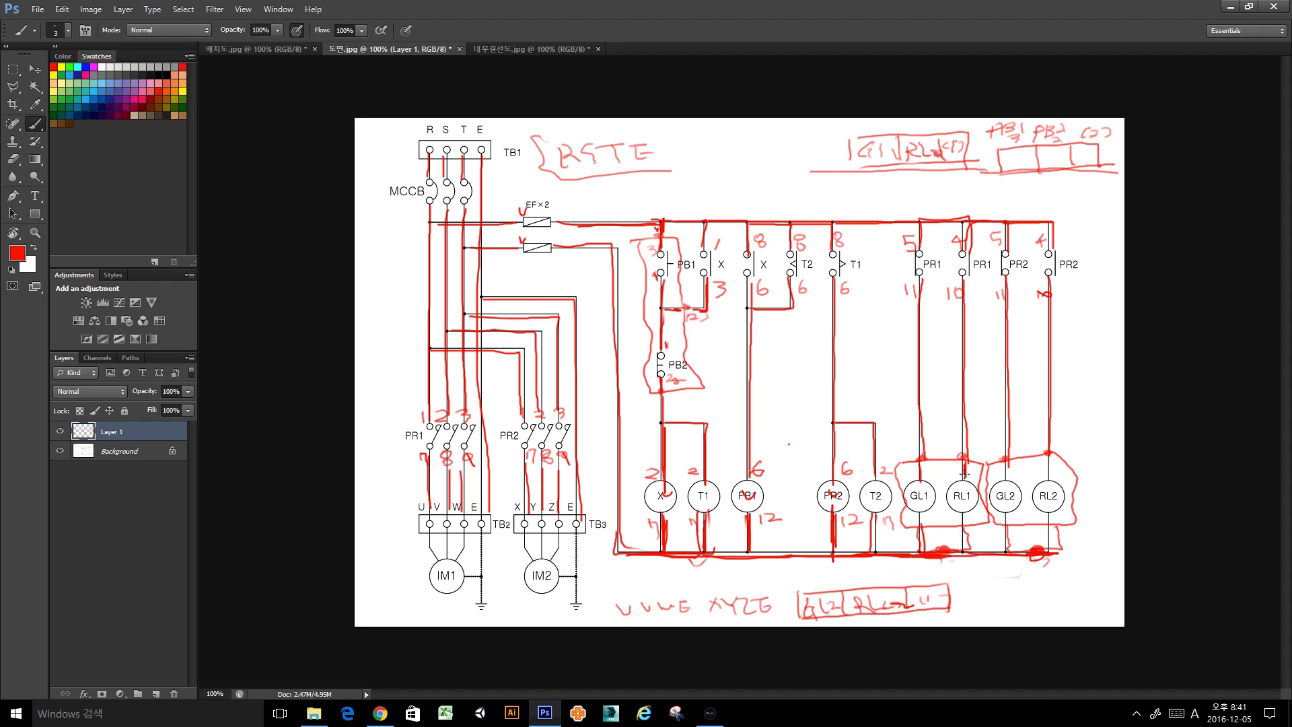
{"action": "left_click", "coordinate": [709, 714]}
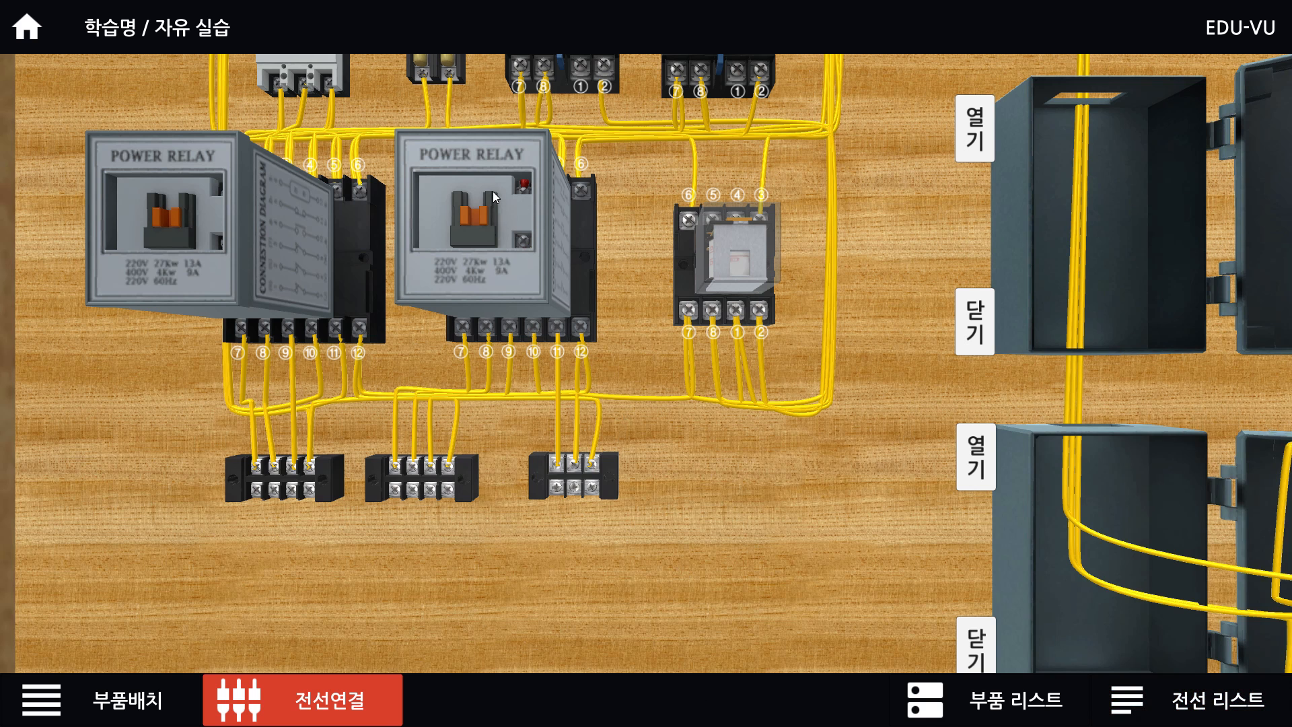
{"action": "left_click_drag", "start_coordinate": [495, 194], "coordinate": [564, 259]}
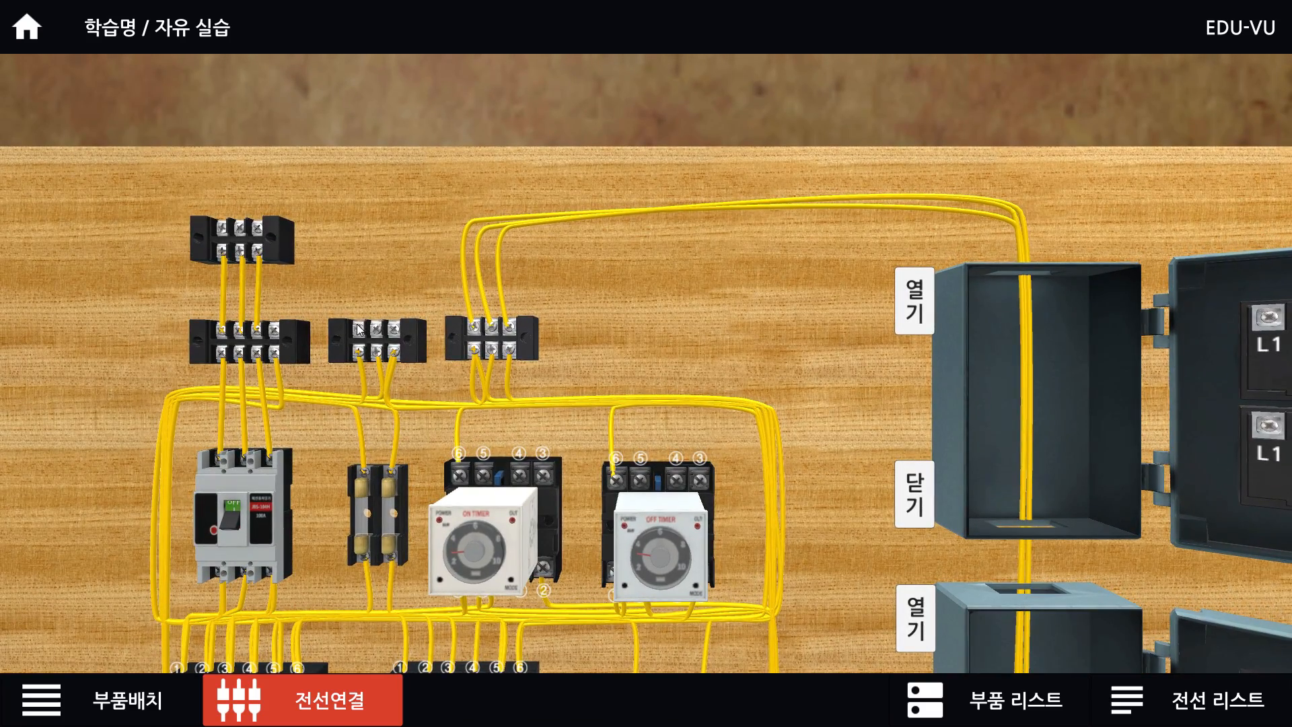
{"action": "left_click", "coordinate": [359, 331]}
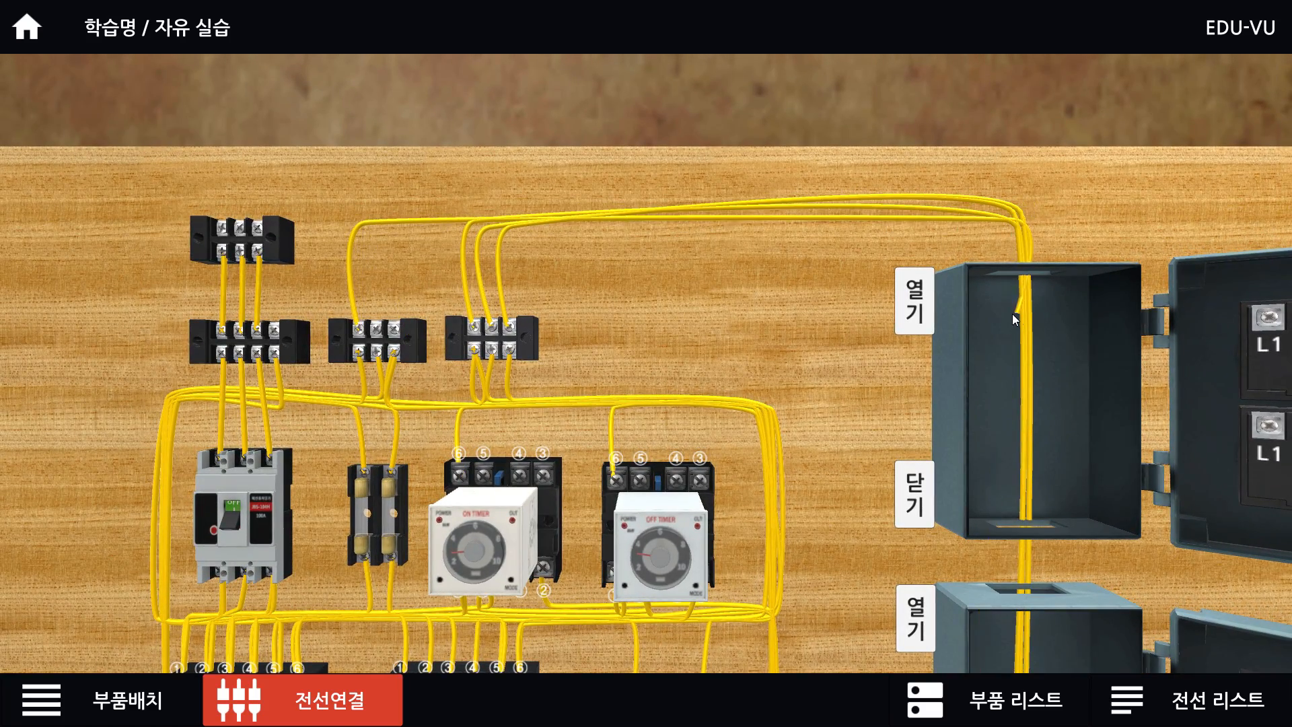
{"action": "left_click", "coordinate": [1268, 316]}
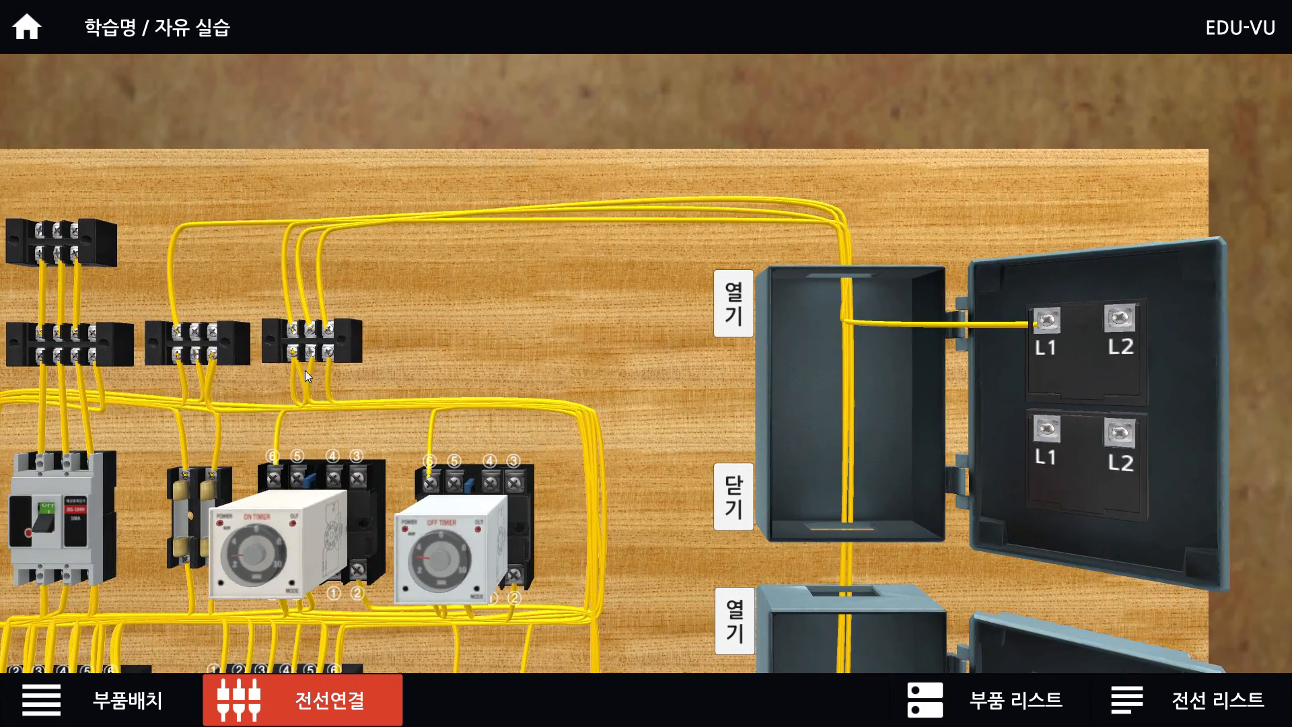
{"action": "left_click", "coordinate": [196, 333]}
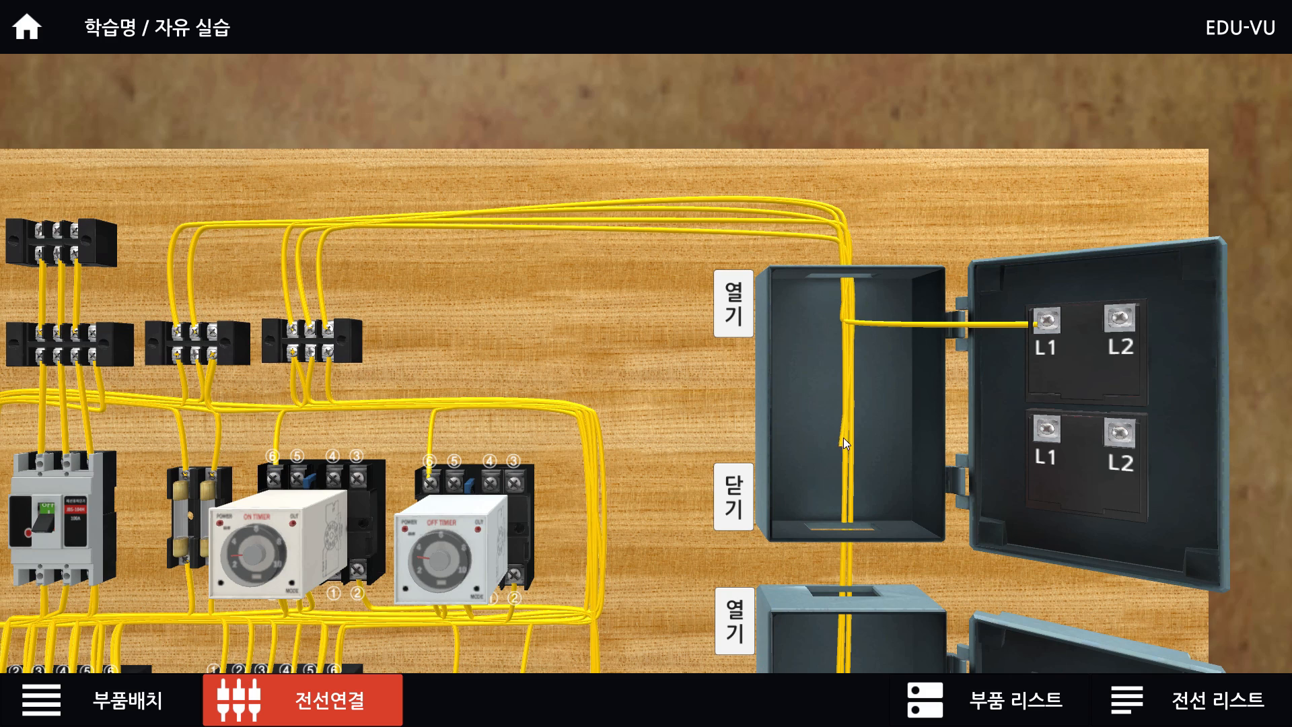
{"action": "left_click", "coordinate": [1045, 431]}
In Photoshop's 도면.jpg, draw the link joining GL1 and RL1 below the lamps, and return to EDU-VU.
{"action": "key", "text": "alt+Tab"}
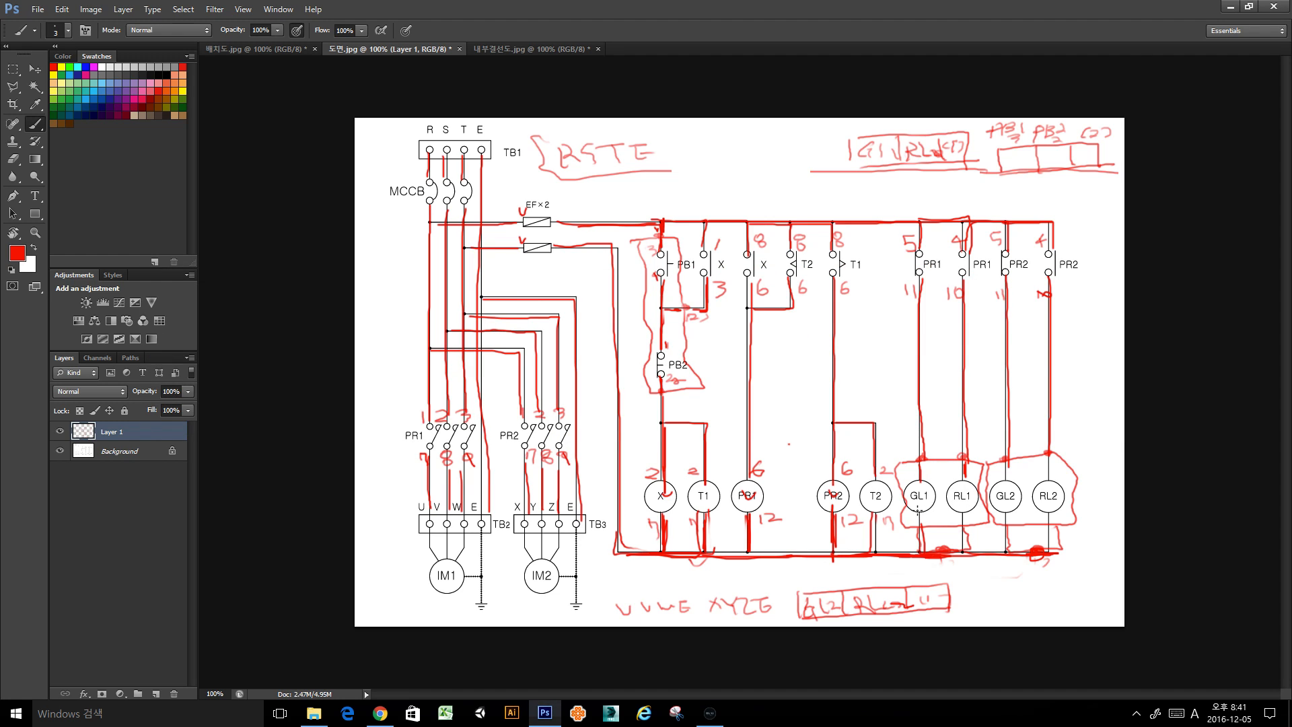
{"action": "left_click_drag", "start_coordinate": [919, 529], "coordinate": [958, 527]}
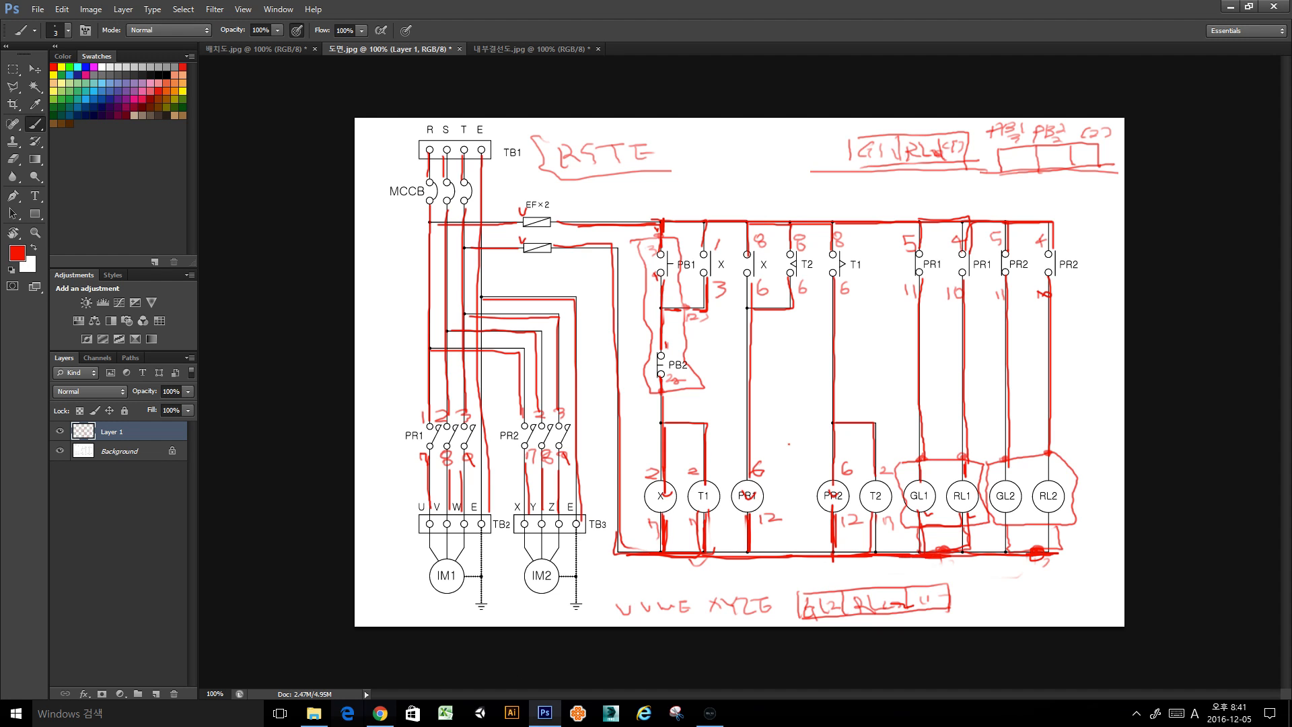
{"action": "left_click", "coordinate": [710, 714]}
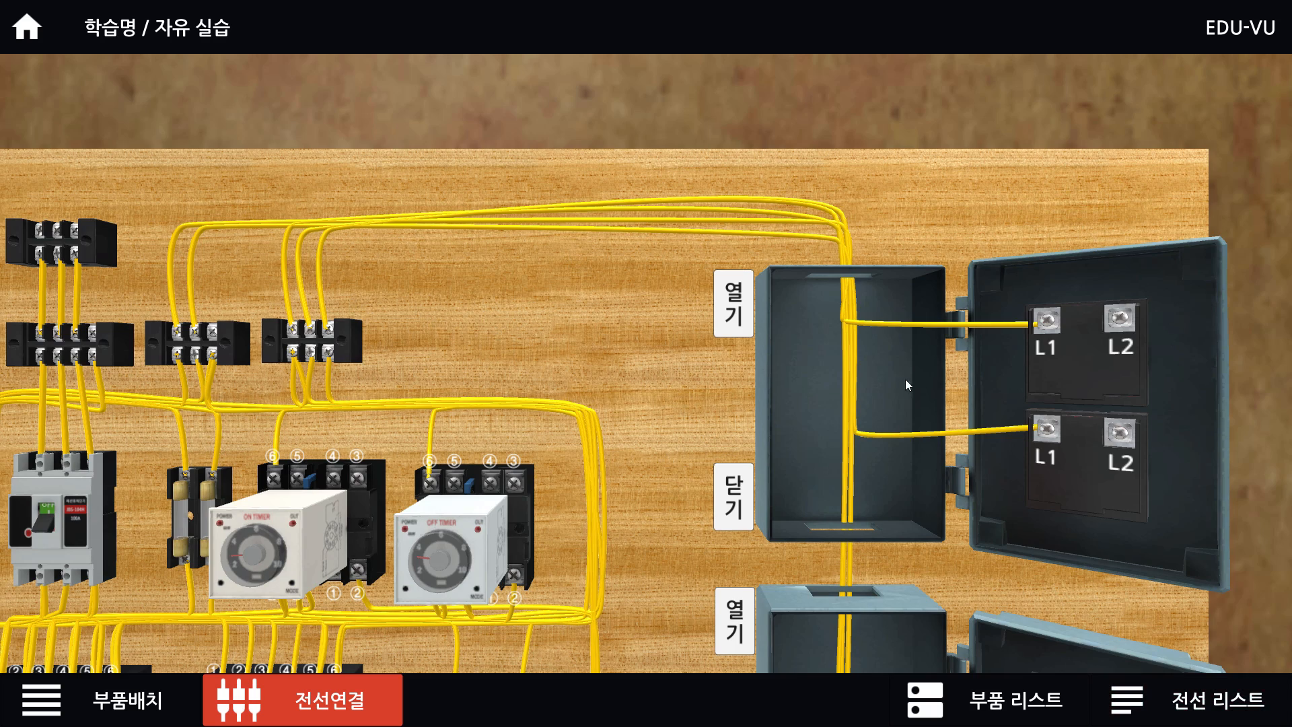
Link L2 of both lamps in the top lamp box and wire it to the third upper terminal of the three-pole block above the fuses.
{"action": "left_click_drag", "start_coordinate": [1023, 347], "coordinate": [946, 337]}
{"action": "left_click", "coordinate": [1014, 306]}
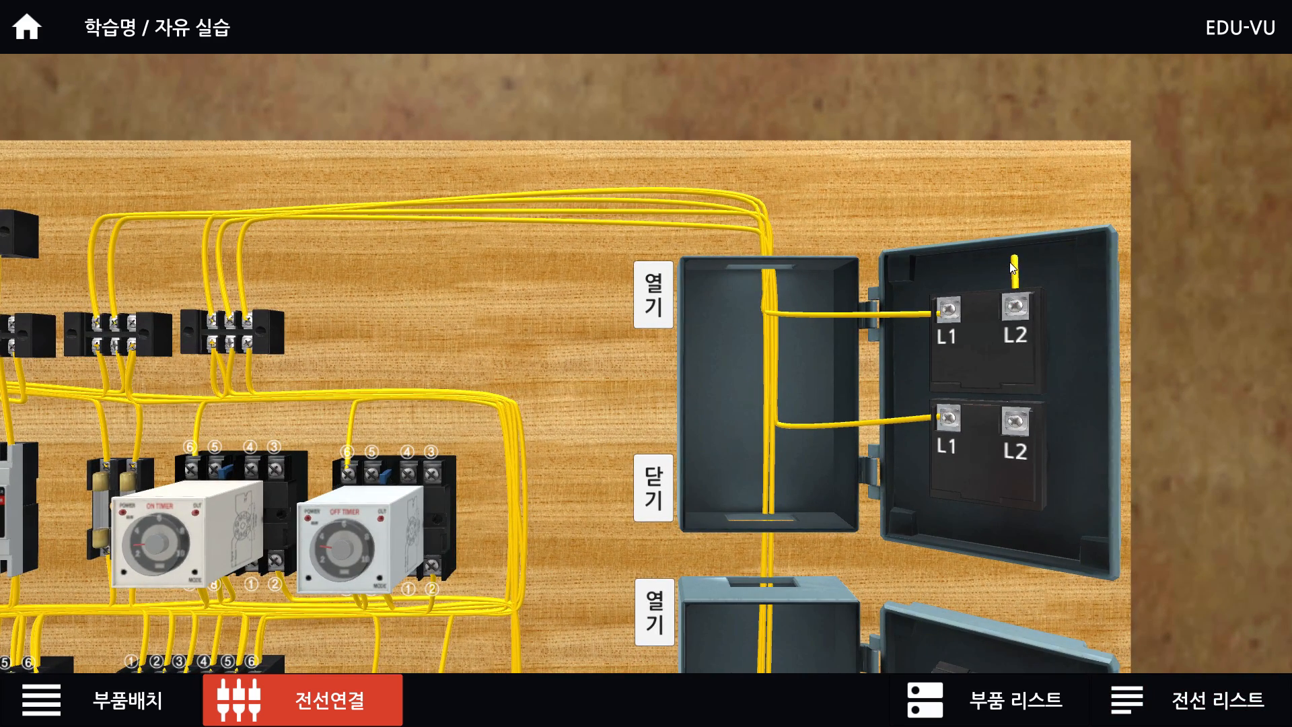
{"action": "left_click", "coordinate": [1016, 424]}
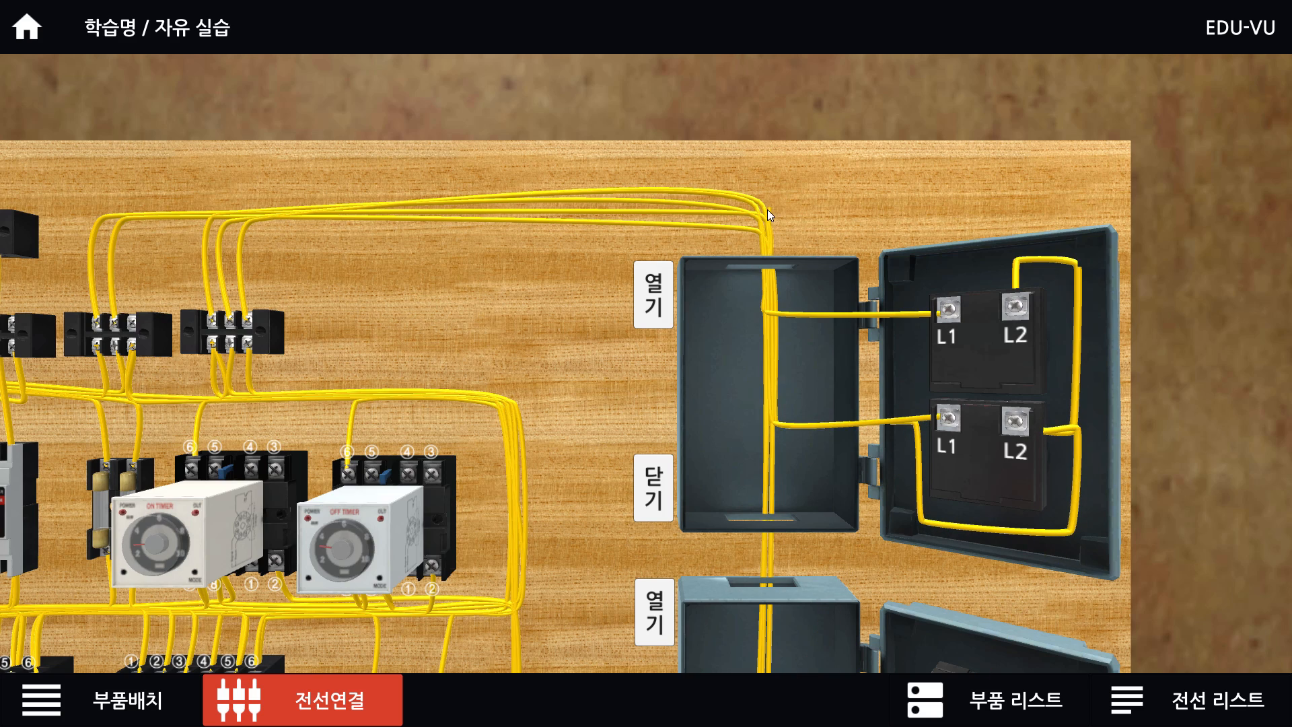
{"action": "left_click_drag", "start_coordinate": [180, 227], "coordinate": [345, 213]}
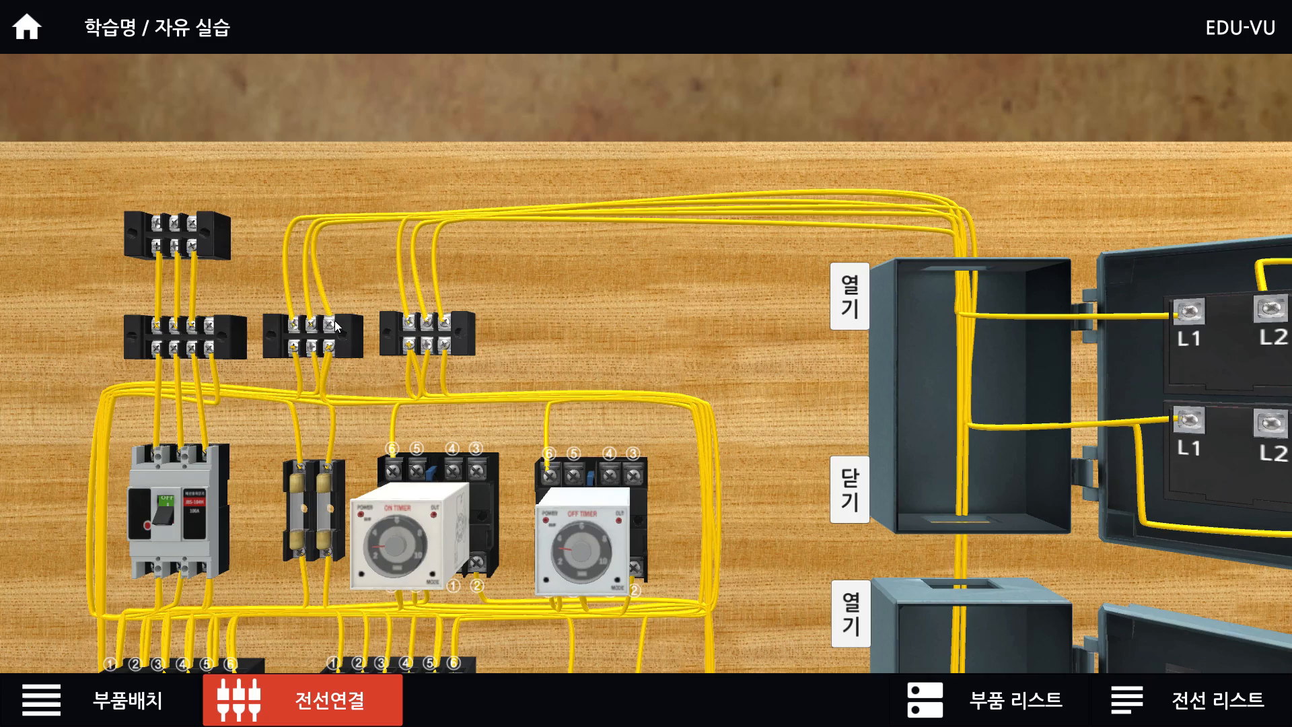
In Photoshop's 도면.jpg, trace the line through RL2 and the link joining GL2 and RL2 below the lamps.
{"action": "scroll", "coordinate": [386, 379], "scroll_direction": "down", "scroll_amount": 6}
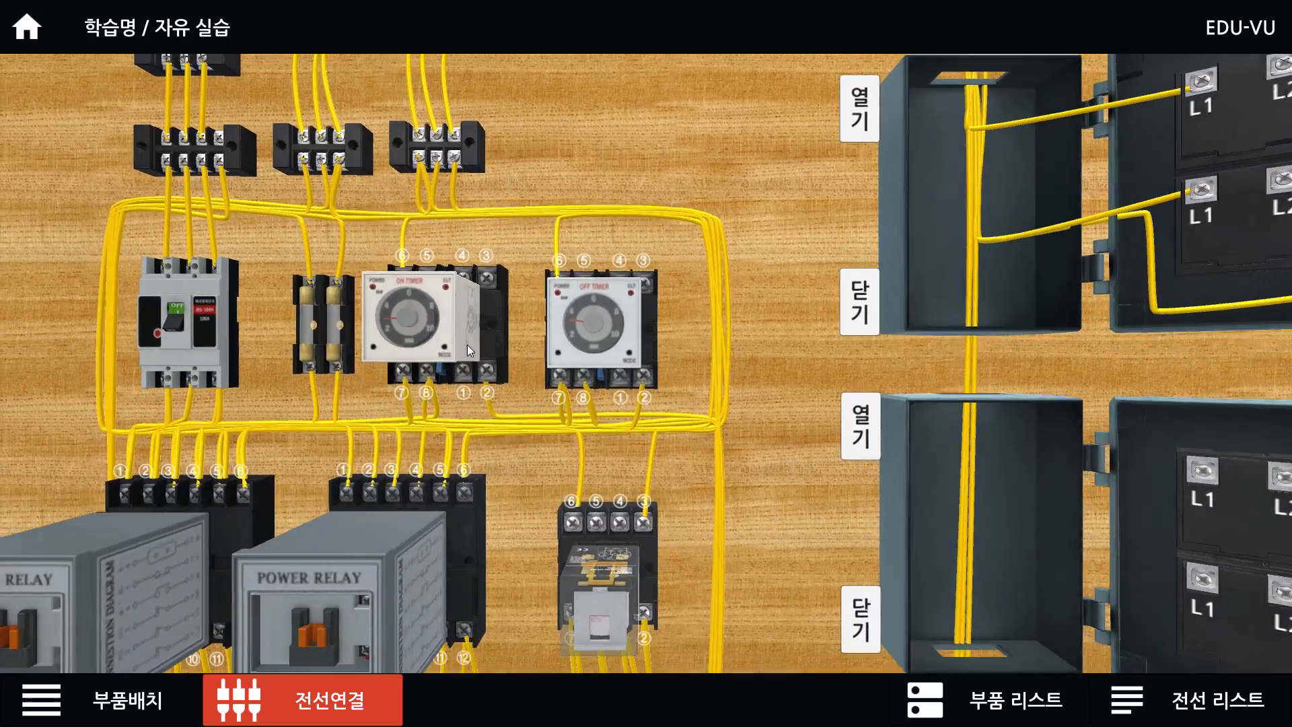
{"action": "scroll", "coordinate": [514, 454], "scroll_direction": "up", "scroll_amount": 5}
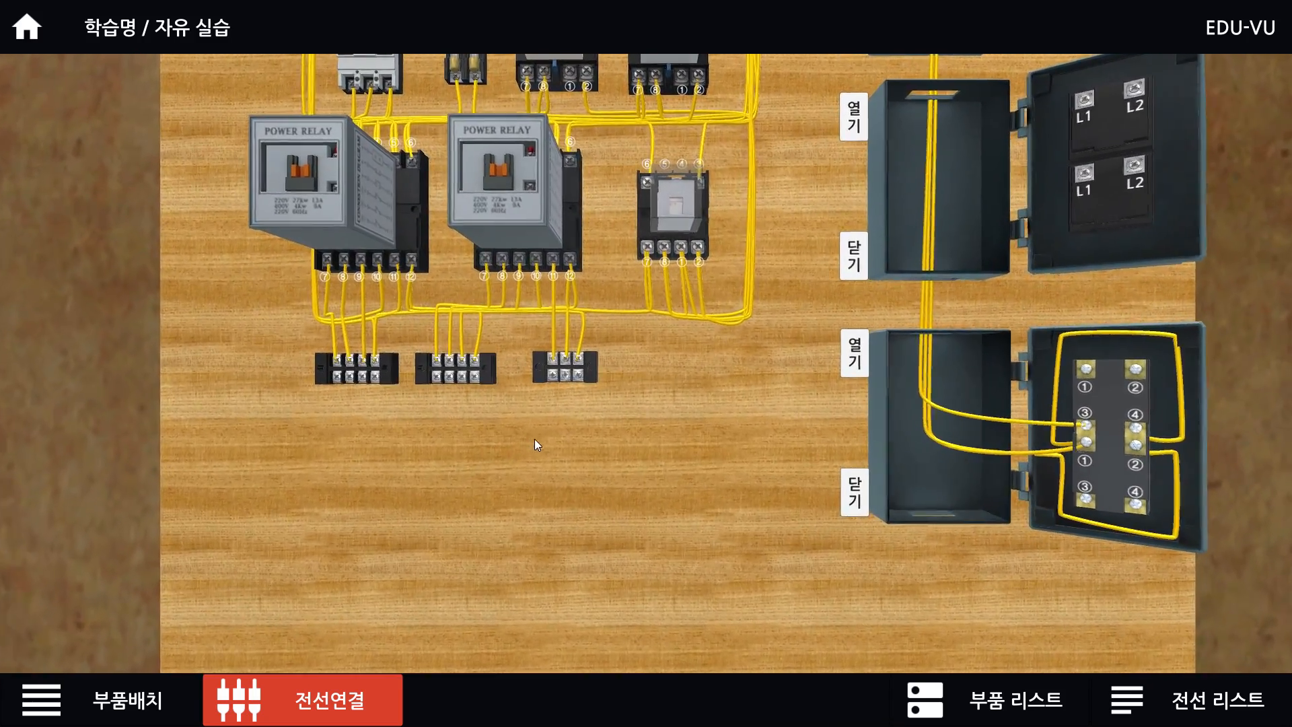
{"action": "key", "text": "alt+Tab"}
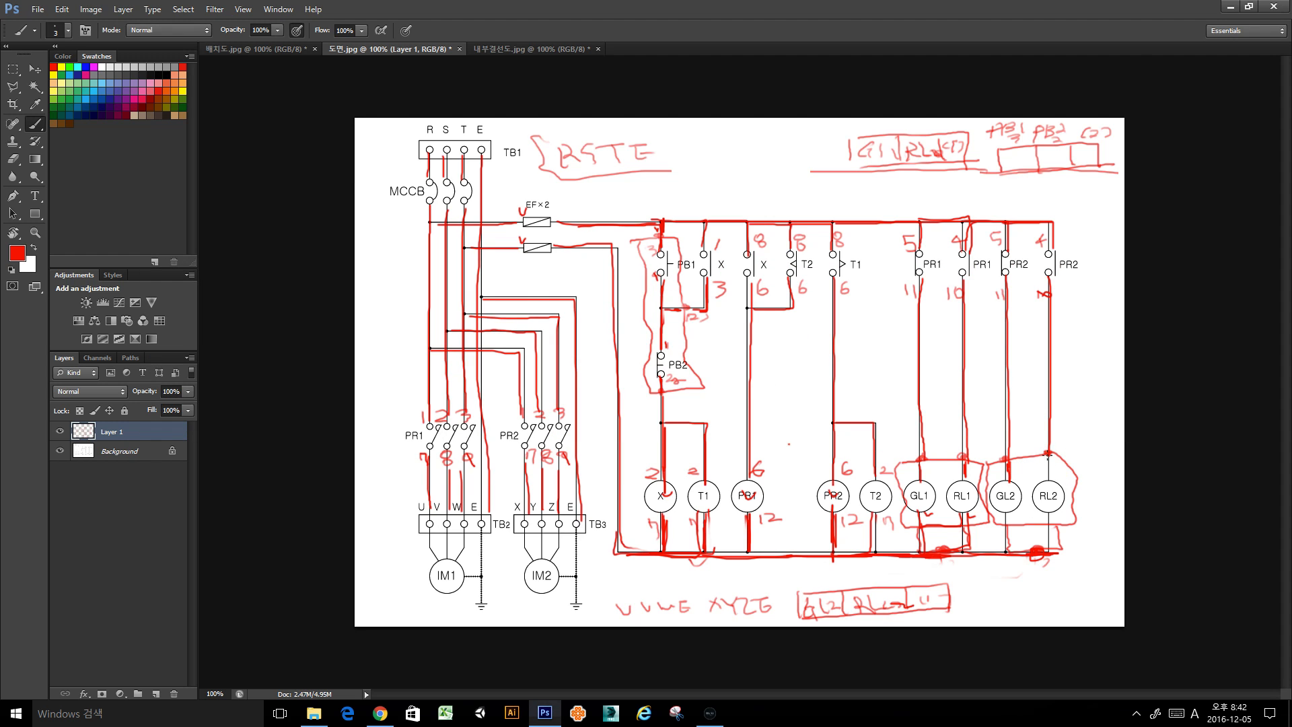
{"action": "mouse_move", "coordinate": [1048, 457]}
{"action": "left_mouse_down"}
{"action": "mouse_move", "coordinate": [1052, 565]}
{"action": "mouse_move", "coordinate": [985, 563]}
{"action": "left_mouse_up"}
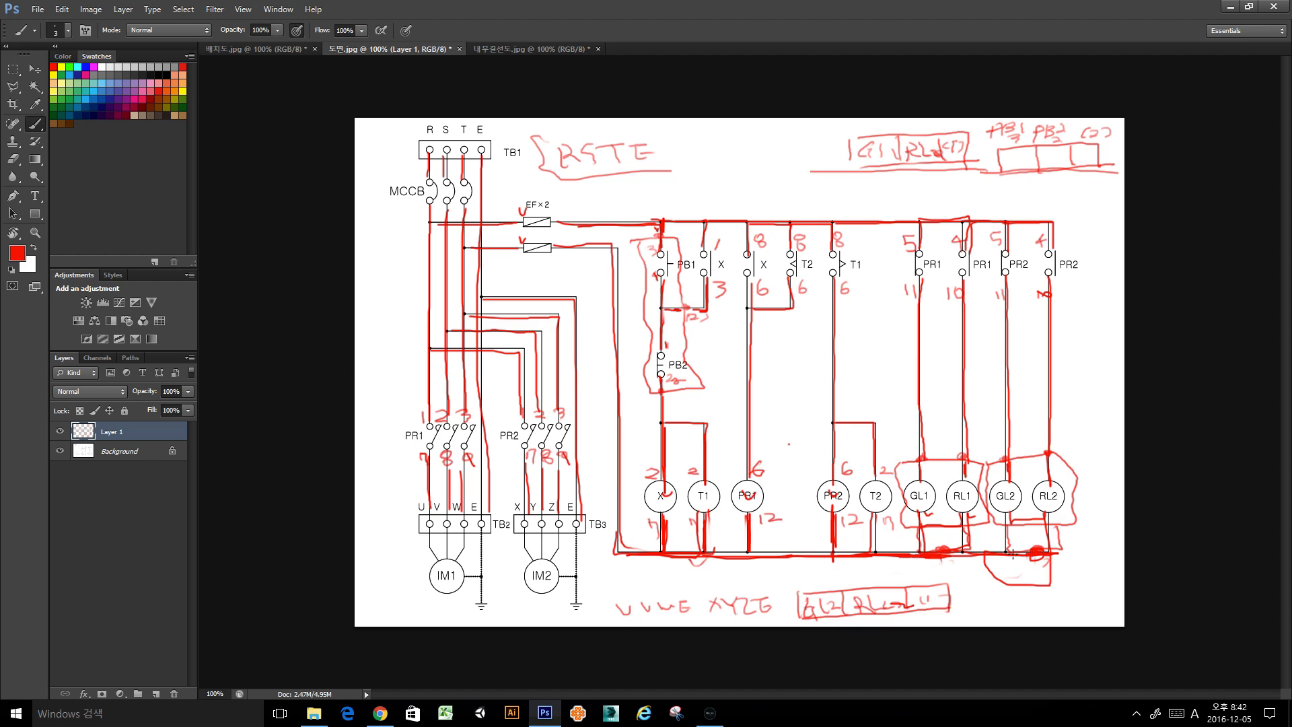
Switch to EDU-VU and wire the bottom three-pole block's first lower terminal through the push-button box to L1 of the middle lamp box's upper lamp.
{"action": "left_click", "coordinate": [711, 715]}
{"action": "left_click_drag", "start_coordinate": [495, 401], "coordinate": [435, 382]}
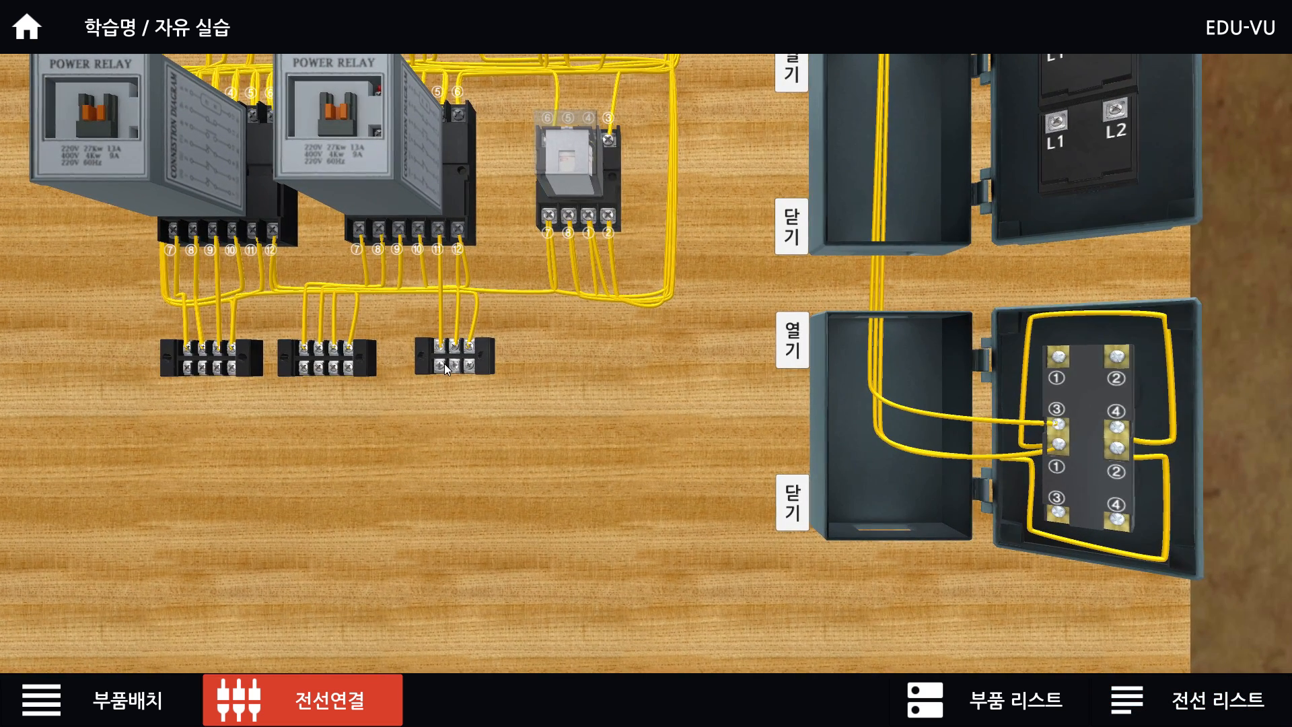
{"action": "left_click", "coordinate": [441, 366]}
{"action": "left_click", "coordinate": [443, 530]}
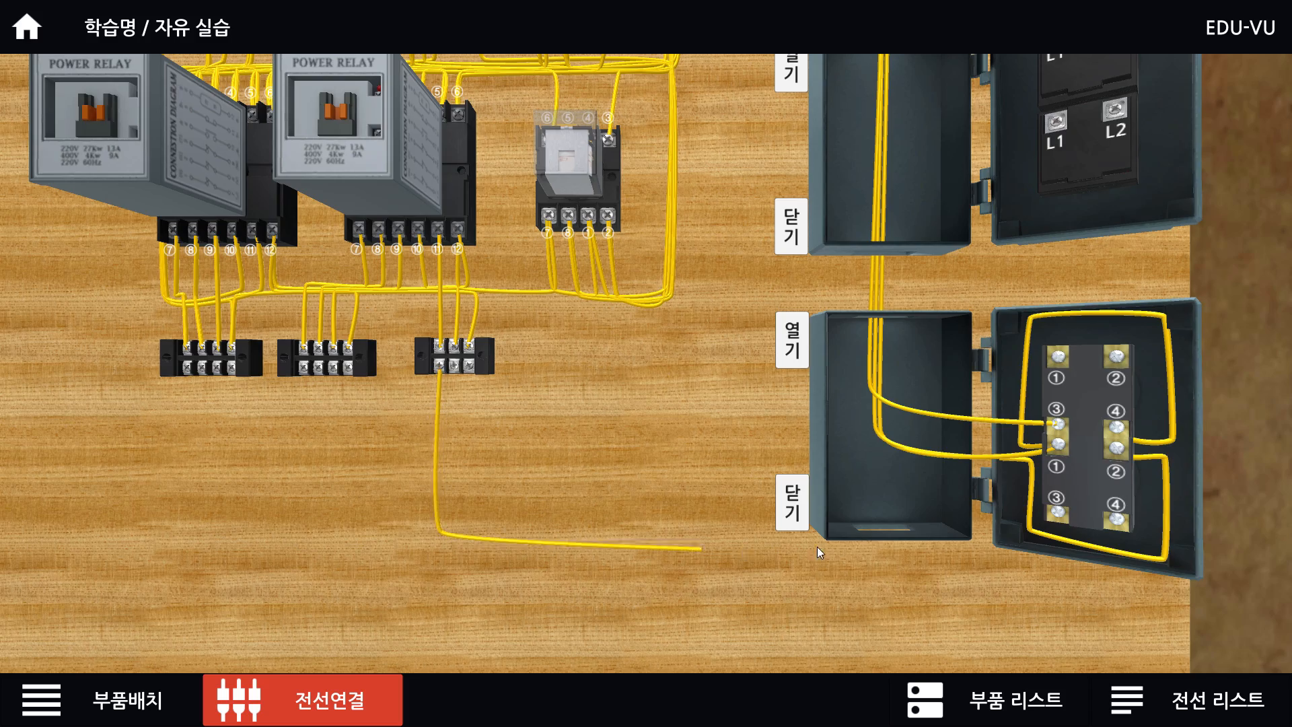
{"action": "left_click", "coordinate": [891, 558]}
{"action": "left_click_drag", "start_coordinate": [887, 306], "coordinate": [874, 504]}
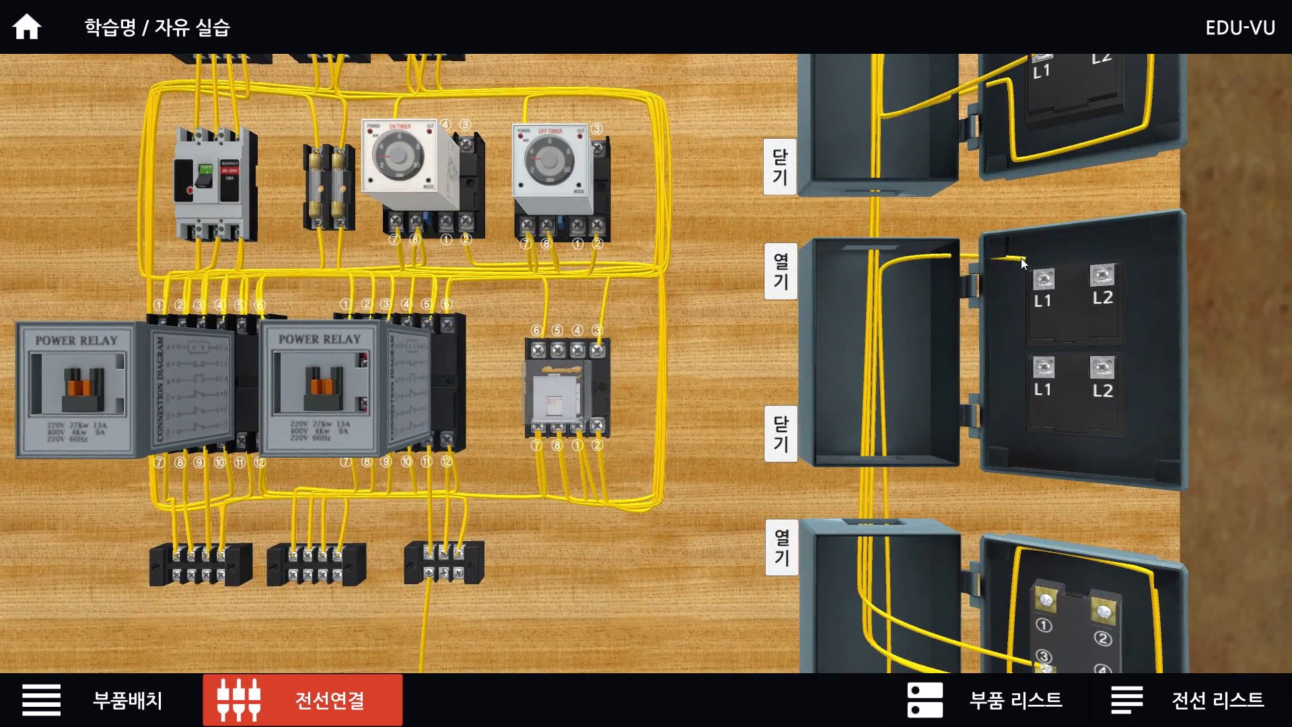
{"action": "left_click", "coordinate": [1039, 280]}
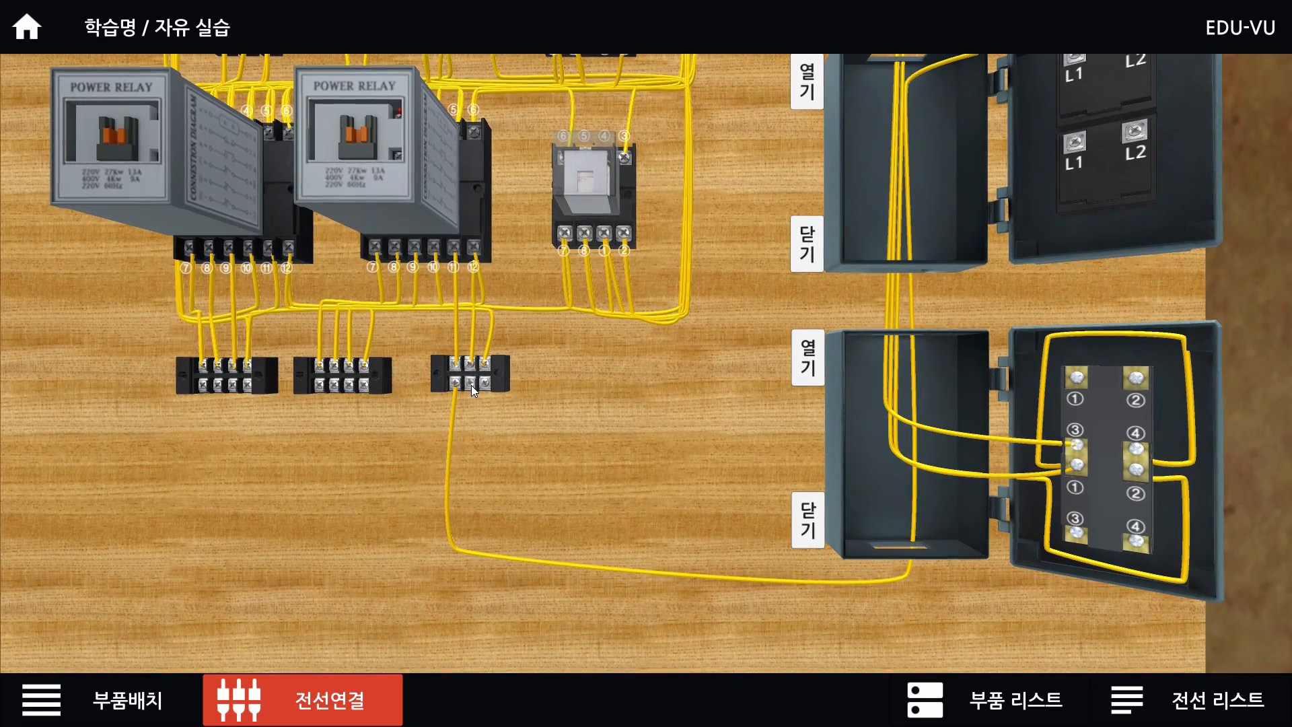
Wire the bottom three-pole block's second lower terminal through the push-button box to L1 of the middle lamp box's lower lamp.
{"action": "left_click", "coordinate": [471, 385]}
{"action": "left_click", "coordinate": [485, 554]}
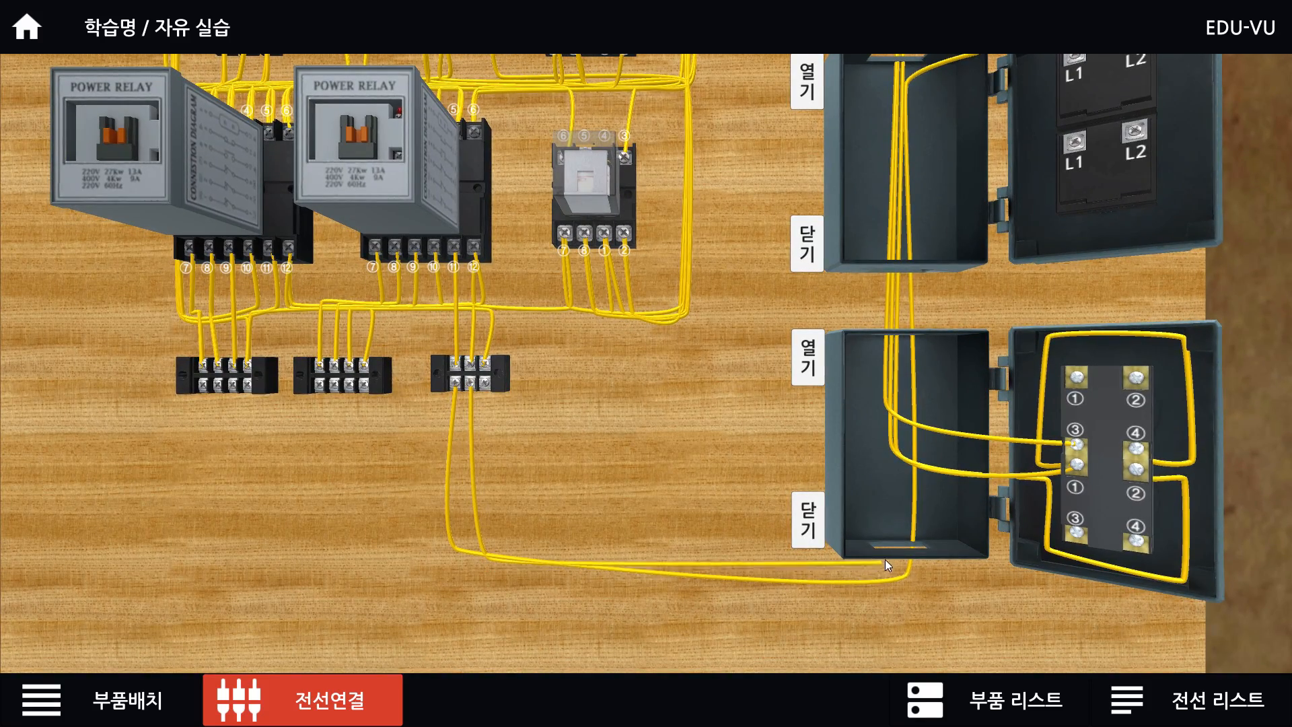
{"action": "left_click", "coordinate": [903, 580]}
{"action": "left_click", "coordinate": [911, 160]}
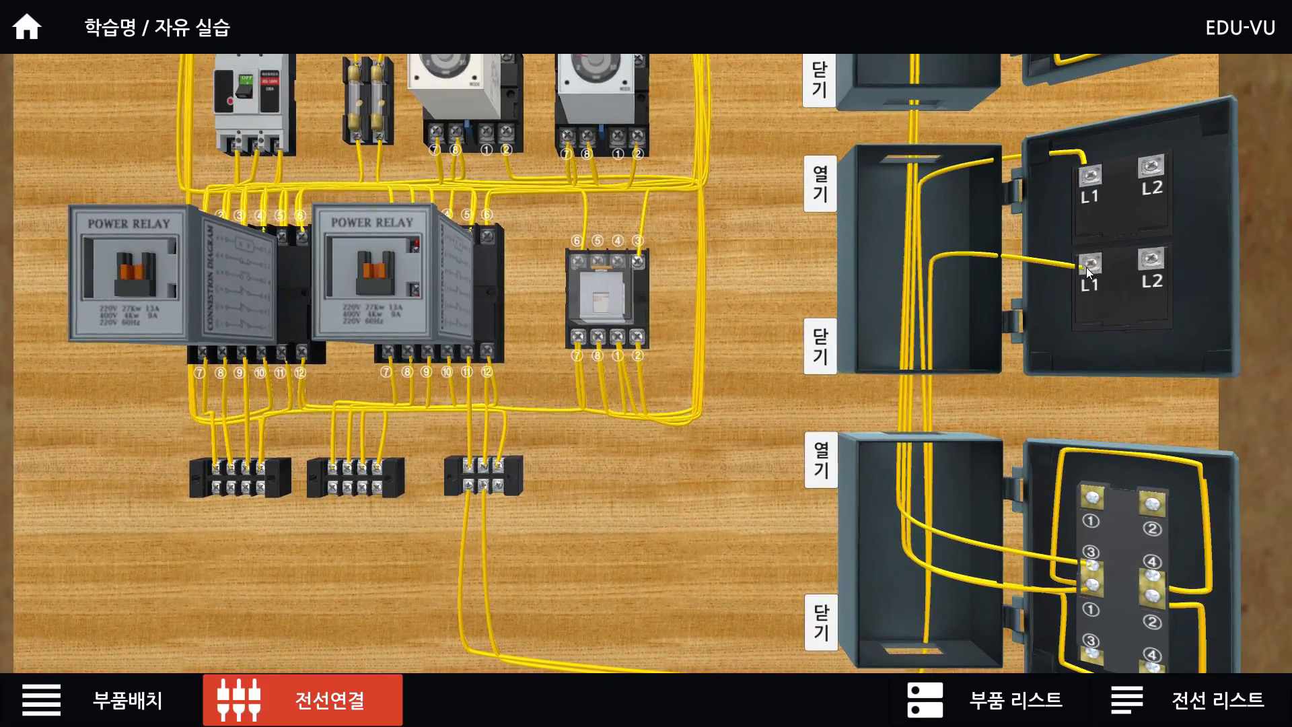
{"action": "left_click", "coordinate": [1086, 268]}
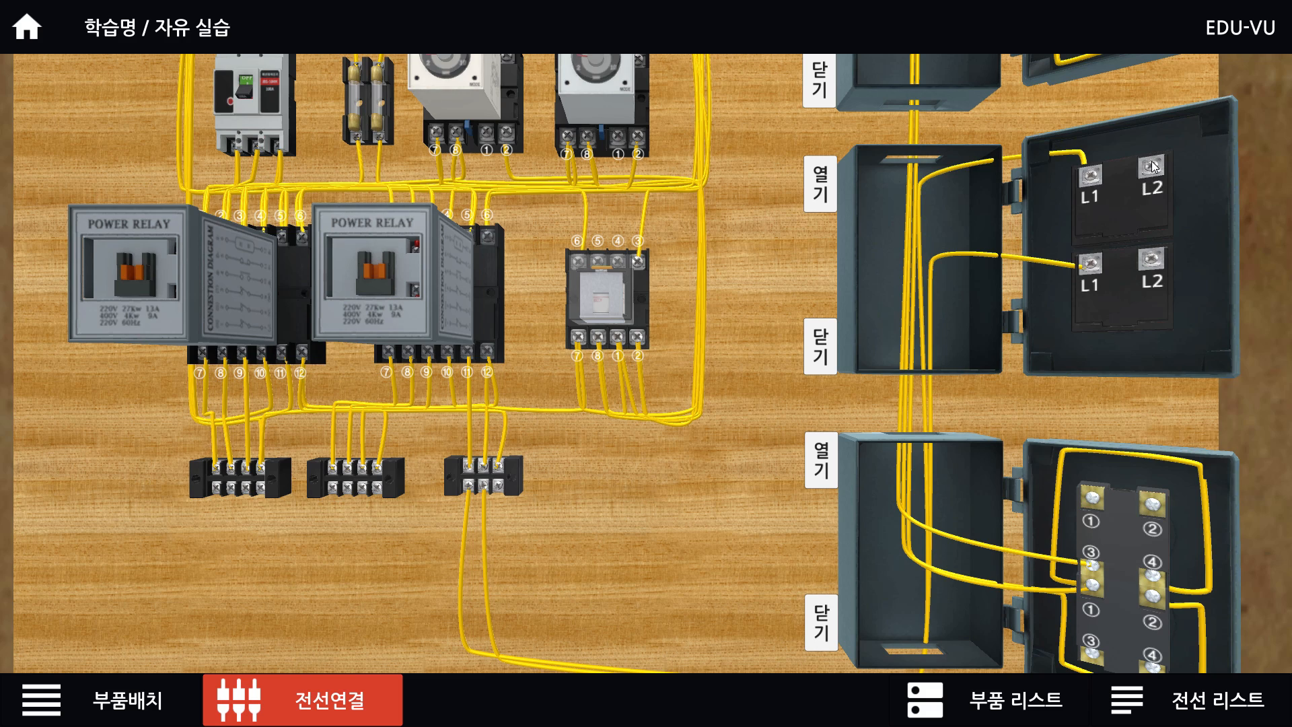
Link the L2 terminals of the two lamps in the middle lamp box.
{"action": "left_click", "coordinate": [1153, 166]}
{"action": "left_click", "coordinate": [1184, 127]}
{"action": "left_click", "coordinate": [1201, 255]}
{"action": "left_click", "coordinate": [1152, 259]}
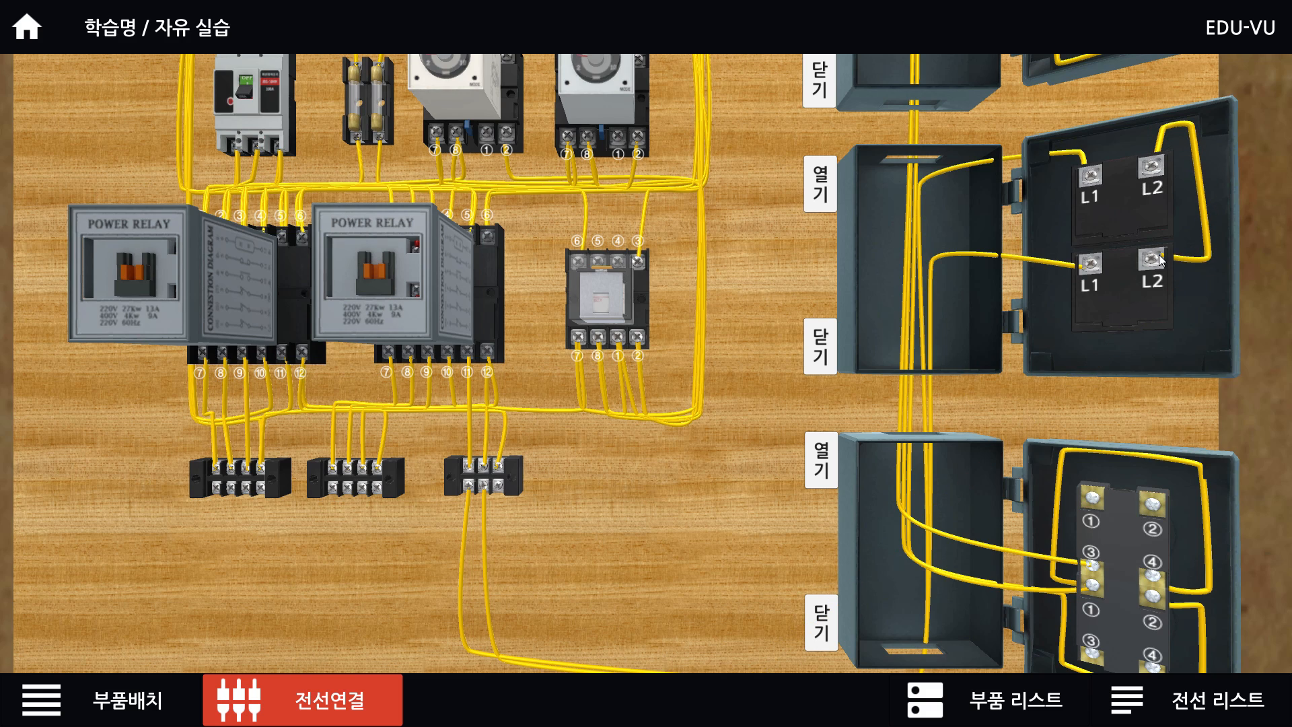
Wire L2 of the middle box's lower lamp through the push-button box to the bottom three-pole block's third lower terminal and leave wiring mode.
{"action": "left_click", "coordinate": [1158, 259]}
{"action": "left_click", "coordinate": [1205, 268]}
{"action": "left_click", "coordinate": [1194, 347]}
{"action": "left_click", "coordinate": [914, 349]}
{"action": "left_click_drag", "start_coordinate": [890, 516], "coordinate": [921, 158]}
{"action": "left_click", "coordinate": [931, 426]}
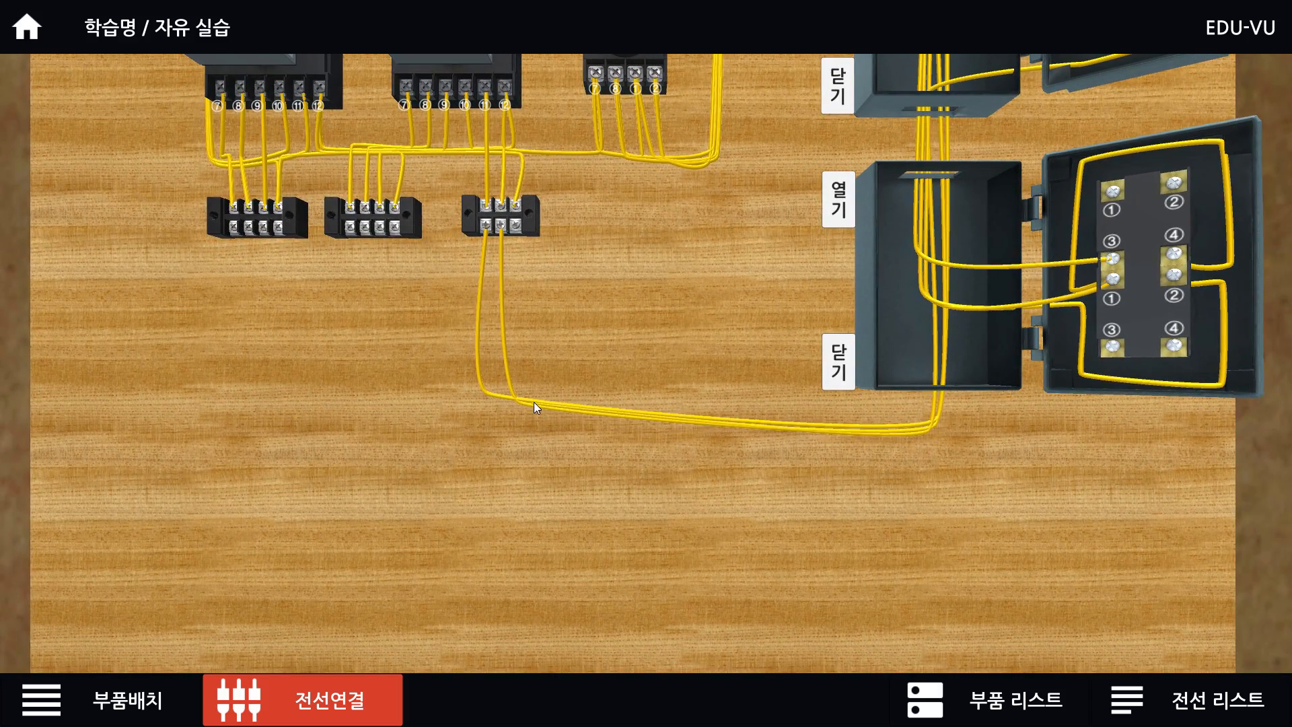
{"action": "left_click", "coordinate": [535, 401]}
{"action": "left_click", "coordinate": [515, 225]}
{"action": "left_click_drag", "start_coordinate": [628, 232], "coordinate": [636, 555]}
{"action": "left_click", "coordinate": [303, 699]}
Close the lids of the push-button box and both lamp boxes.
{"action": "left_click_drag", "start_coordinate": [696, 415], "coordinate": [604, 473]}
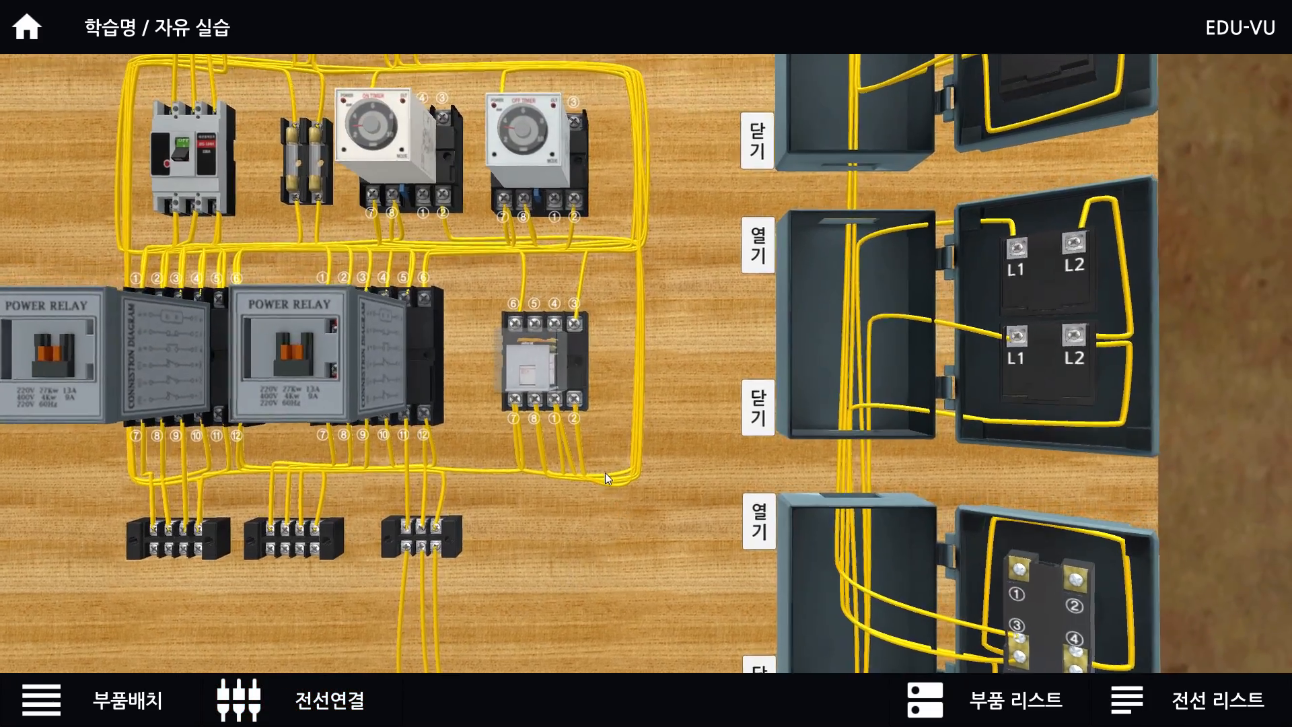
{"action": "scroll", "coordinate": [604, 472], "scroll_direction": "down", "scroll_amount": 3}
{"action": "left_click_drag", "start_coordinate": [510, 474], "coordinate": [482, 462]}
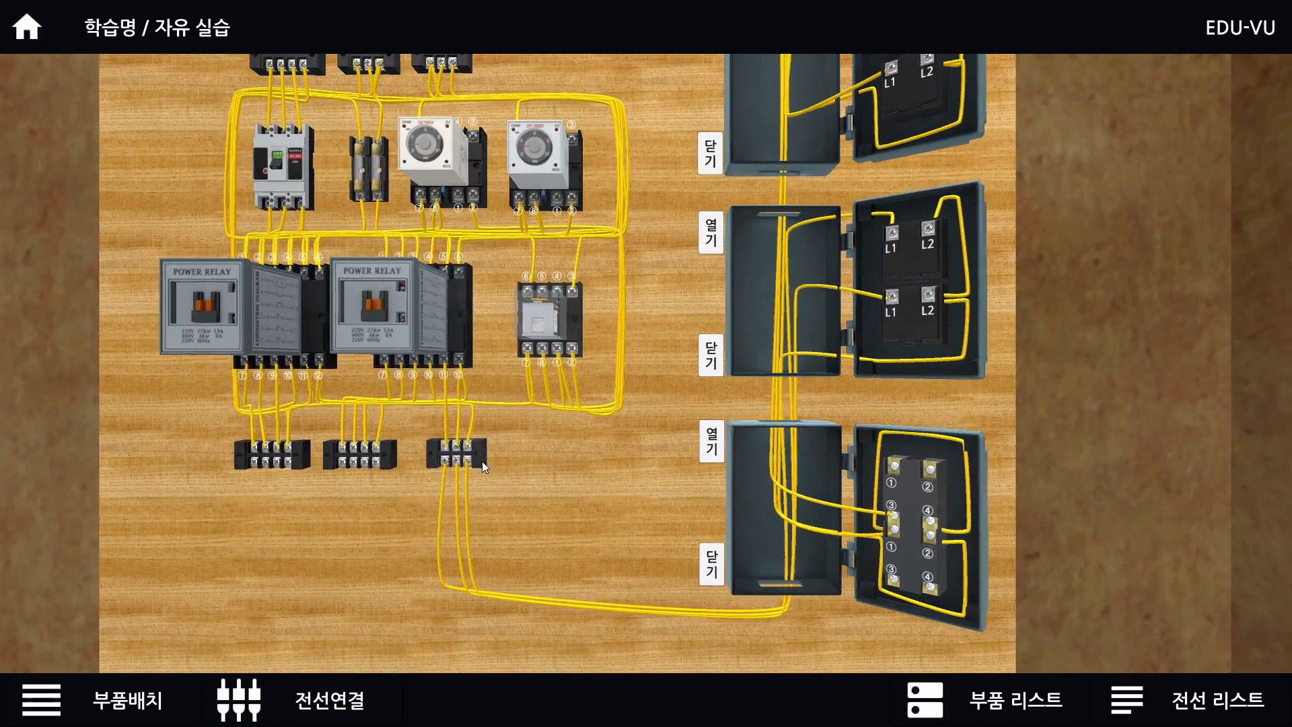
{"action": "left_click", "coordinate": [666, 401]}
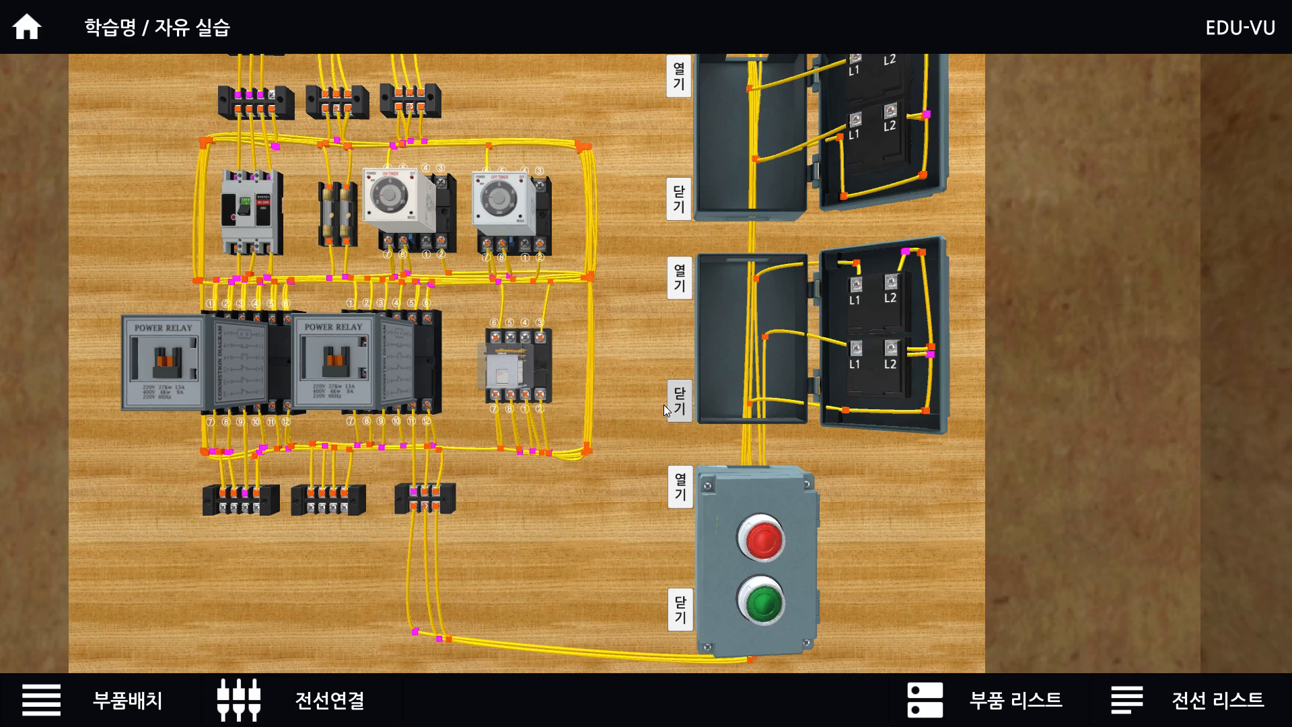
{"action": "left_click", "coordinate": [666, 202]}
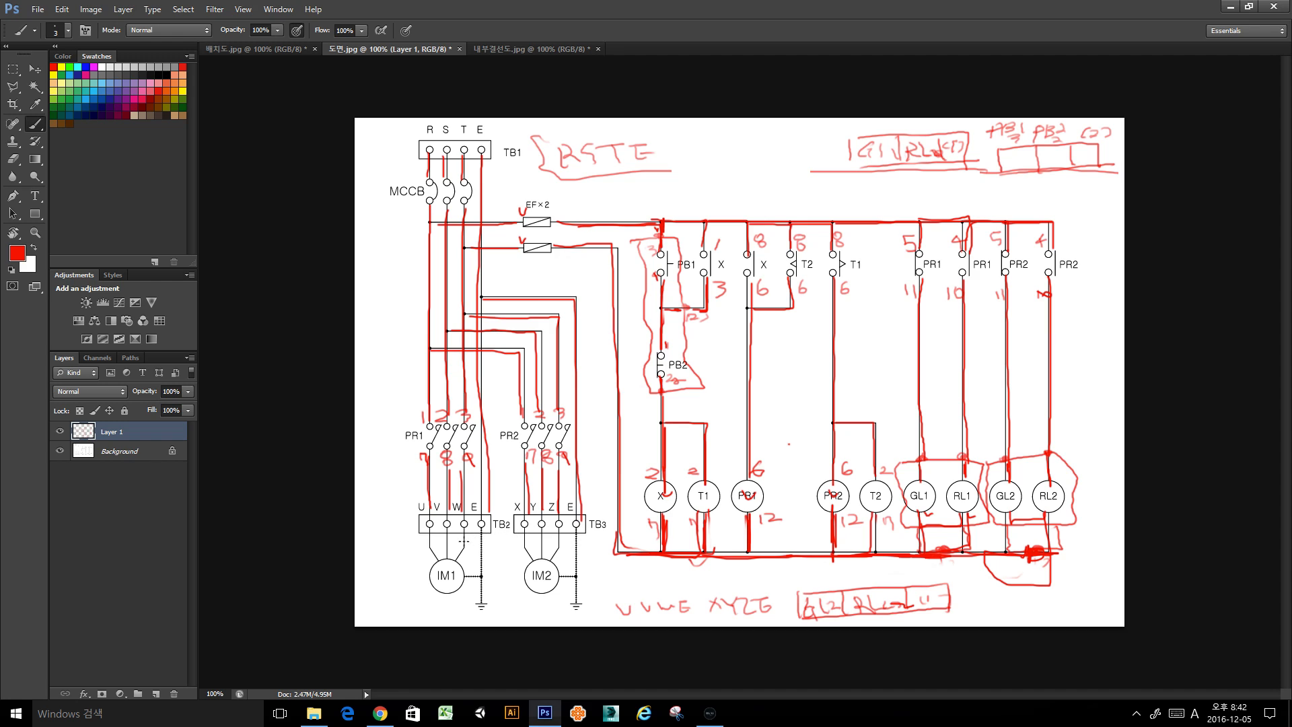
In Photoshop's 도면.jpg, hide Layer 1 with the red tracing marks, and return to EDU-VU.
{"action": "left_click_drag", "start_coordinate": [433, 536], "coordinate": [545, 538]}
{"action": "left_click", "coordinate": [60, 431]}
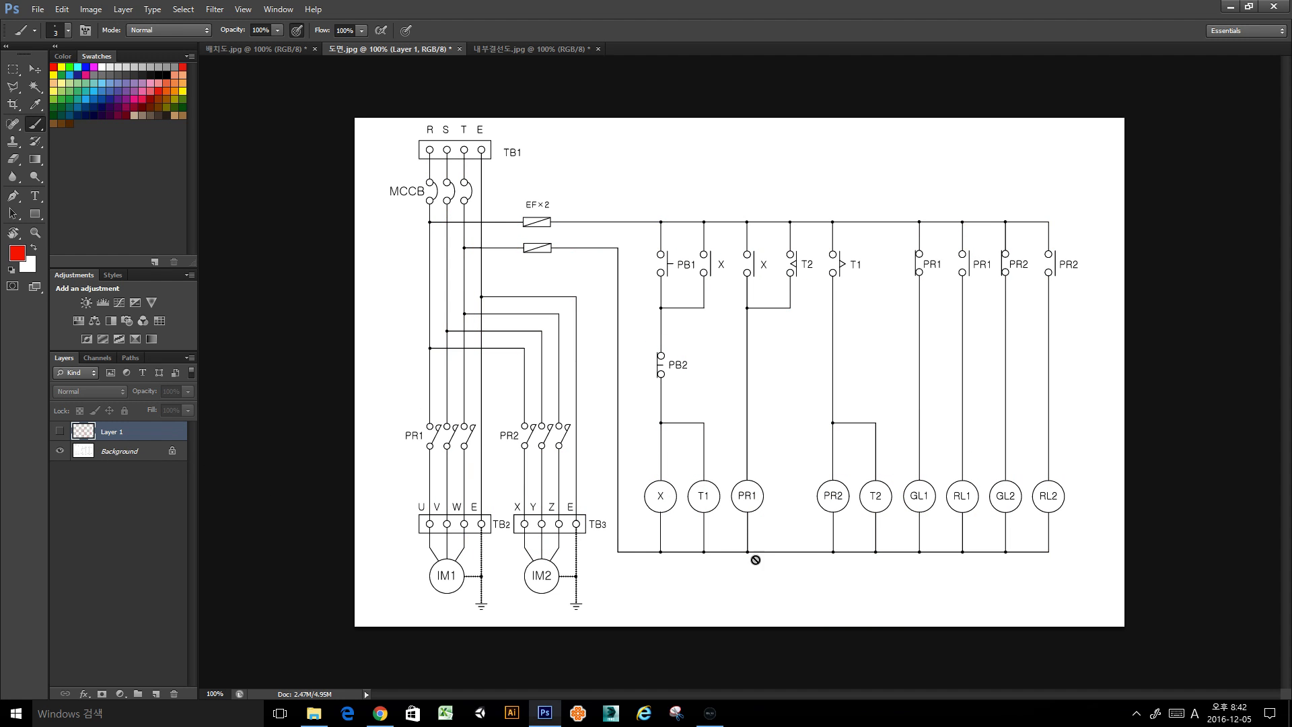
{"action": "left_click", "coordinate": [710, 713]}
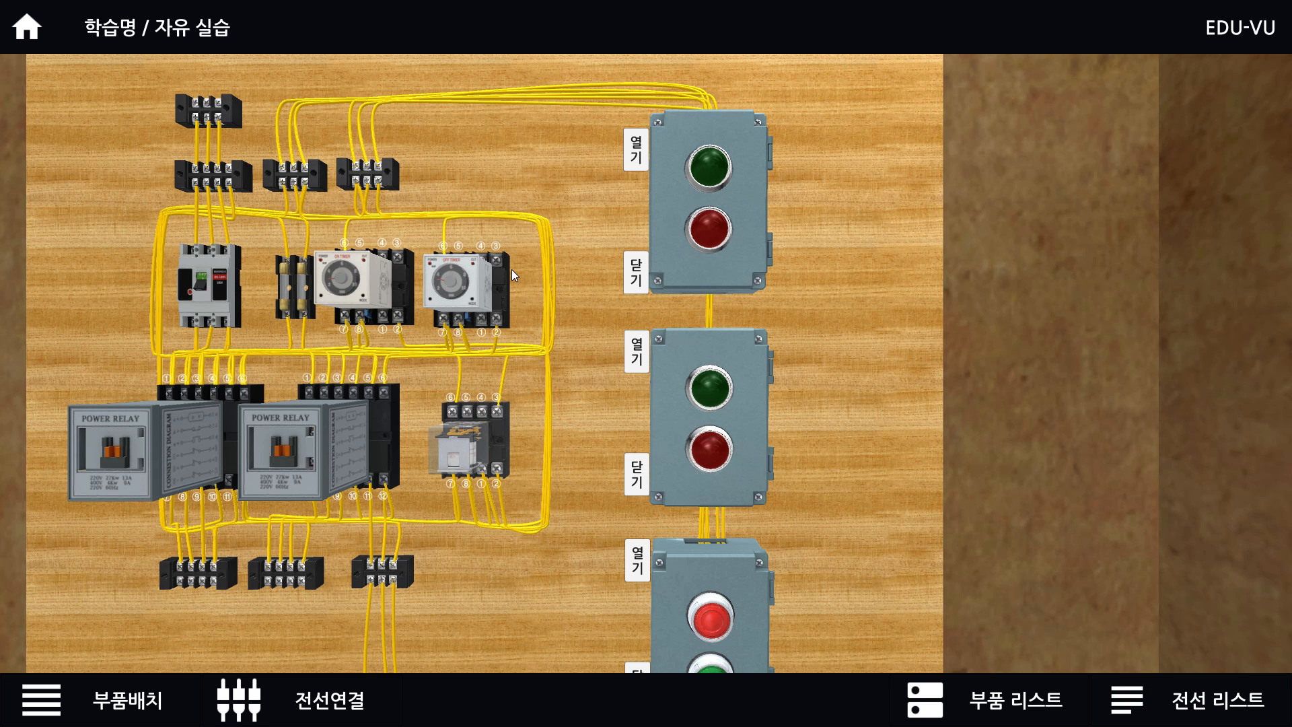
Switch on the MCCB and test the circuit with the red push button followed by the green one.
{"action": "left_click_drag", "start_coordinate": [296, 288], "coordinate": [643, 426]}
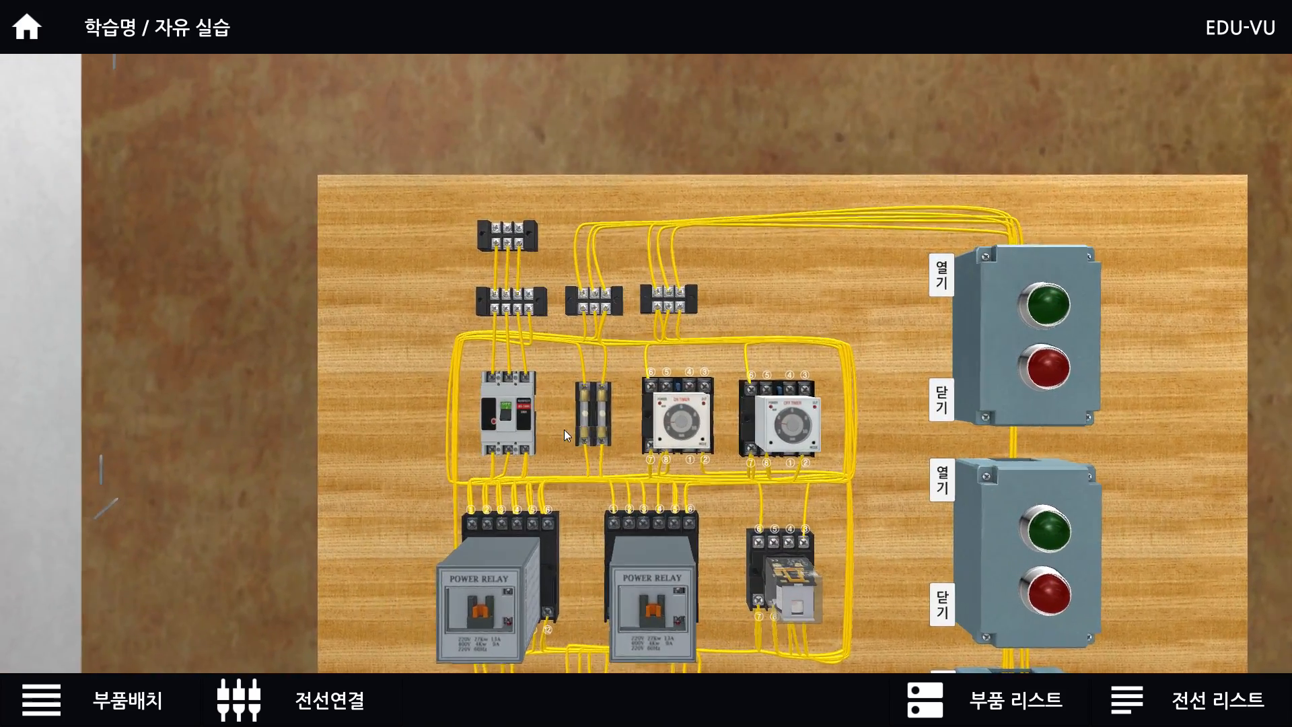
{"action": "scroll", "coordinate": [564, 429], "scroll_direction": "up", "scroll_amount": 2}
{"action": "left_click", "coordinate": [467, 434]}
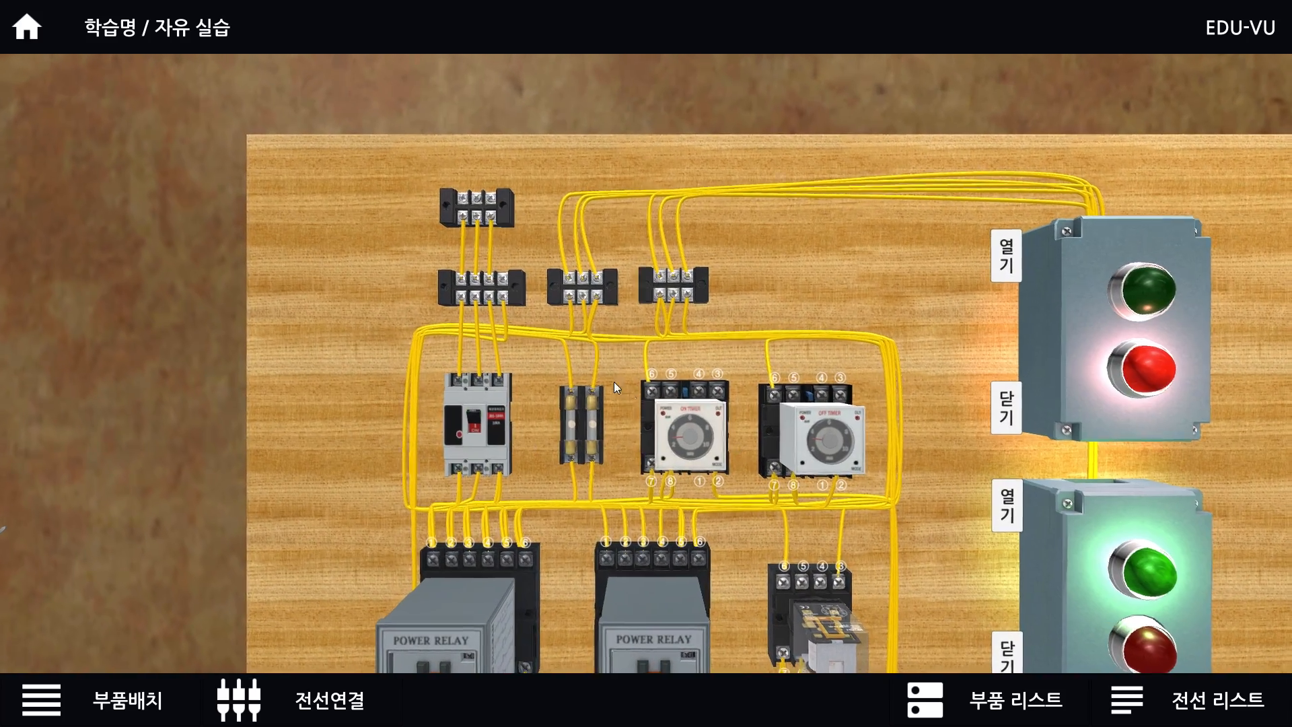
{"action": "scroll", "coordinate": [617, 387], "scroll_direction": "down", "scroll_amount": 2}
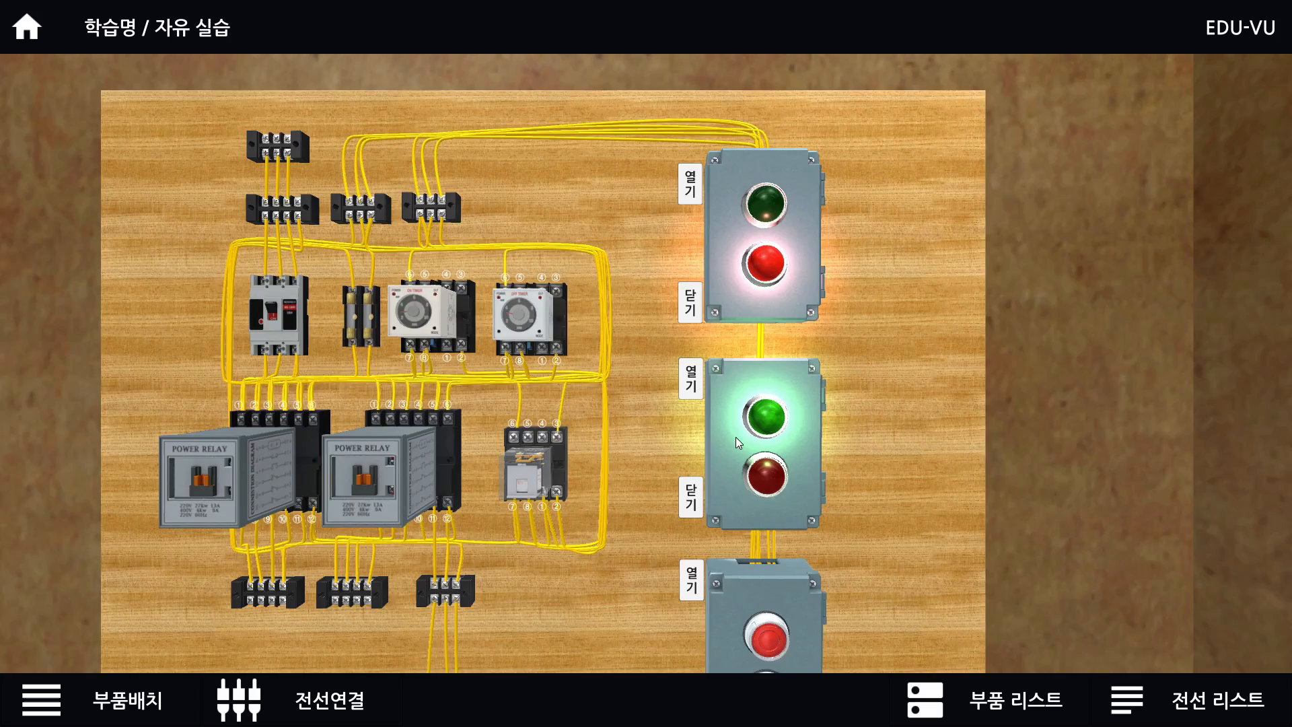
{"action": "left_click_drag", "start_coordinate": [736, 437], "coordinate": [732, 344]}
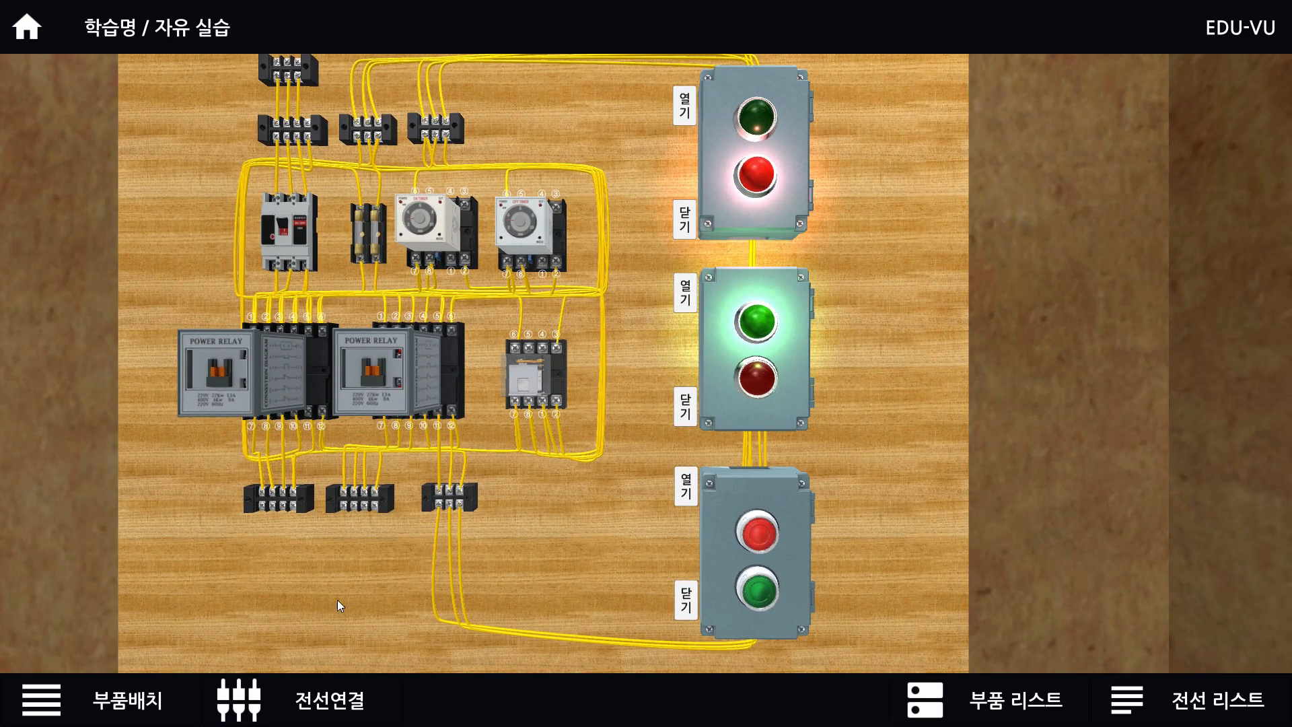
{"action": "left_click", "coordinate": [761, 535]}
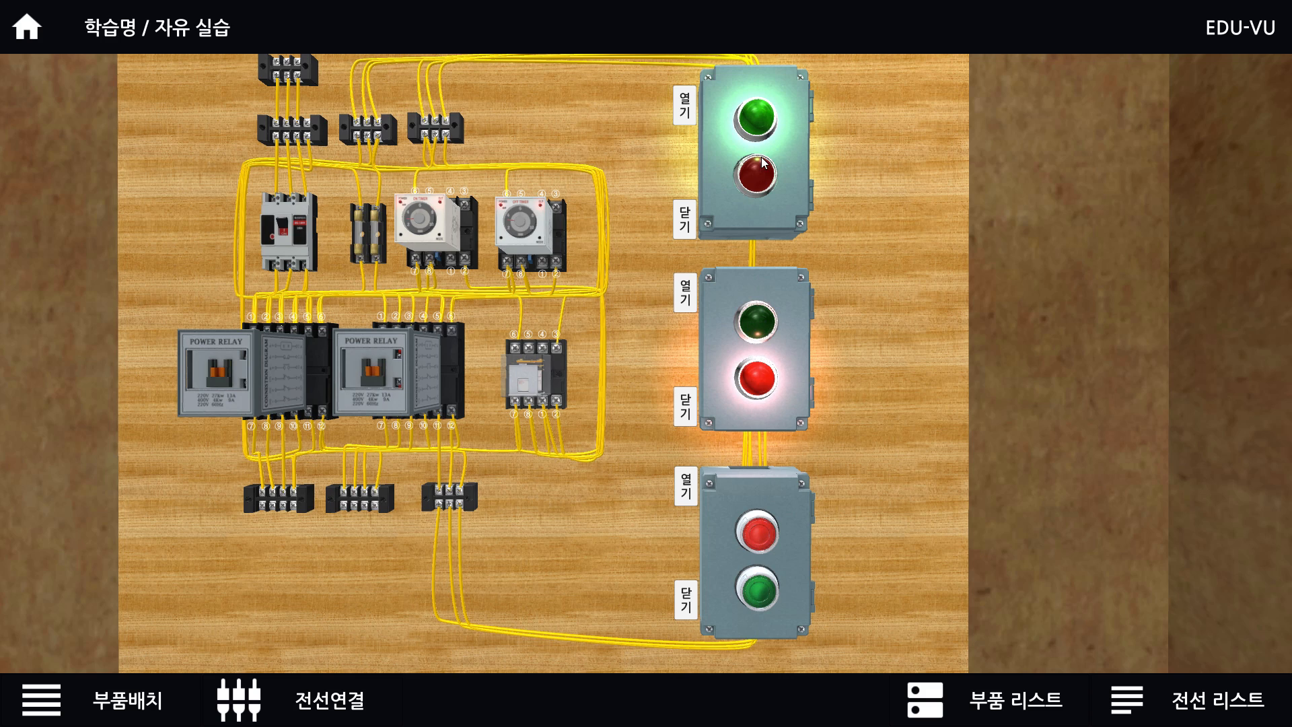
{"action": "left_click", "coordinate": [759, 592]}
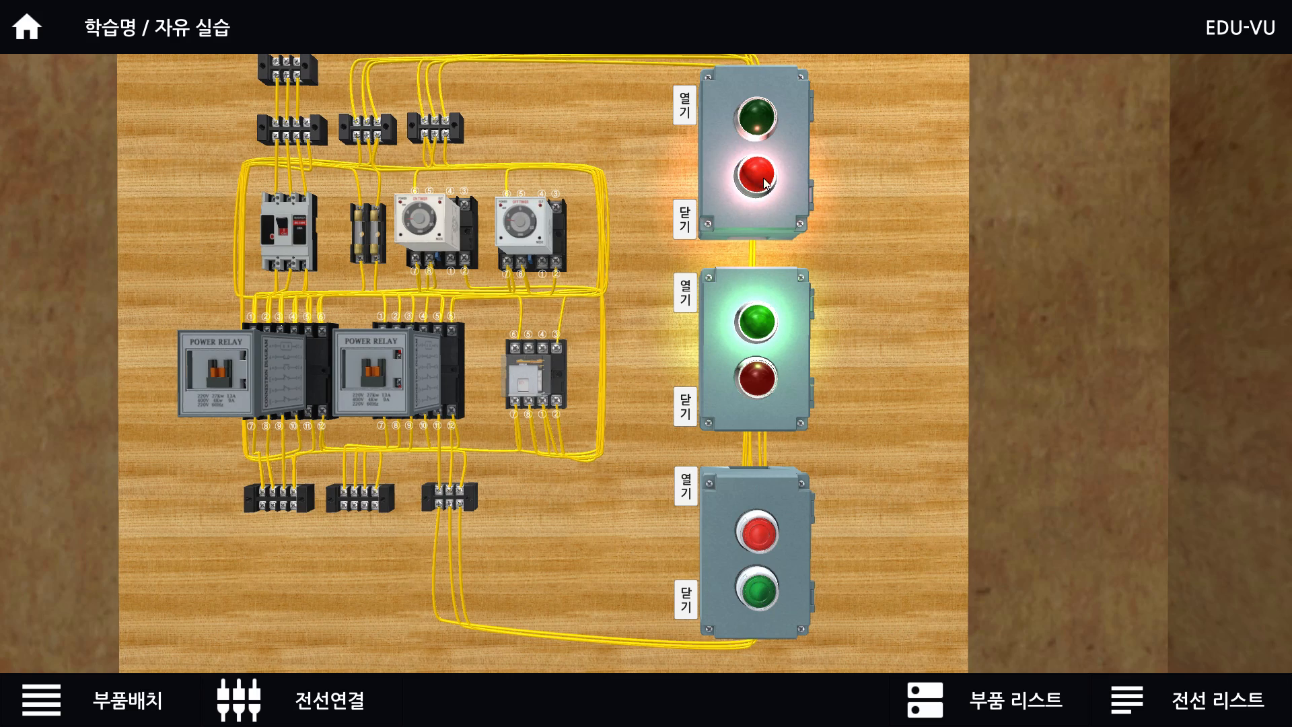
Open the top lamp box and view individual wires from the wire list to identify those running to its L1 terminals.
{"action": "mouse_move", "coordinate": [656, 268]}
{"action": "left_mouse_down"}
{"action": "mouse_move", "coordinate": [695, 353]}
{"action": "mouse_move", "coordinate": [890, 277]}
{"action": "left_mouse_up"}
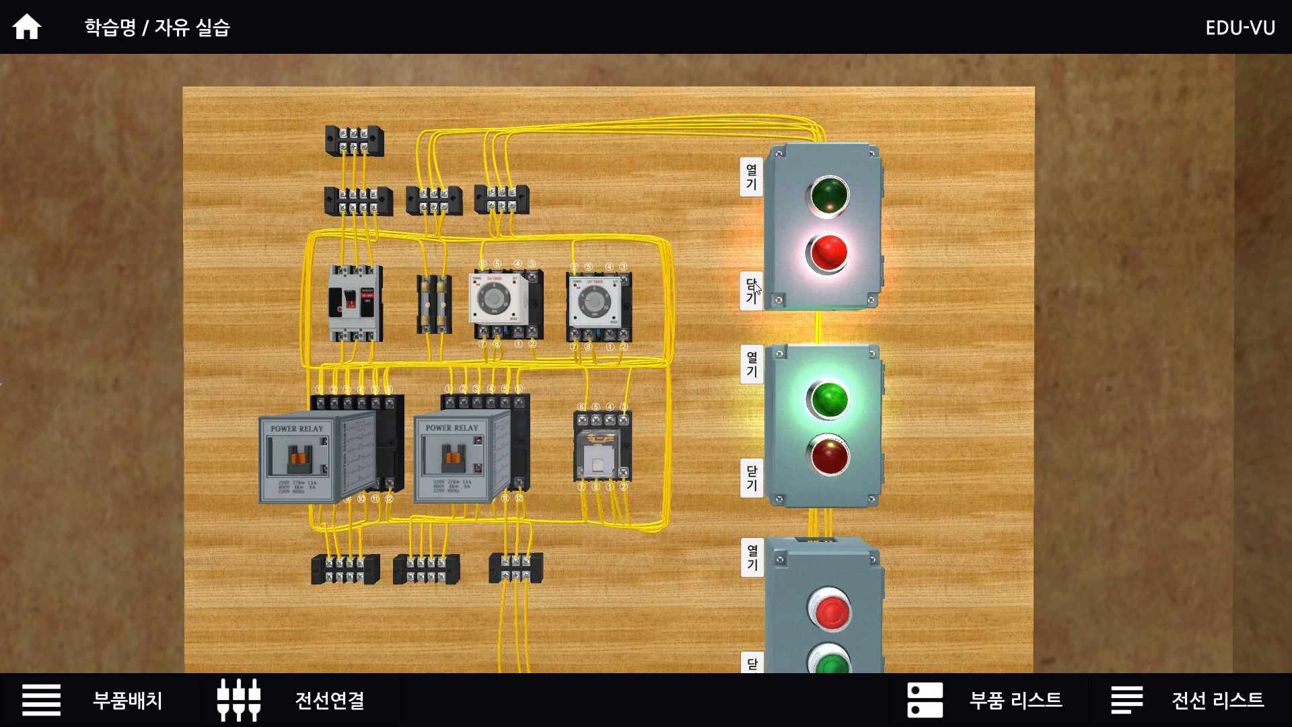
{"action": "left_click", "coordinate": [754, 180]}
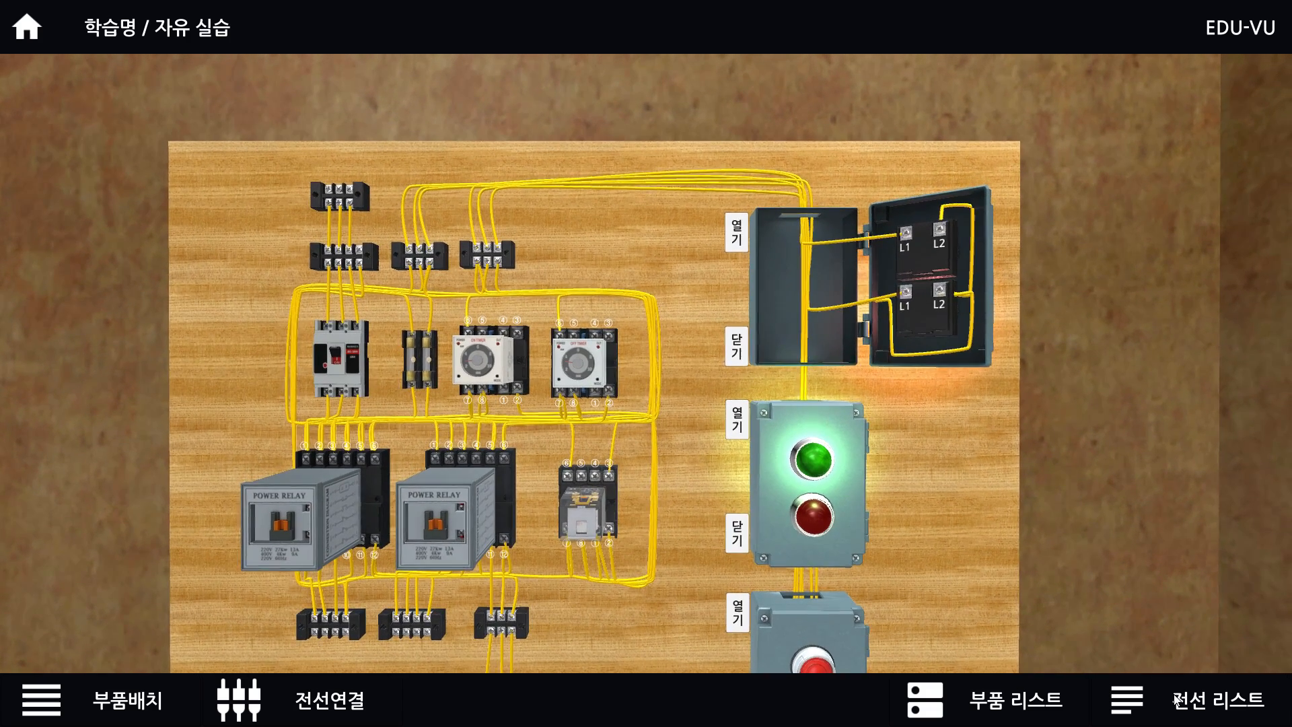
{"action": "left_click", "coordinate": [1174, 700]}
{"action": "left_click", "coordinate": [1089, 484]}
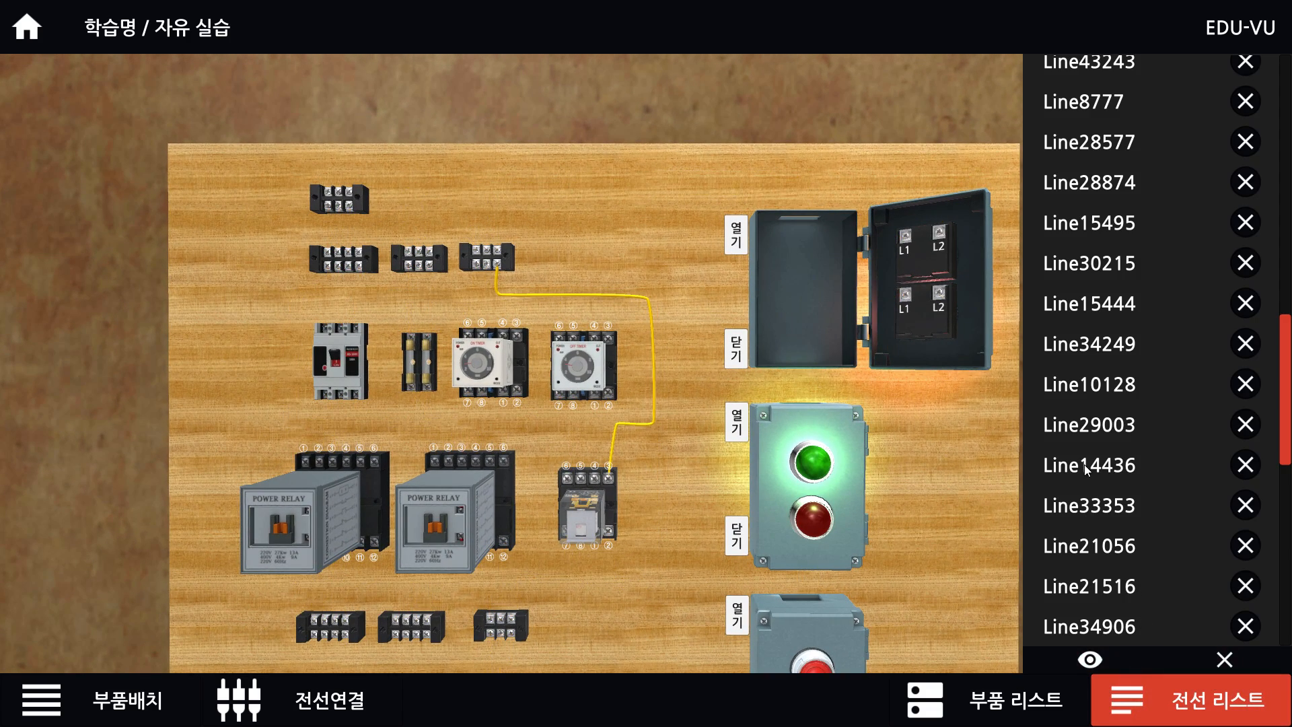
{"action": "left_click", "coordinate": [1083, 426]}
{"action": "left_click_drag", "start_coordinate": [1286, 390], "coordinate": [1286, 561]}
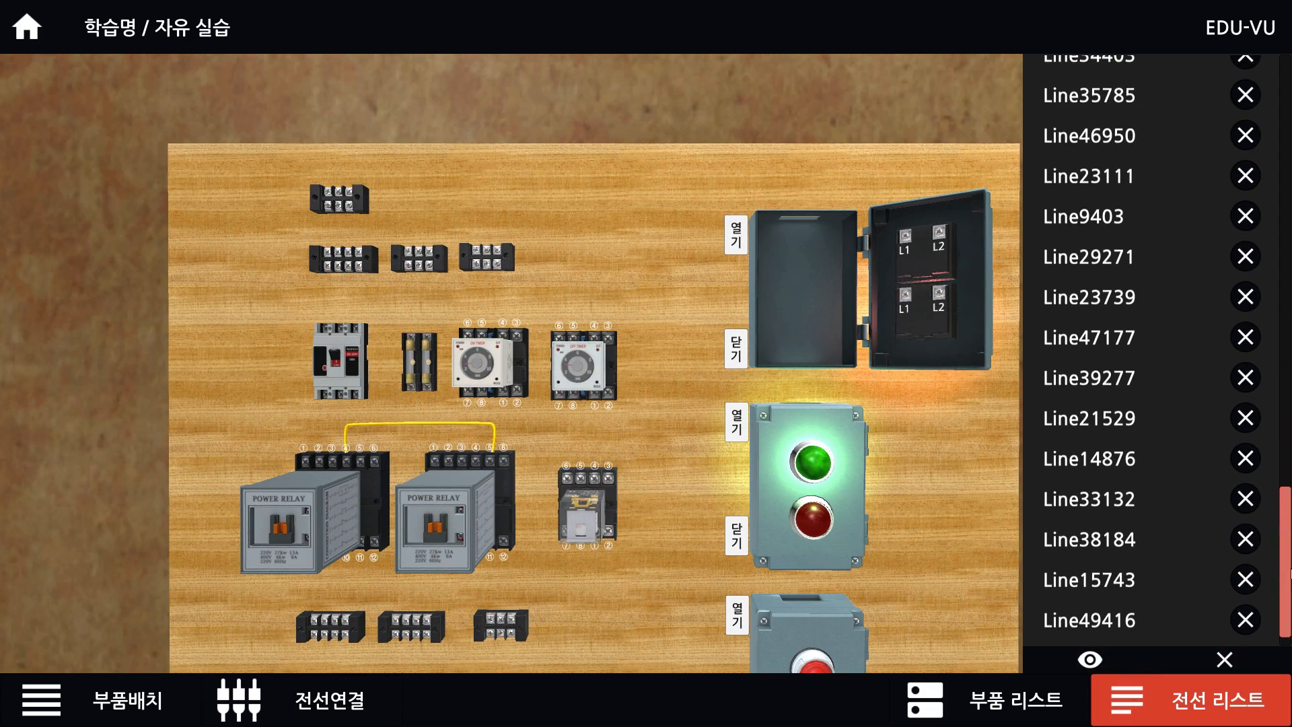
{"action": "left_click", "coordinate": [1096, 550]}
{"action": "left_click", "coordinate": [1089, 493]}
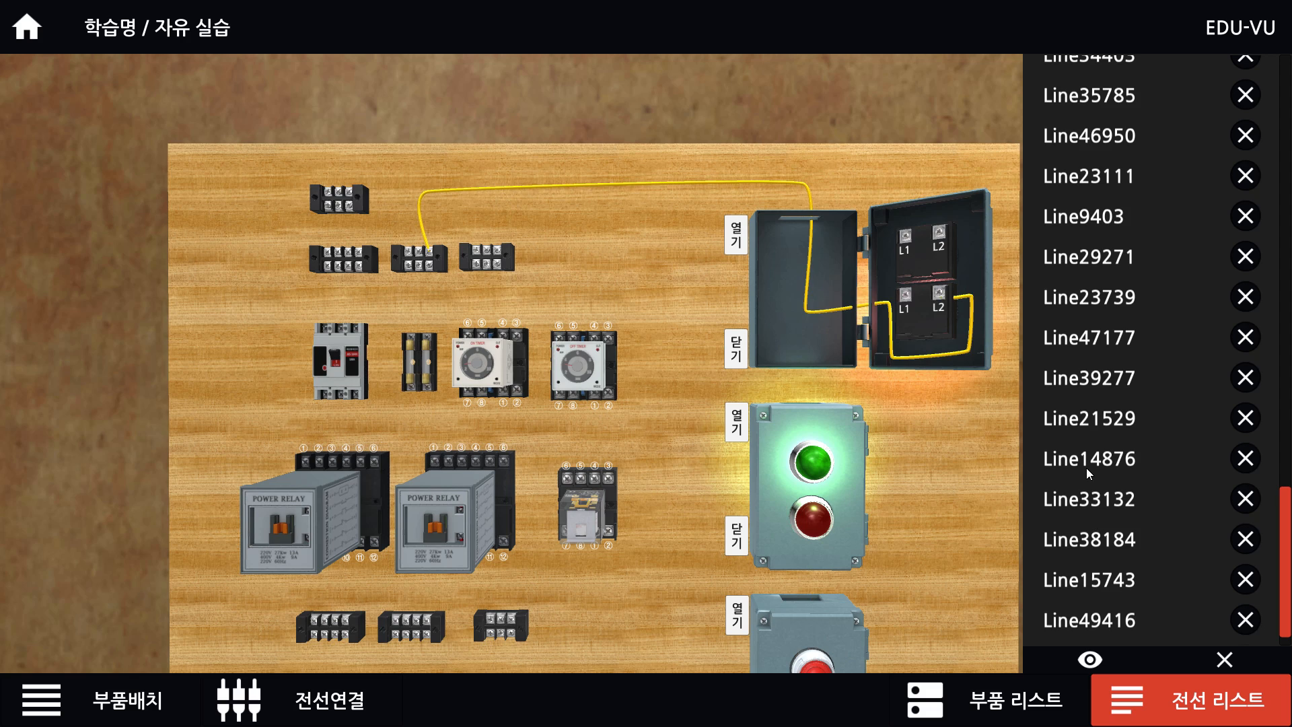
{"action": "left_click", "coordinate": [1088, 457]}
{"action": "left_click", "coordinate": [1088, 422]}
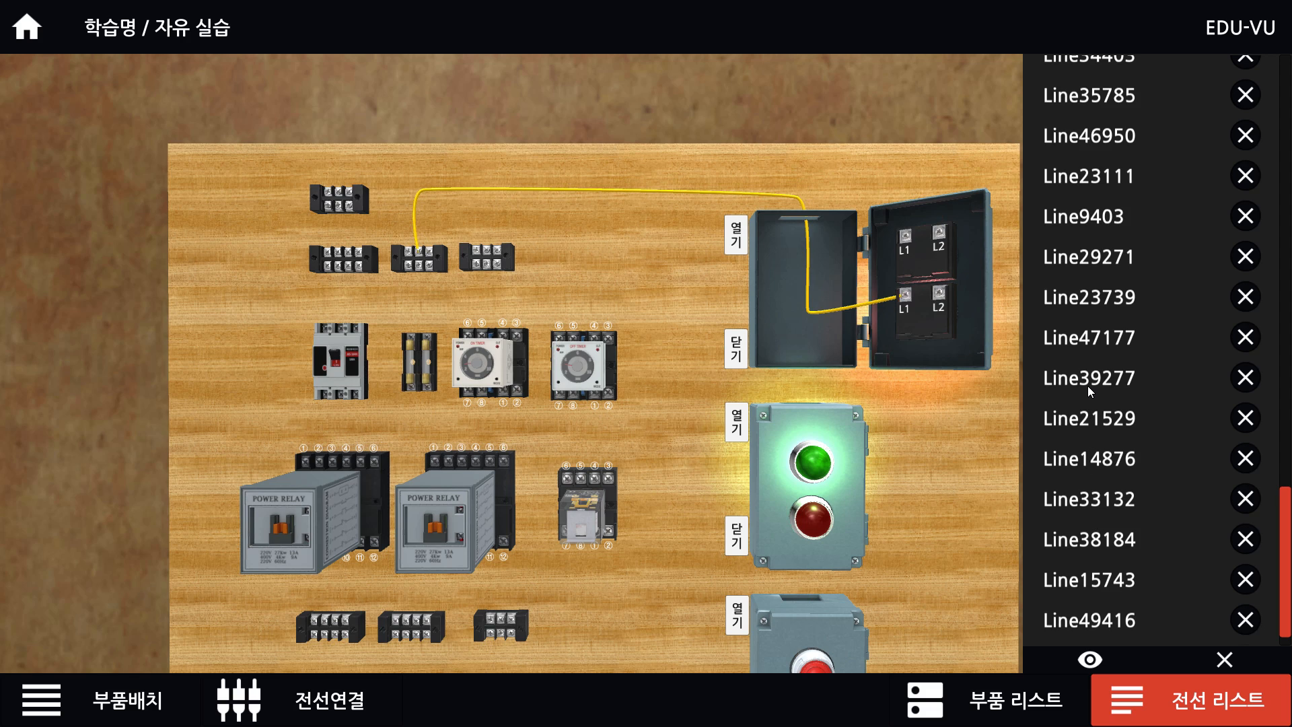
{"action": "left_click", "coordinate": [1087, 382]}
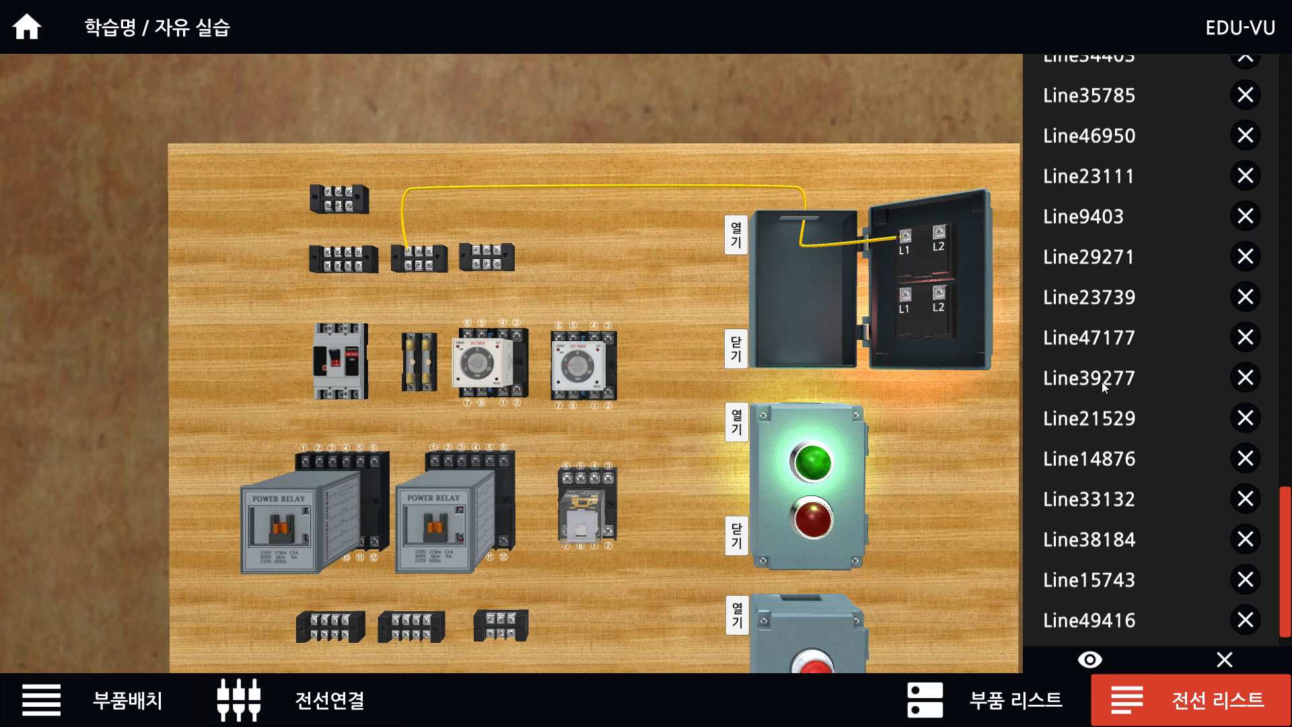
Delete the two wires from the three-pole block above the fuses to the top lamps' L1 terminals, Line39277 and Line21529, and show all wires.
{"action": "left_click", "coordinate": [1104, 394]}
{"action": "left_click", "coordinate": [1113, 375]}
{"action": "left_click", "coordinate": [1099, 418]}
{"action": "left_click", "coordinate": [1097, 376]}
{"action": "left_click", "coordinate": [1242, 379]}
{"action": "left_click", "coordinate": [1105, 385]}
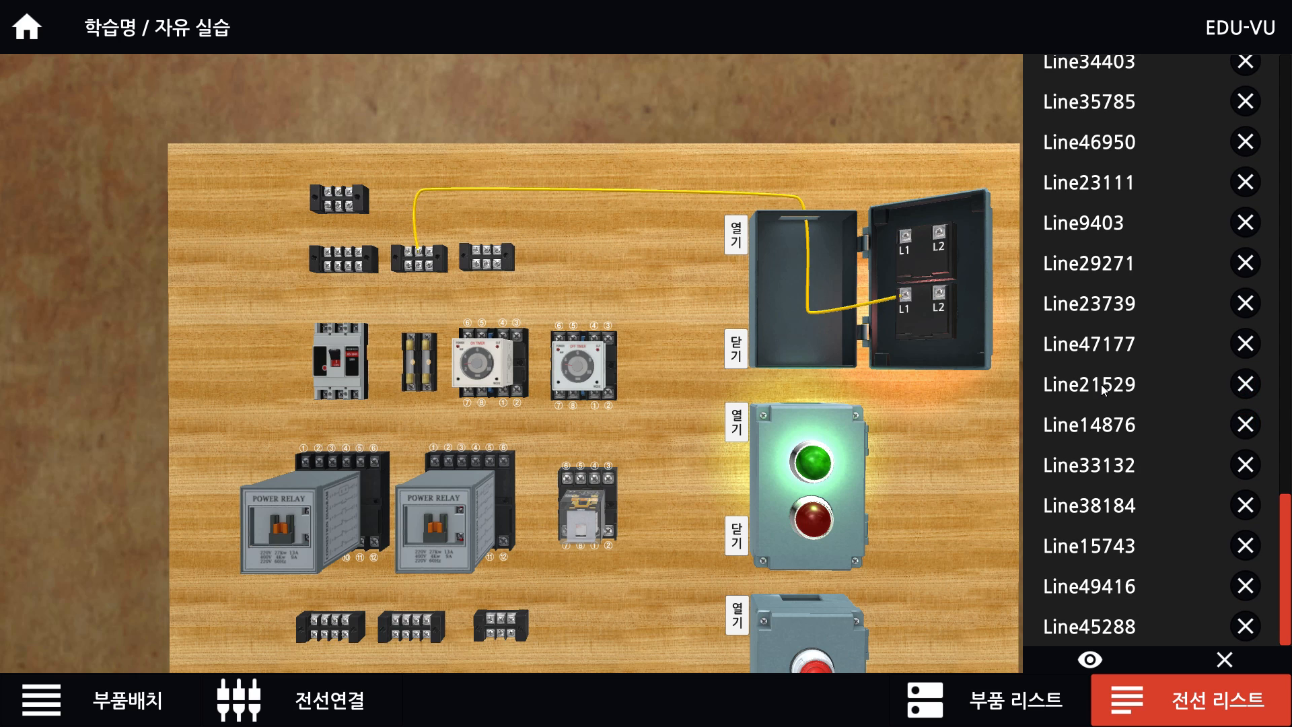
{"action": "left_click", "coordinate": [1245, 382]}
{"action": "left_click", "coordinate": [1090, 659]}
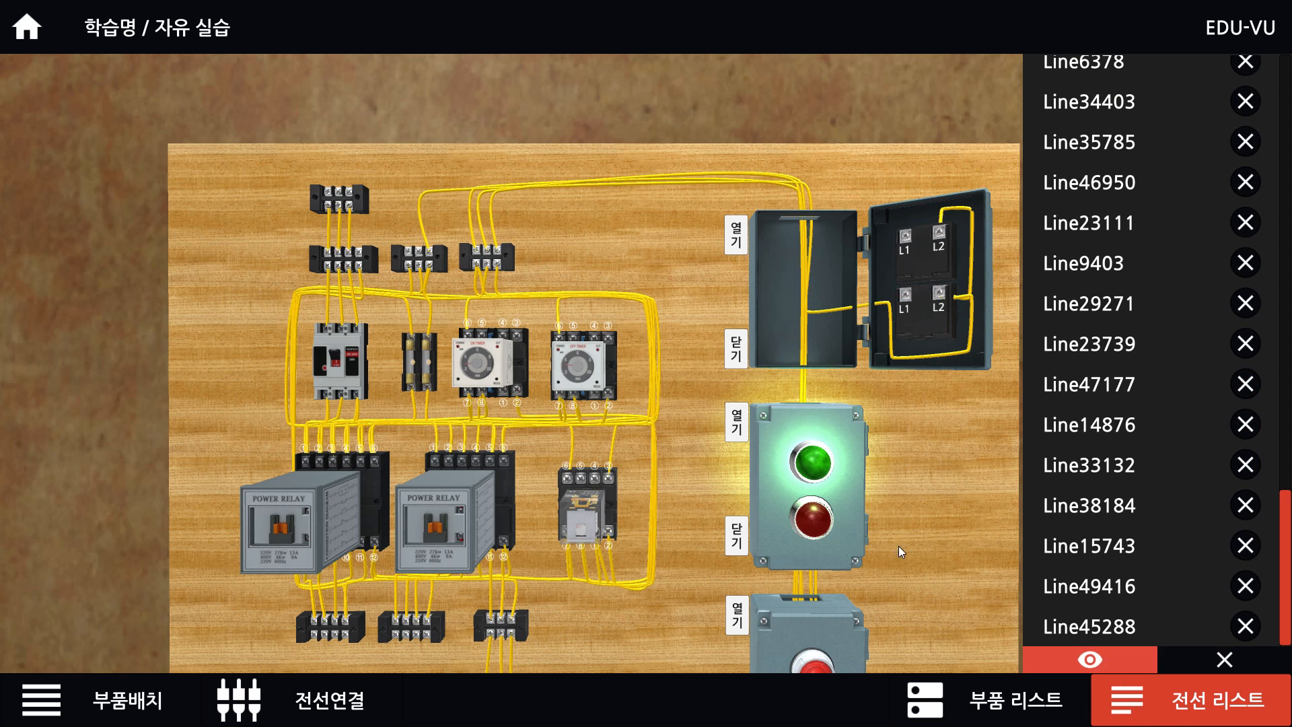
Wire the first upper terminal of the three-pole block above the fuses to the top box's lower lamp L1, and the second to the upper lamp's L1.
{"action": "left_click", "coordinate": [303, 700]}
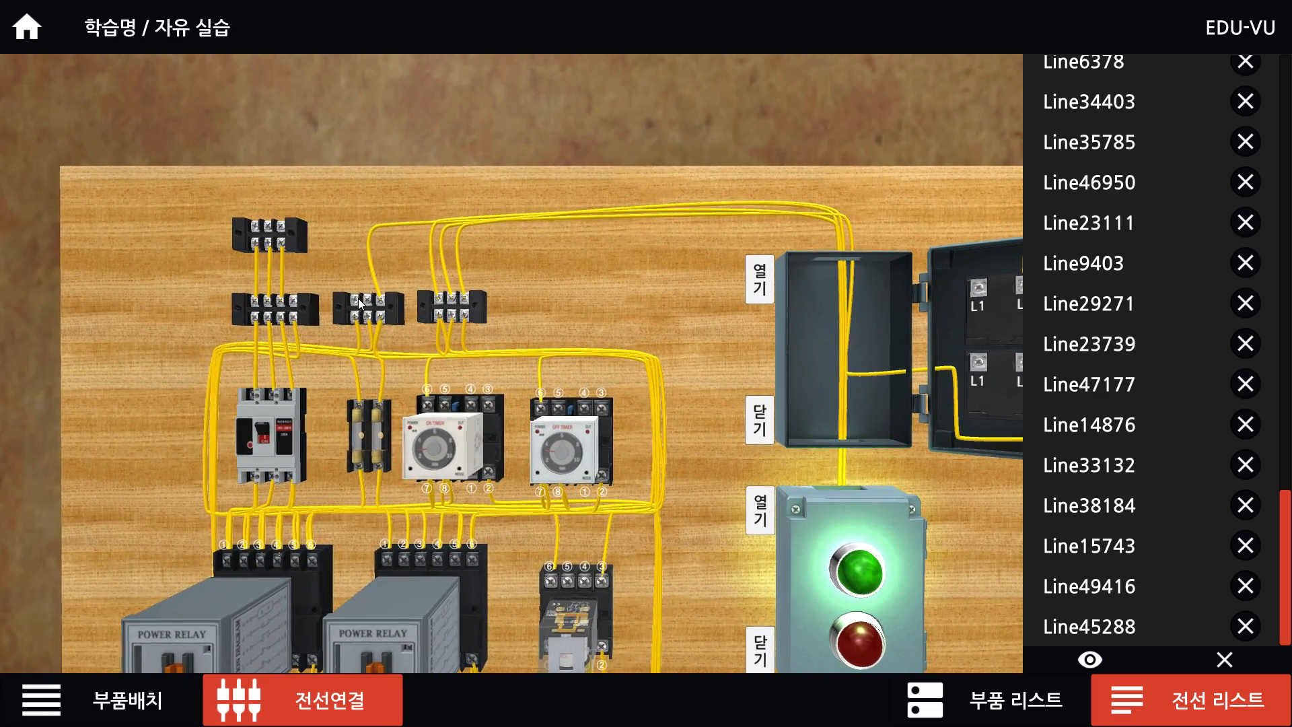
{"action": "left_click", "coordinate": [355, 298]}
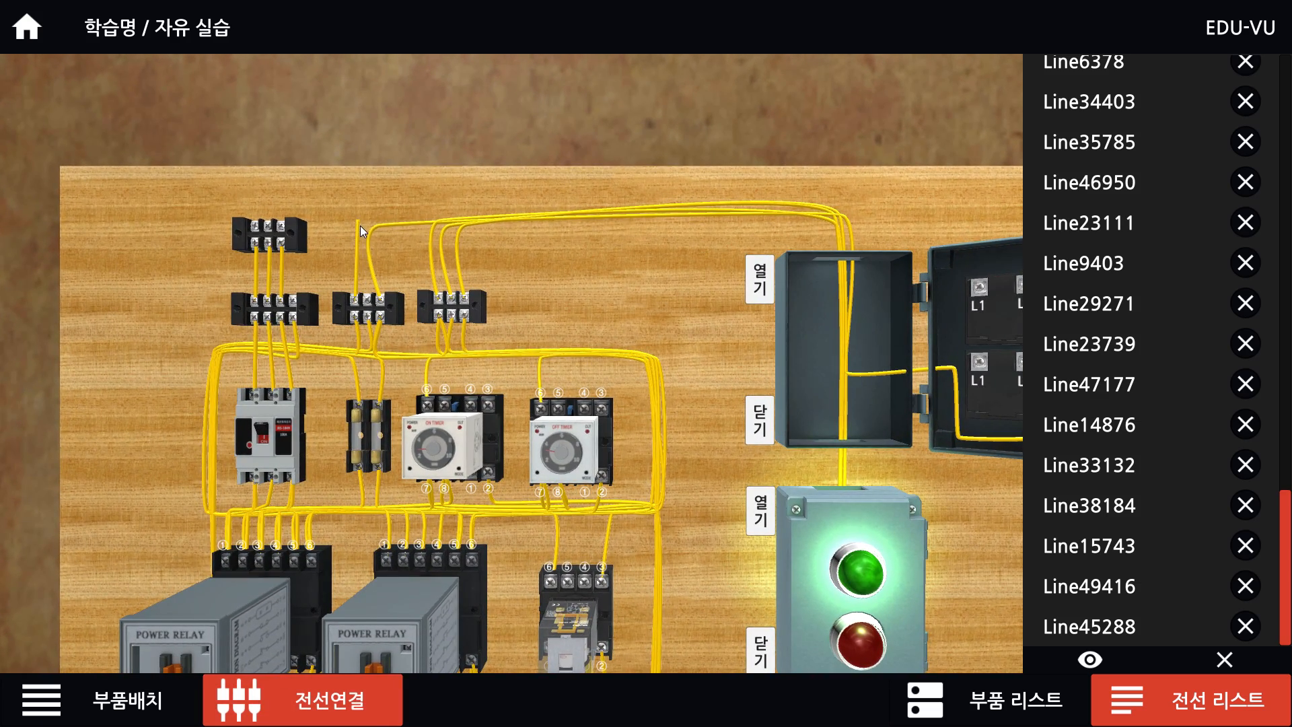
{"action": "left_click", "coordinate": [980, 362]}
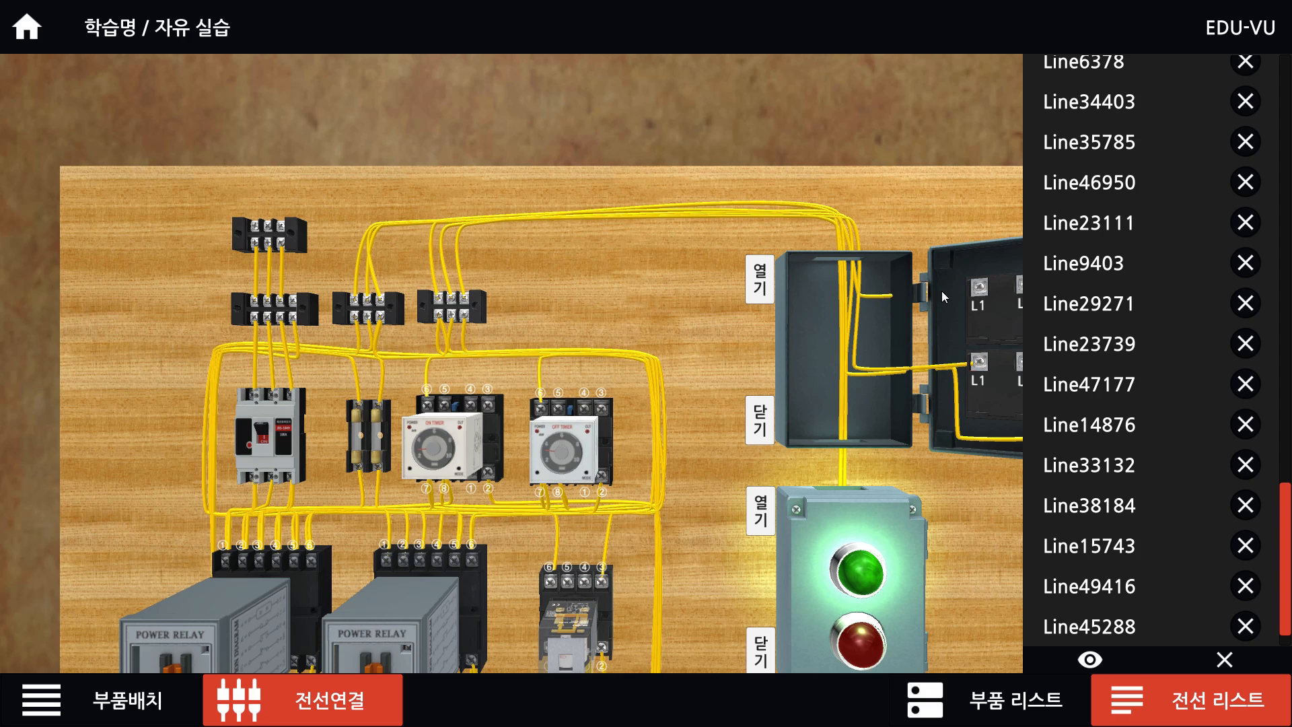
{"action": "left_click", "coordinate": [977, 286]}
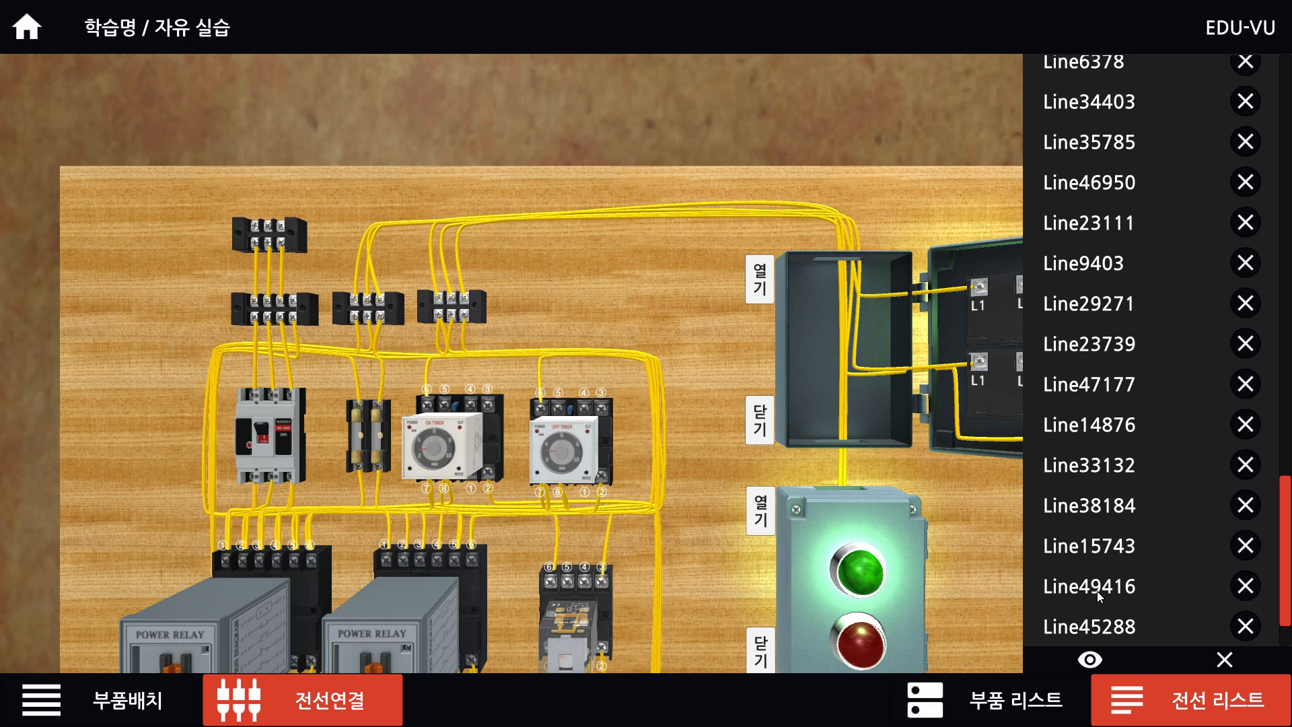
{"action": "left_click", "coordinate": [1174, 703]}
Close the top lamp box and retest the circuit with the red push button followed by the green one.
{"action": "scroll", "coordinate": [630, 363], "scroll_direction": "up", "scroll_amount": 3}
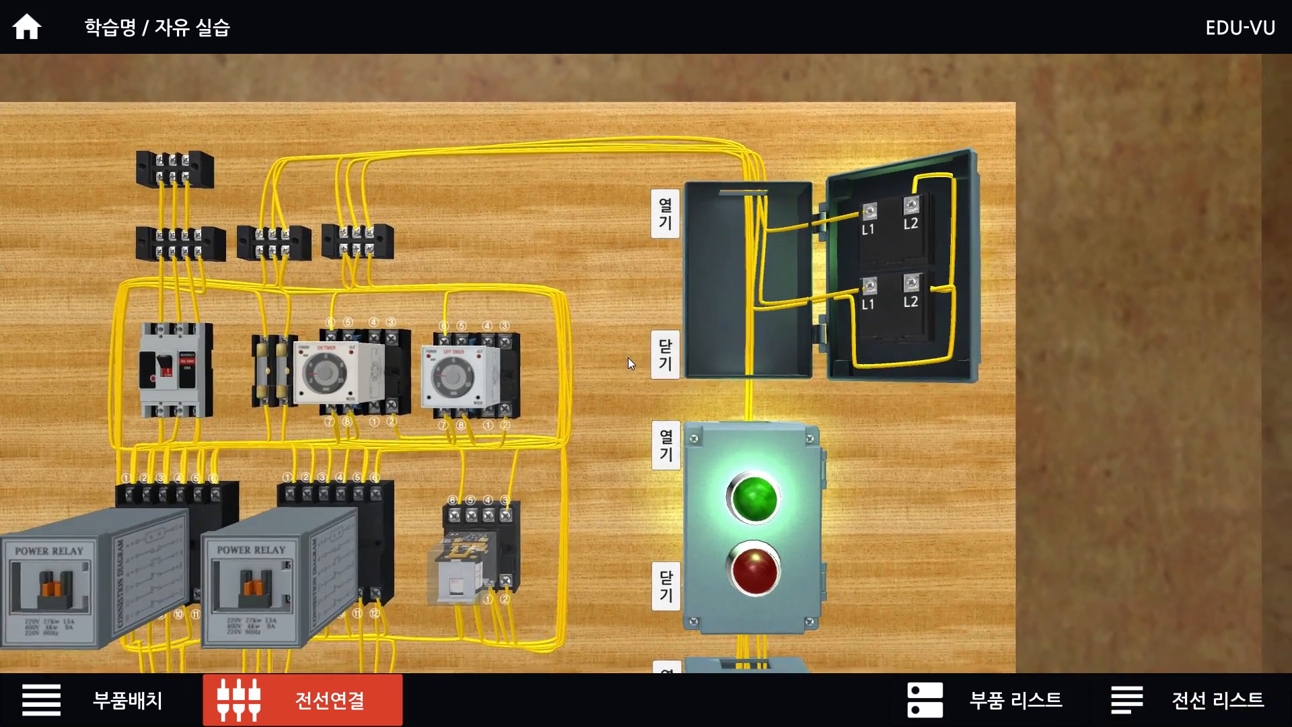
{"action": "left_click", "coordinate": [665, 355]}
{"action": "scroll", "coordinate": [859, 251], "scroll_direction": "down", "scroll_amount": 1}
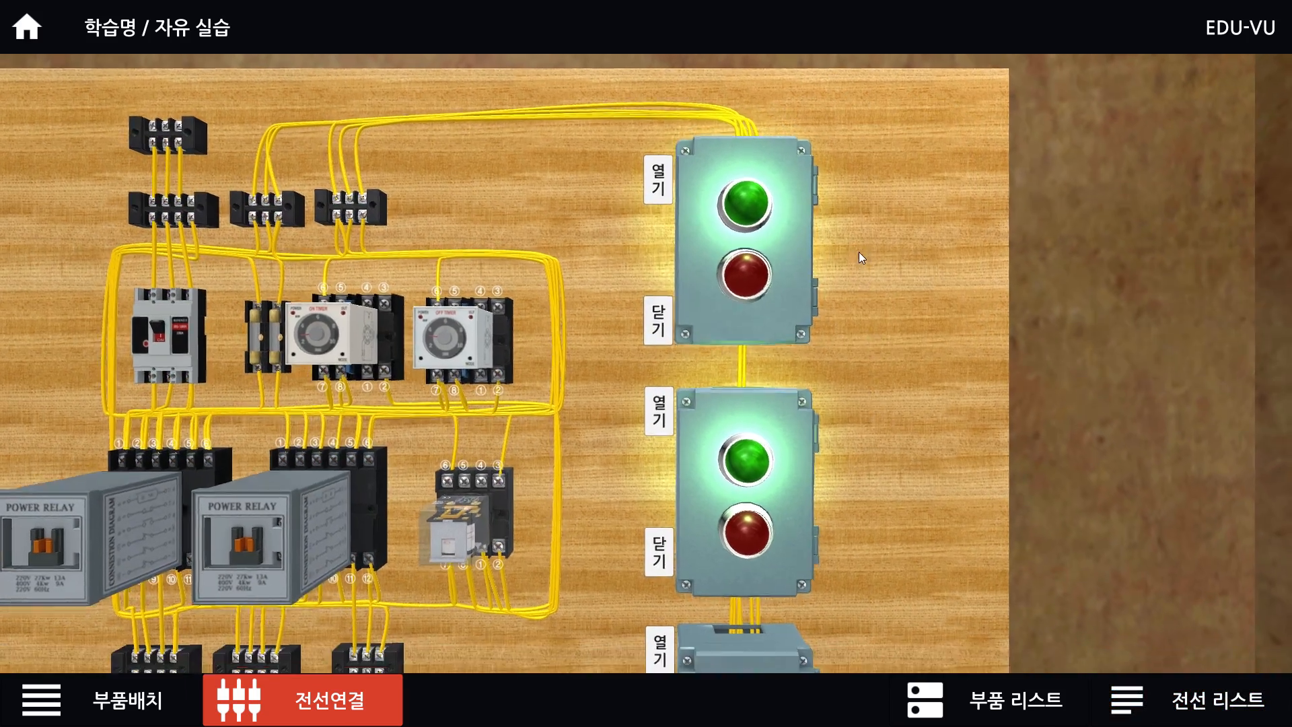
{"action": "scroll", "coordinate": [859, 252], "scroll_direction": "down", "scroll_amount": 5}
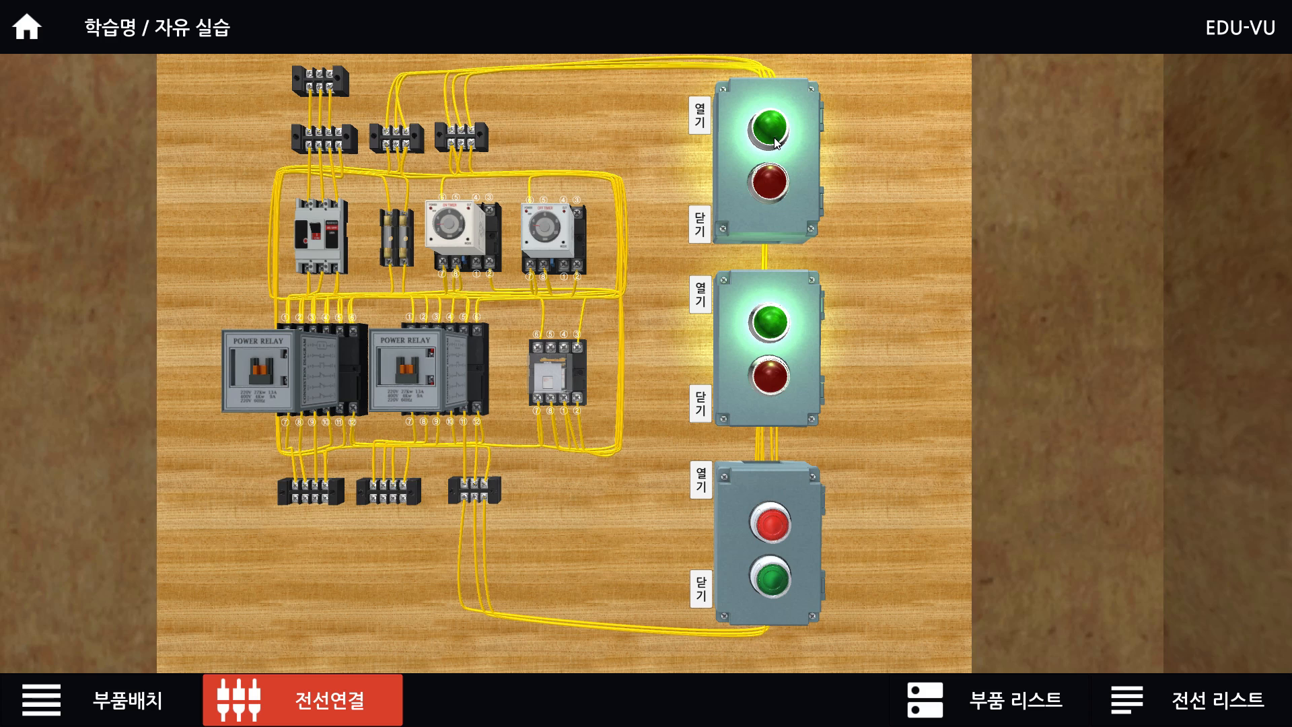
{"action": "left_click", "coordinate": [777, 533]}
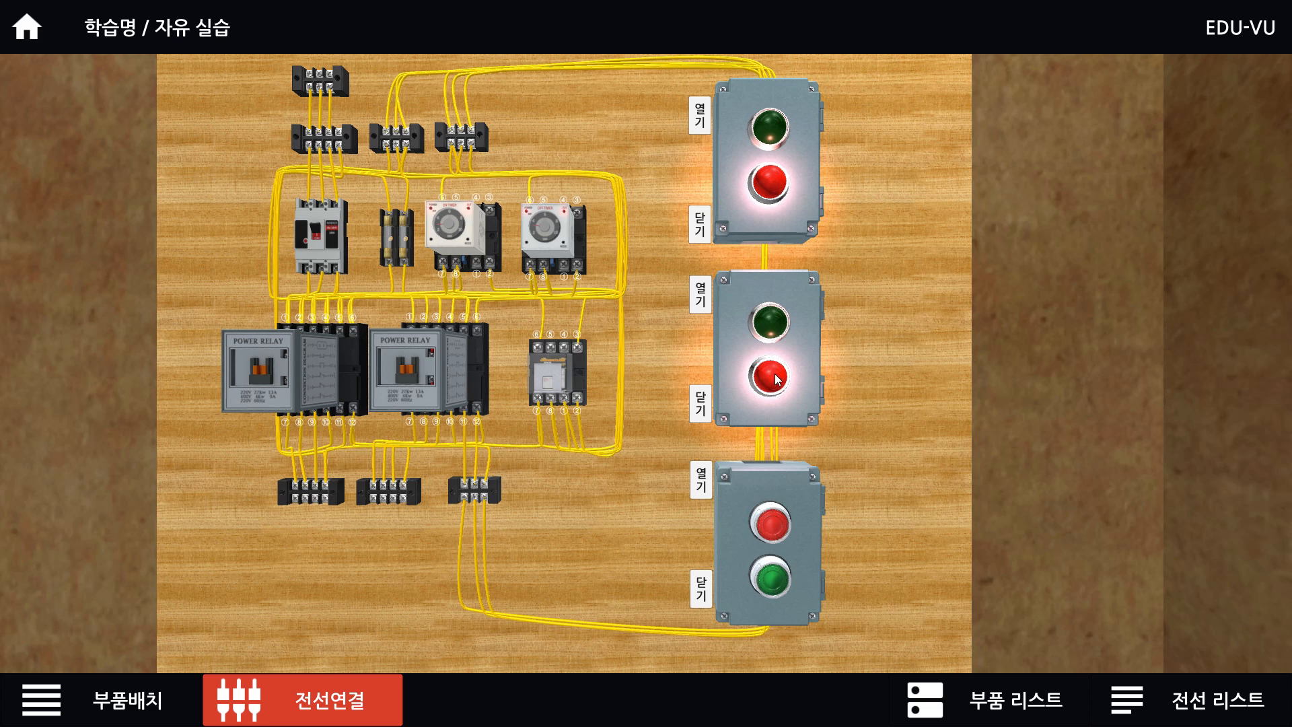
{"action": "left_click", "coordinate": [777, 580]}
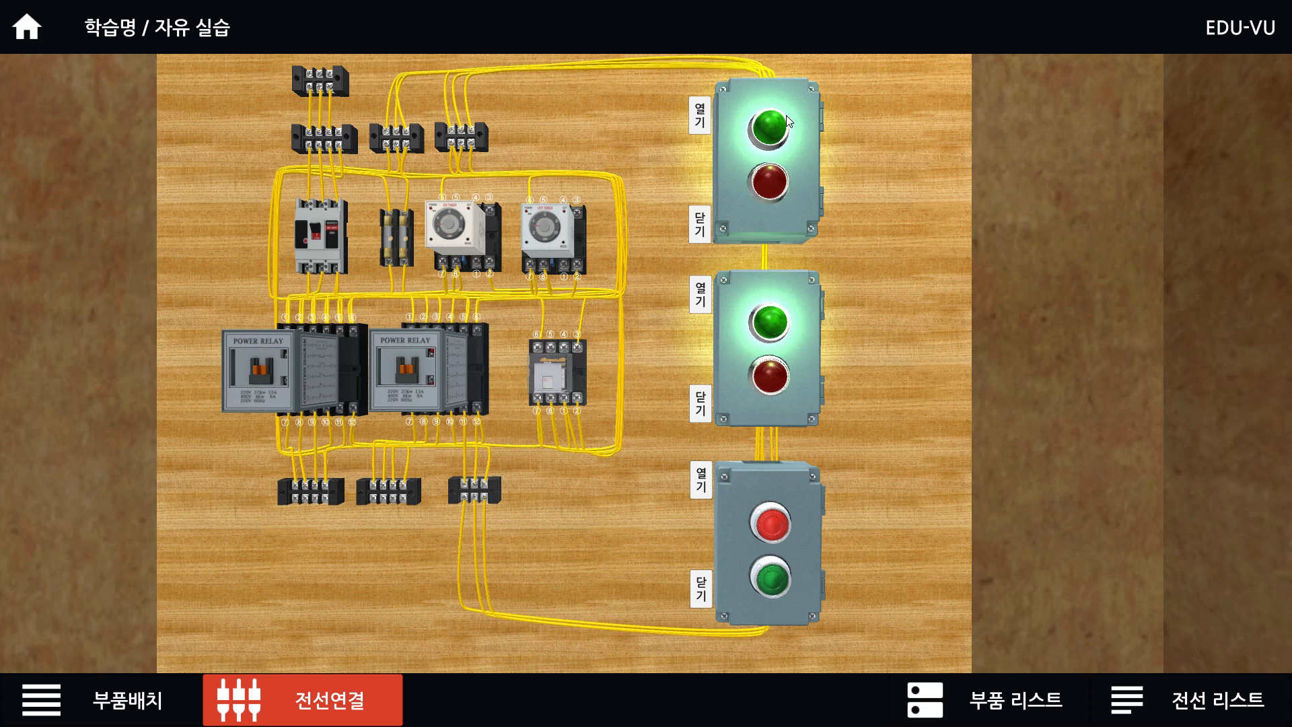
Switch to the circuit diagram in Photoshop, dismiss the hidden-layer error and add a new layer above Layer 1.
{"action": "left_click_drag", "start_coordinate": [913, 322], "coordinate": [893, 369]}
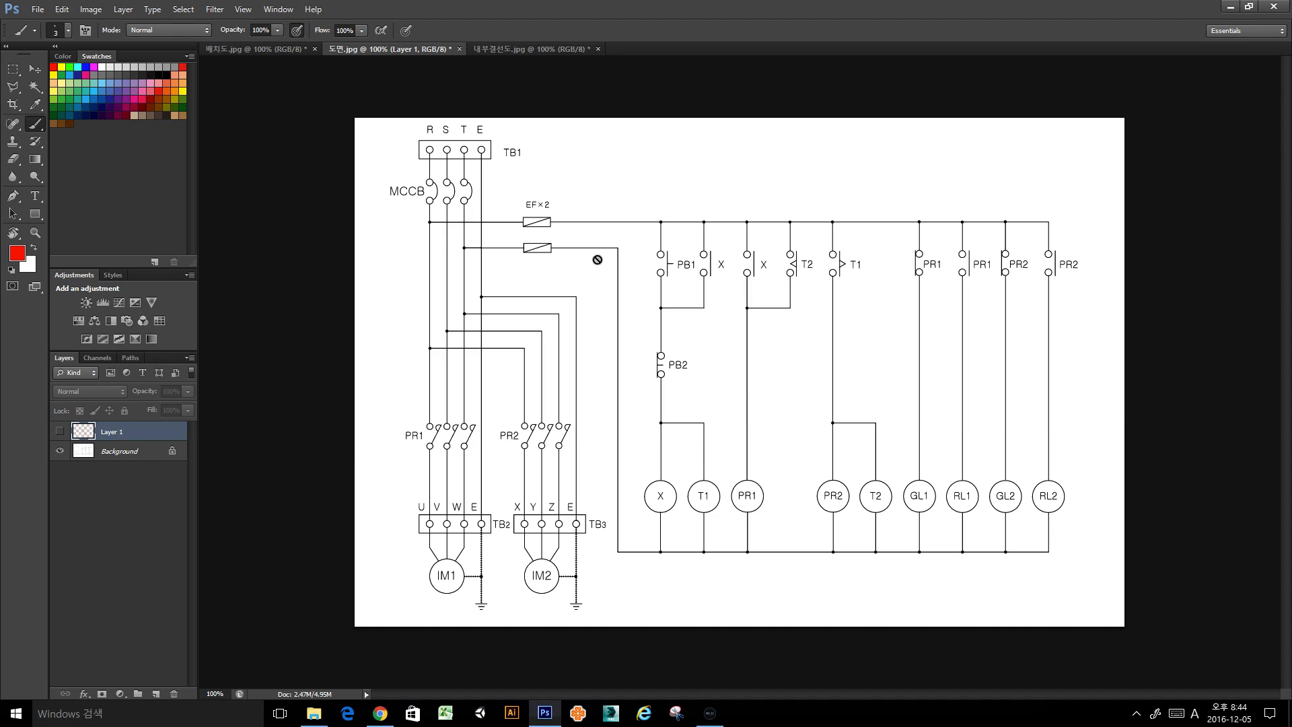
{"action": "left_click", "coordinate": [634, 263]}
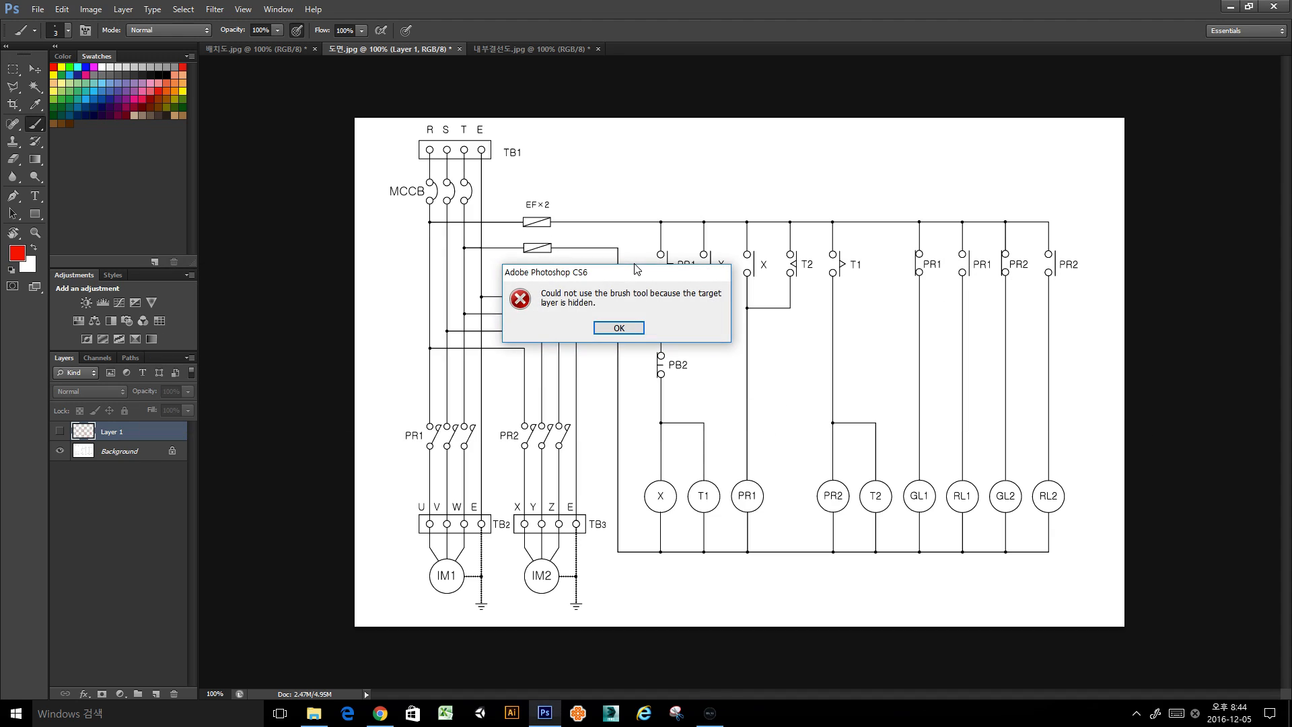
{"action": "left_click", "coordinate": [618, 329]}
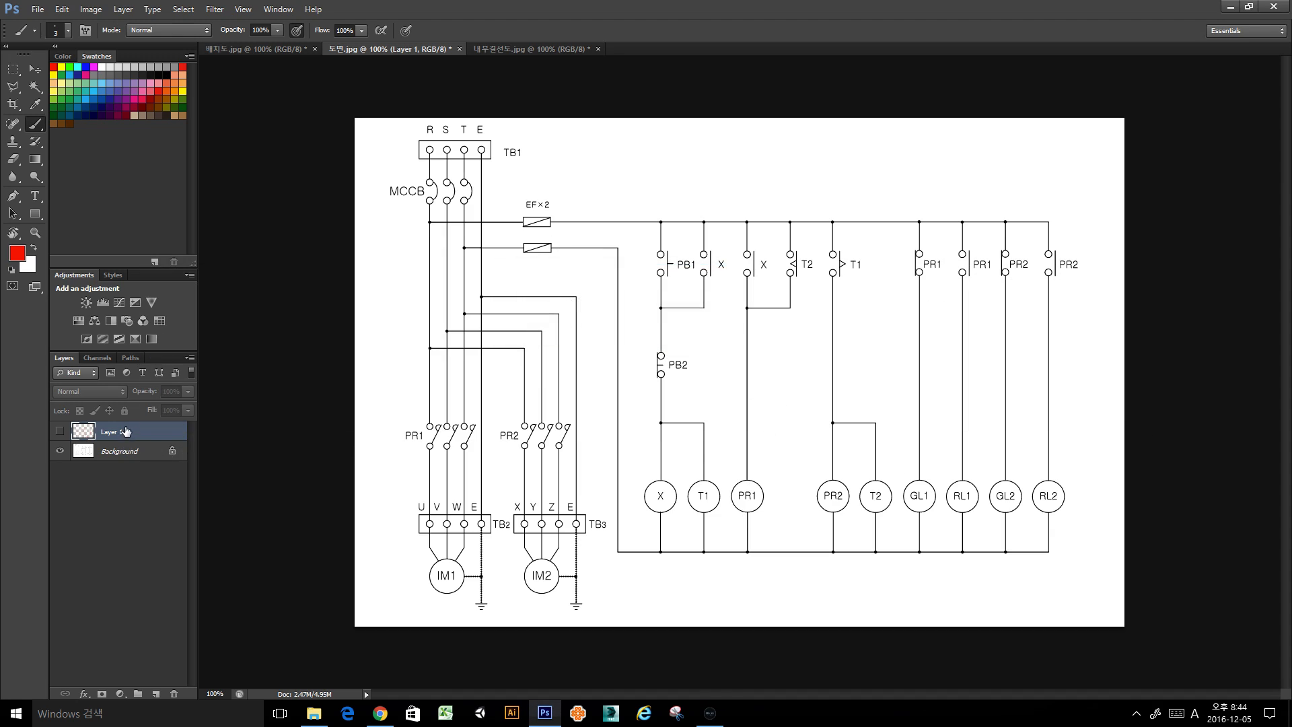
{"action": "left_click", "coordinate": [156, 693]}
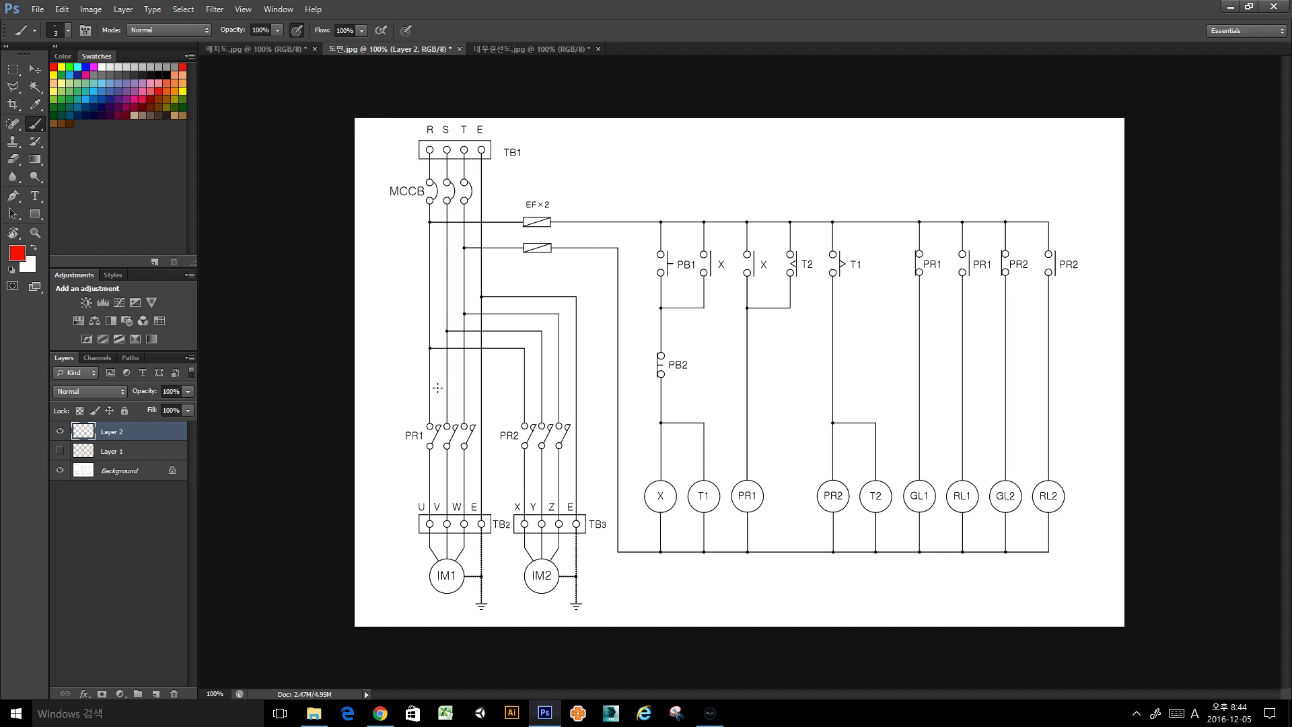
Brush red strokes over PB1 and its parallel X contact, tracing the path through PB2 to coils X and T1.
{"action": "mouse_move", "coordinate": [672, 256]}
{"action": "left_mouse_down"}
{"action": "mouse_move", "coordinate": [660, 270]}
{"action": "mouse_move", "coordinate": [674, 258]}
{"action": "mouse_move", "coordinate": [704, 306]}
{"action": "mouse_move", "coordinate": [662, 306]}
{"action": "mouse_move", "coordinate": [665, 338]}
{"action": "left_mouse_up"}
{"action": "left_click_drag", "start_coordinate": [664, 276], "coordinate": [663, 309]}
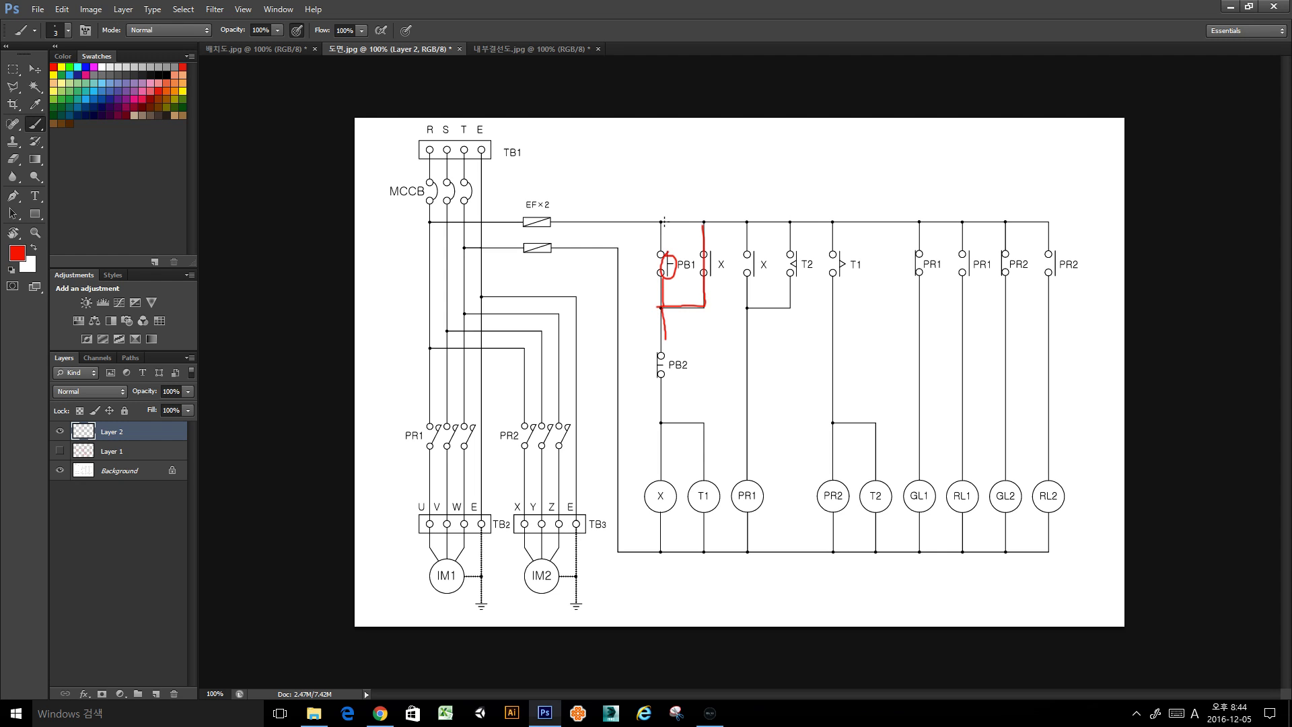
{"action": "left_click_drag", "start_coordinate": [664, 221], "coordinate": [665, 259]}
{"action": "left_click_drag", "start_coordinate": [665, 328], "coordinate": [663, 554]}
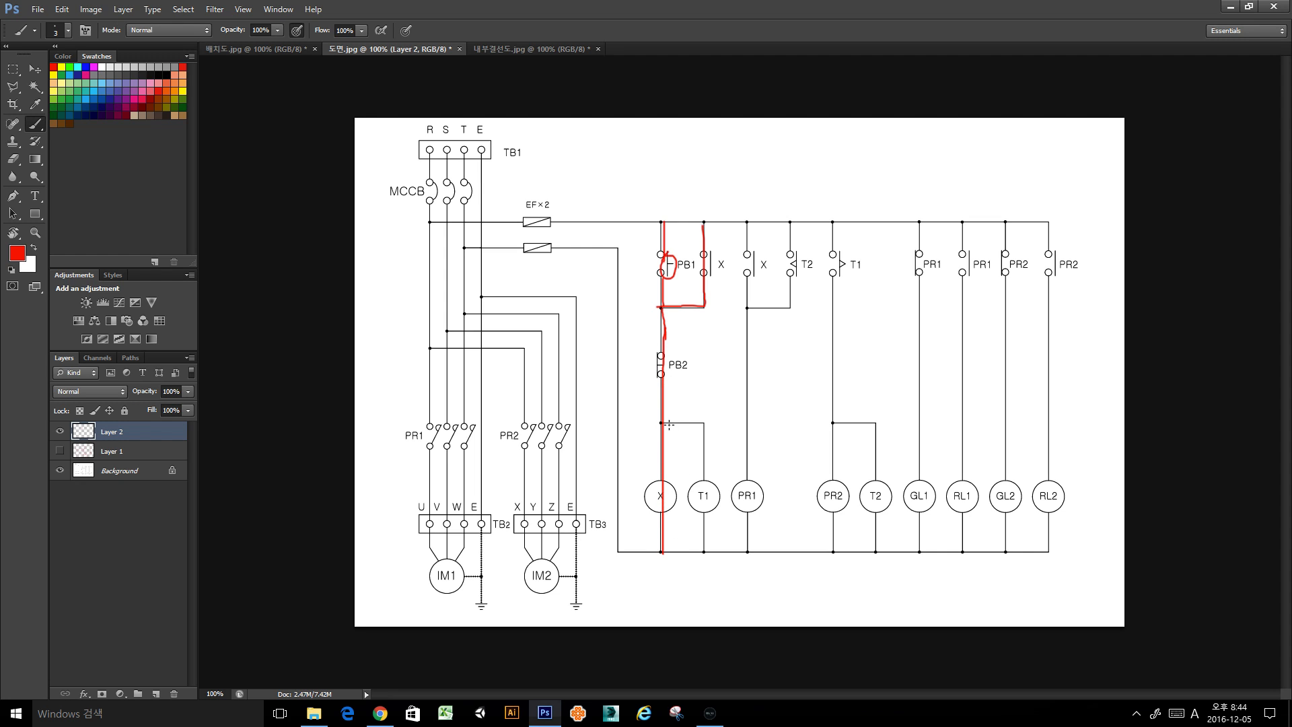
{"action": "mouse_move", "coordinate": [668, 424]}
{"action": "left_mouse_down"}
{"action": "mouse_move", "coordinate": [704, 424]}
{"action": "mouse_move", "coordinate": [704, 553]}
{"action": "left_mouse_up"}
Erase the red path through PB1, and brush over the second X contact and its line down through PR1.
{"action": "key", "text": "e"}
{"action": "left_click_drag", "start_coordinate": [665, 226], "coordinate": [661, 290]}
{"action": "key", "text": "b"}
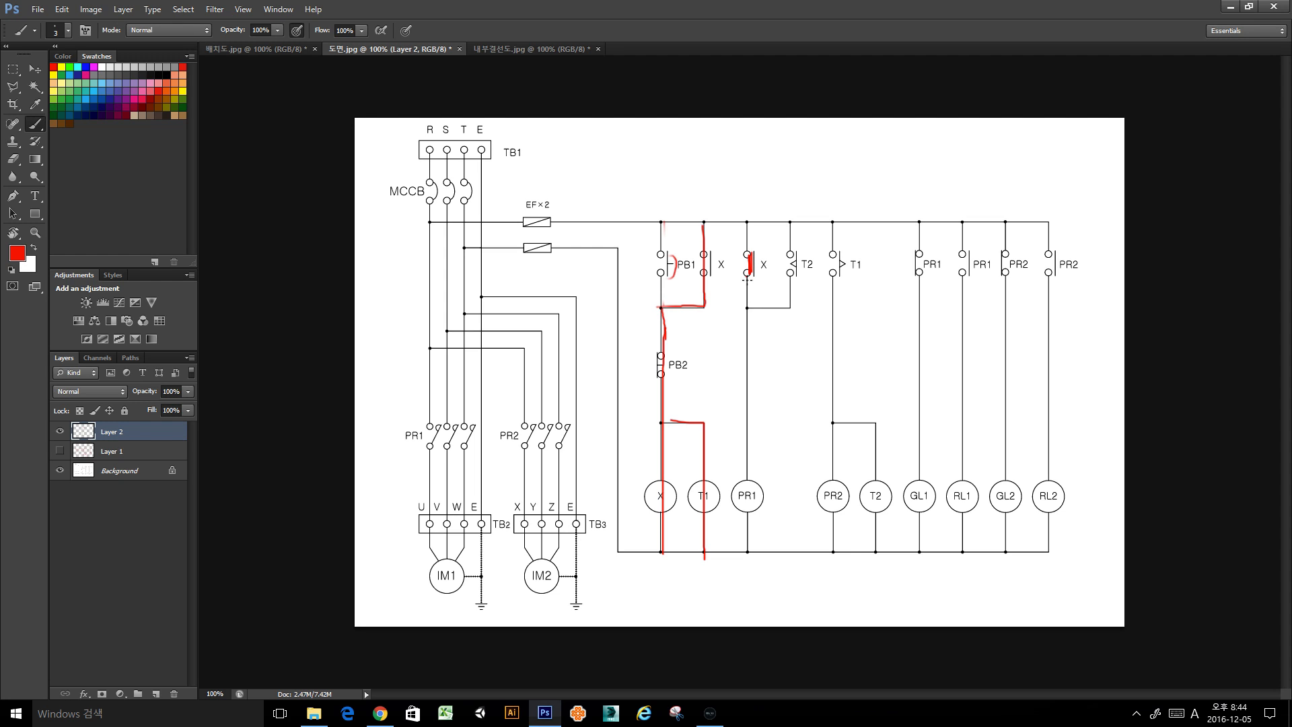
{"action": "mouse_move", "coordinate": [746, 278]}
{"action": "left_mouse_down"}
{"action": "mouse_move", "coordinate": [746, 467]}
{"action": "mouse_move", "coordinate": [762, 511]}
{"action": "mouse_move", "coordinate": [748, 508]}
{"action": "mouse_move", "coordinate": [751, 543]}
{"action": "left_mouse_up"}
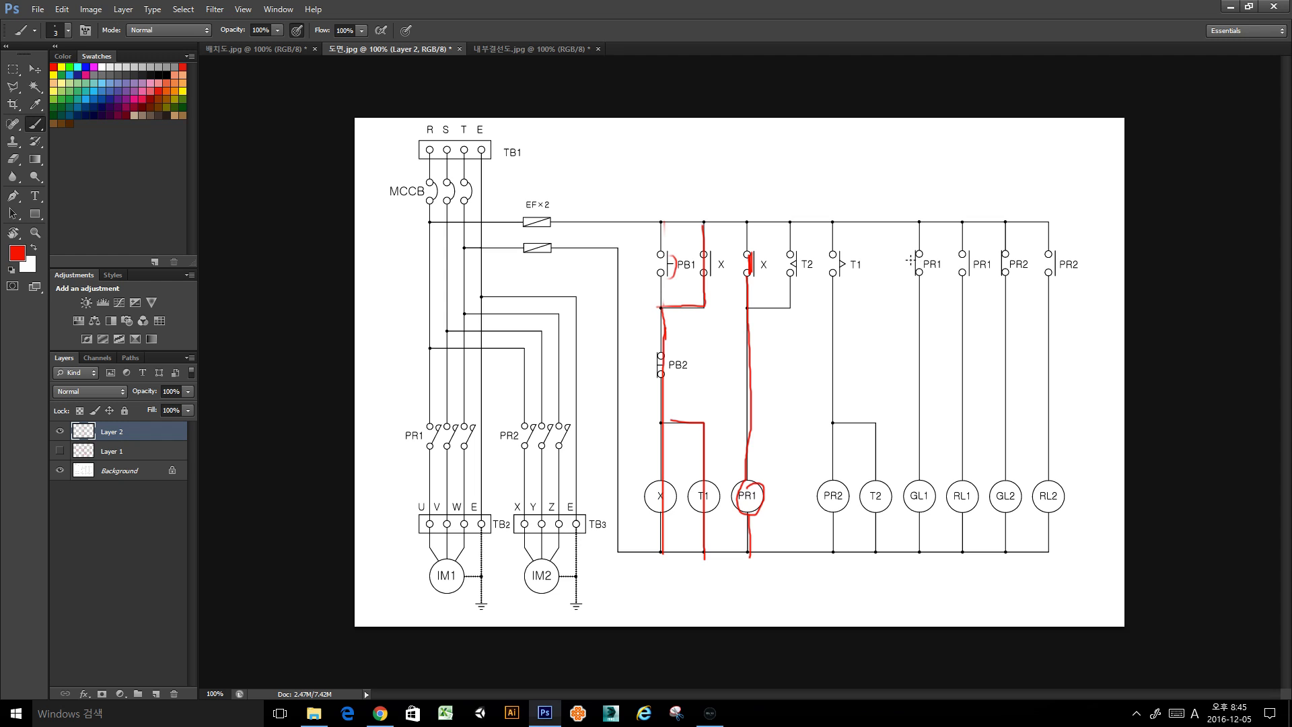
Mark both PR1 lamp contacts in red, cross out GL1 and circle RL1.
{"action": "left_click_drag", "start_coordinate": [908, 252], "coordinate": [908, 275]}
{"action": "left_click_drag", "start_coordinate": [932, 475], "coordinate": [916, 510]}
{"action": "mouse_move", "coordinate": [914, 470]}
{"action": "left_mouse_down"}
{"action": "mouse_move", "coordinate": [941, 515]}
{"action": "mouse_move", "coordinate": [951, 487]}
{"action": "mouse_move", "coordinate": [957, 511]}
{"action": "left_mouse_up"}
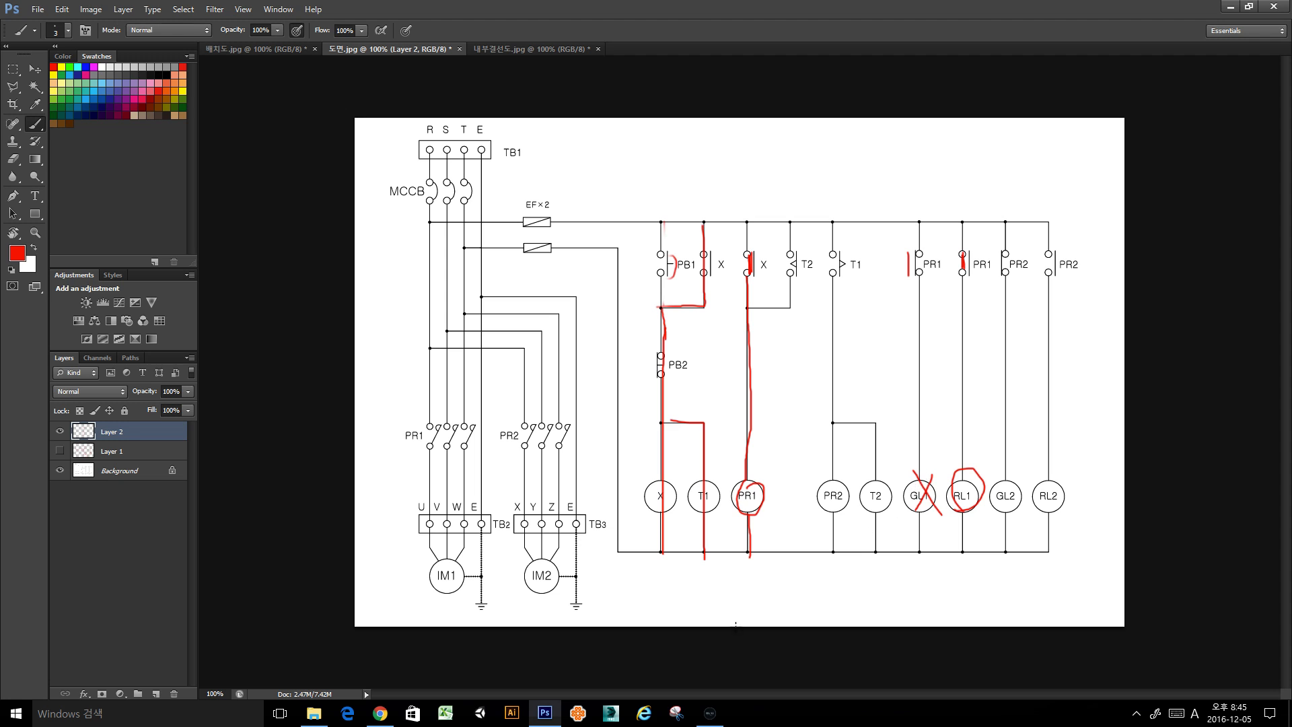
Switch to EDU-VU, start the circuit with the red push button and return to the Photoshop diagram.
{"action": "left_click", "coordinate": [713, 717]}
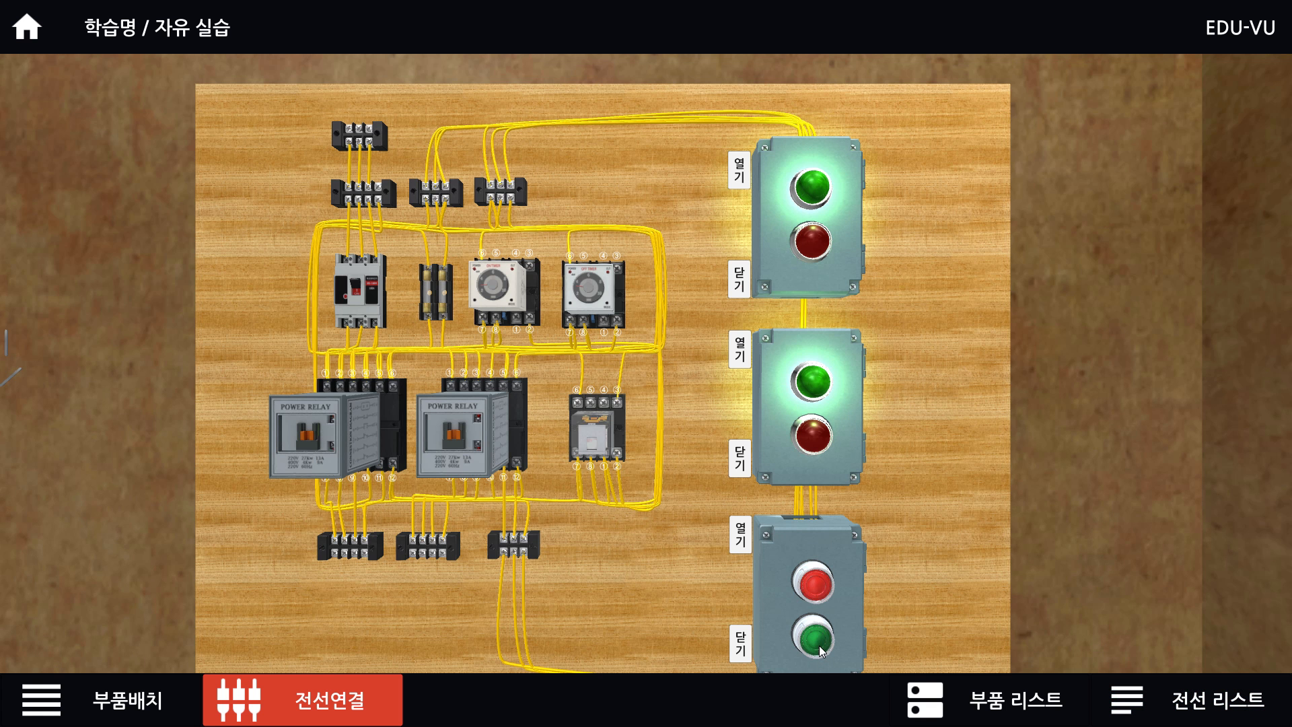
{"action": "left_click", "coordinate": [819, 587]}
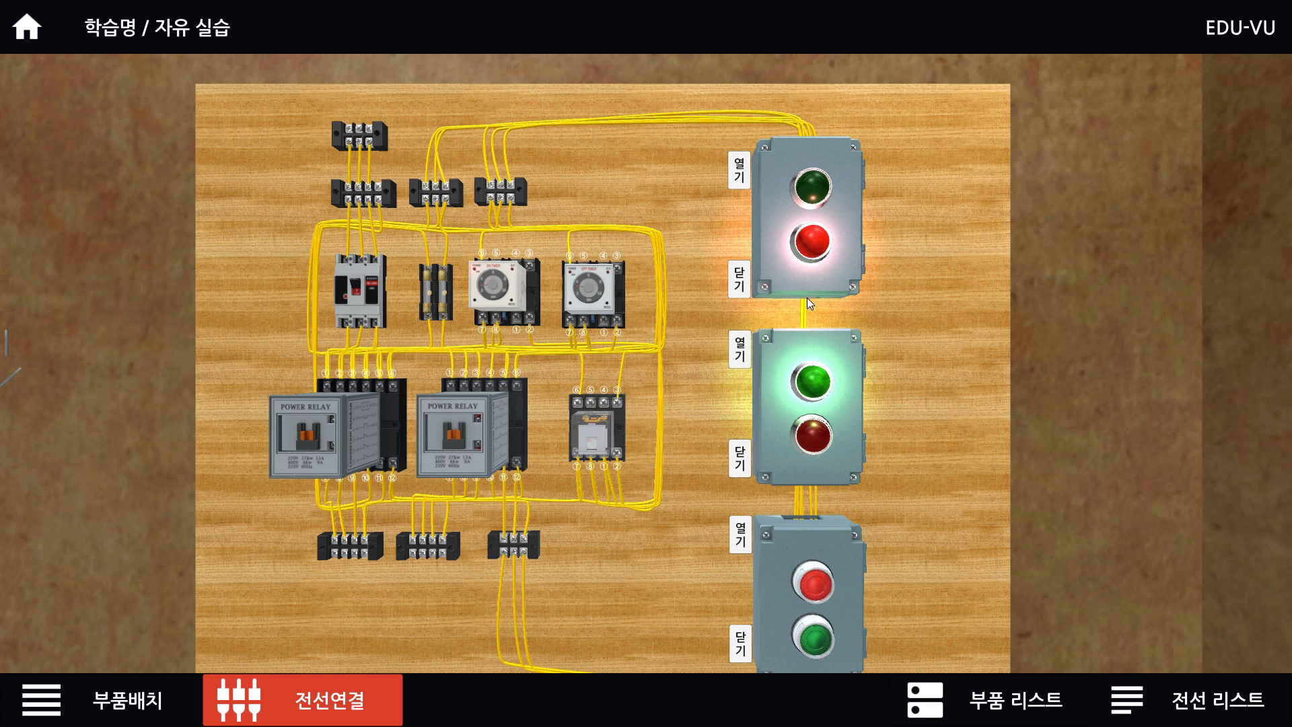
{"action": "key", "text": "alt+Tab"}
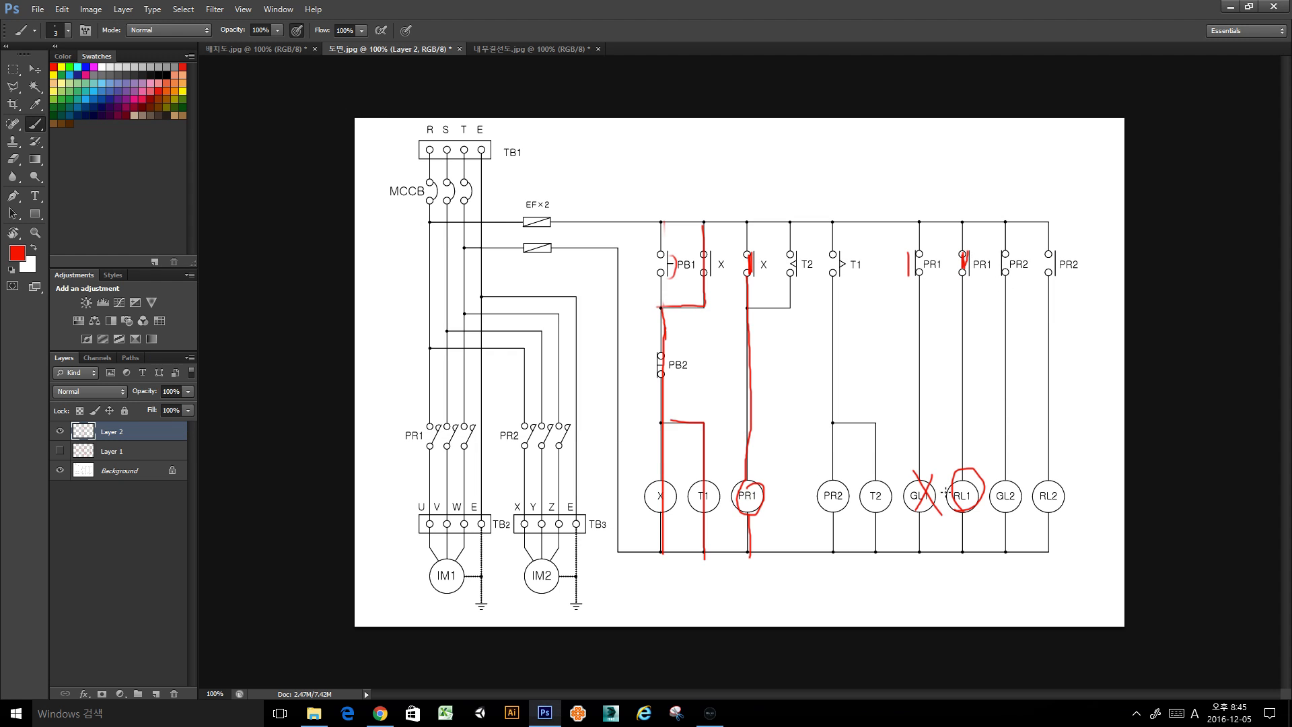
Tick RL1, write "4초" beside PR1 and trace the T1 contact's branch in red down through PR2 and T2.
{"action": "left_click_drag", "start_coordinate": [953, 490], "coordinate": [967, 485]}
{"action": "mouse_move", "coordinate": [722, 455]}
{"action": "left_mouse_down"}
{"action": "mouse_move", "coordinate": [720, 474]}
{"action": "mouse_move", "coordinate": [741, 474]}
{"action": "left_mouse_up"}
{"action": "left_click_drag", "start_coordinate": [833, 227], "coordinate": [834, 568]}
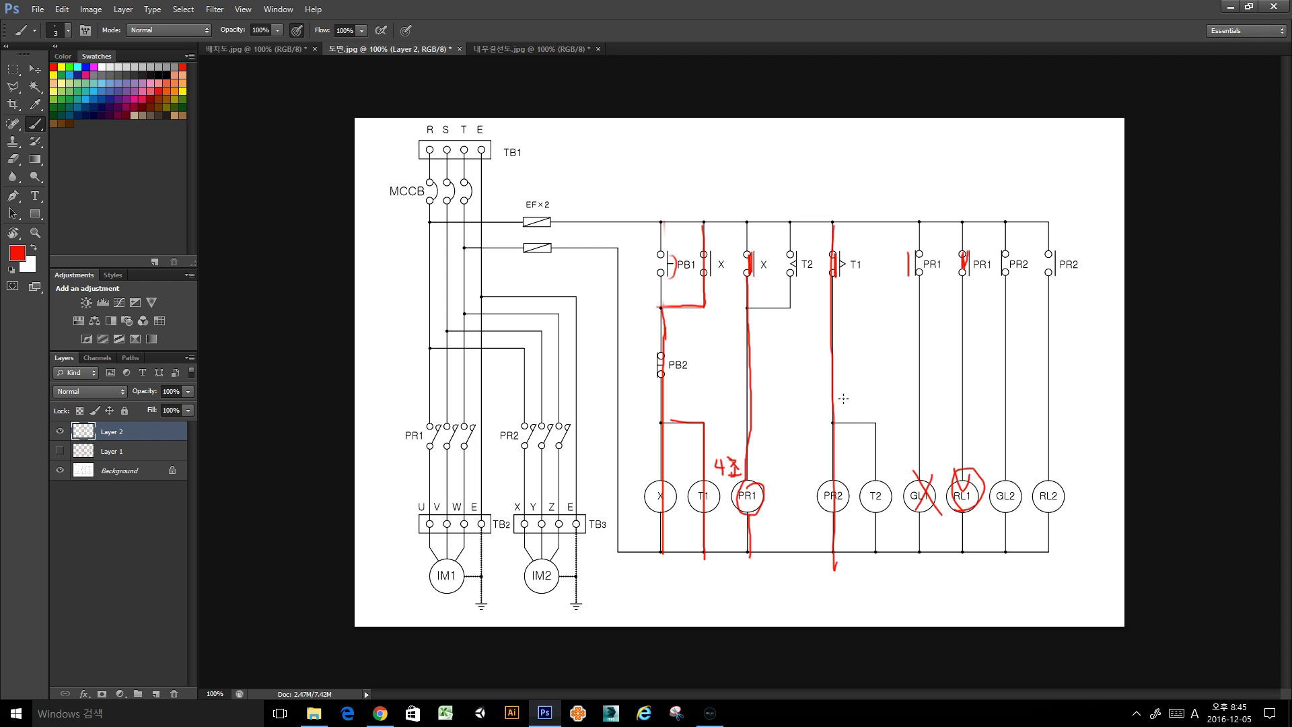
{"action": "mouse_move", "coordinate": [835, 423]}
{"action": "left_mouse_down"}
{"action": "mouse_move", "coordinate": [883, 430]}
{"action": "mouse_move", "coordinate": [884, 561]}
{"action": "left_mouse_up"}
Mark both PR2 contacts, erase the trace below GL2's contact, trace RL2's branch in red, cross out GL2 and circle RL2.
{"action": "mouse_move", "coordinate": [998, 253]}
{"action": "left_mouse_down"}
{"action": "mouse_move", "coordinate": [996, 275]}
{"action": "mouse_move", "coordinate": [1049, 266]}
{"action": "left_mouse_up"}
{"action": "left_click_drag", "start_coordinate": [1005, 223], "coordinate": [1002, 558]}
{"action": "key", "text": "e"}
{"action": "mouse_move", "coordinate": [1006, 293]}
{"action": "left_mouse_down"}
{"action": "mouse_move", "coordinate": [1002, 561]}
{"action": "mouse_move", "coordinate": [1010, 420]}
{"action": "left_mouse_up"}
{"action": "key", "text": "b"}
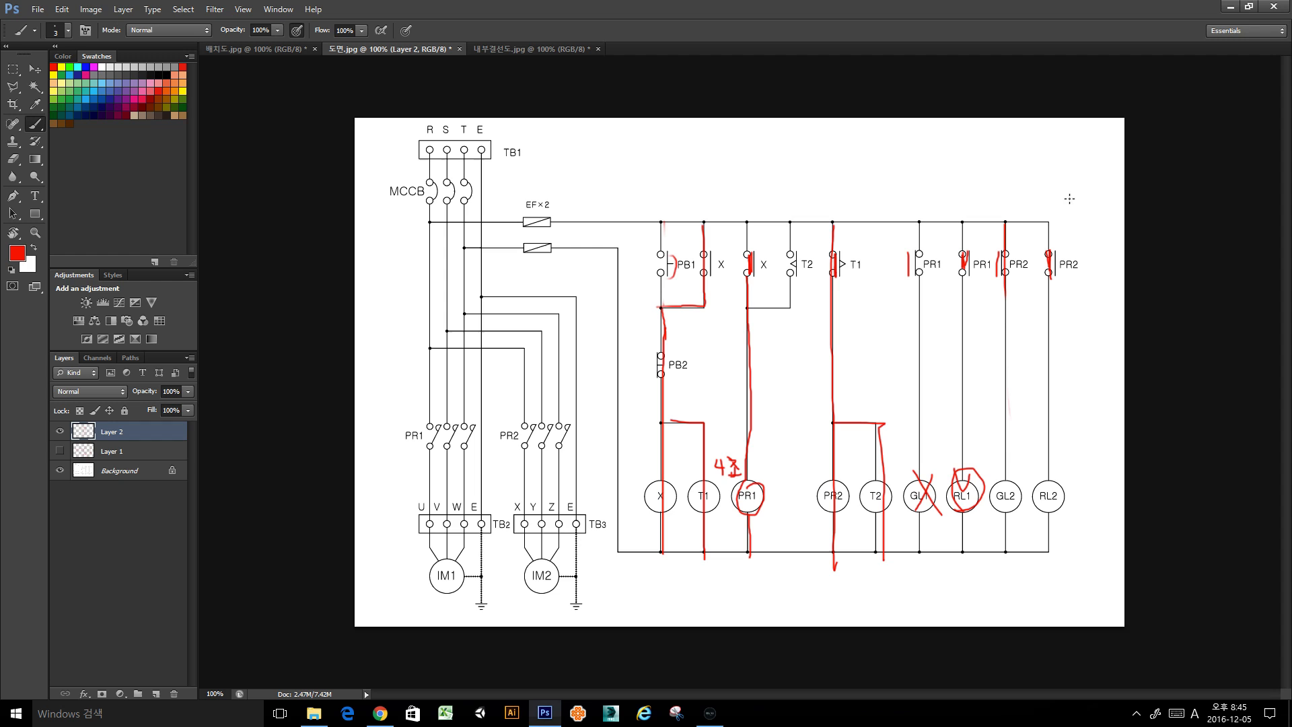
{"action": "left_click_drag", "start_coordinate": [1051, 223], "coordinate": [1048, 557]}
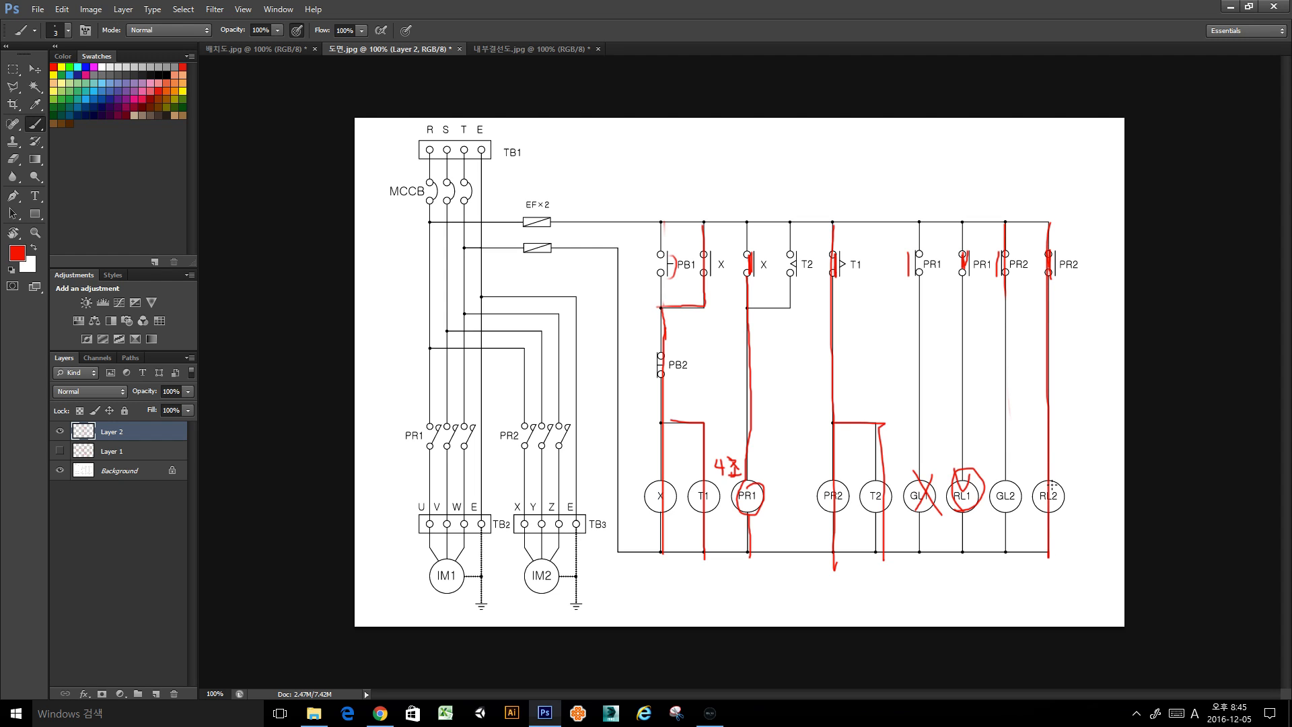
{"action": "mouse_move", "coordinate": [1022, 480]}
{"action": "left_mouse_down"}
{"action": "mouse_move", "coordinate": [995, 513]}
{"action": "mouse_move", "coordinate": [1074, 486]}
{"action": "mouse_move", "coordinate": [1038, 522]}
{"action": "left_mouse_up"}
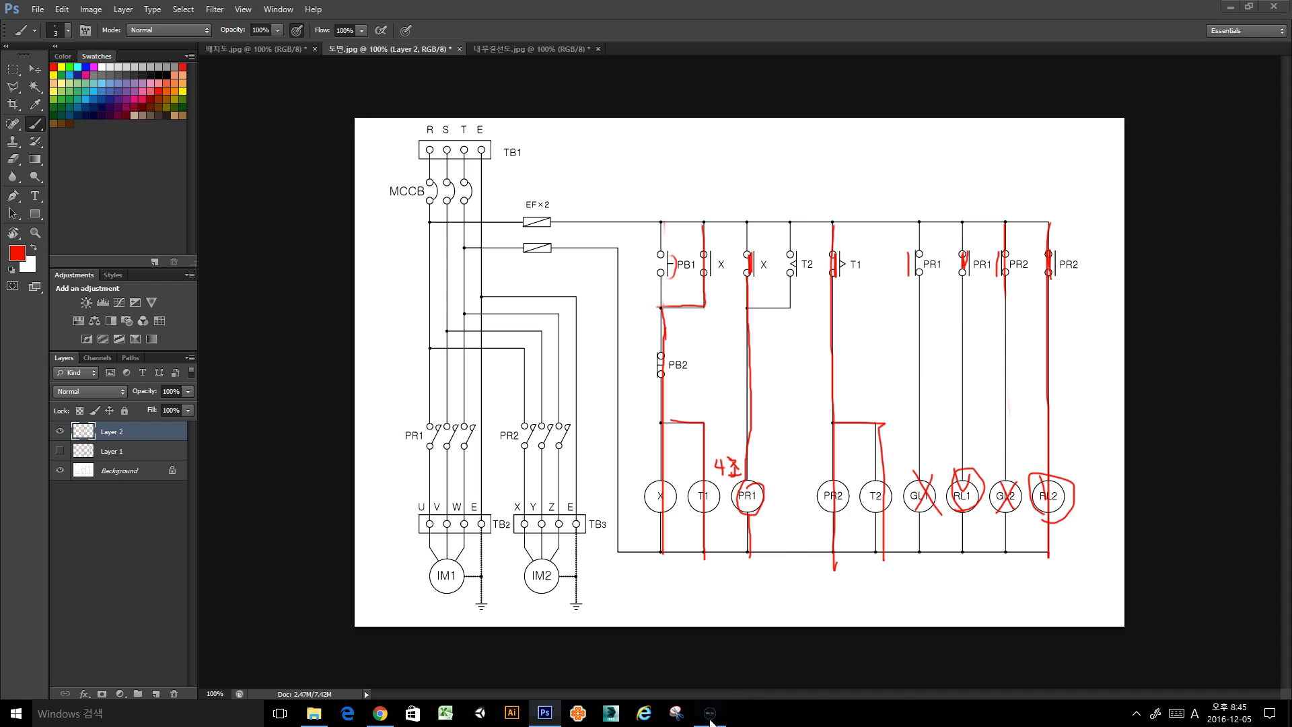
Switch to EDU-VU, stop the circuit with the green push button and examine the off timer's dial up close.
{"action": "left_click", "coordinate": [710, 713]}
{"action": "left_click", "coordinate": [822, 646]}
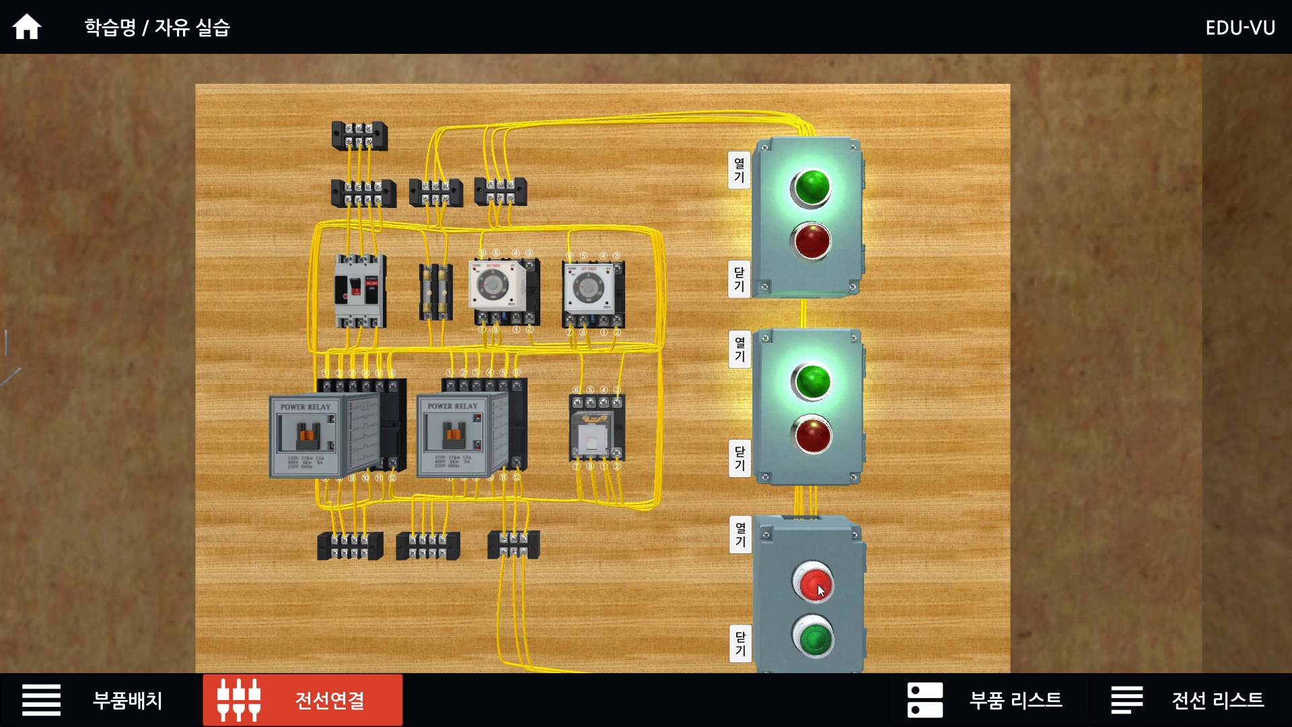
{"action": "scroll", "coordinate": [639, 402], "scroll_direction": "up", "scroll_amount": 3}
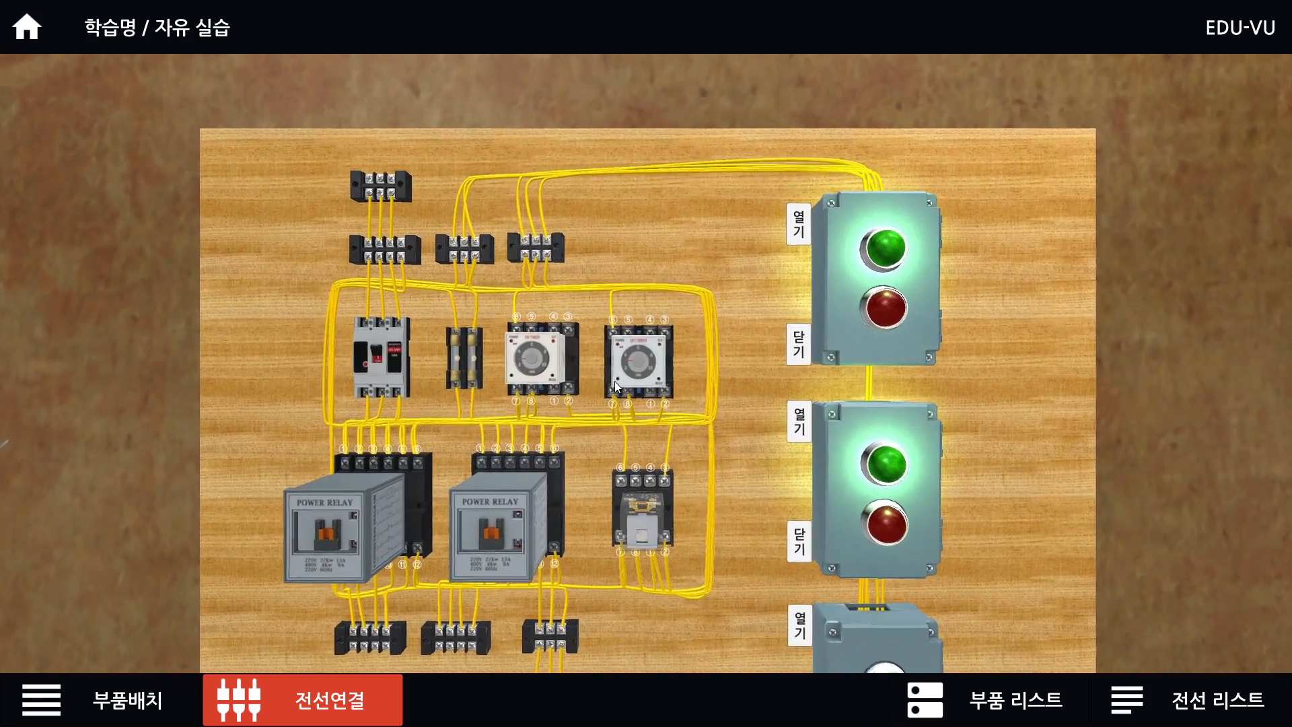
{"action": "scroll", "coordinate": [615, 368], "scroll_direction": "up", "scroll_amount": 3}
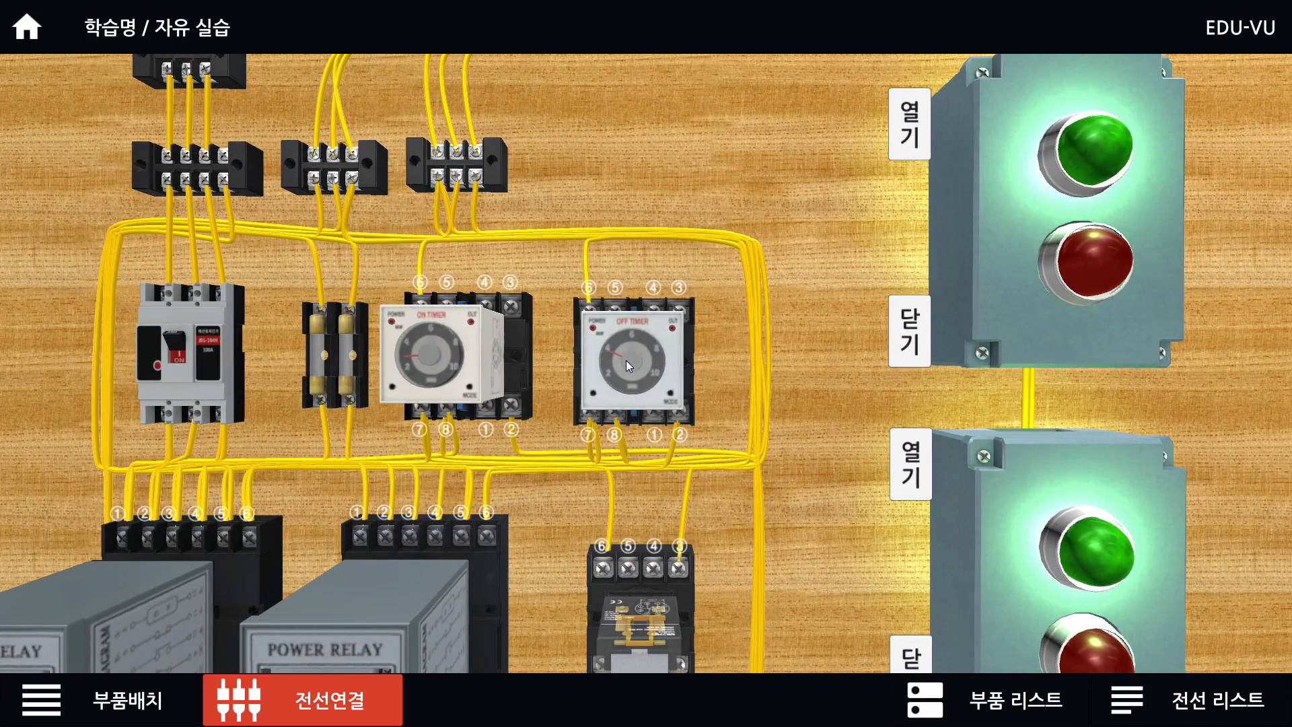
{"action": "scroll", "coordinate": [979, 444], "scroll_direction": "down", "scroll_amount": 5}
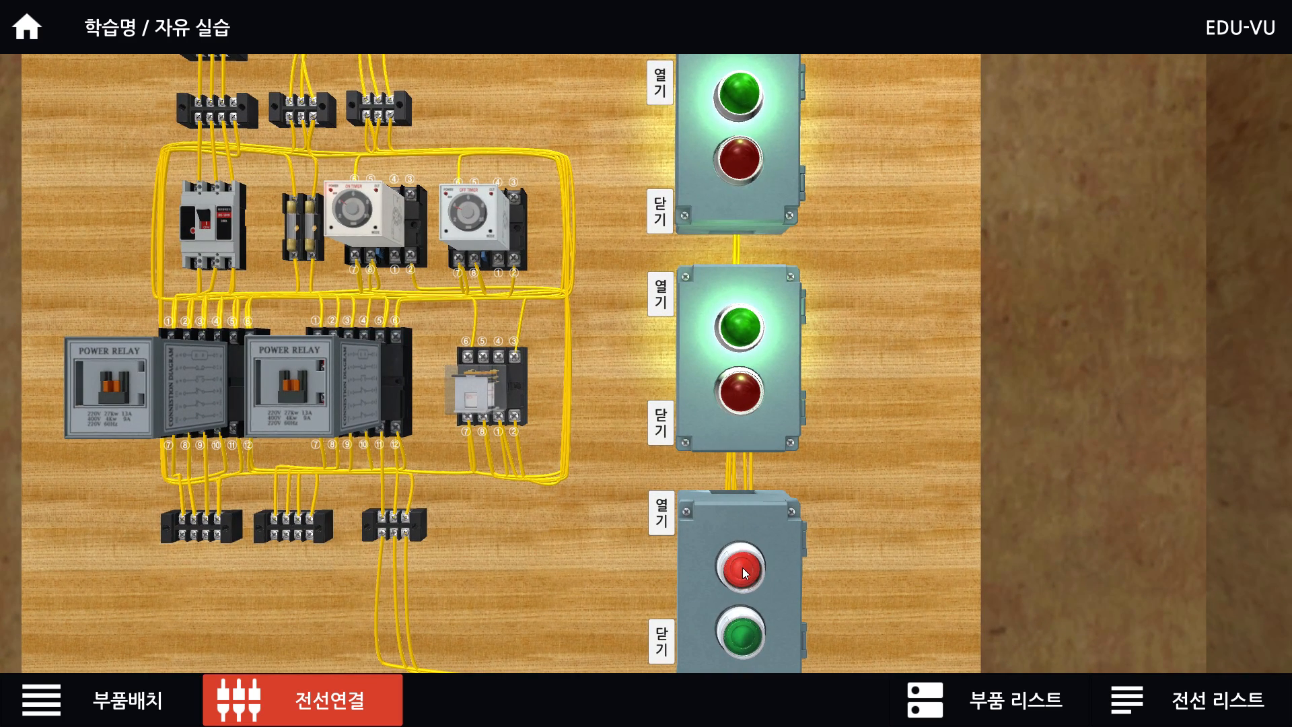
Start the circuit with the red push button, wait for the middle box's red lamp, and stop it with the green button.
{"action": "left_click", "coordinate": [742, 568]}
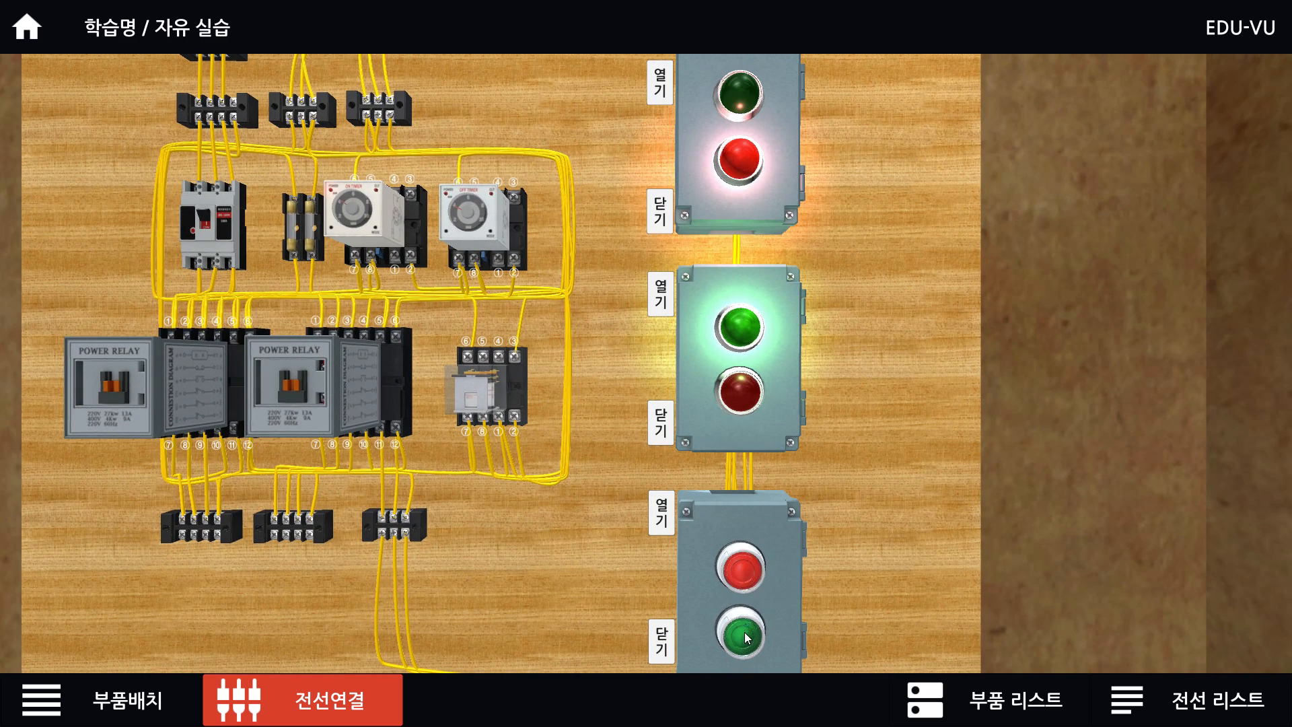
{"action": "left_click", "coordinate": [743, 387]}
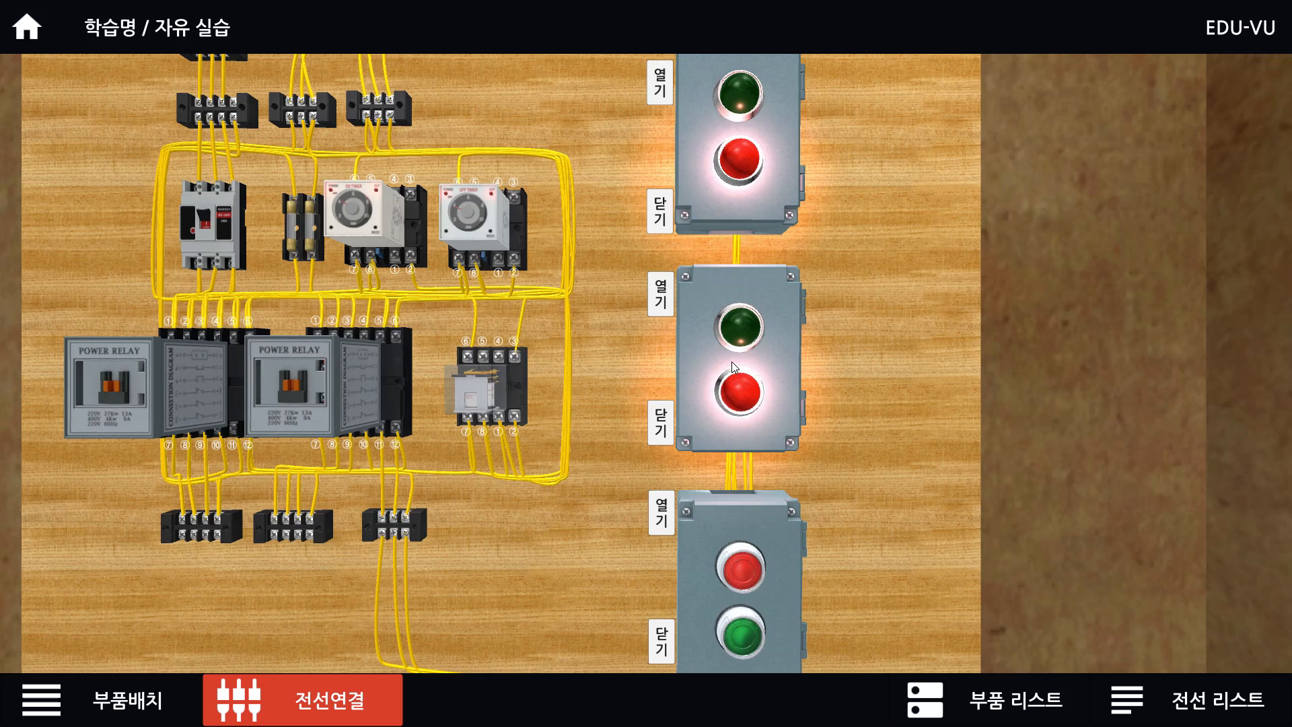
{"action": "left_click_drag", "start_coordinate": [780, 459], "coordinate": [831, 446]}
{"action": "left_click", "coordinate": [855, 597]}
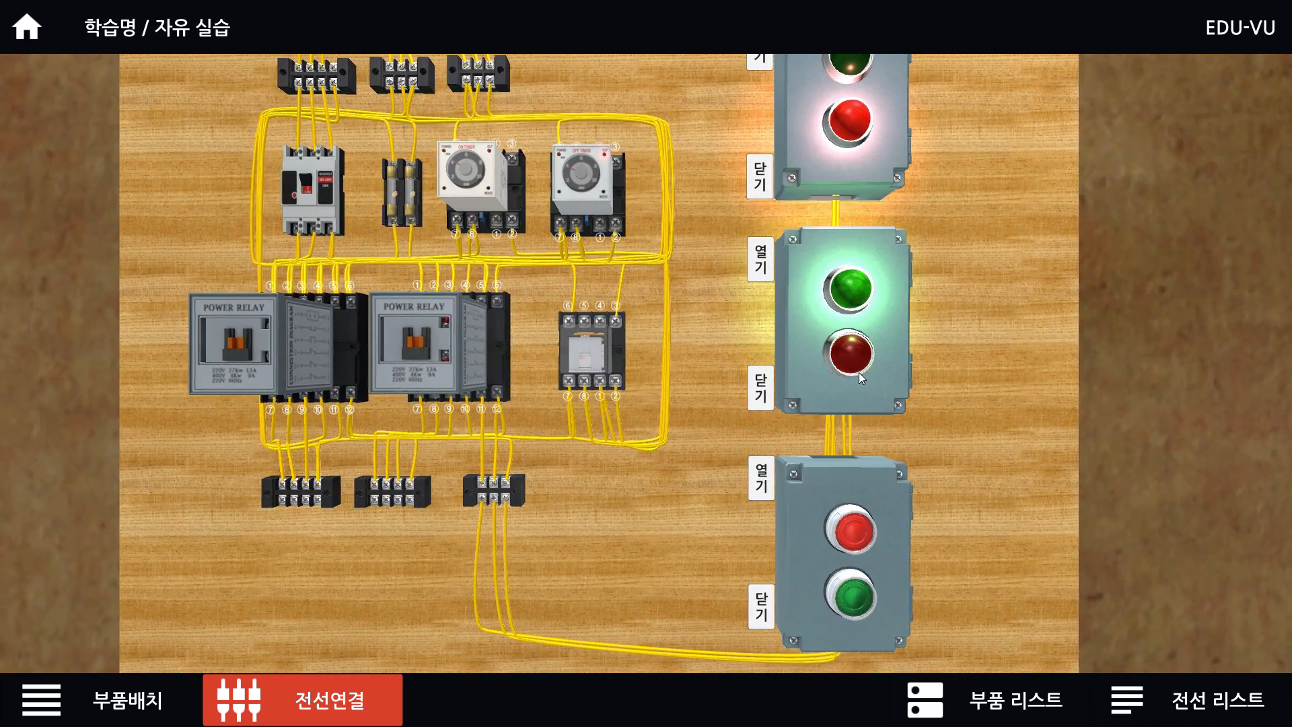
Examine the off timer up close while it runs, and operate the push buttons in the bottom box again.
{"action": "scroll", "coordinate": [859, 373], "scroll_direction": "up", "scroll_amount": 3}
{"action": "scroll", "coordinate": [568, 256], "scroll_direction": "up", "scroll_amount": 3}
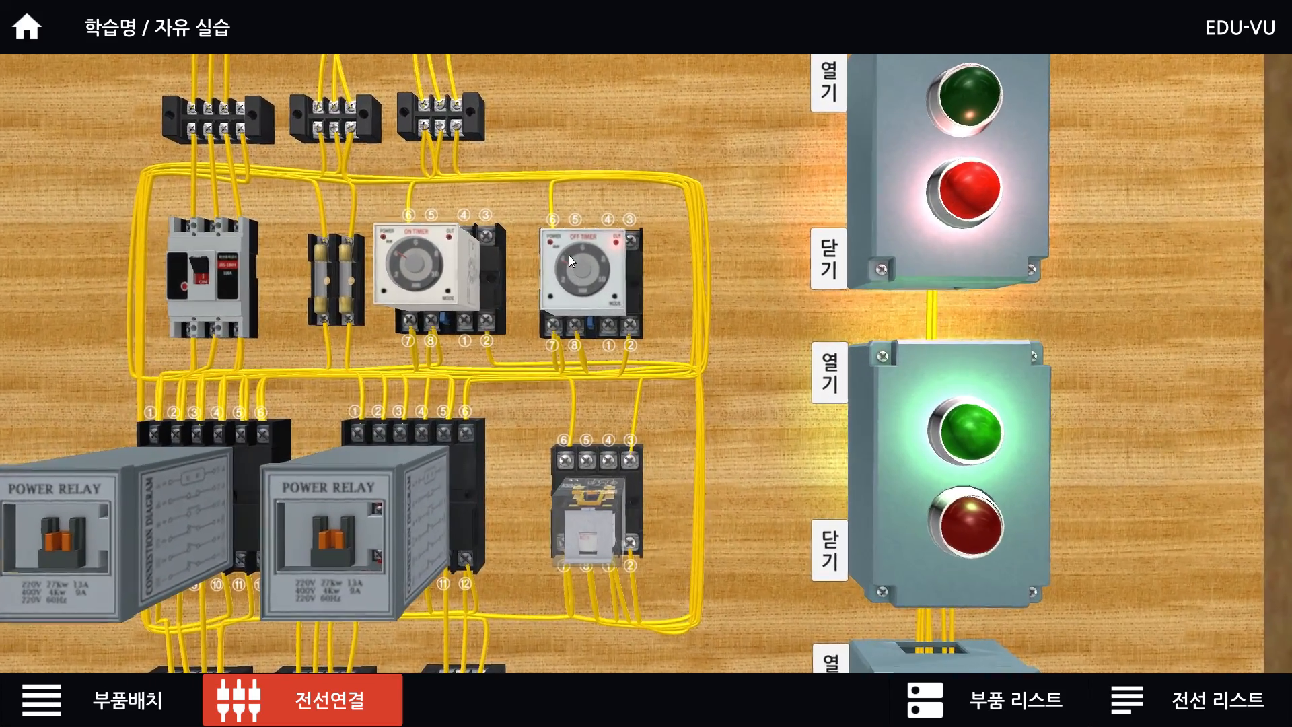
{"action": "scroll", "coordinate": [941, 172], "scroll_direction": "down", "scroll_amount": 5}
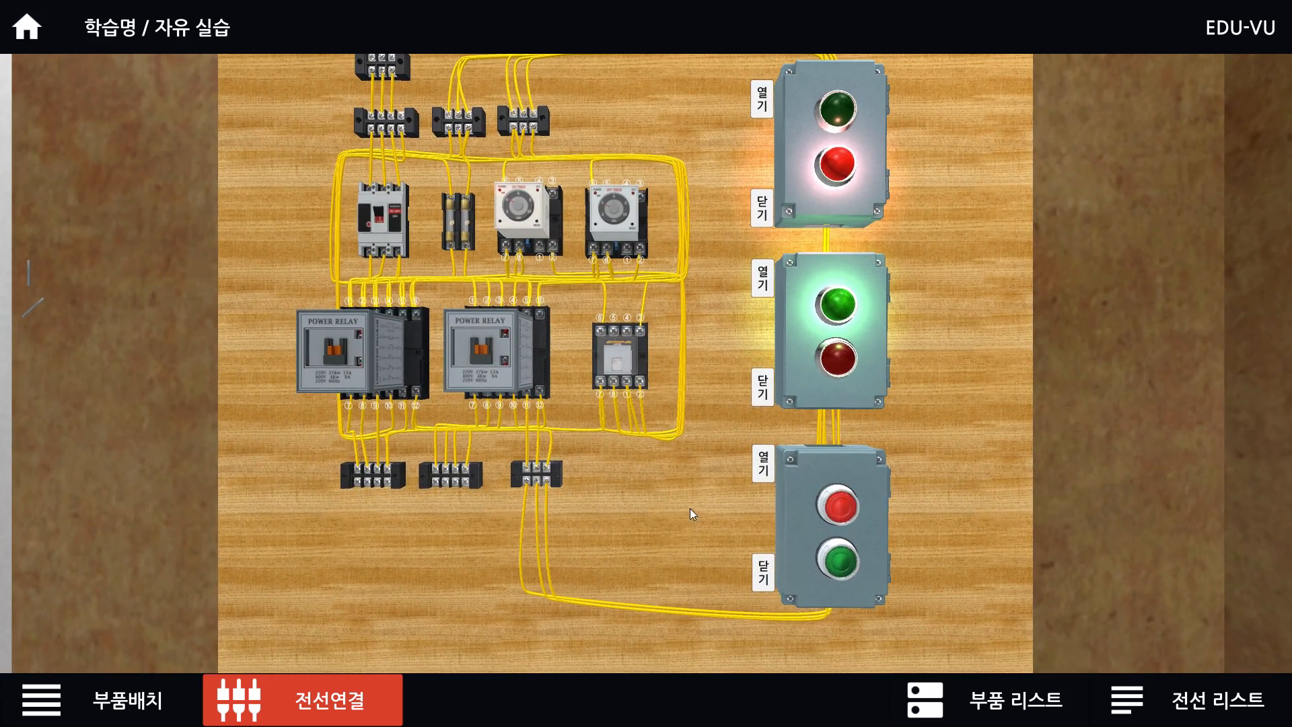
{"action": "left_click_drag", "start_coordinate": [688, 506], "coordinate": [599, 493]}
{"action": "left_click", "coordinate": [734, 562]}
{"action": "left_click", "coordinate": [734, 508]}
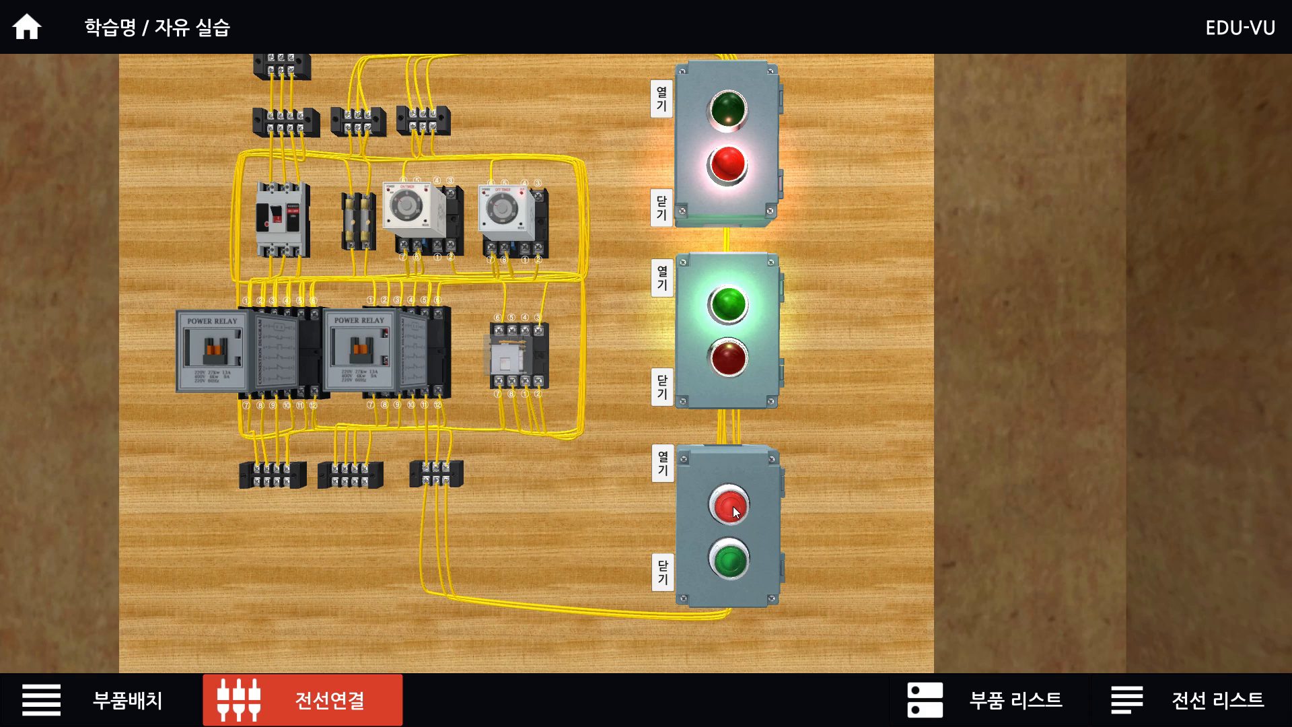
Open the component list and look through the parts placed on the board.
{"action": "left_click", "coordinate": [989, 700]}
{"action": "left_click_drag", "start_coordinate": [1127, 379], "coordinate": [1144, 235]}
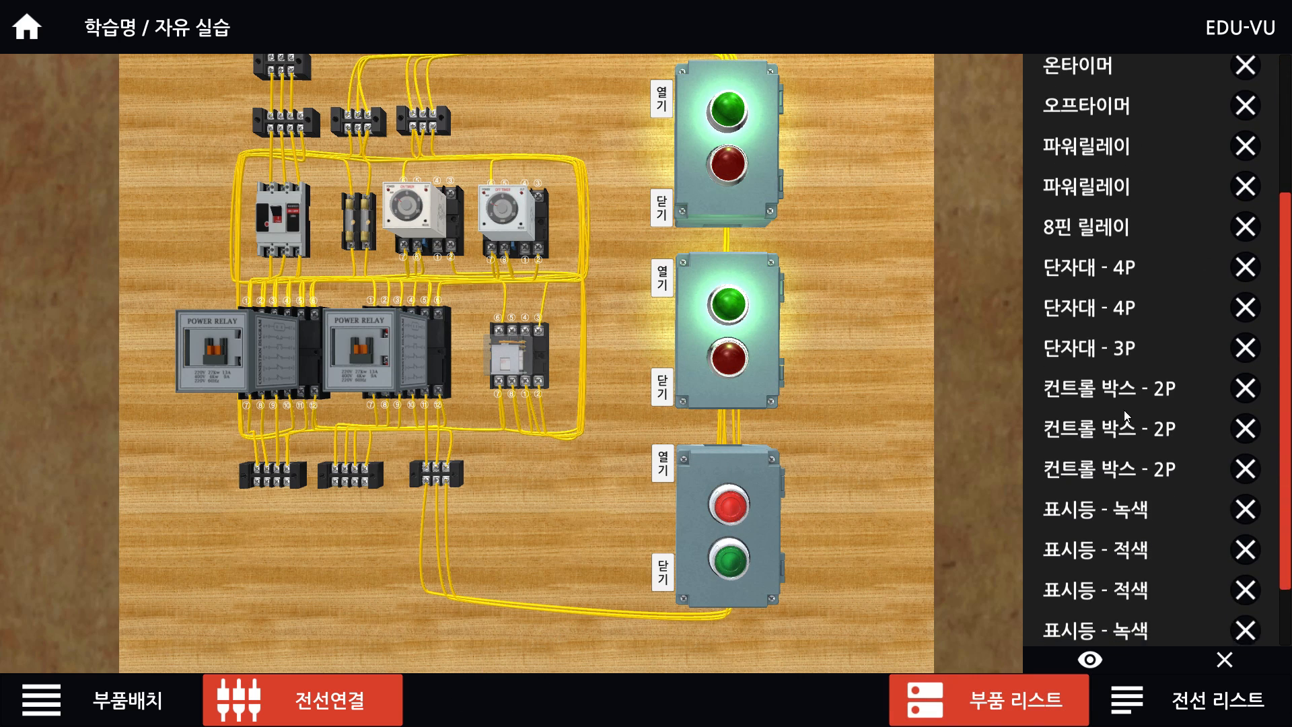
{"action": "left_click_drag", "start_coordinate": [1201, 472], "coordinate": [1116, 482]}
{"action": "left_click_drag", "start_coordinate": [1114, 329], "coordinate": [1109, 494]}
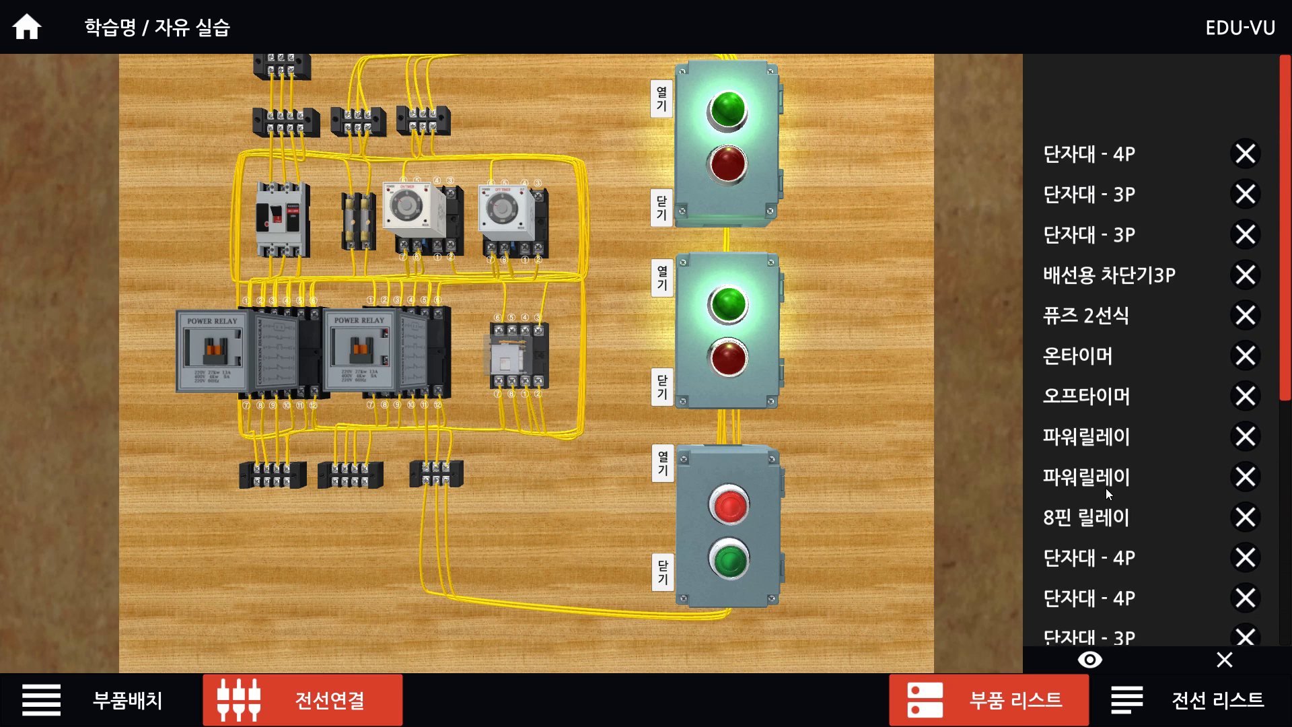
View individual wires from the wire list, including Line46950, Line23111 and Line29271, and show all wires again.
{"action": "left_click", "coordinate": [1141, 700]}
{"action": "left_click", "coordinate": [1093, 427]}
{"action": "left_click", "coordinate": [1086, 336]}
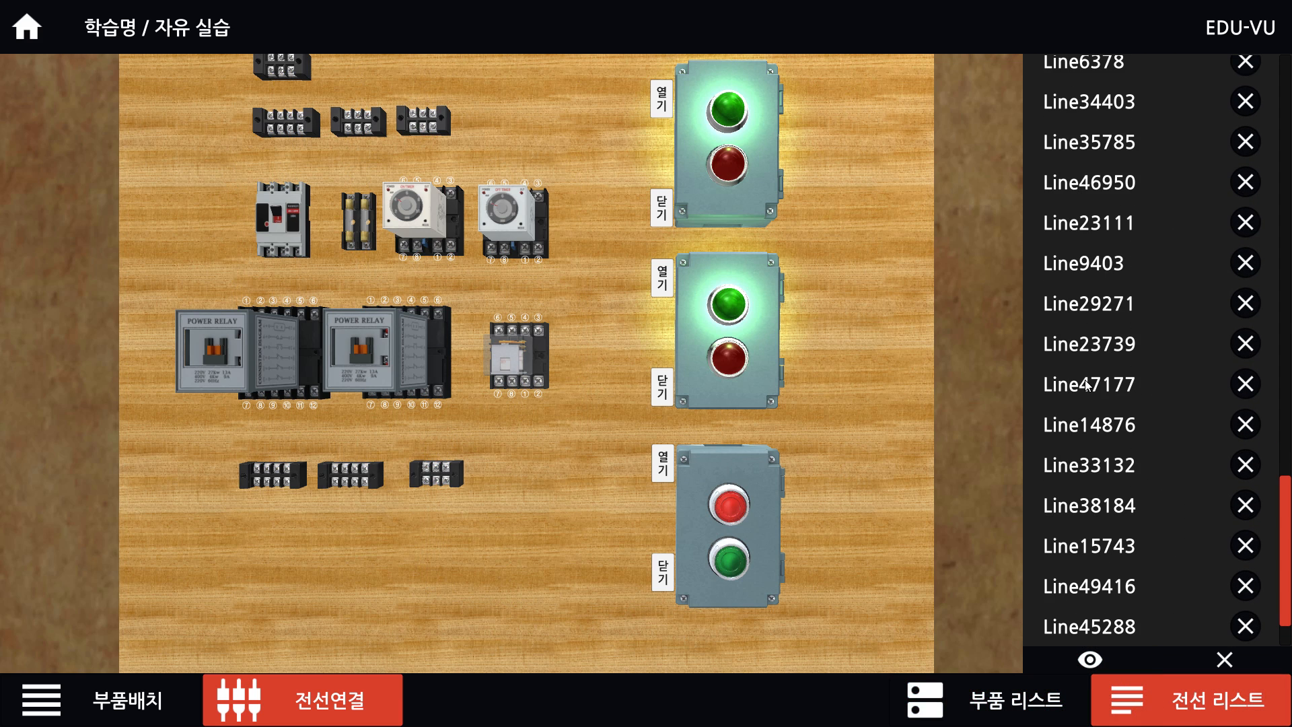
{"action": "left_click", "coordinate": [1081, 223]}
{"action": "left_click_drag", "start_coordinate": [927, 266], "coordinate": [919, 365]}
{"action": "left_click", "coordinate": [1070, 180]}
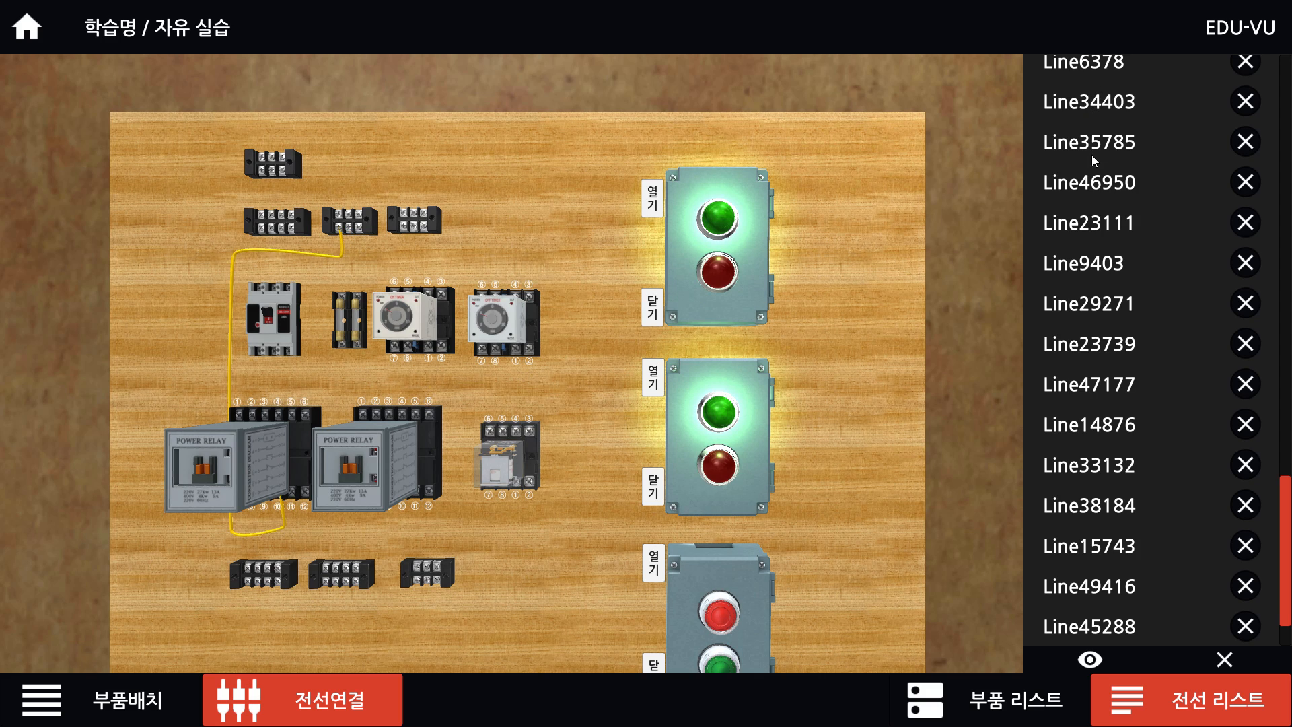
{"action": "left_click", "coordinate": [1080, 223]}
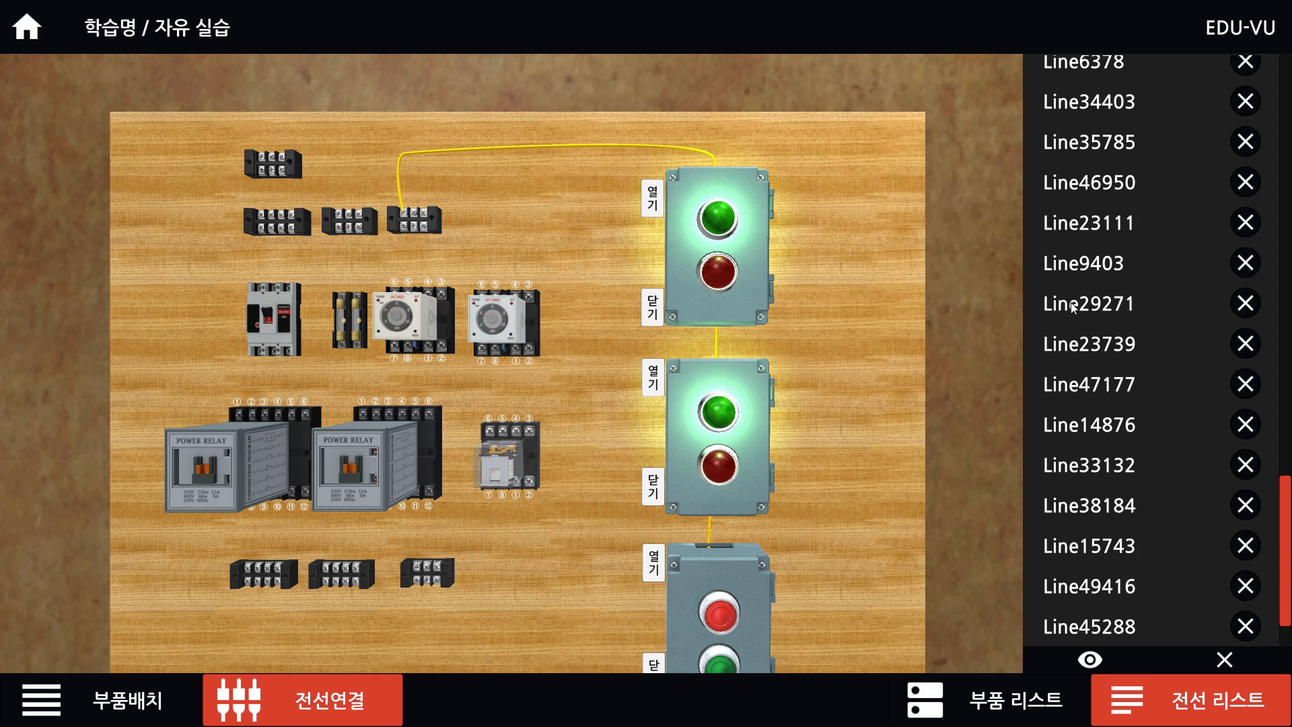
{"action": "left_click", "coordinate": [1072, 307]}
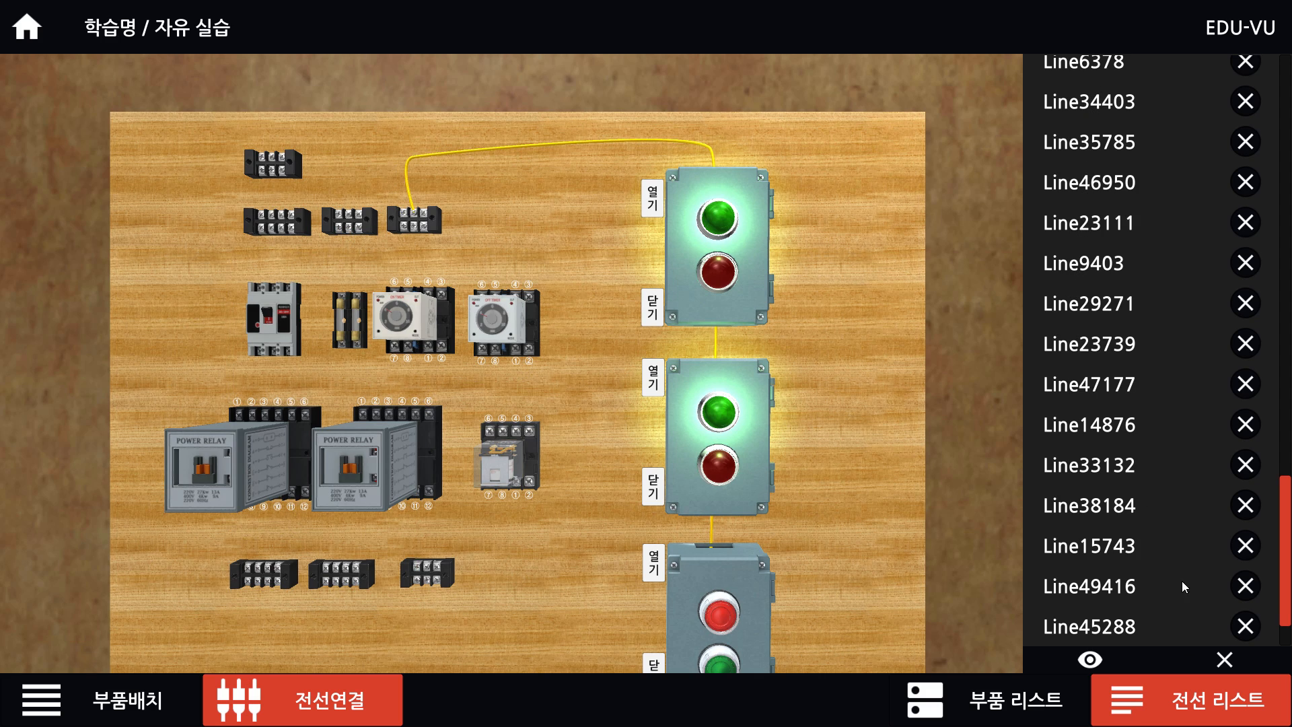
{"action": "left_click", "coordinate": [1095, 662]}
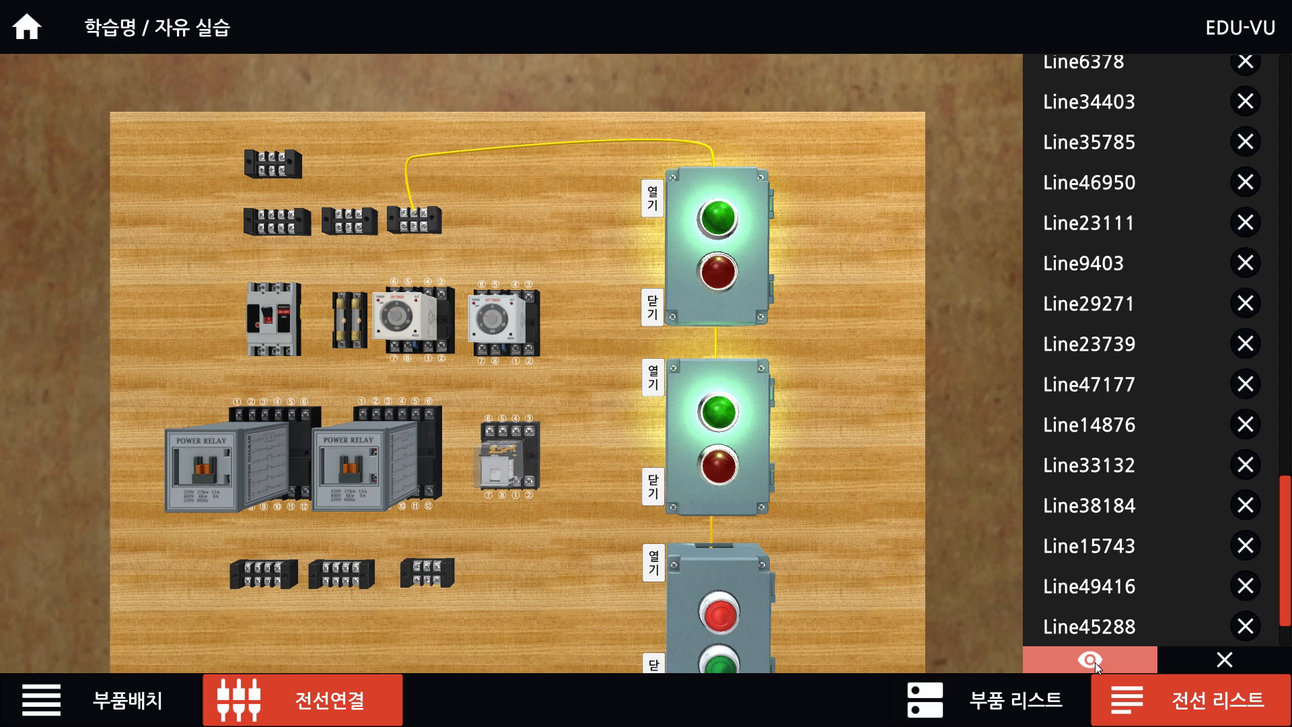
View a power relay (파워릴레이), the off timer (오프타이머) and the on timer (온타이머) individually from the component list, and show all components again.
{"action": "left_click", "coordinate": [1009, 700]}
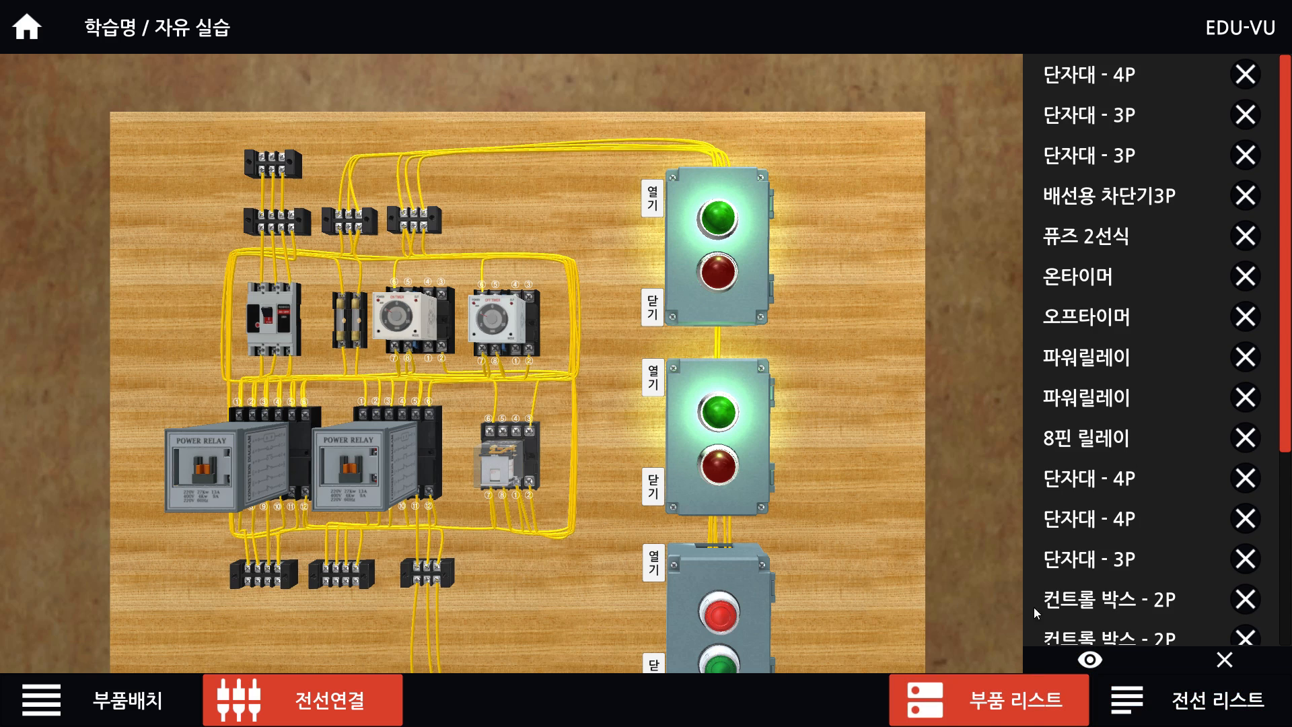
{"action": "left_click", "coordinate": [1077, 358]}
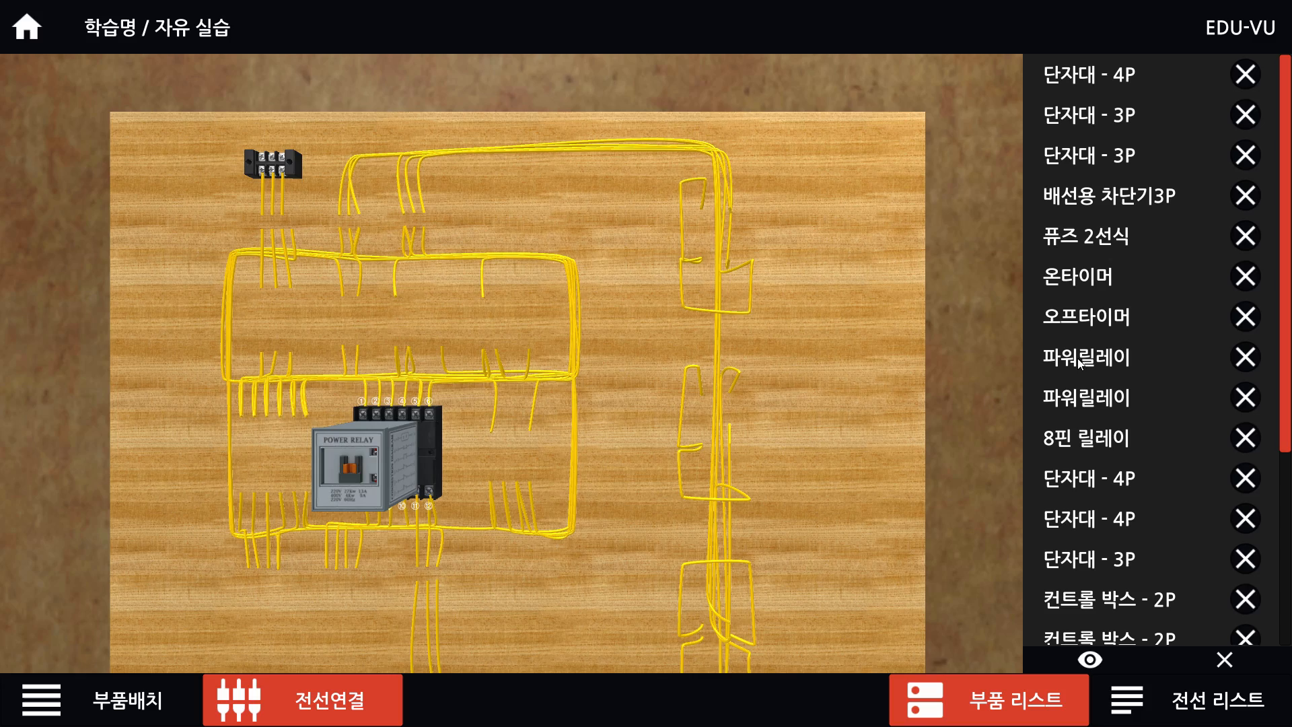
{"action": "left_click", "coordinate": [1084, 321]}
{"action": "left_click", "coordinate": [1081, 285]}
{"action": "left_click", "coordinate": [1100, 662]}
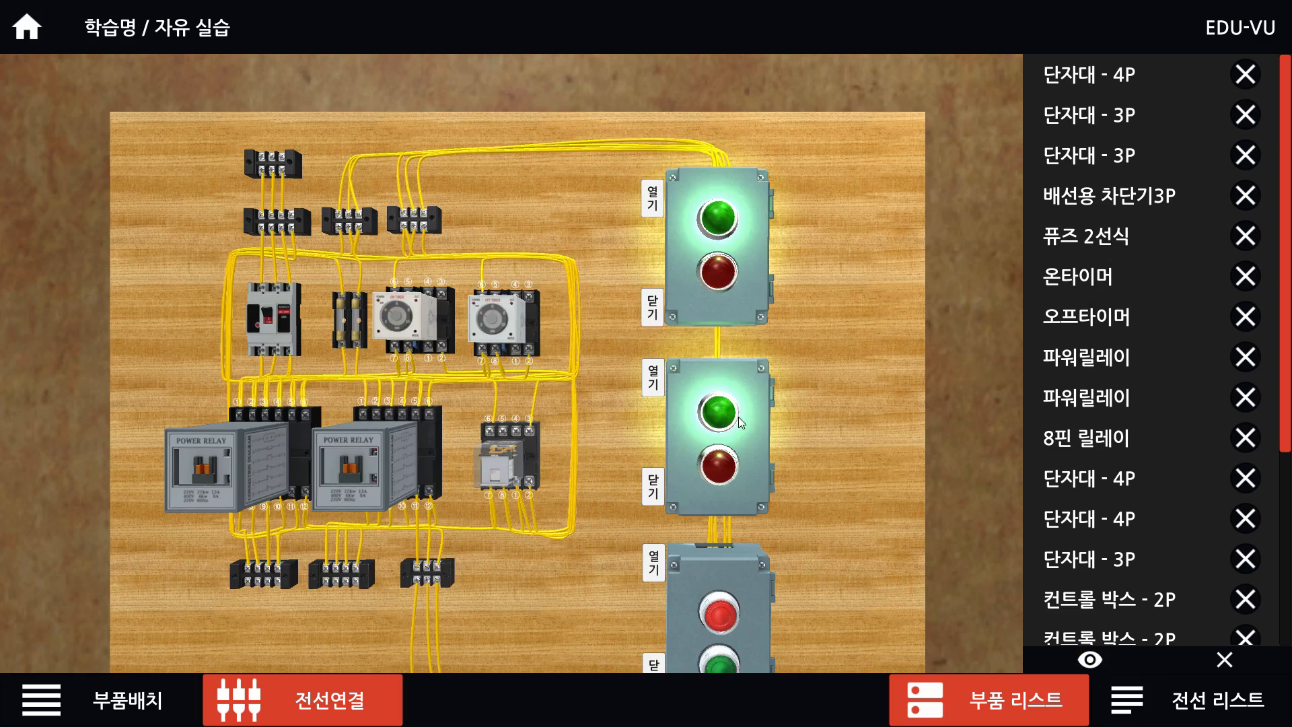
Switch the three-pole circuit breaker off and back on to cycle the circuit's power.
{"action": "scroll", "coordinate": [532, 296], "scroll_direction": "up", "scroll_amount": 2}
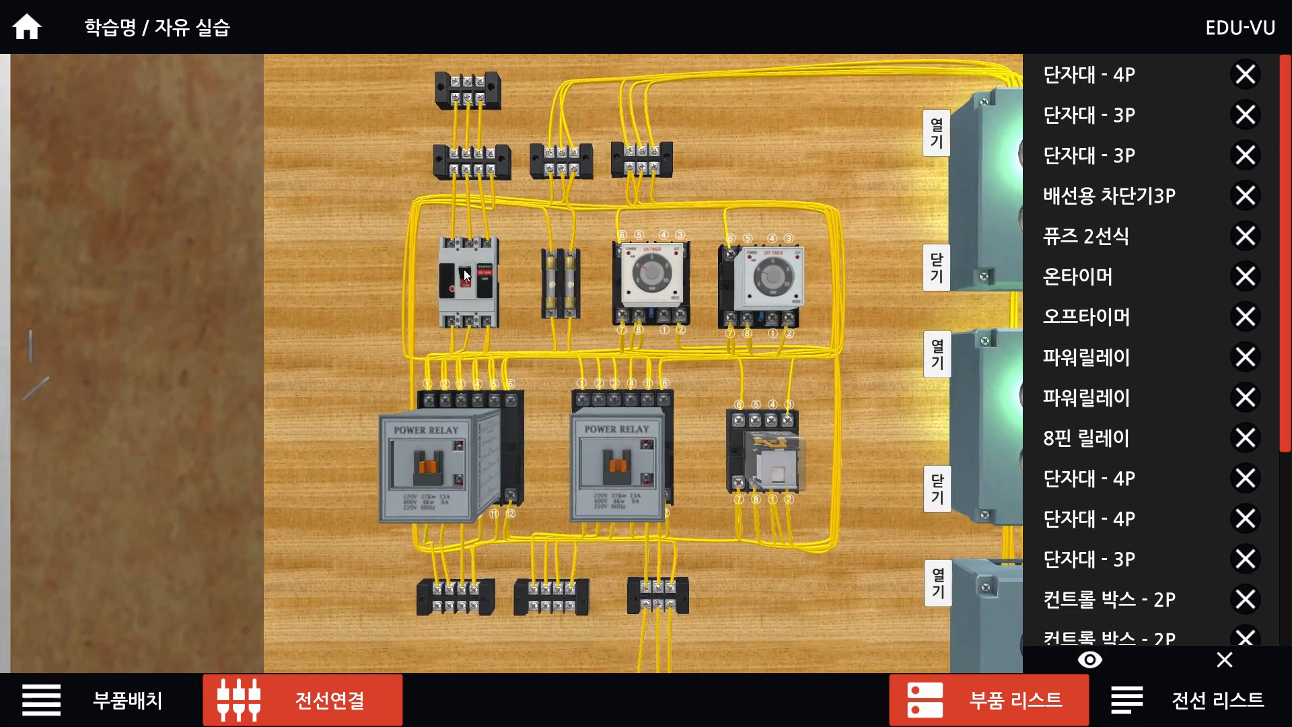
{"action": "left_click", "coordinate": [466, 273]}
{"action": "left_click_drag", "start_coordinate": [437, 334], "coordinate": [353, 313]}
{"action": "scroll", "coordinate": [346, 303], "scroll_direction": "down", "scroll_amount": 3}
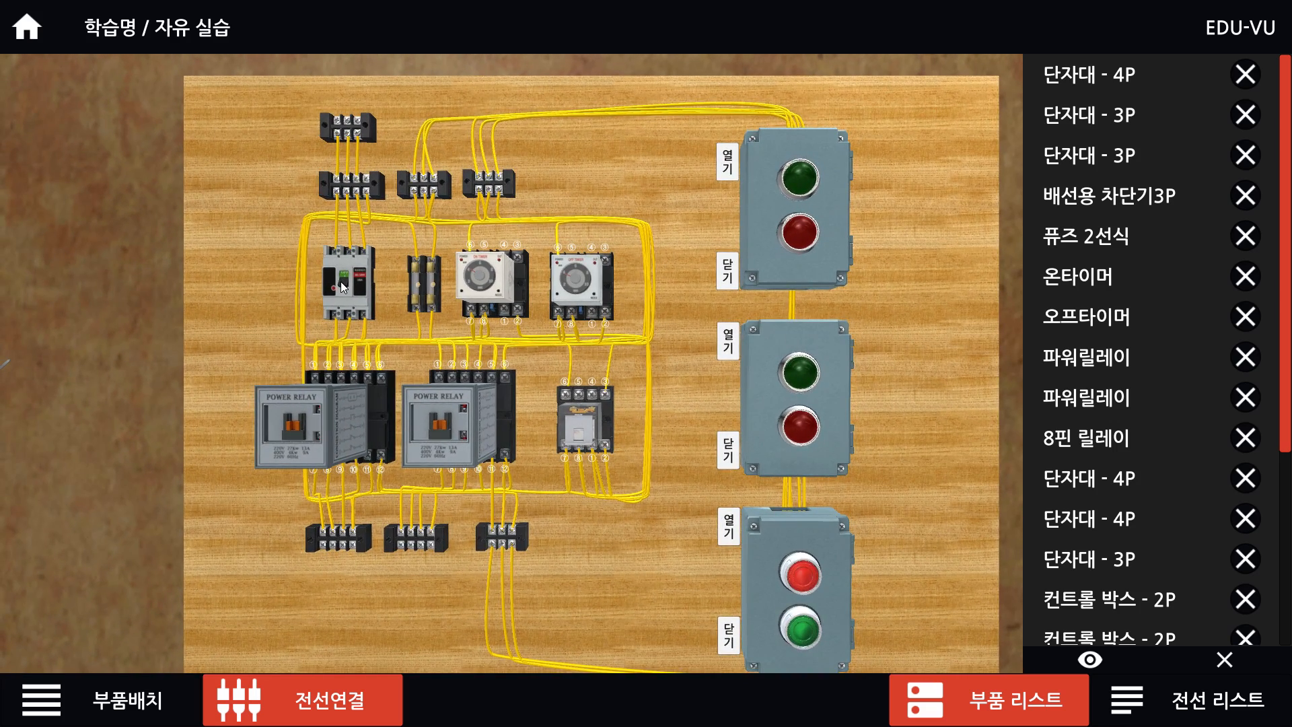
{"action": "left_click", "coordinate": [339, 280]}
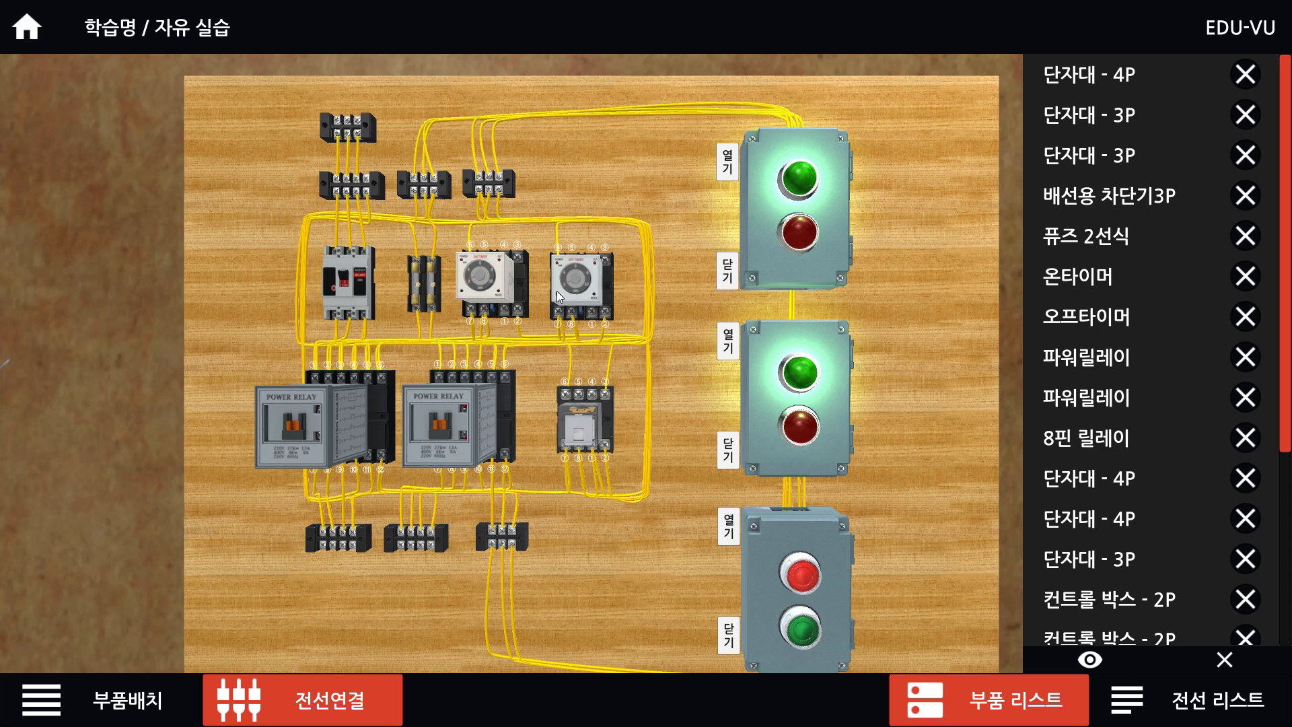
Start the circuit with the red push button in the bottom control box and bring the lower part of the board into view.
{"action": "left_click", "coordinate": [806, 577]}
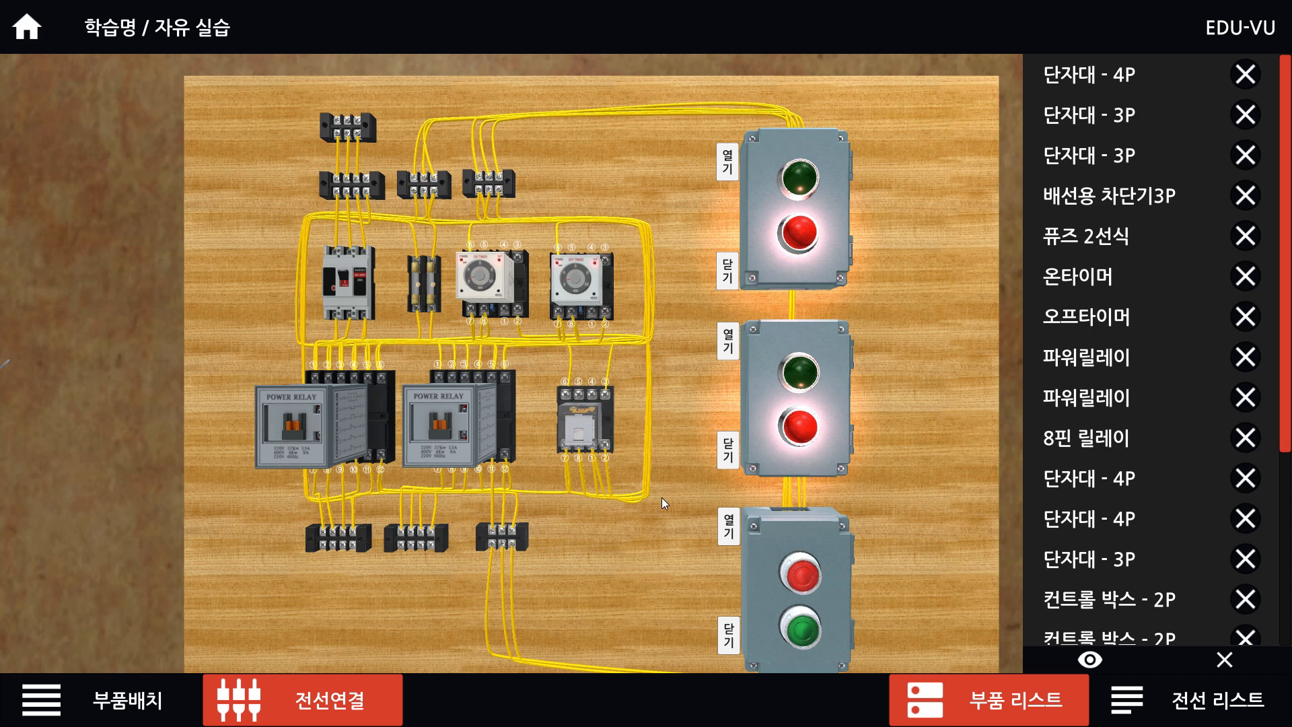
{"action": "left_click_drag", "start_coordinate": [661, 497], "coordinate": [668, 391]}
{"action": "left_click_drag", "start_coordinate": [666, 542], "coordinate": [584, 456]}
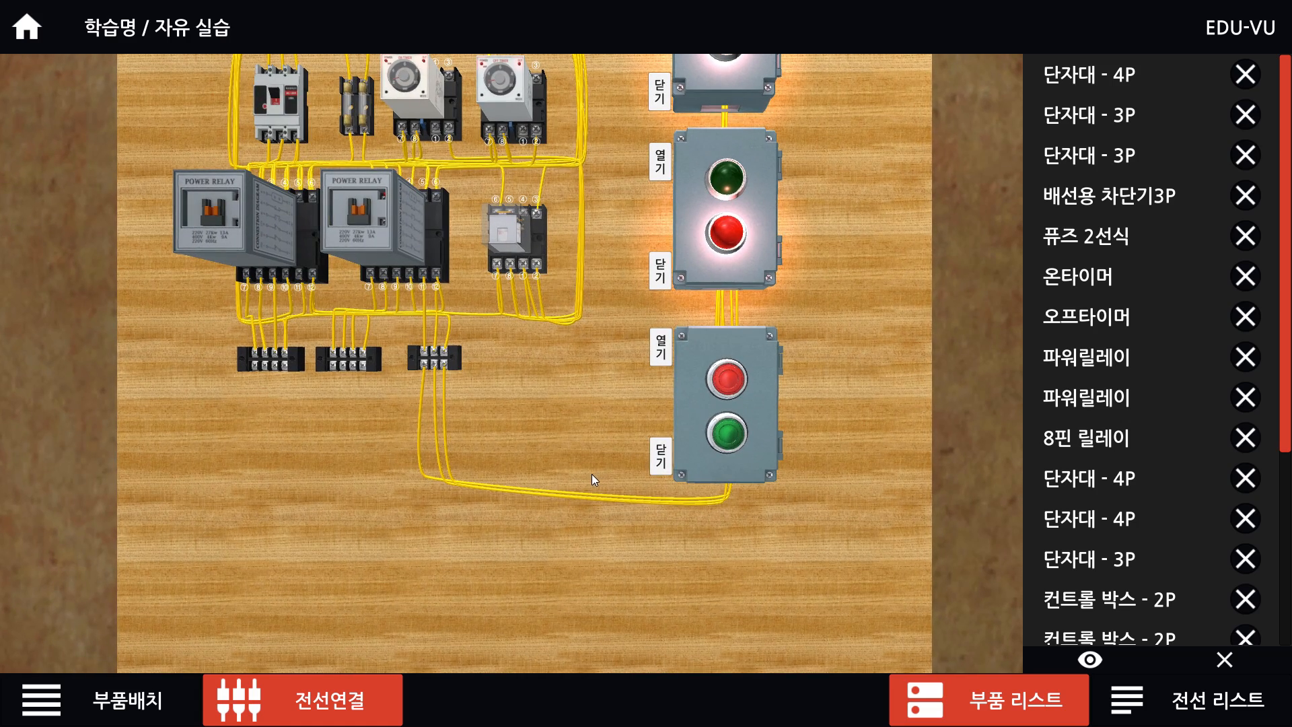